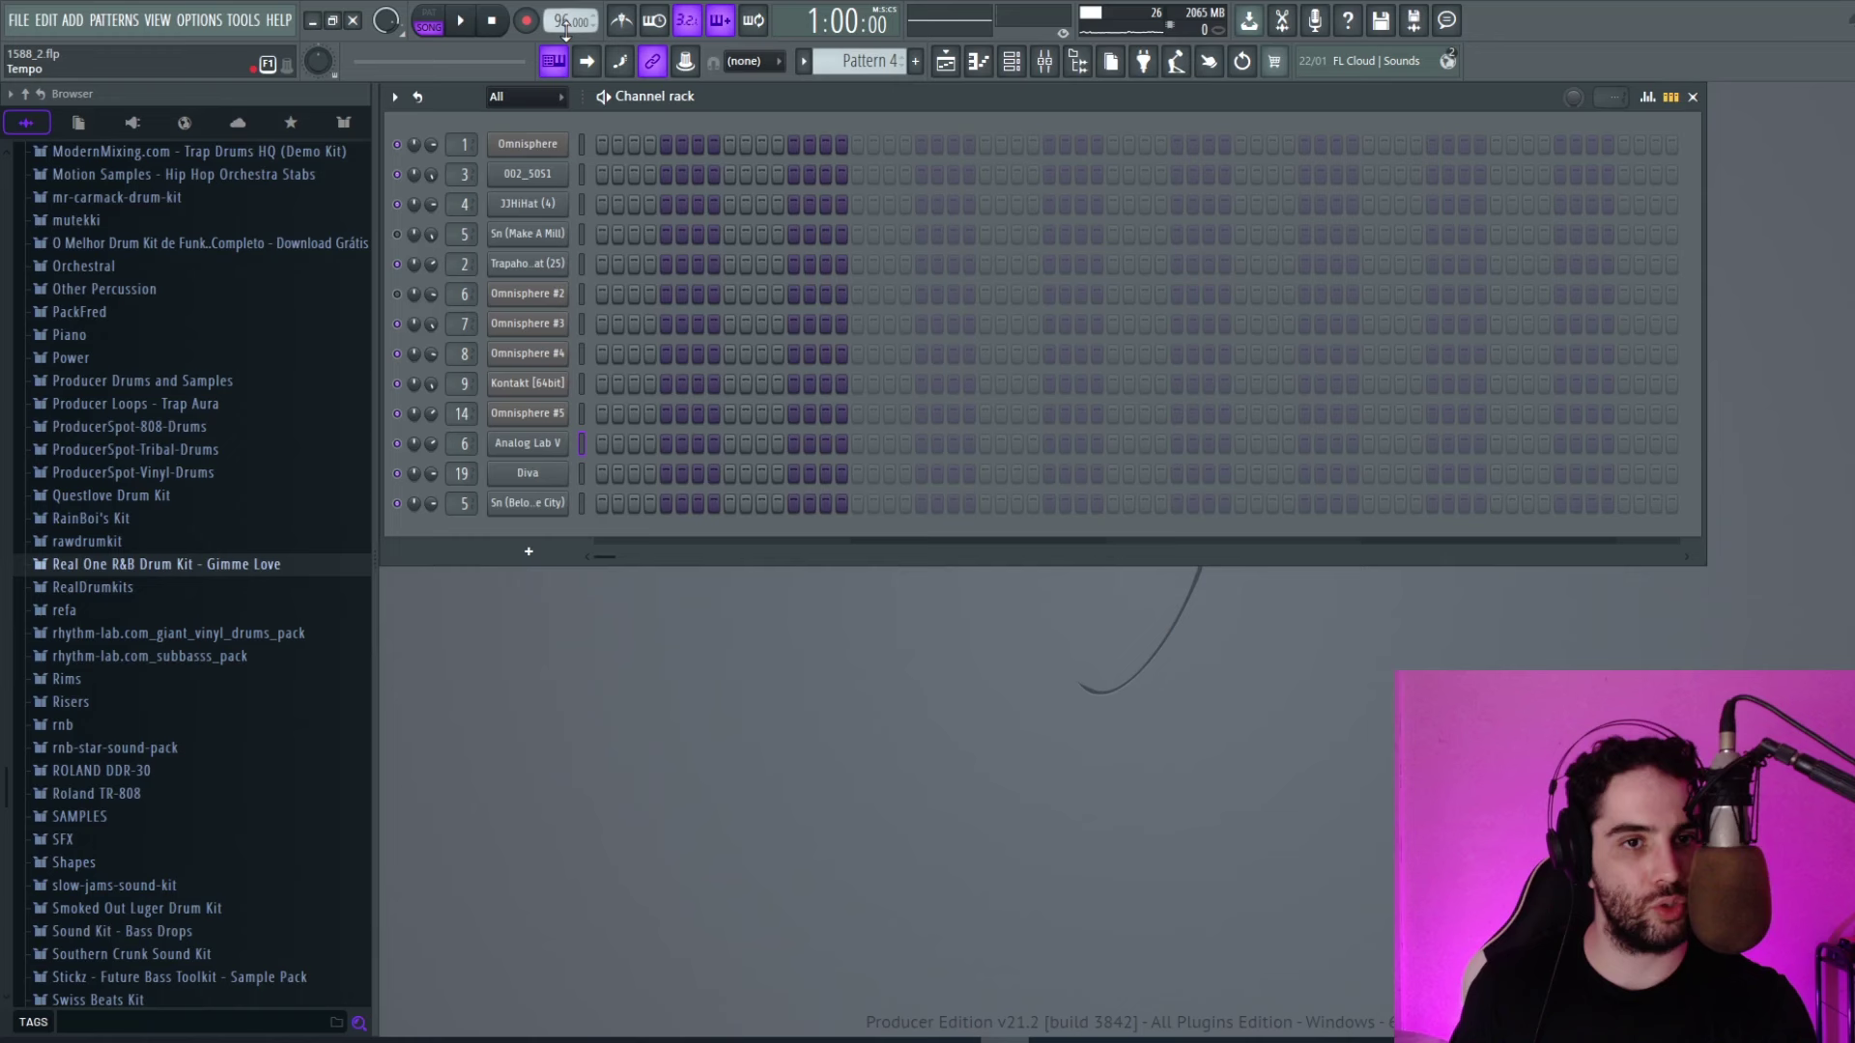
# Open the Omnisphere #4 piano roll in Pattern 1 and enter a D5 bass note spanning bars 1 and 2.
pyautogui.click(579, 355)
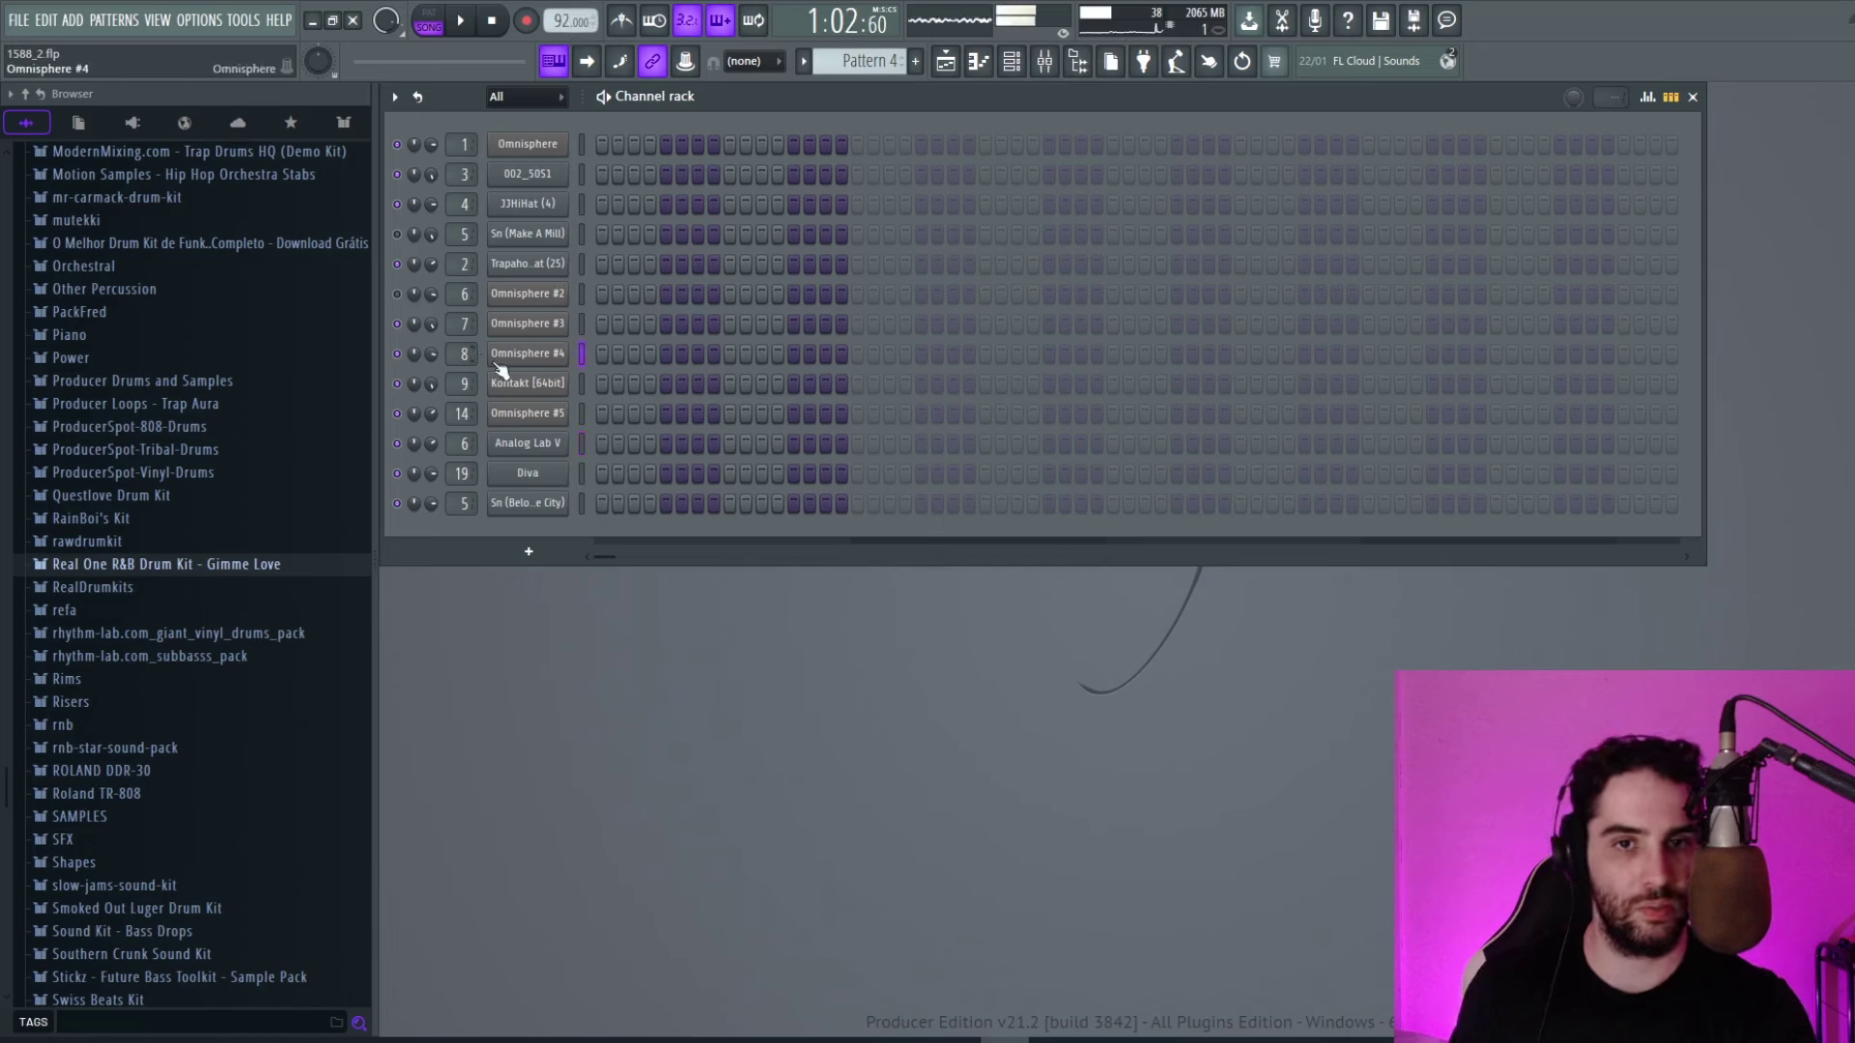
pyautogui.rightClick(570, 355)
pyautogui.click(605, 351)
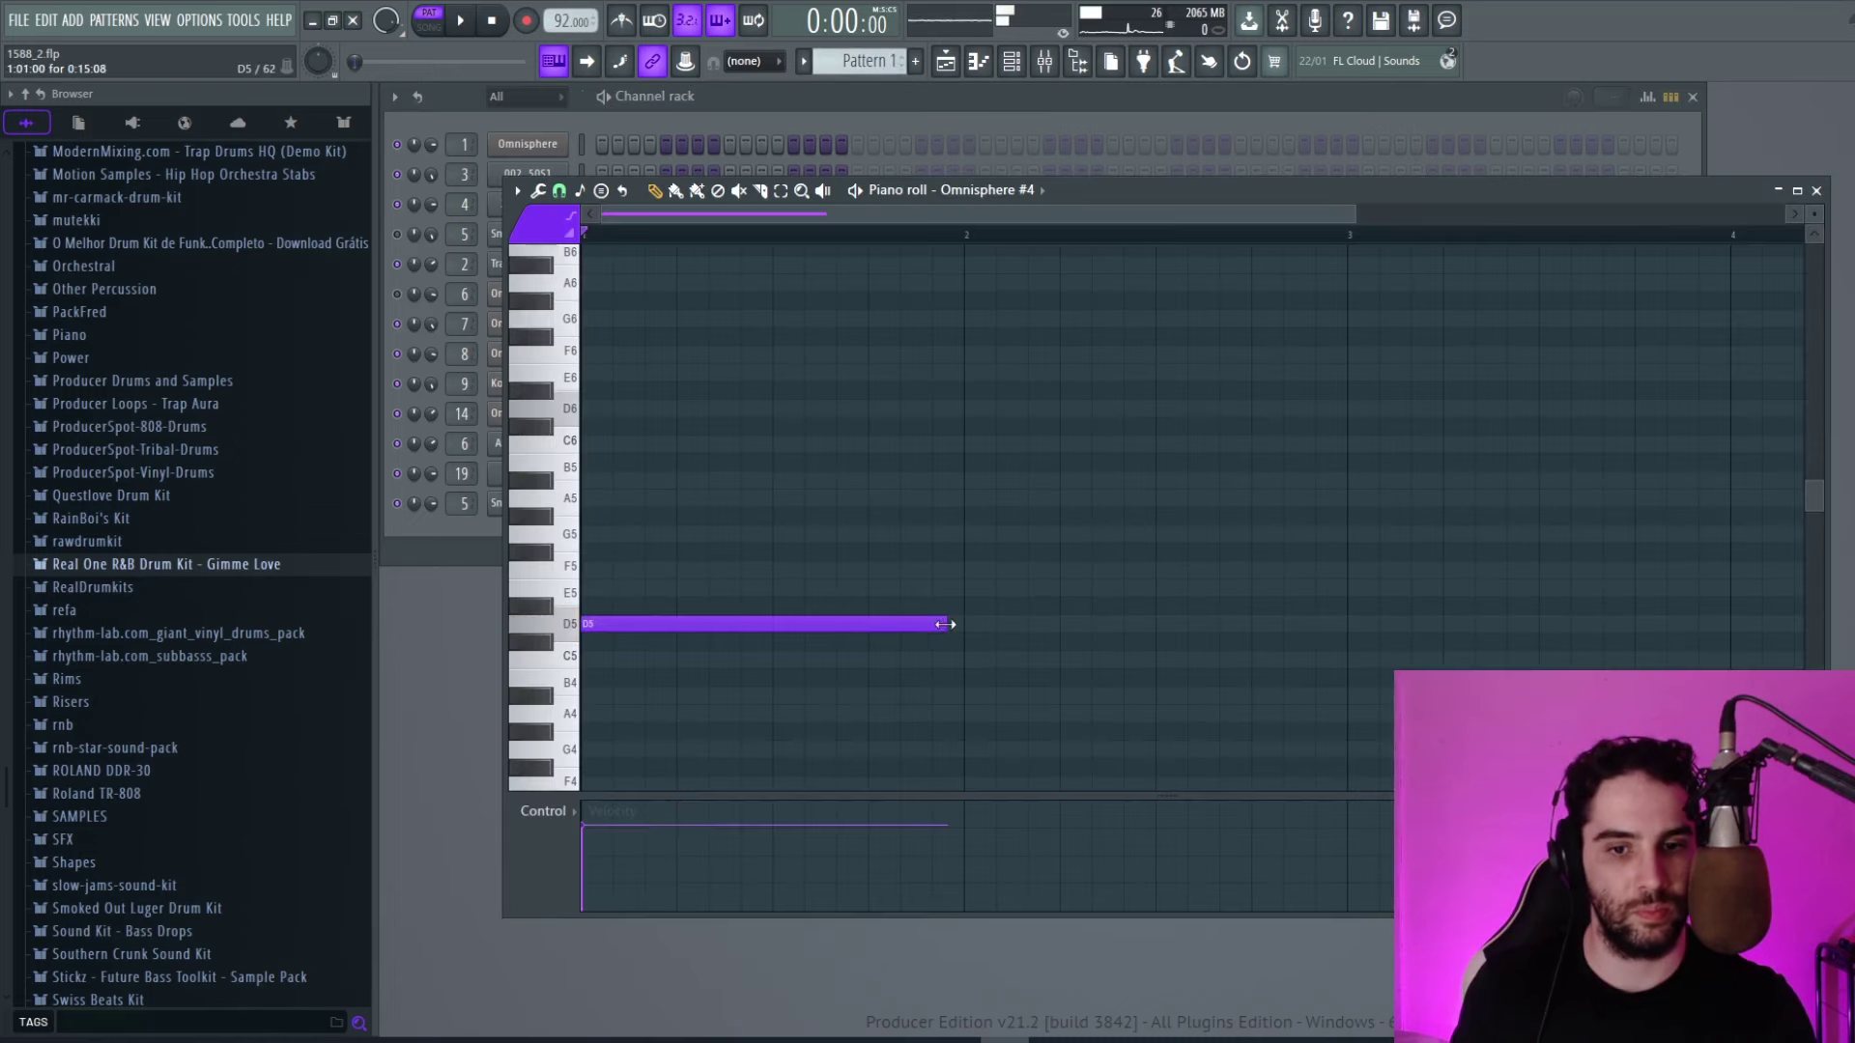
pyautogui.press('space')
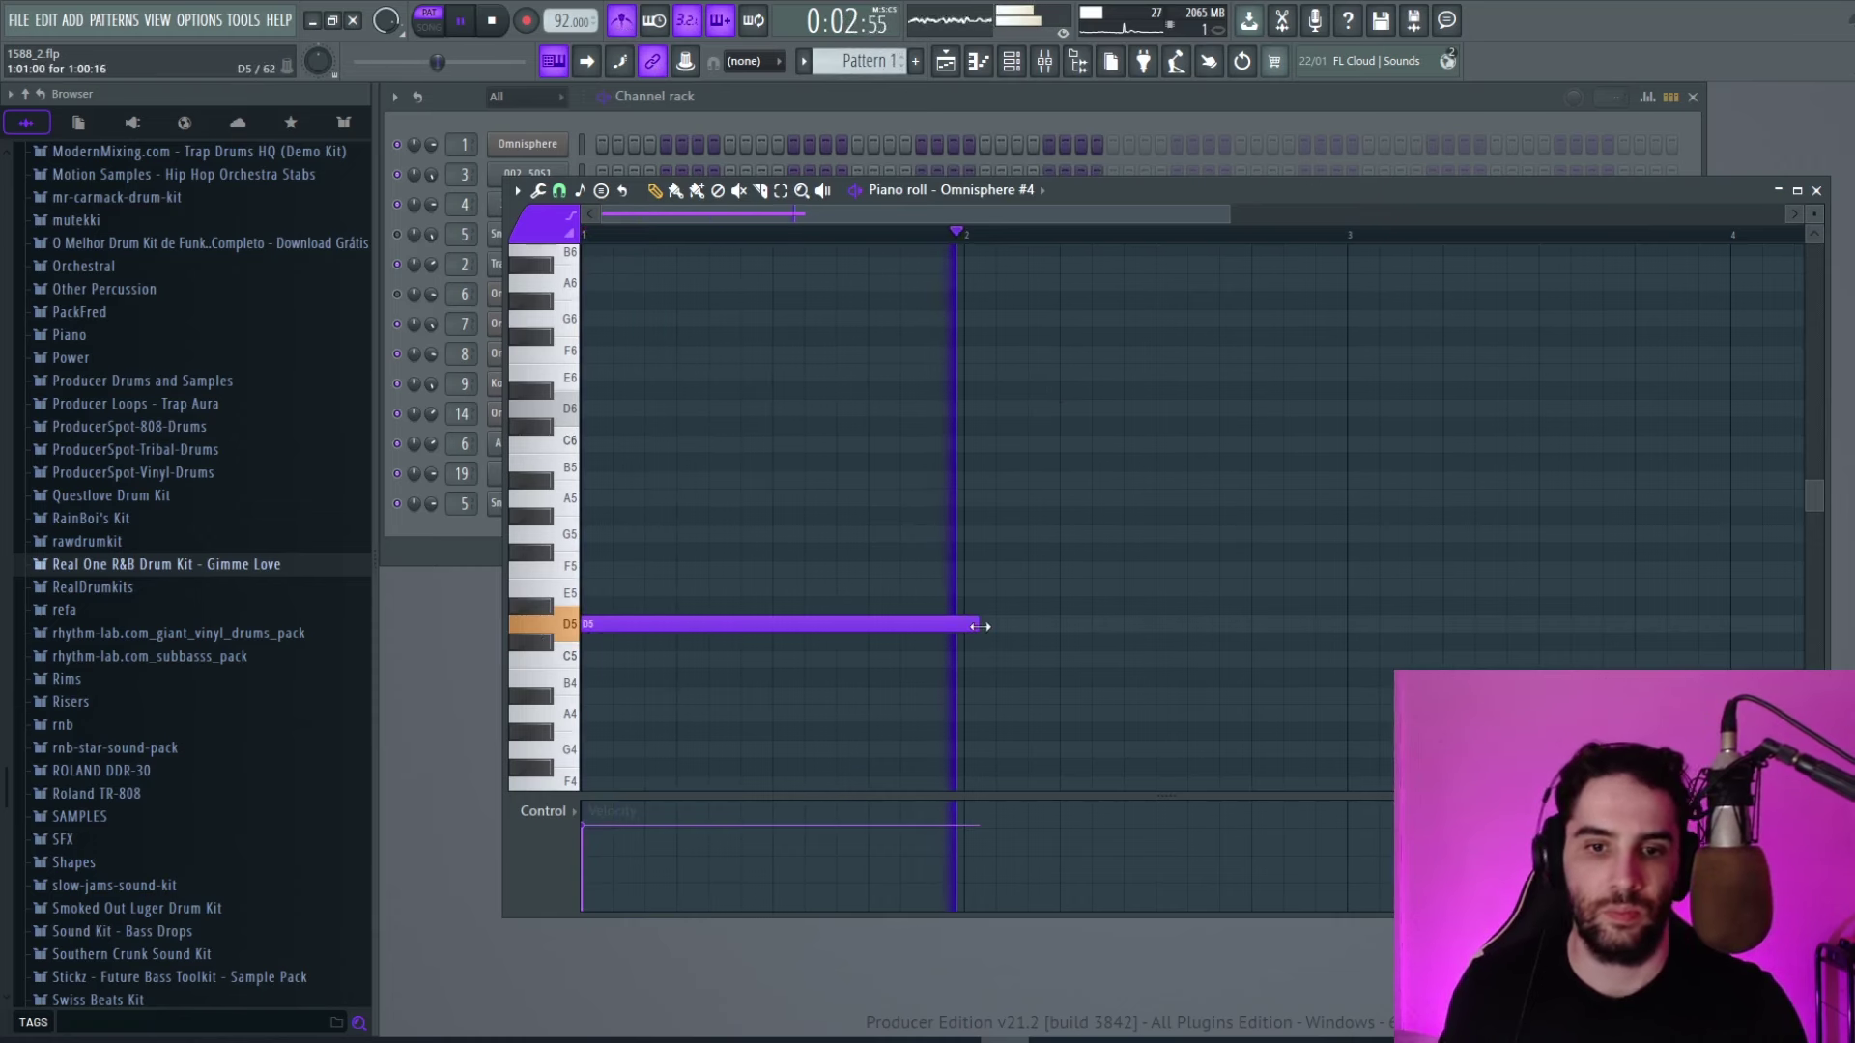
pyautogui.moveTo(980, 626); pyautogui.dragTo(1330, 628)
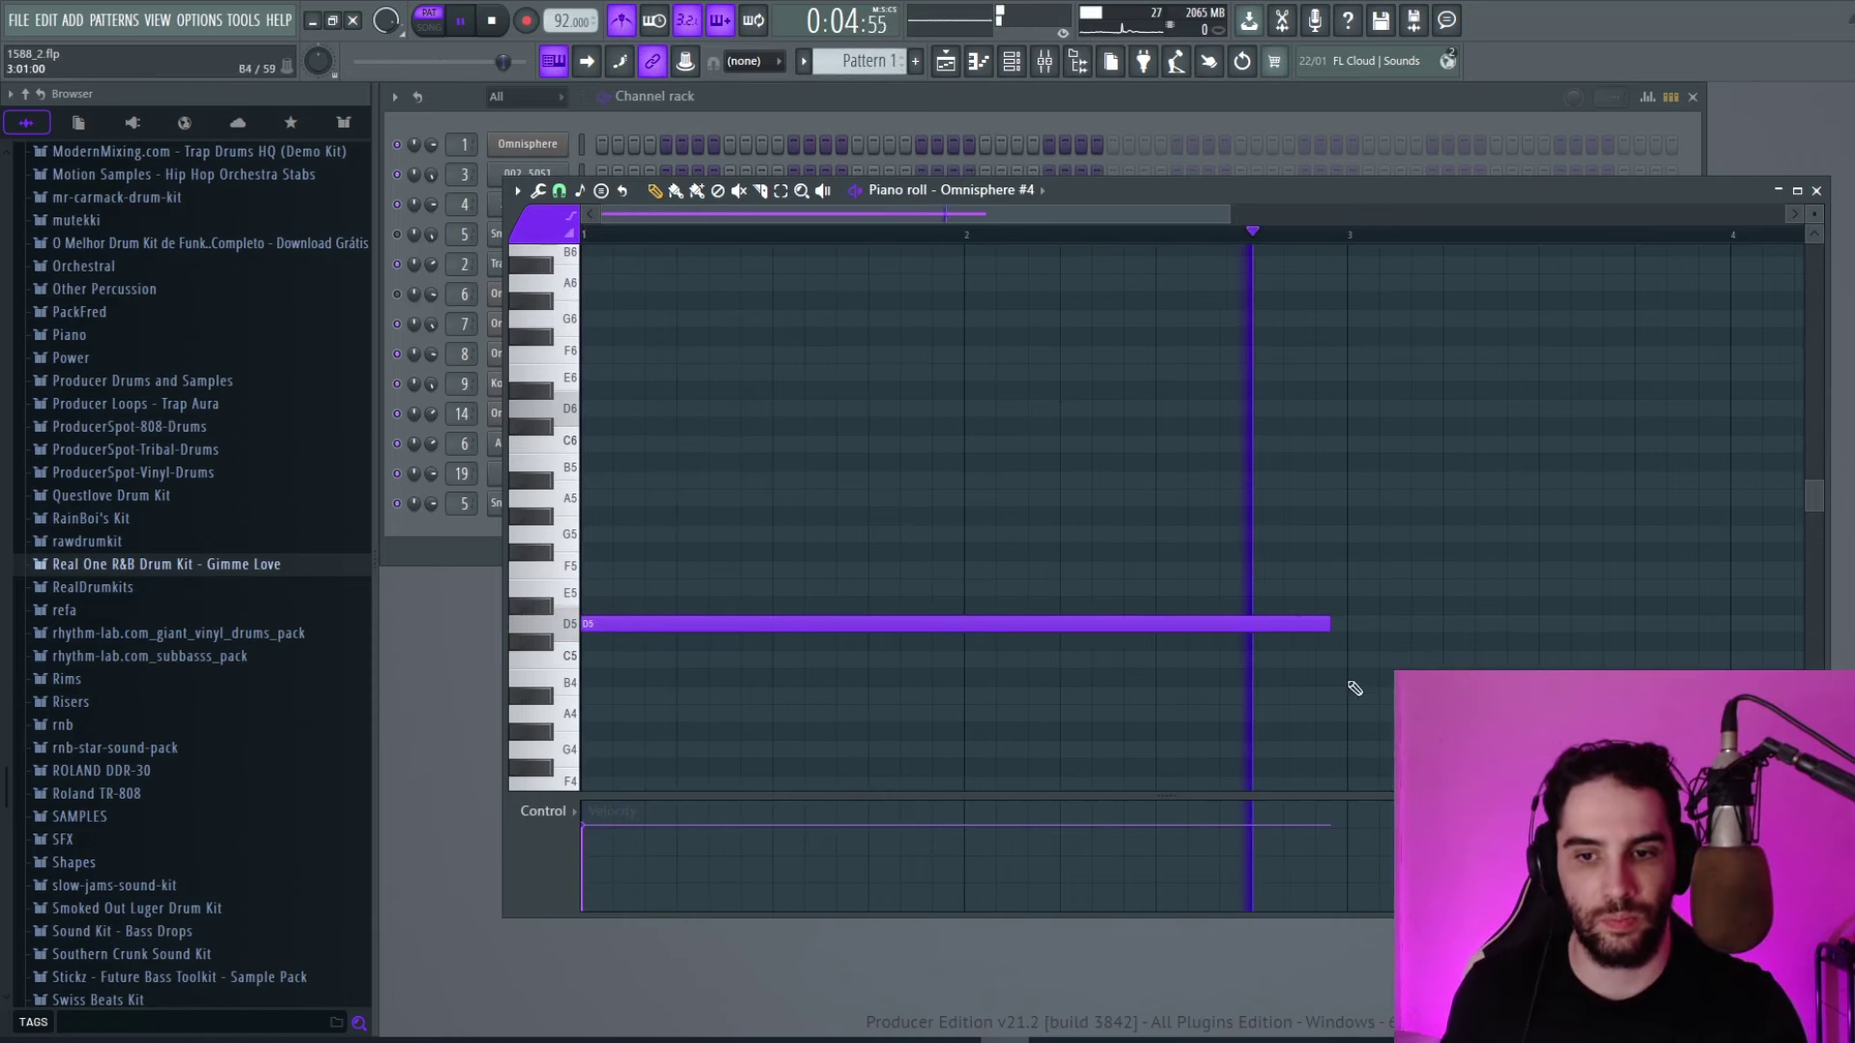
# Add an A#4 bass note at bar 3 and a C5 note at bar 4, each one bar long.
pyautogui.click(1352, 695)
pyautogui.moveTo(1070, 215); pyautogui.dragTo(1381, 239)
pyautogui.click(1275, 661)
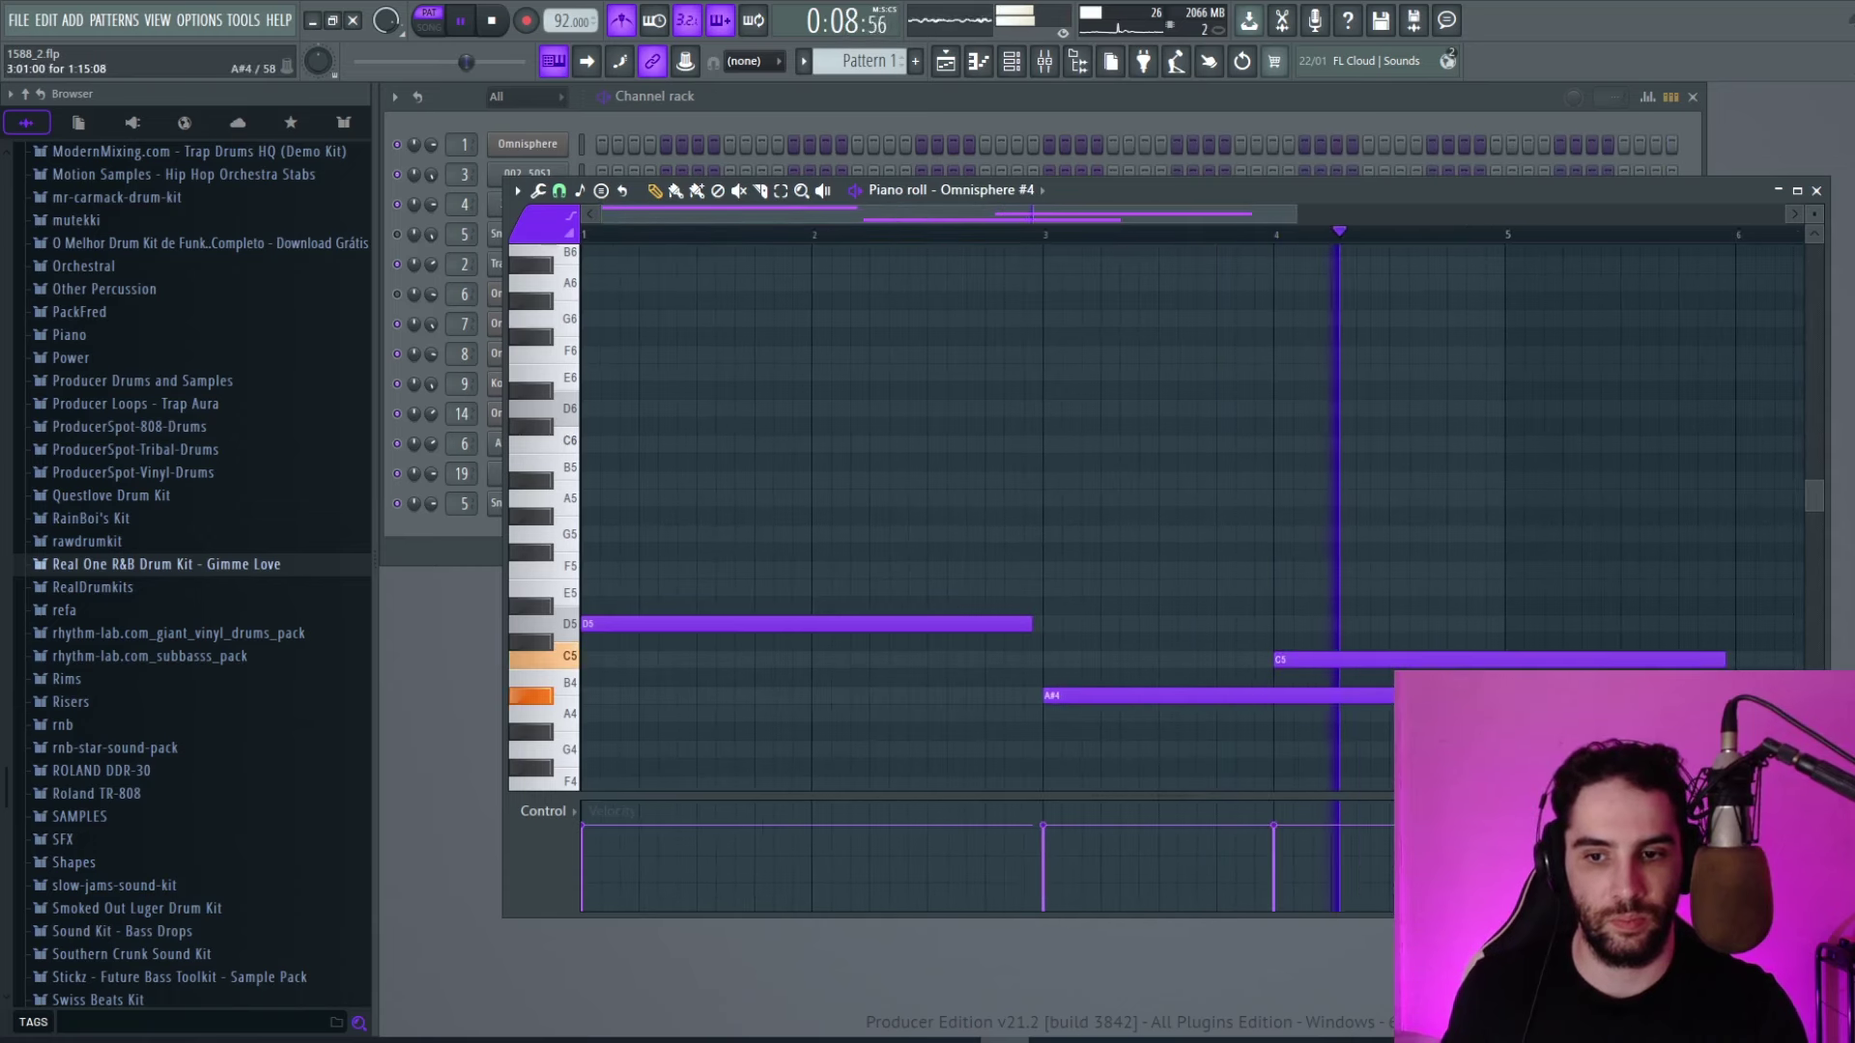
pyautogui.moveTo(1493, 697); pyautogui.dragTo(1261, 699)
pyautogui.press('space')
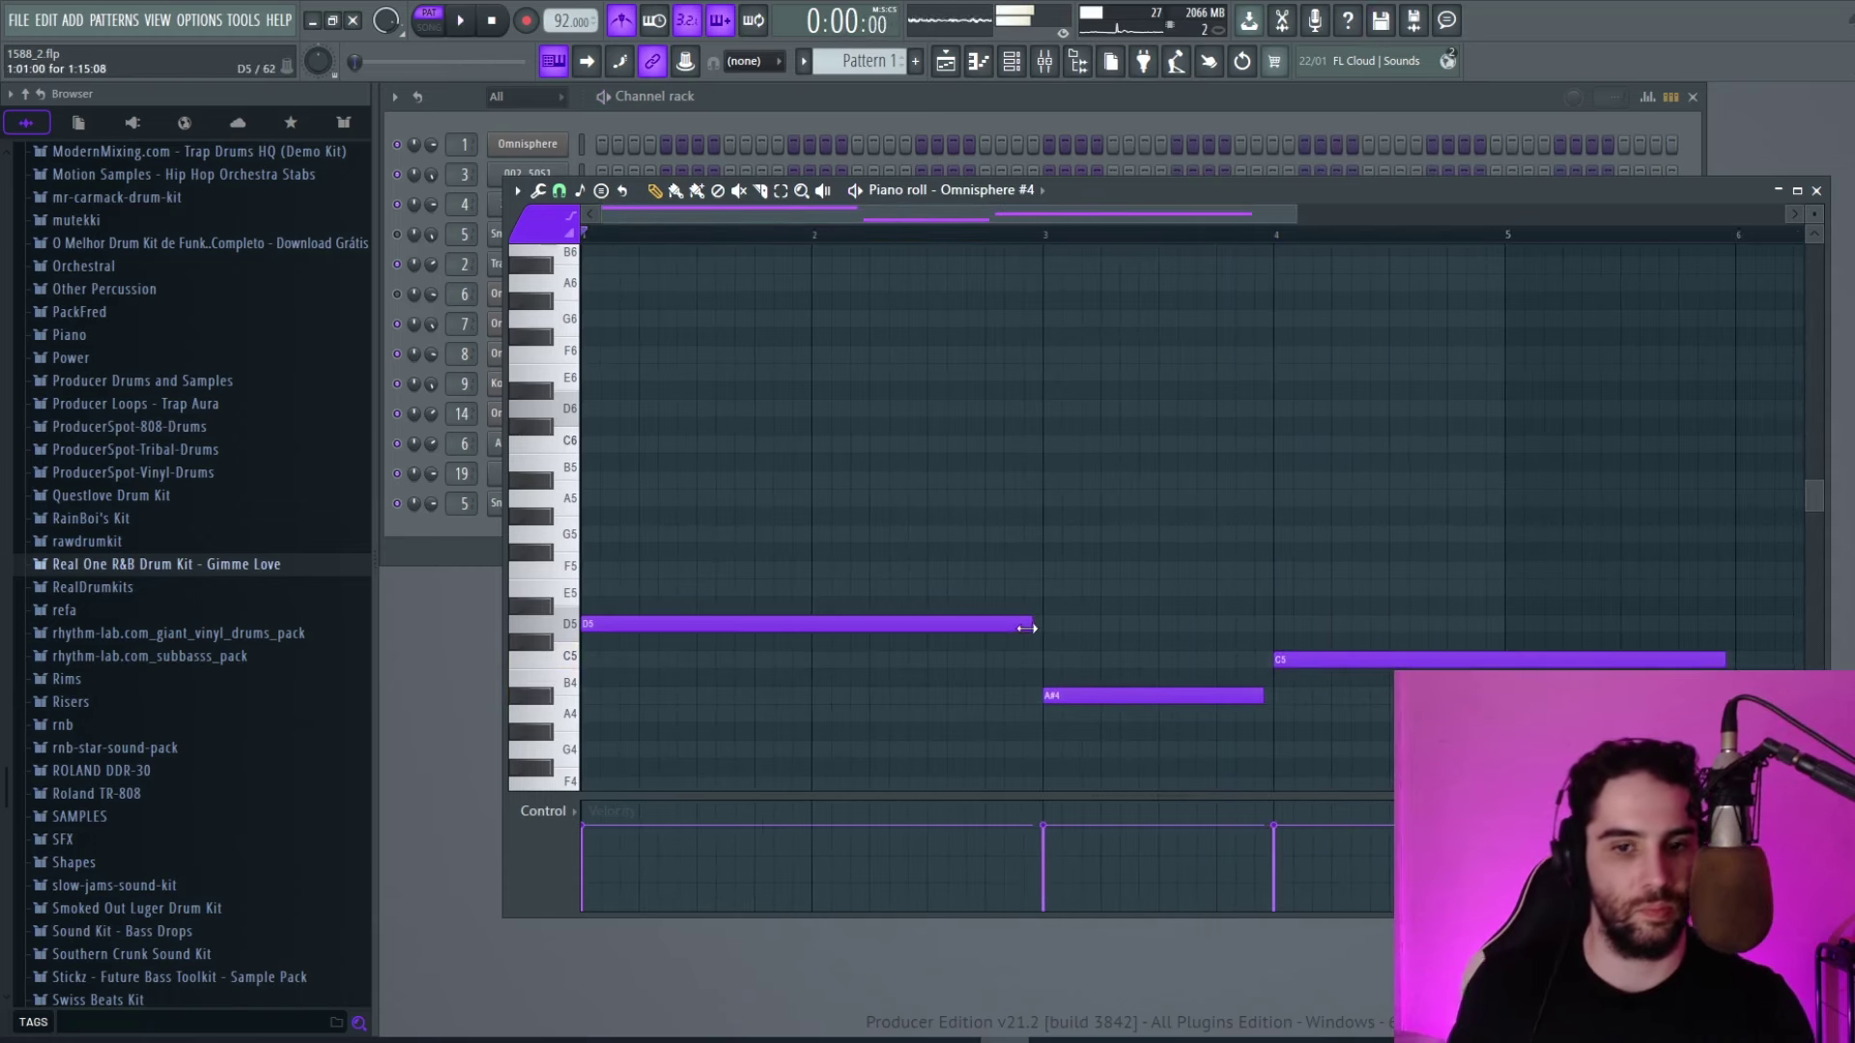
pyautogui.moveTo(1715, 663); pyautogui.dragTo(1504, 663)
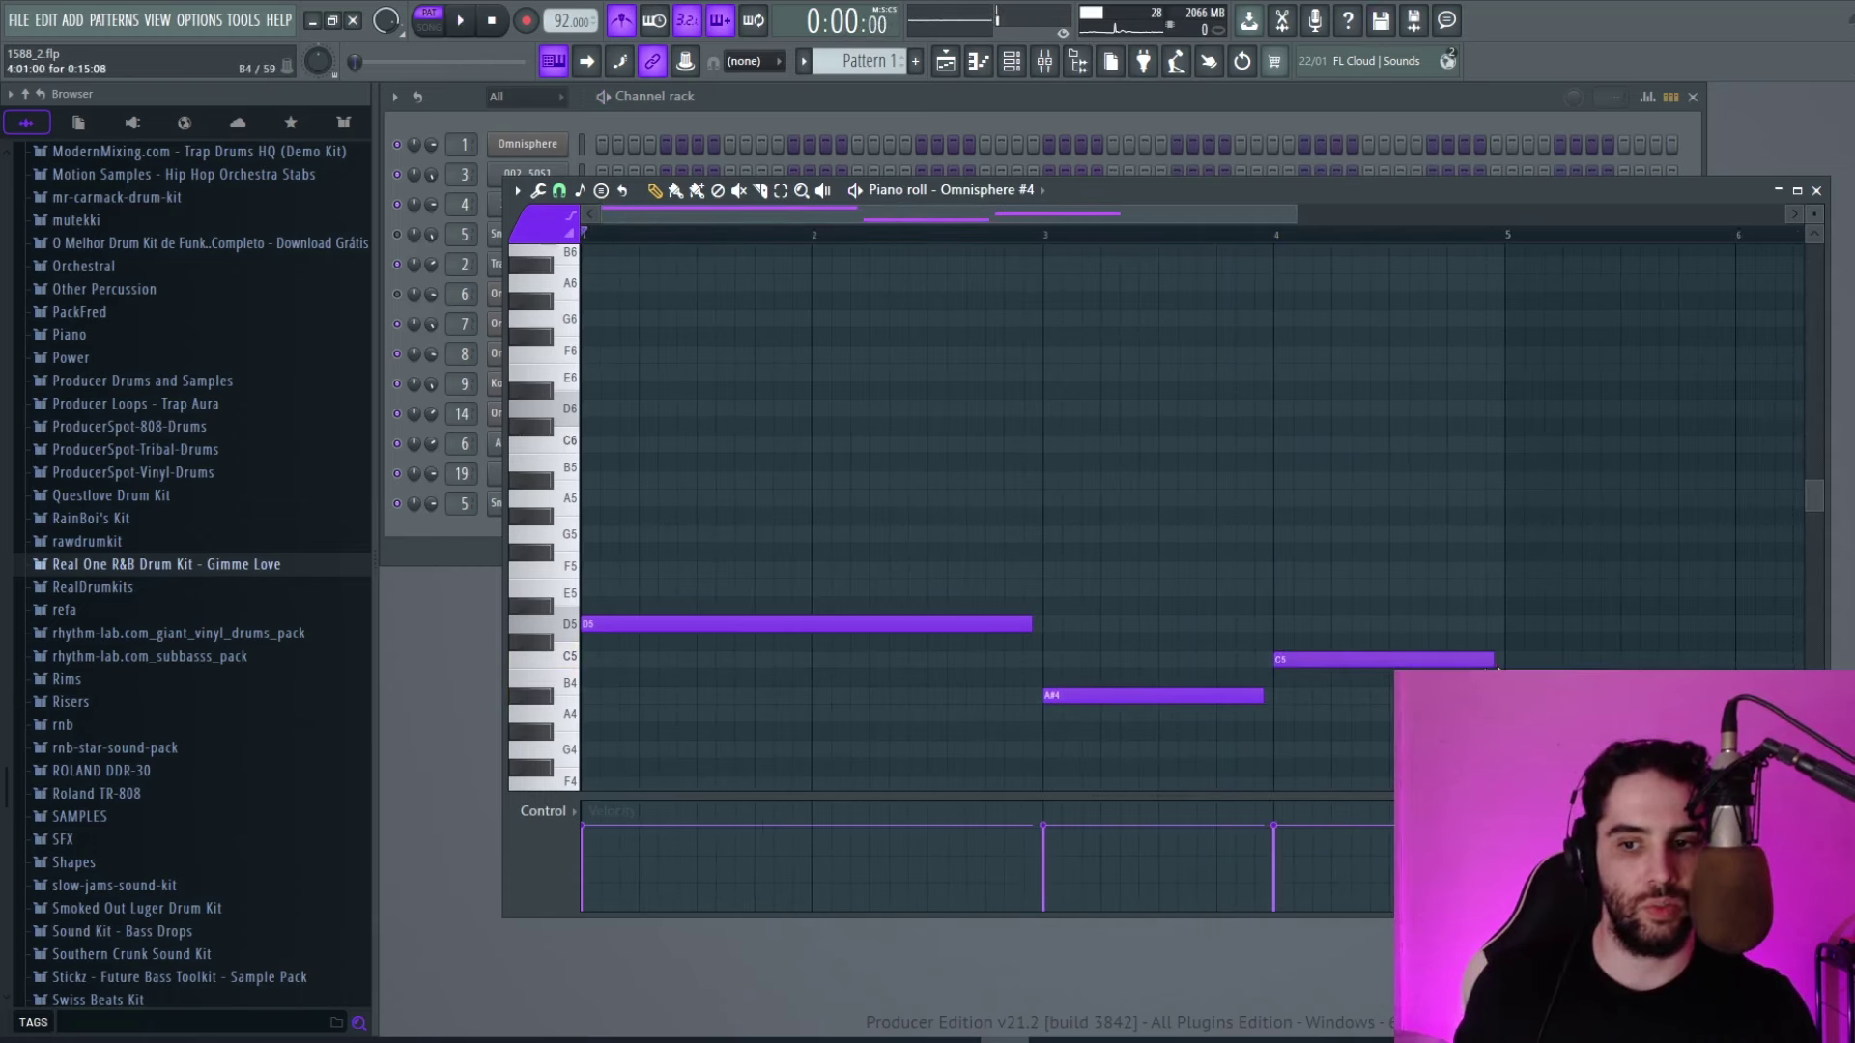
pyautogui.press('space')
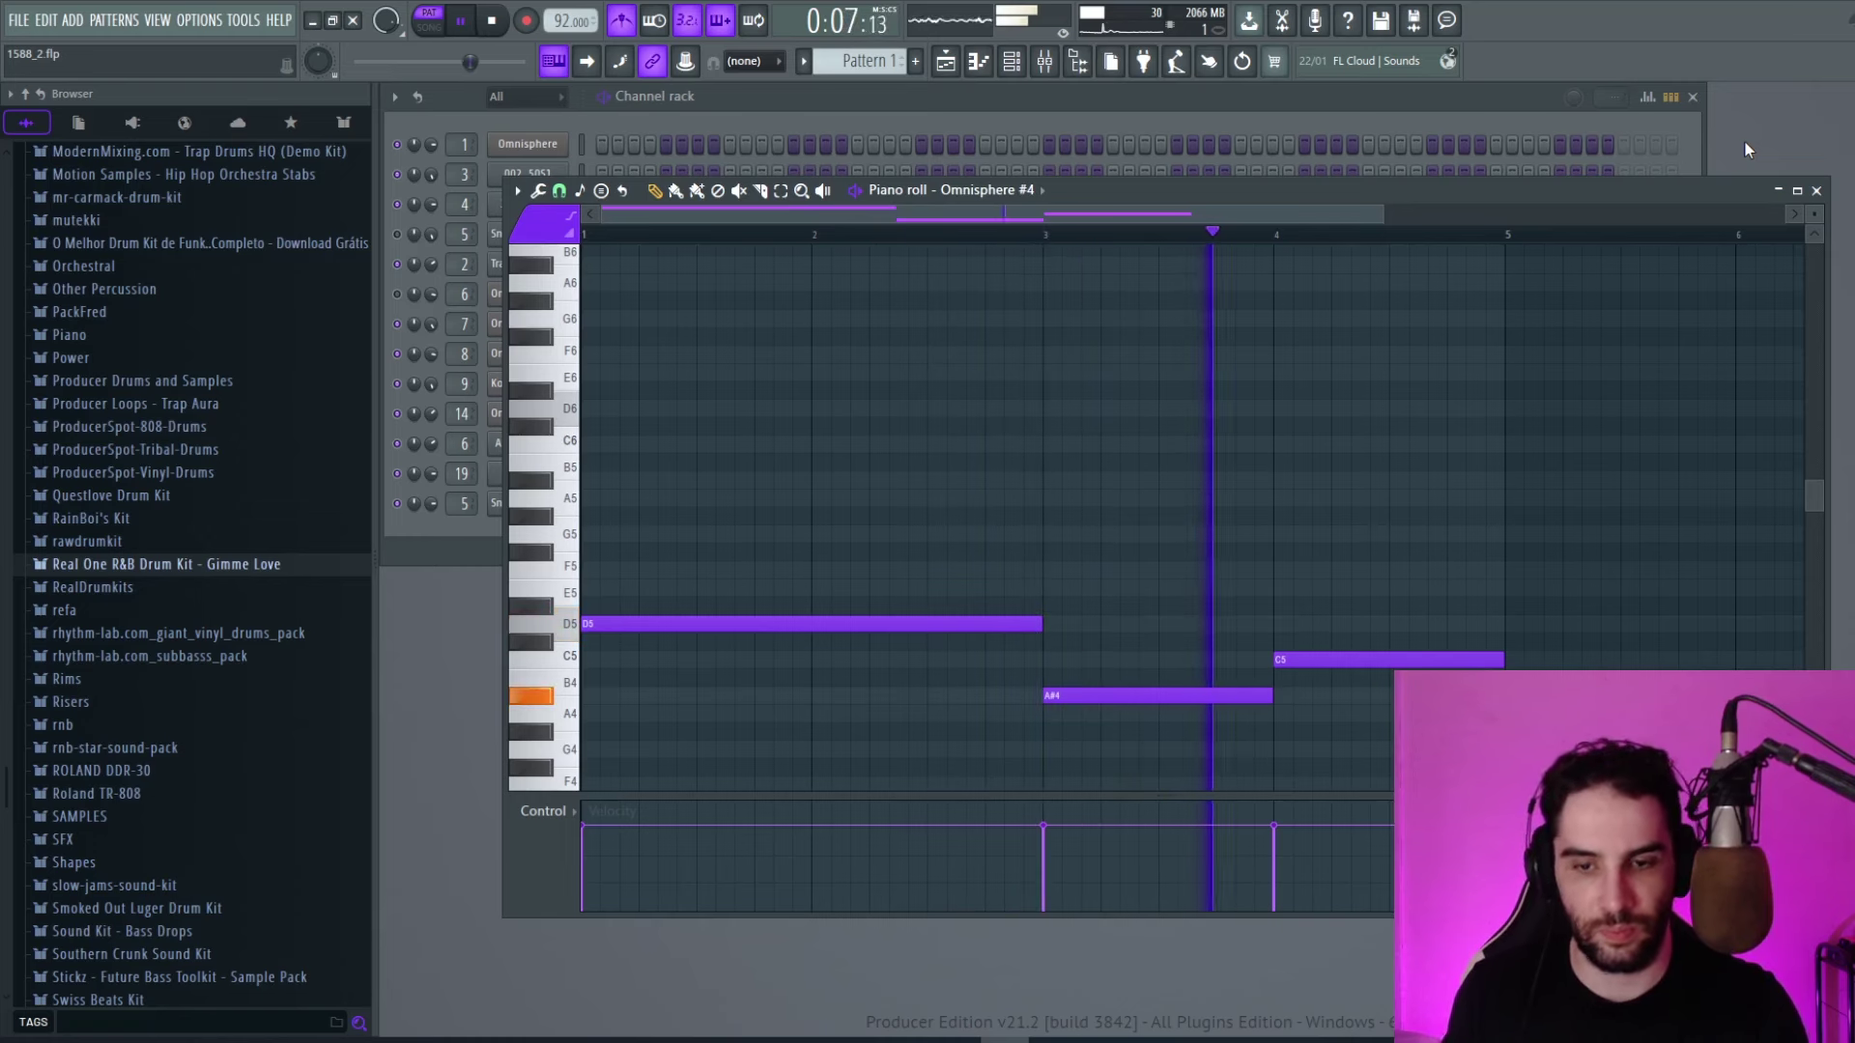
pyautogui.press('space')
# Create Pattern 2 and paste the bass notes into the Omnisphere #2 channel, one octave higher as D6, A#5 and C6.
pyautogui.press('F6')
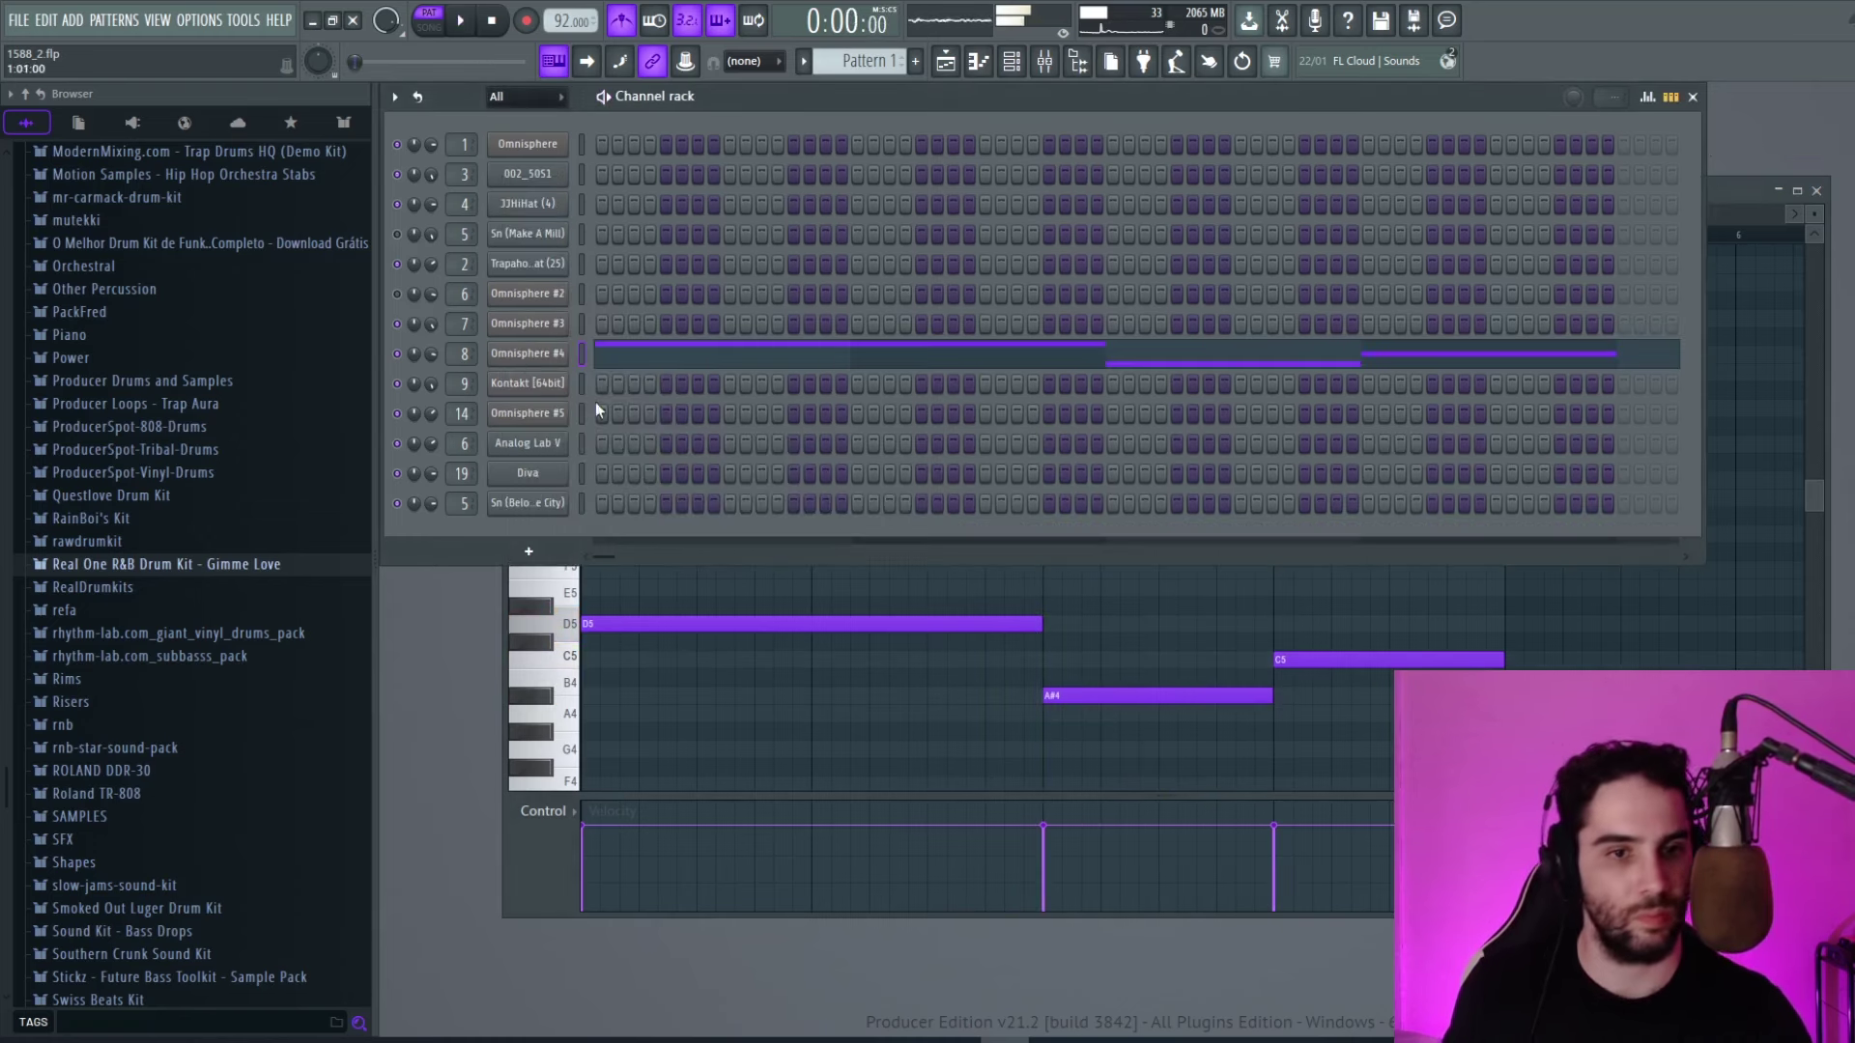
pyautogui.click(915, 61)
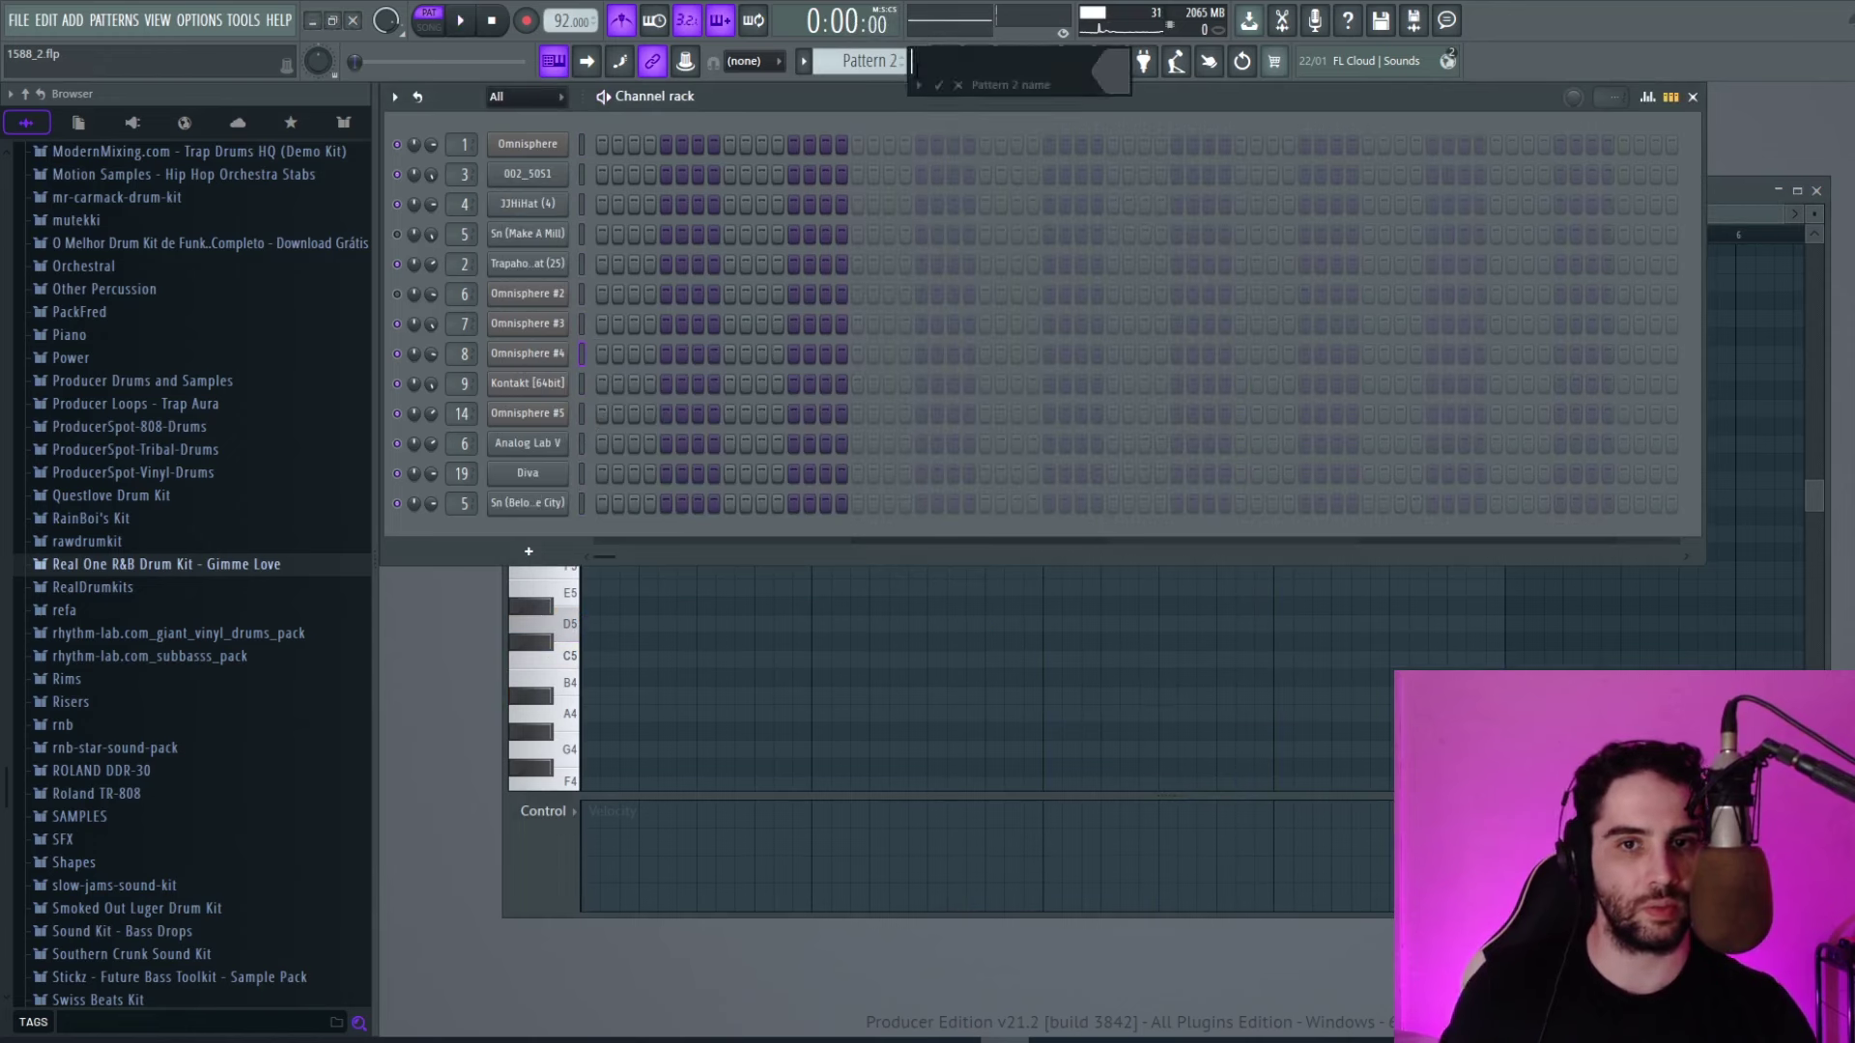
pyautogui.click(580, 296)
pyautogui.press('u')
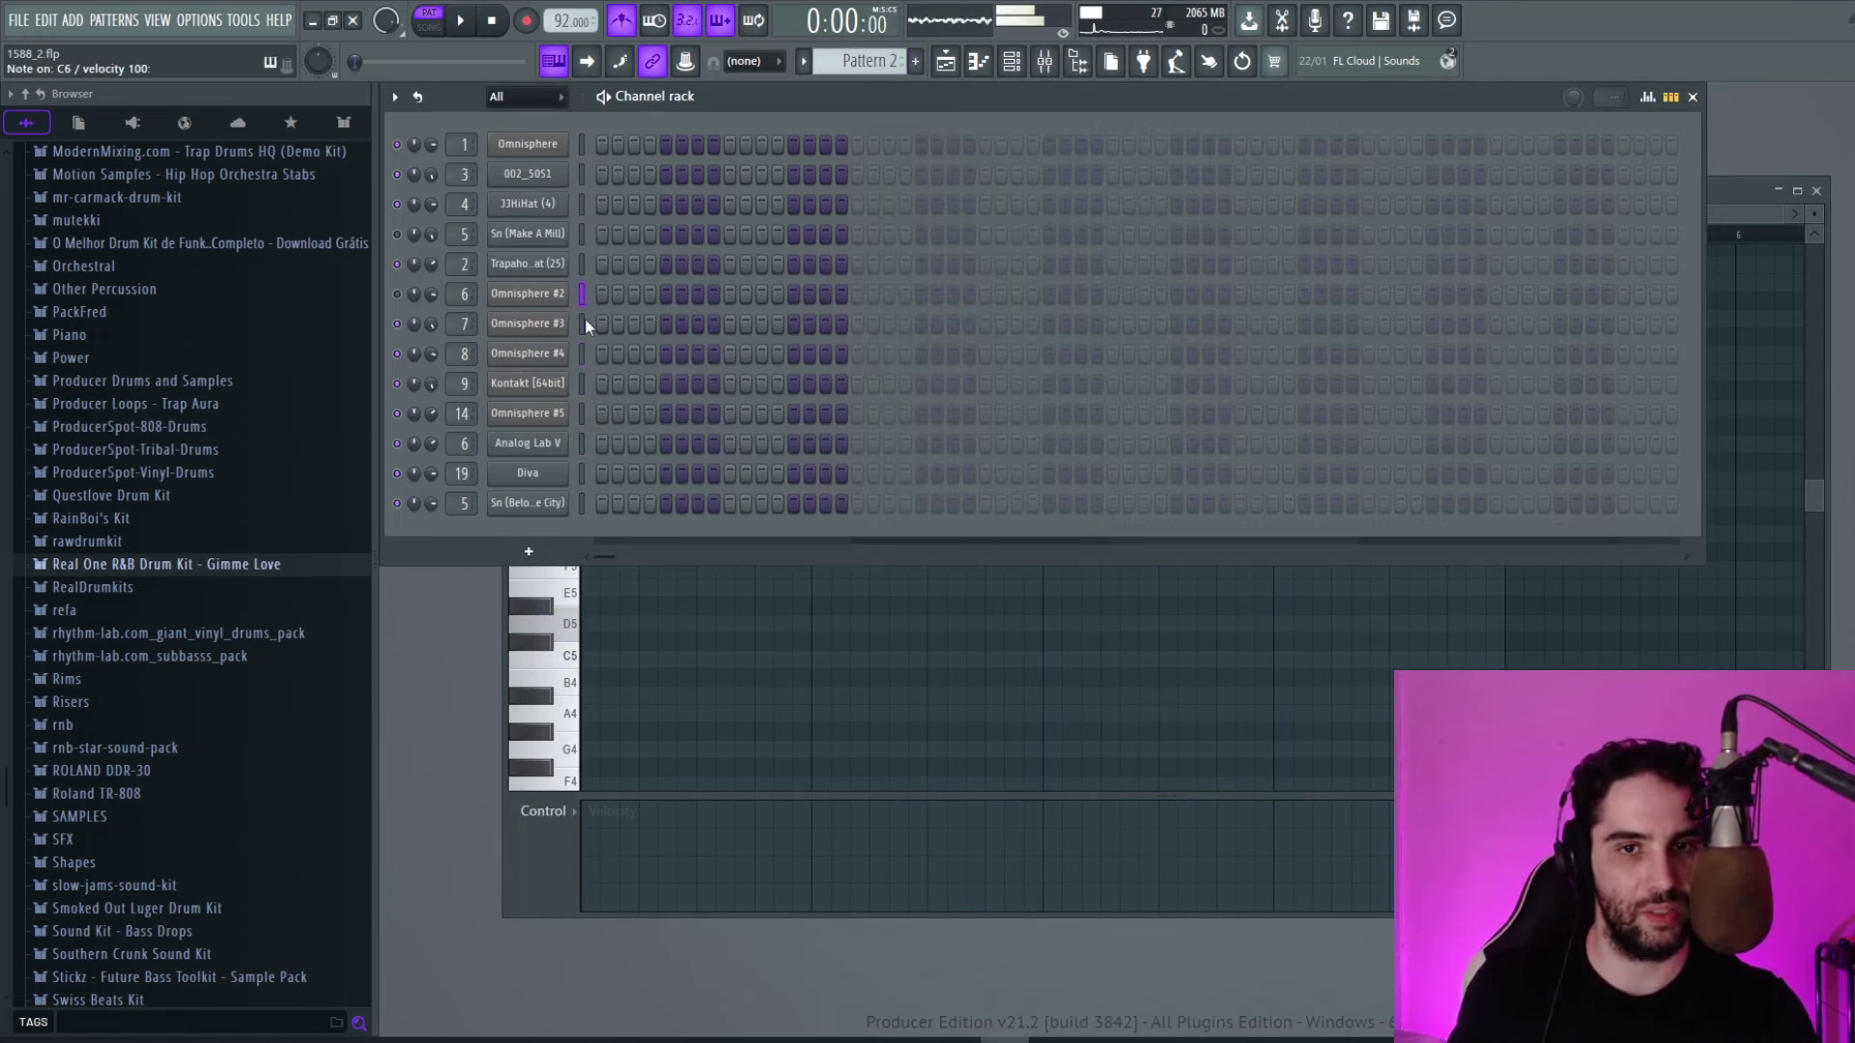
pyautogui.hotkey('ctrl', 'v')
pyautogui.click(640, 305)
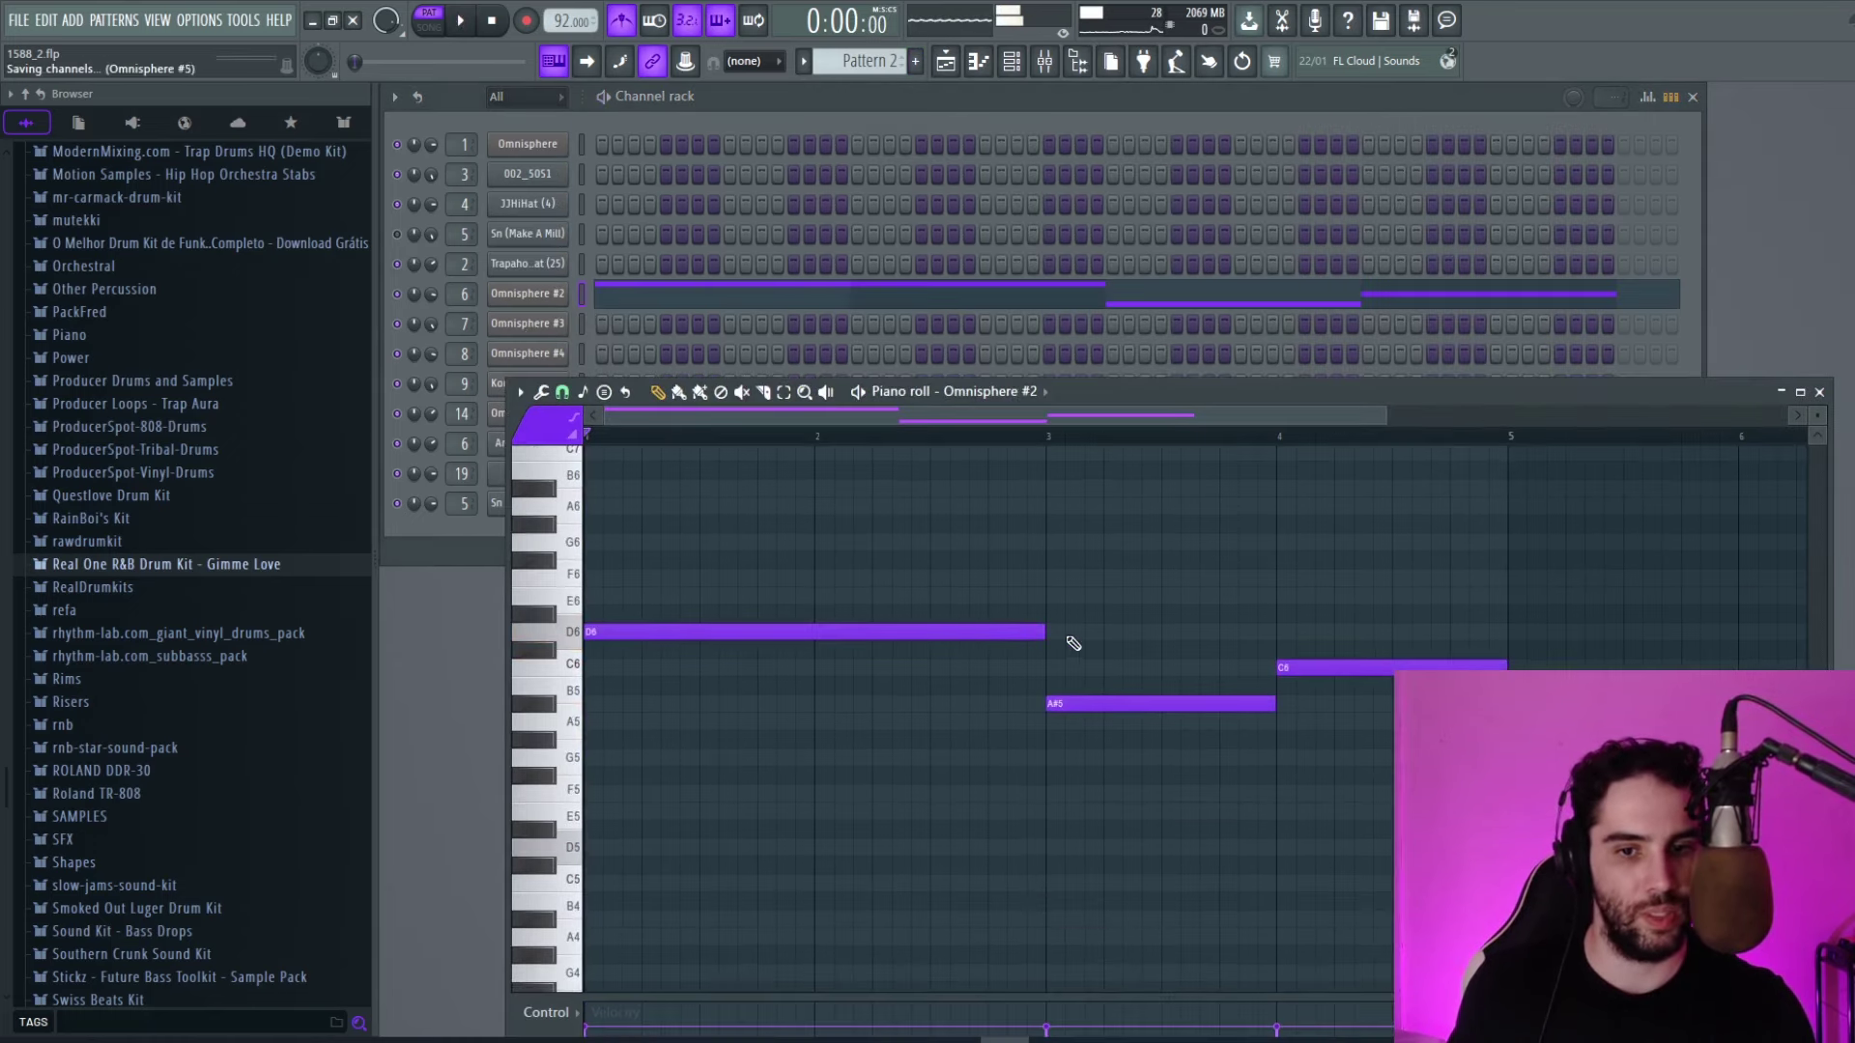
# Shorten the D6, A#5 and C6 notes to half a bar and repeat the D6 at the start of bar 2.
pyautogui.moveTo(1042, 635); pyautogui.dragTo(697, 636)
pyautogui.press('space')
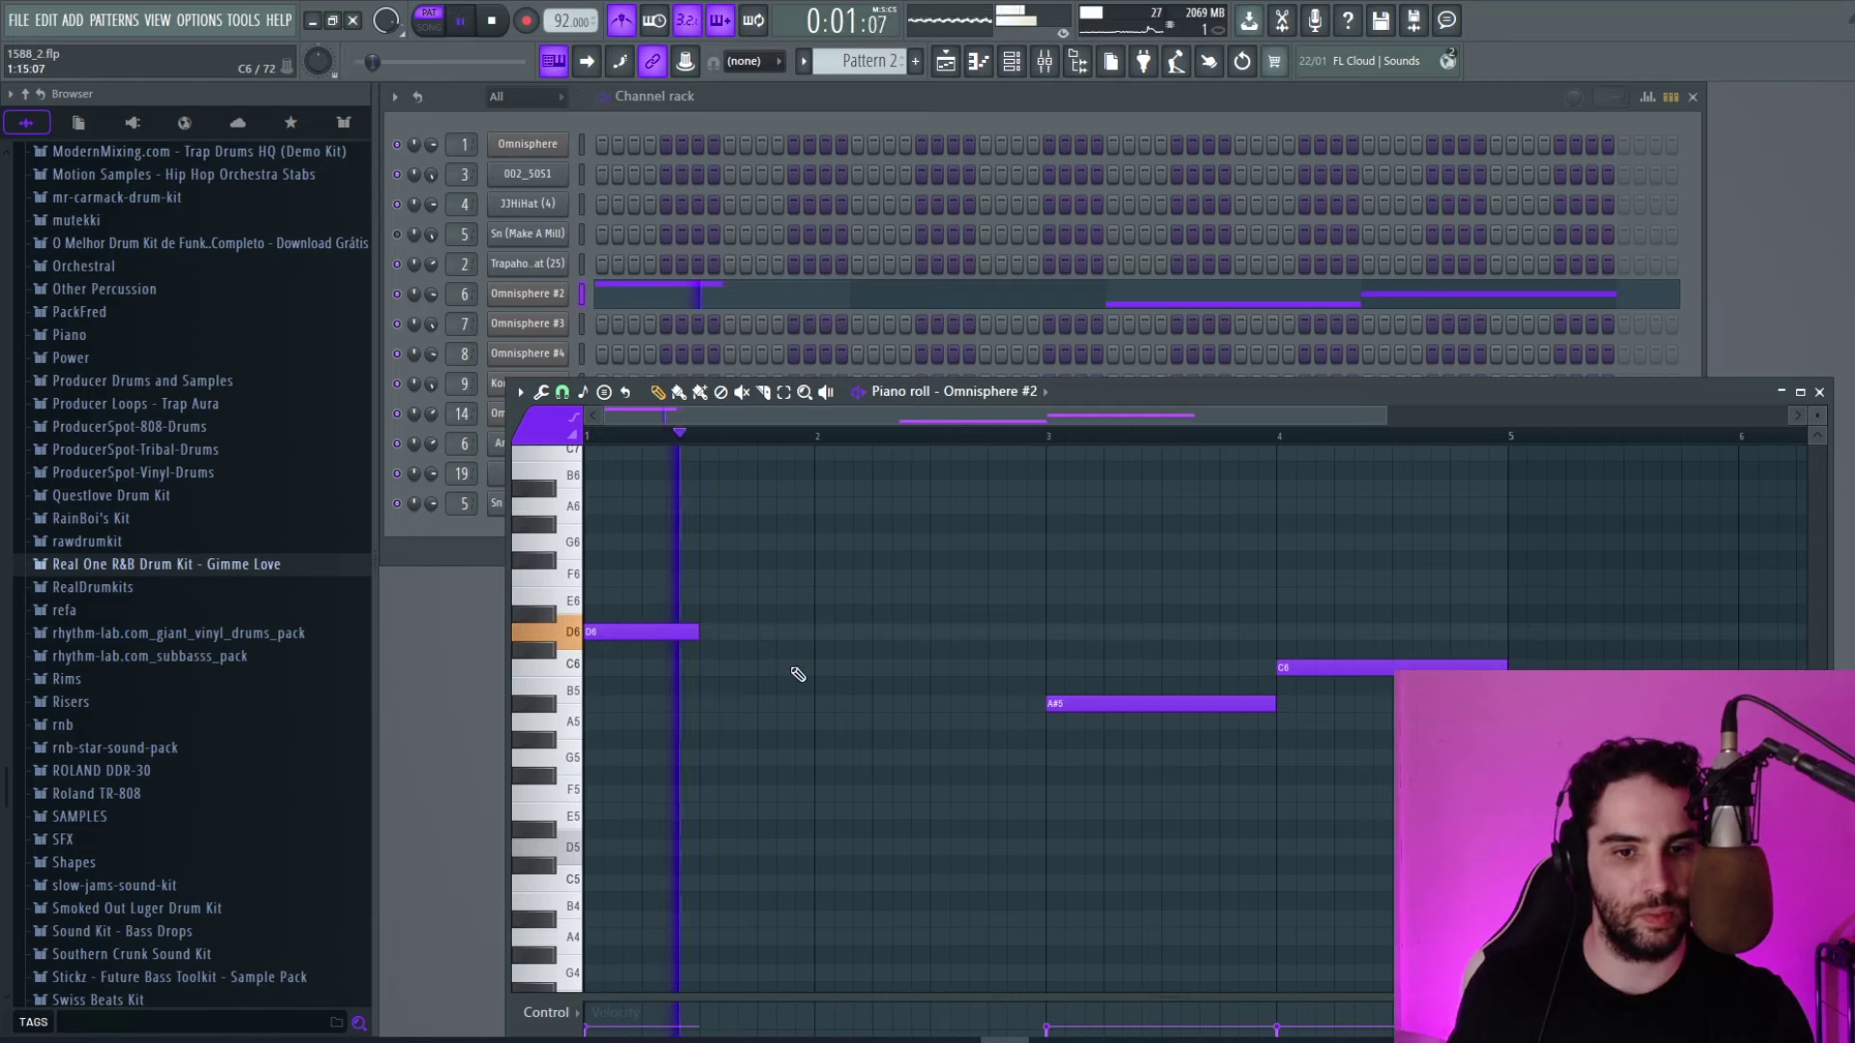
pyautogui.click(818, 633)
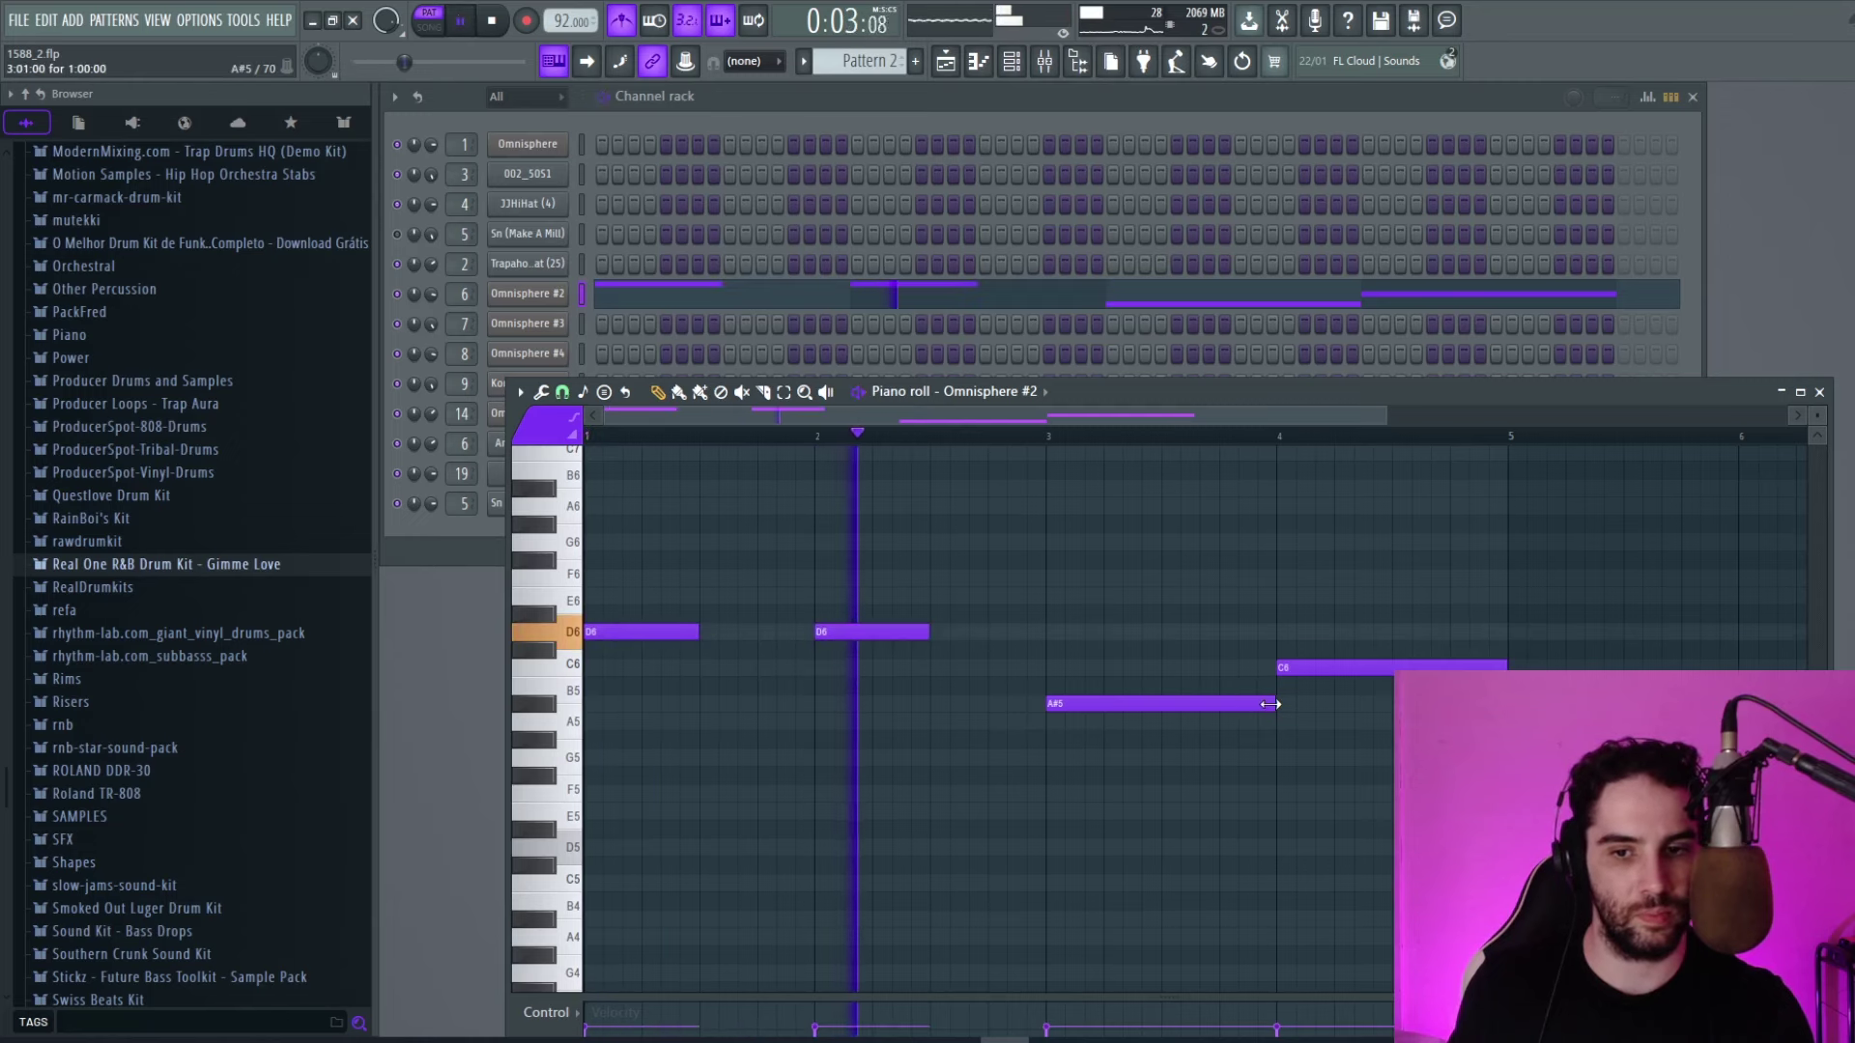
pyautogui.moveTo(1271, 704); pyautogui.dragTo(1161, 705)
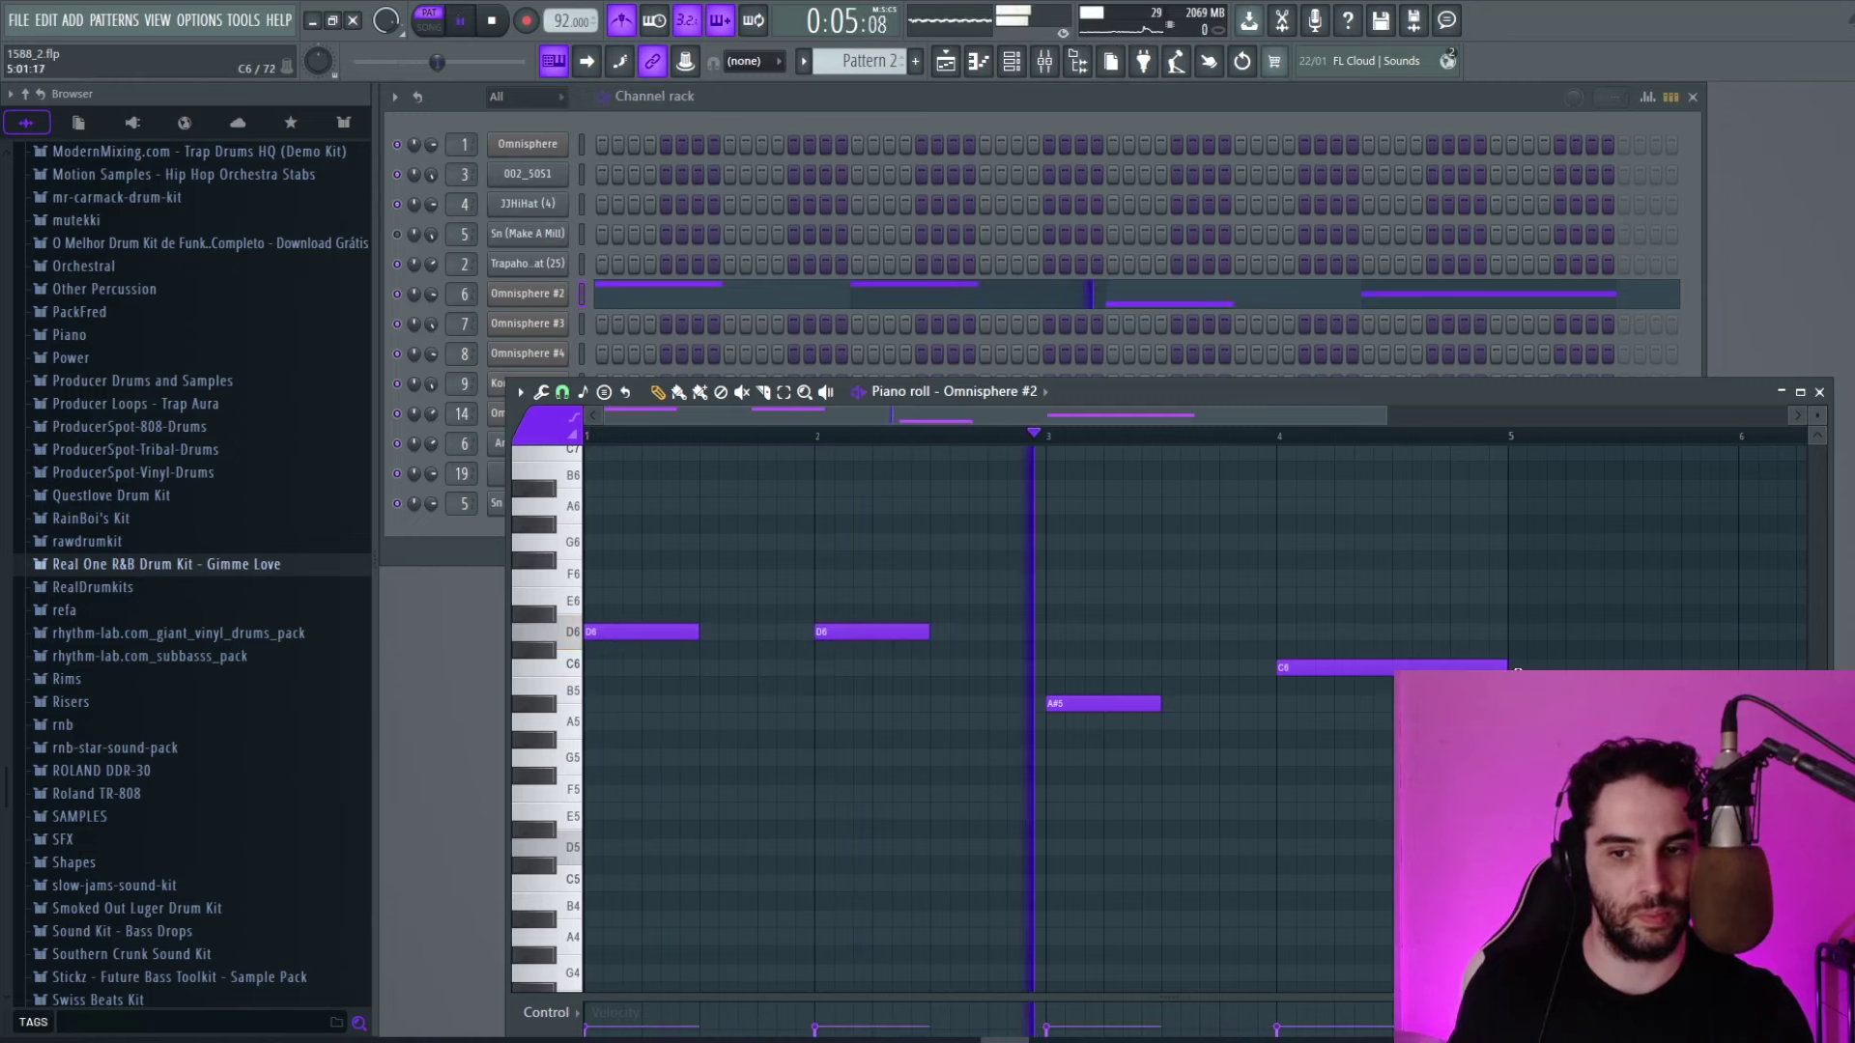
pyautogui.moveTo(1507, 668); pyautogui.dragTo(1391, 668)
# Build D minor chords by stacking F6 and A6 above the D6 notes at bars 1 and 2.
pyautogui.scroll(1, 1333, 578)
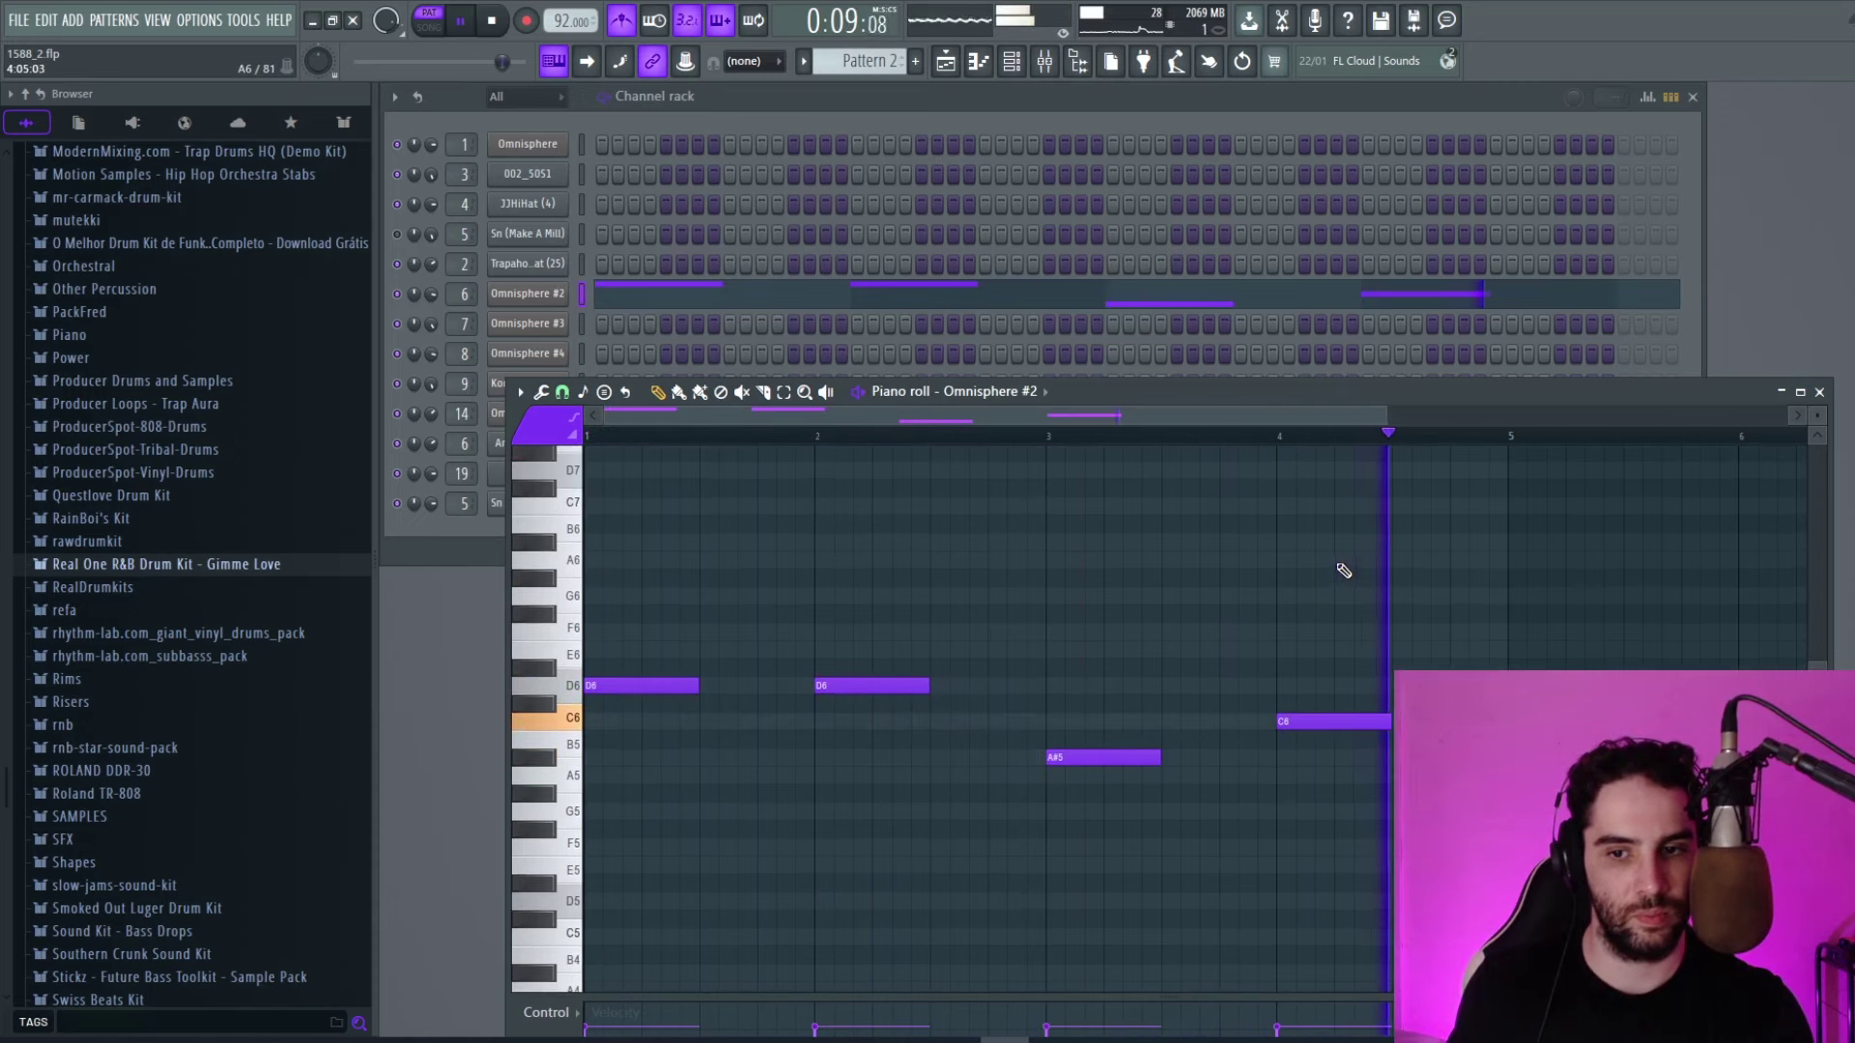
pyautogui.press('space')
pyautogui.click(638, 632)
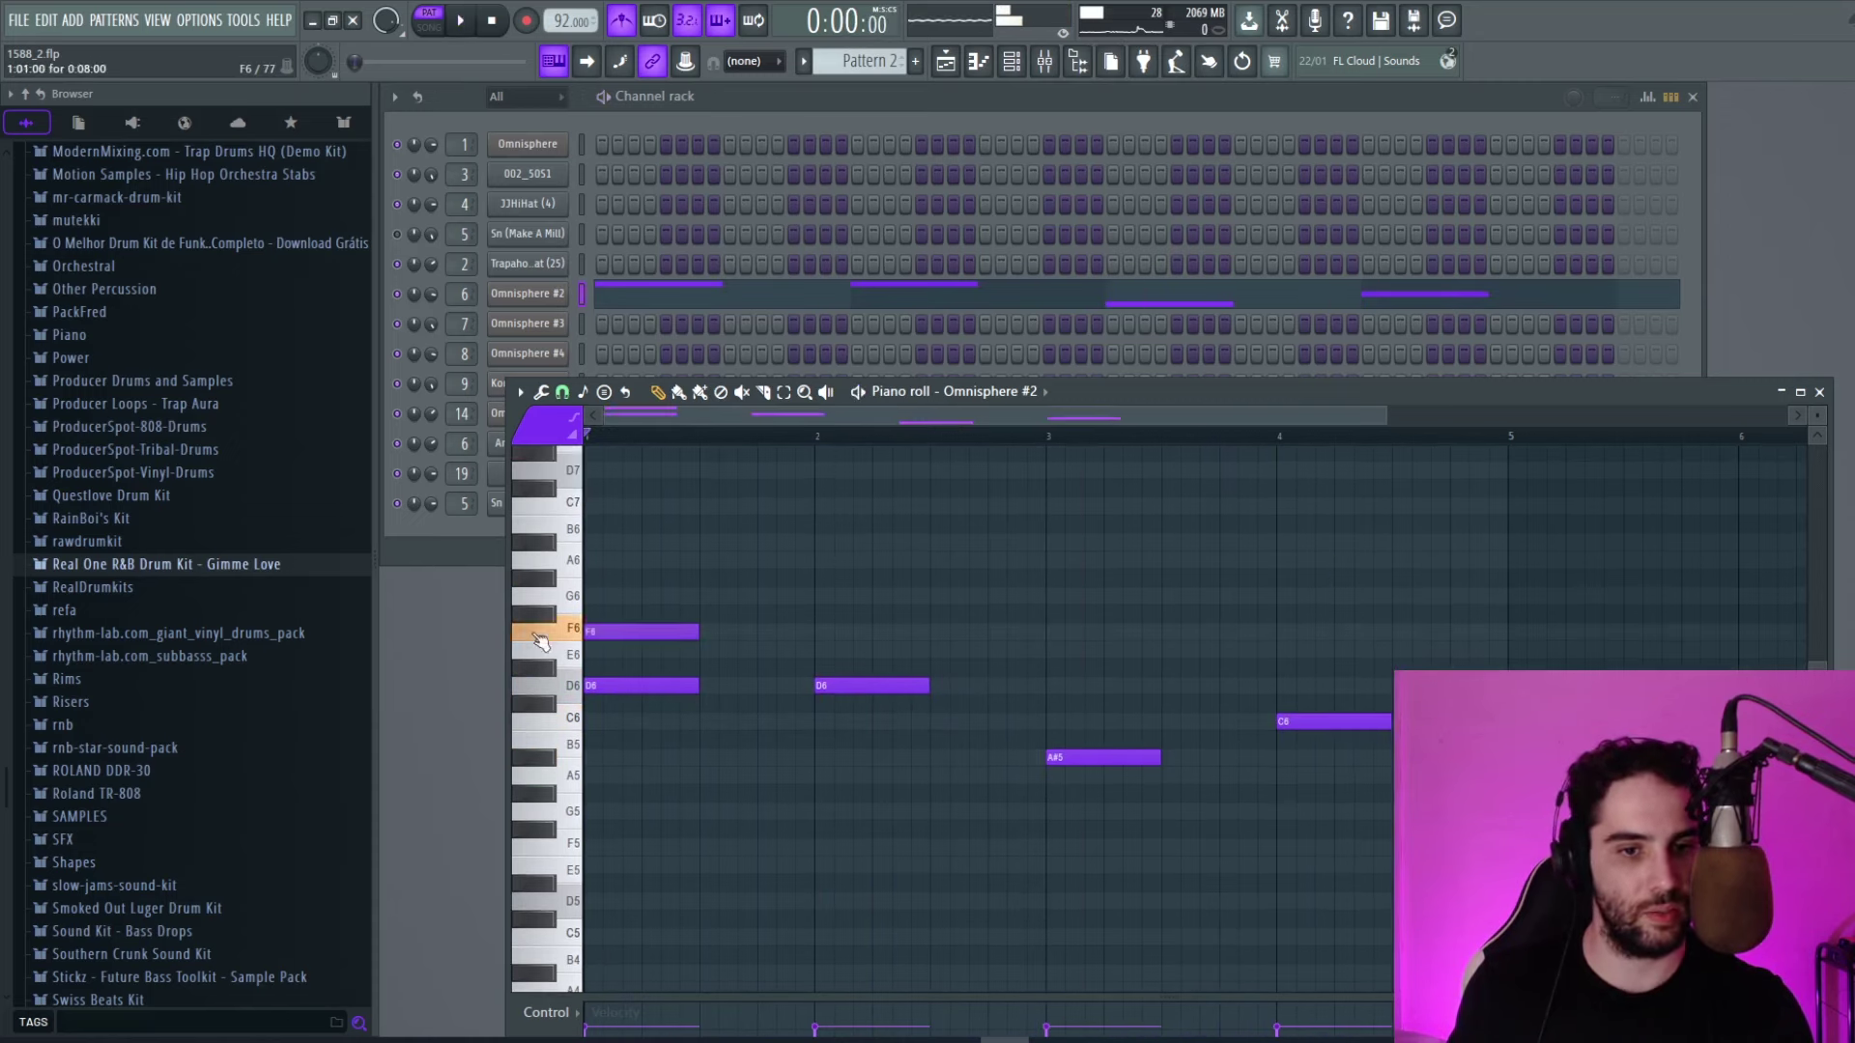
pyautogui.click(617, 558)
pyautogui.click(820, 632)
pyautogui.click(819, 560)
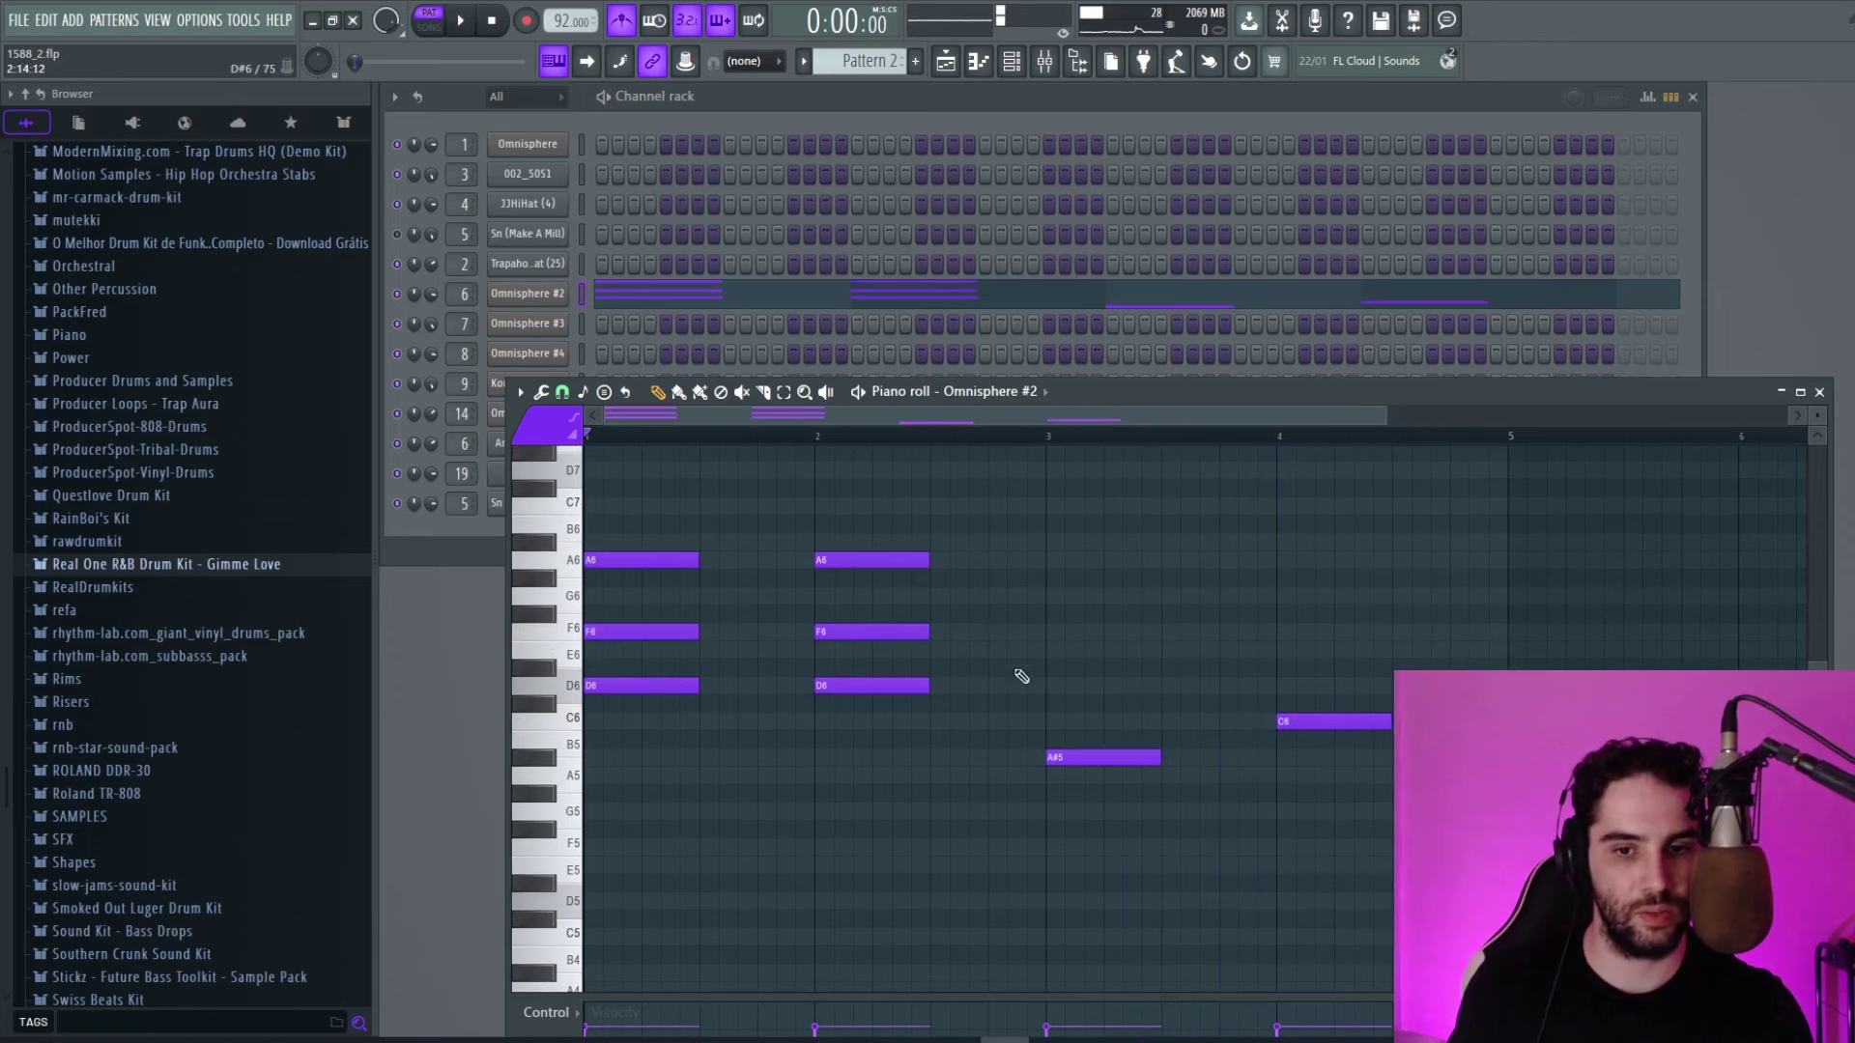
# Complete the chords by adding D6 and F6 above A#5 at bar 3, and E6 and G6 above C6 at bar 4.
pyautogui.click(1052, 686)
pyautogui.click(1053, 632)
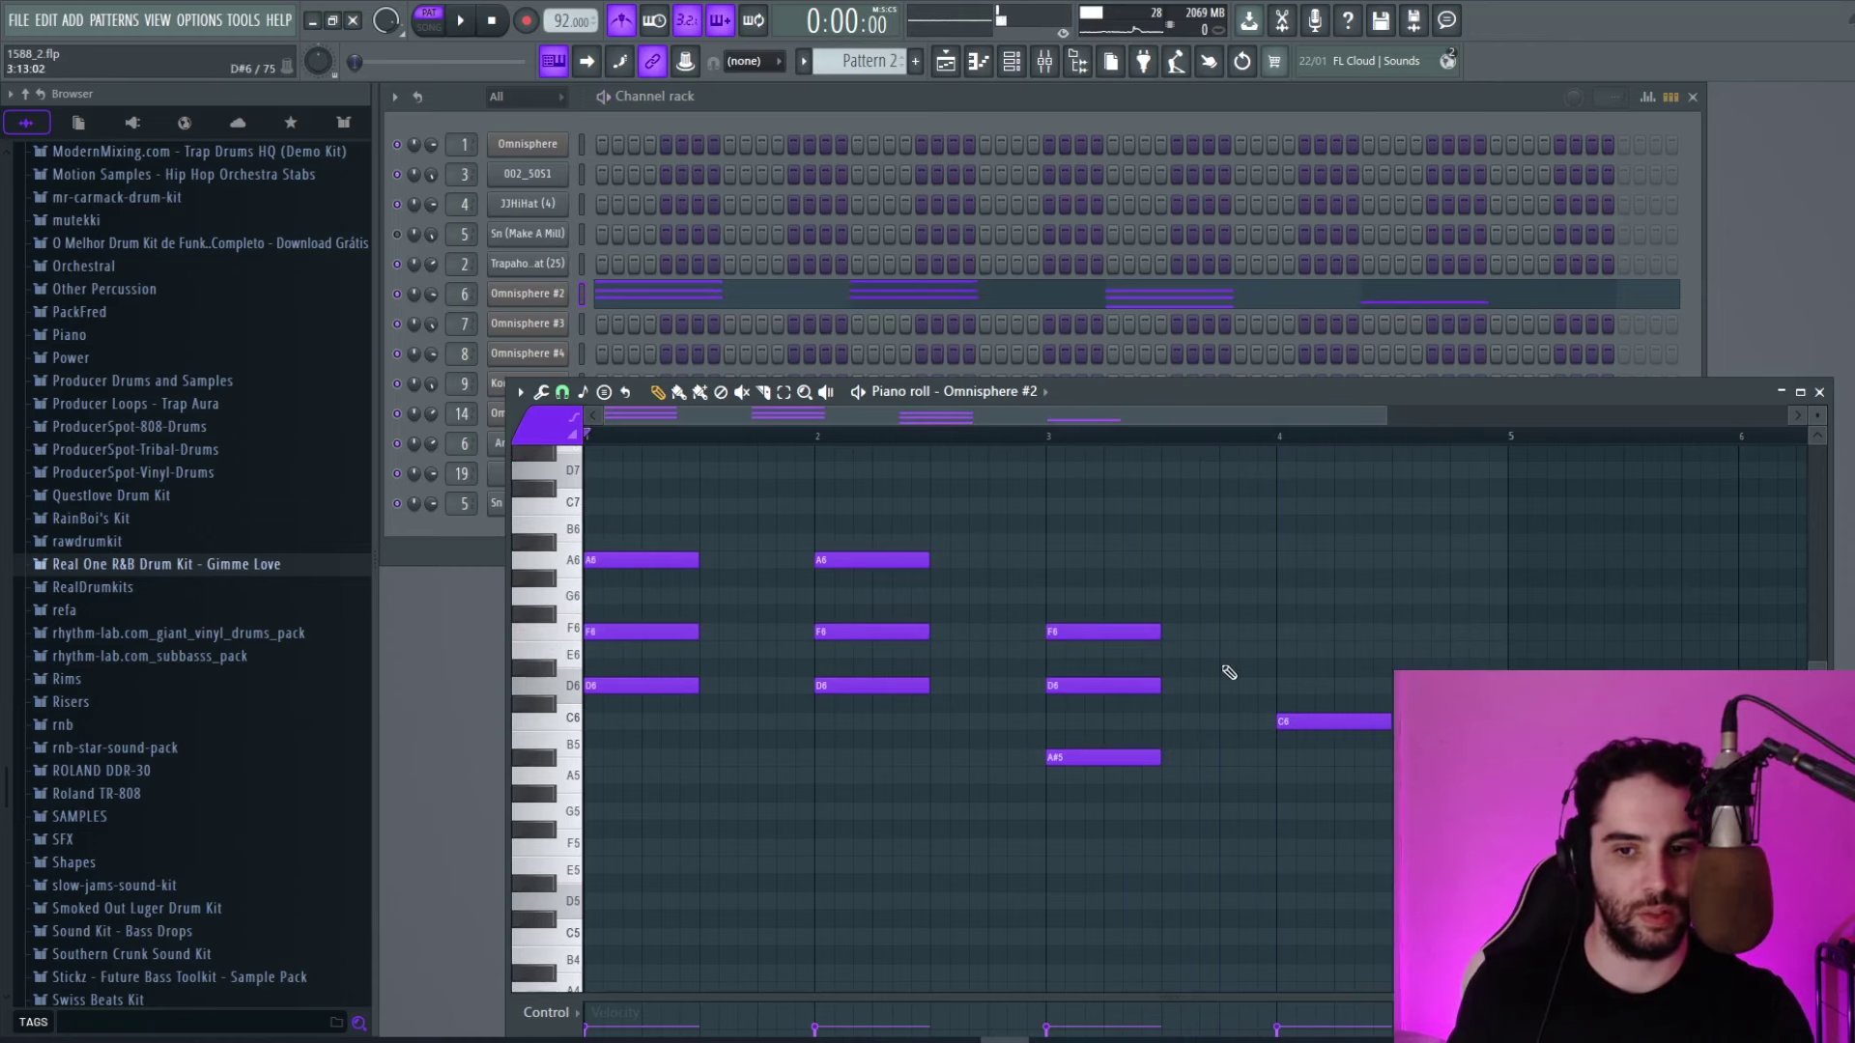
pyautogui.click(1277, 653)
pyautogui.click(1277, 596)
# Examine the piano roll's white and black keys in the upper octaves and around the D6 and F6 chord tones.
pyautogui.scroll(4, 1005, 570)
pyautogui.scroll(1, 1005, 637)
pyautogui.scroll(2, 570, 725)
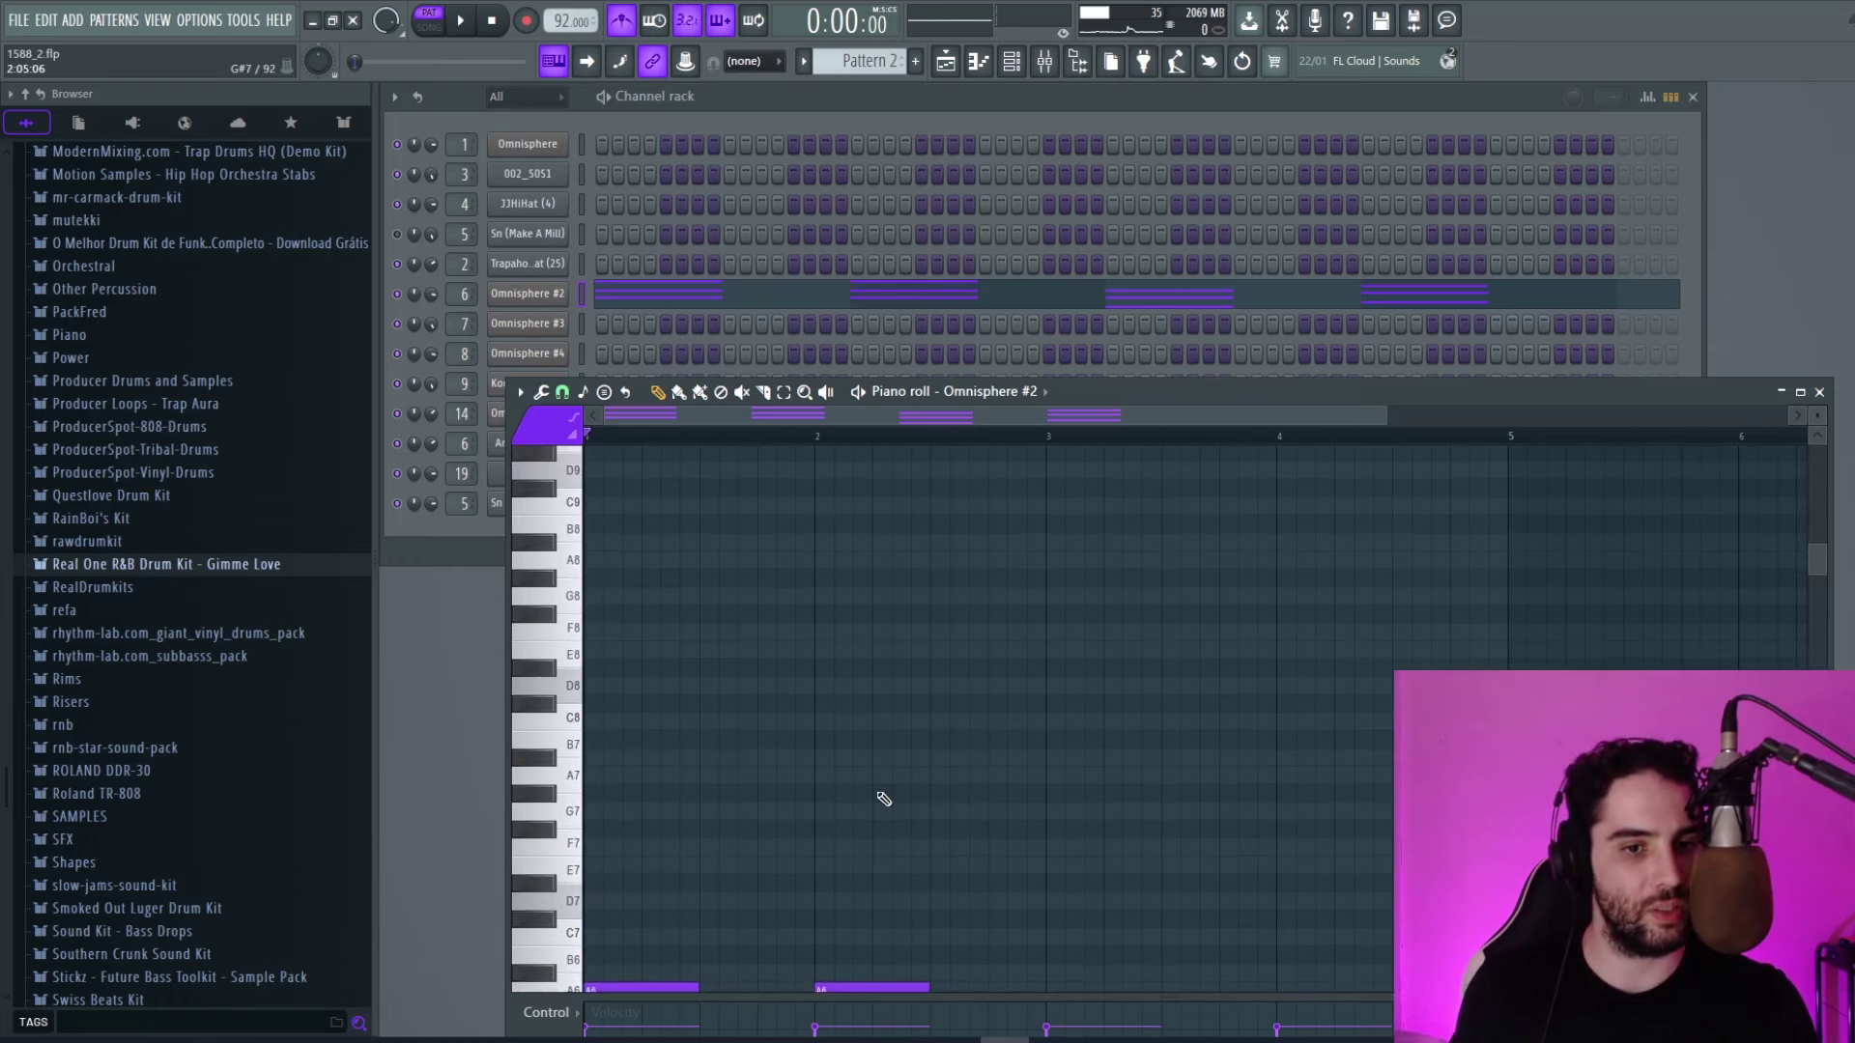
pyautogui.click(580, 568)
pyautogui.click(577, 537)
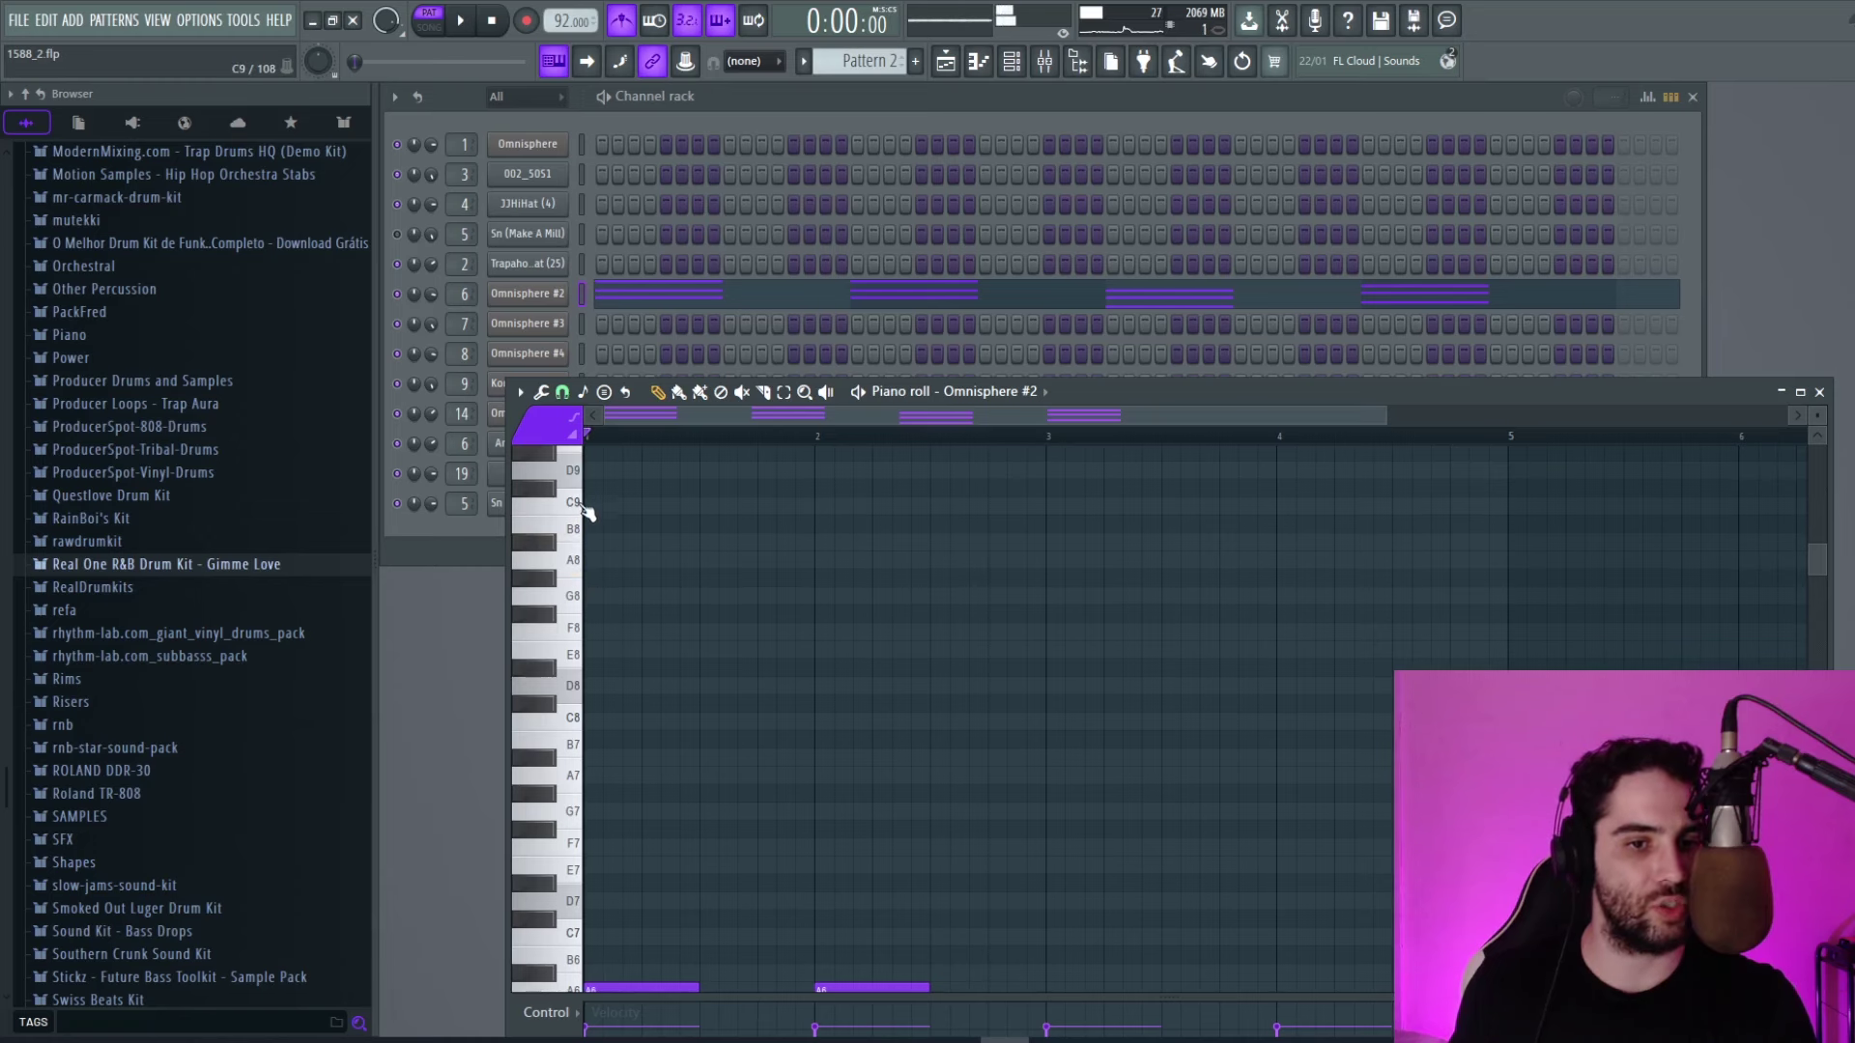
pyautogui.click(583, 503)
pyautogui.scroll(2, 584, 485)
pyautogui.click(579, 548)
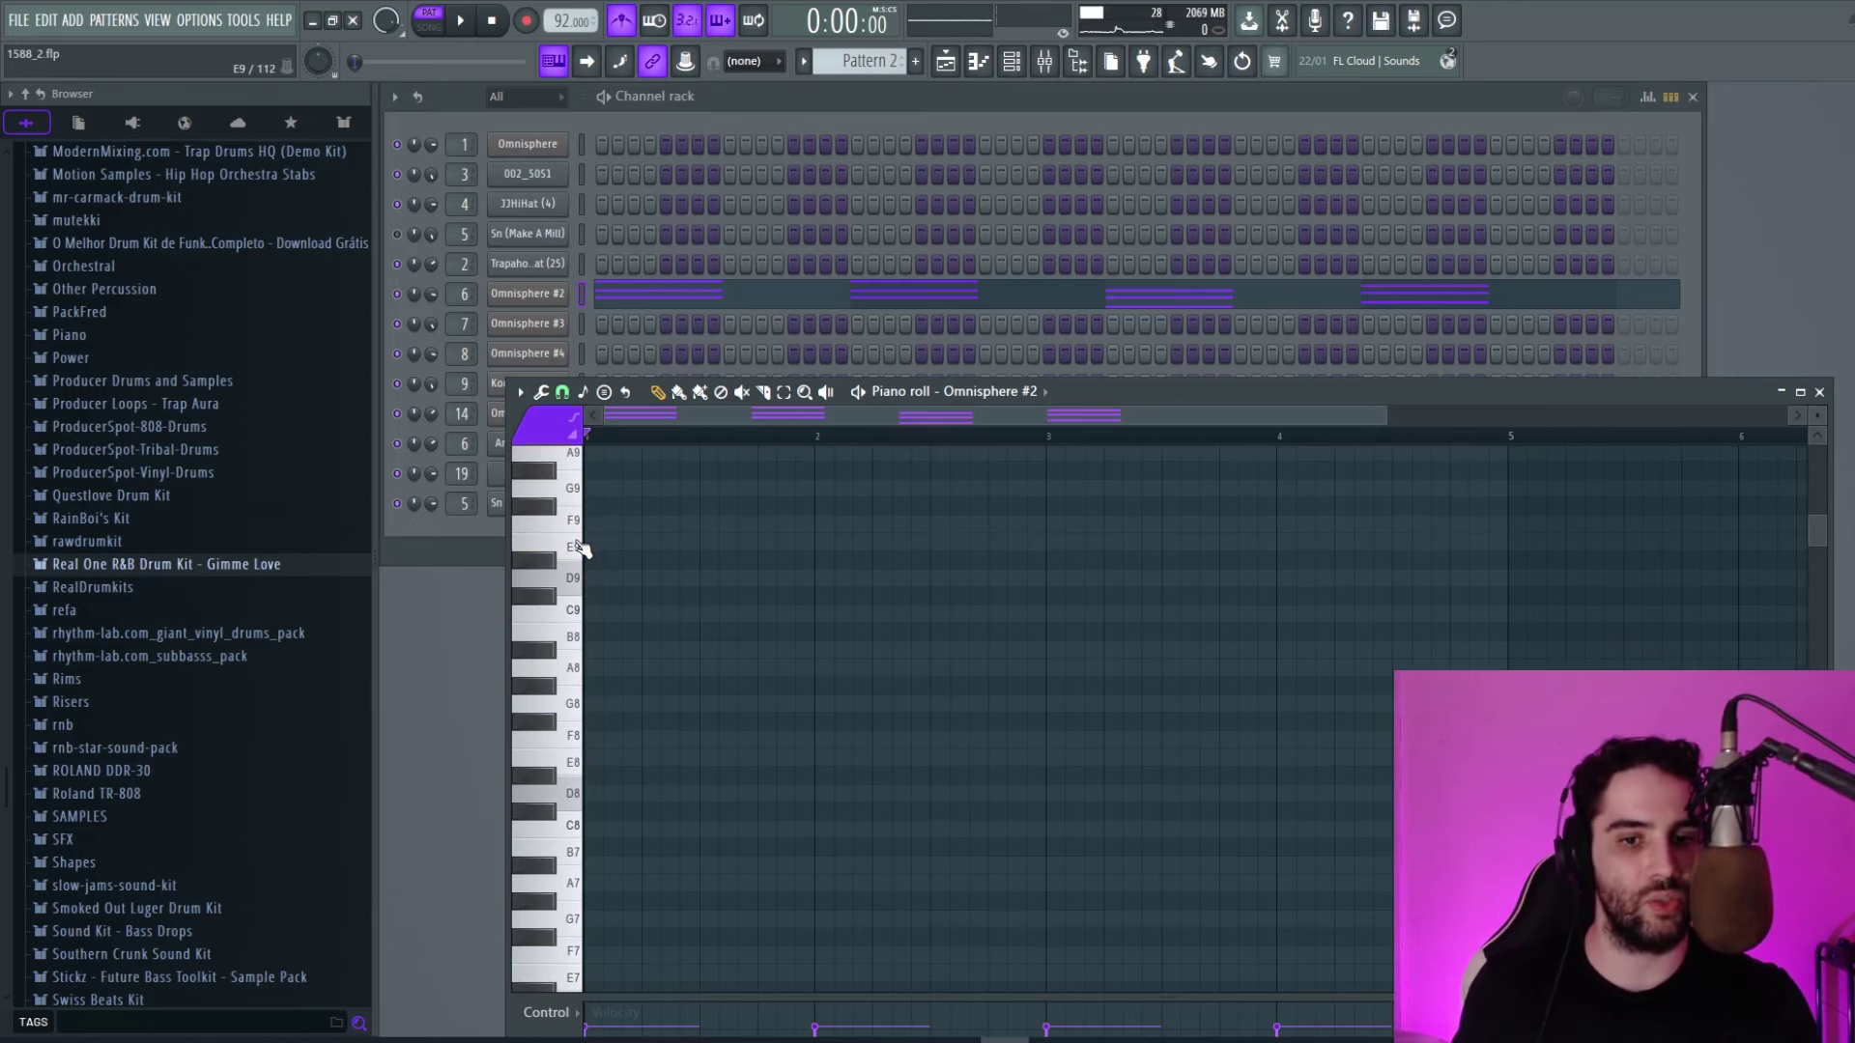
pyautogui.scroll(-4, 799, 744)
pyautogui.scroll(-1, 847, 753)
pyautogui.scroll(3, 831, 749)
pyautogui.scroll(-4, 787, 737)
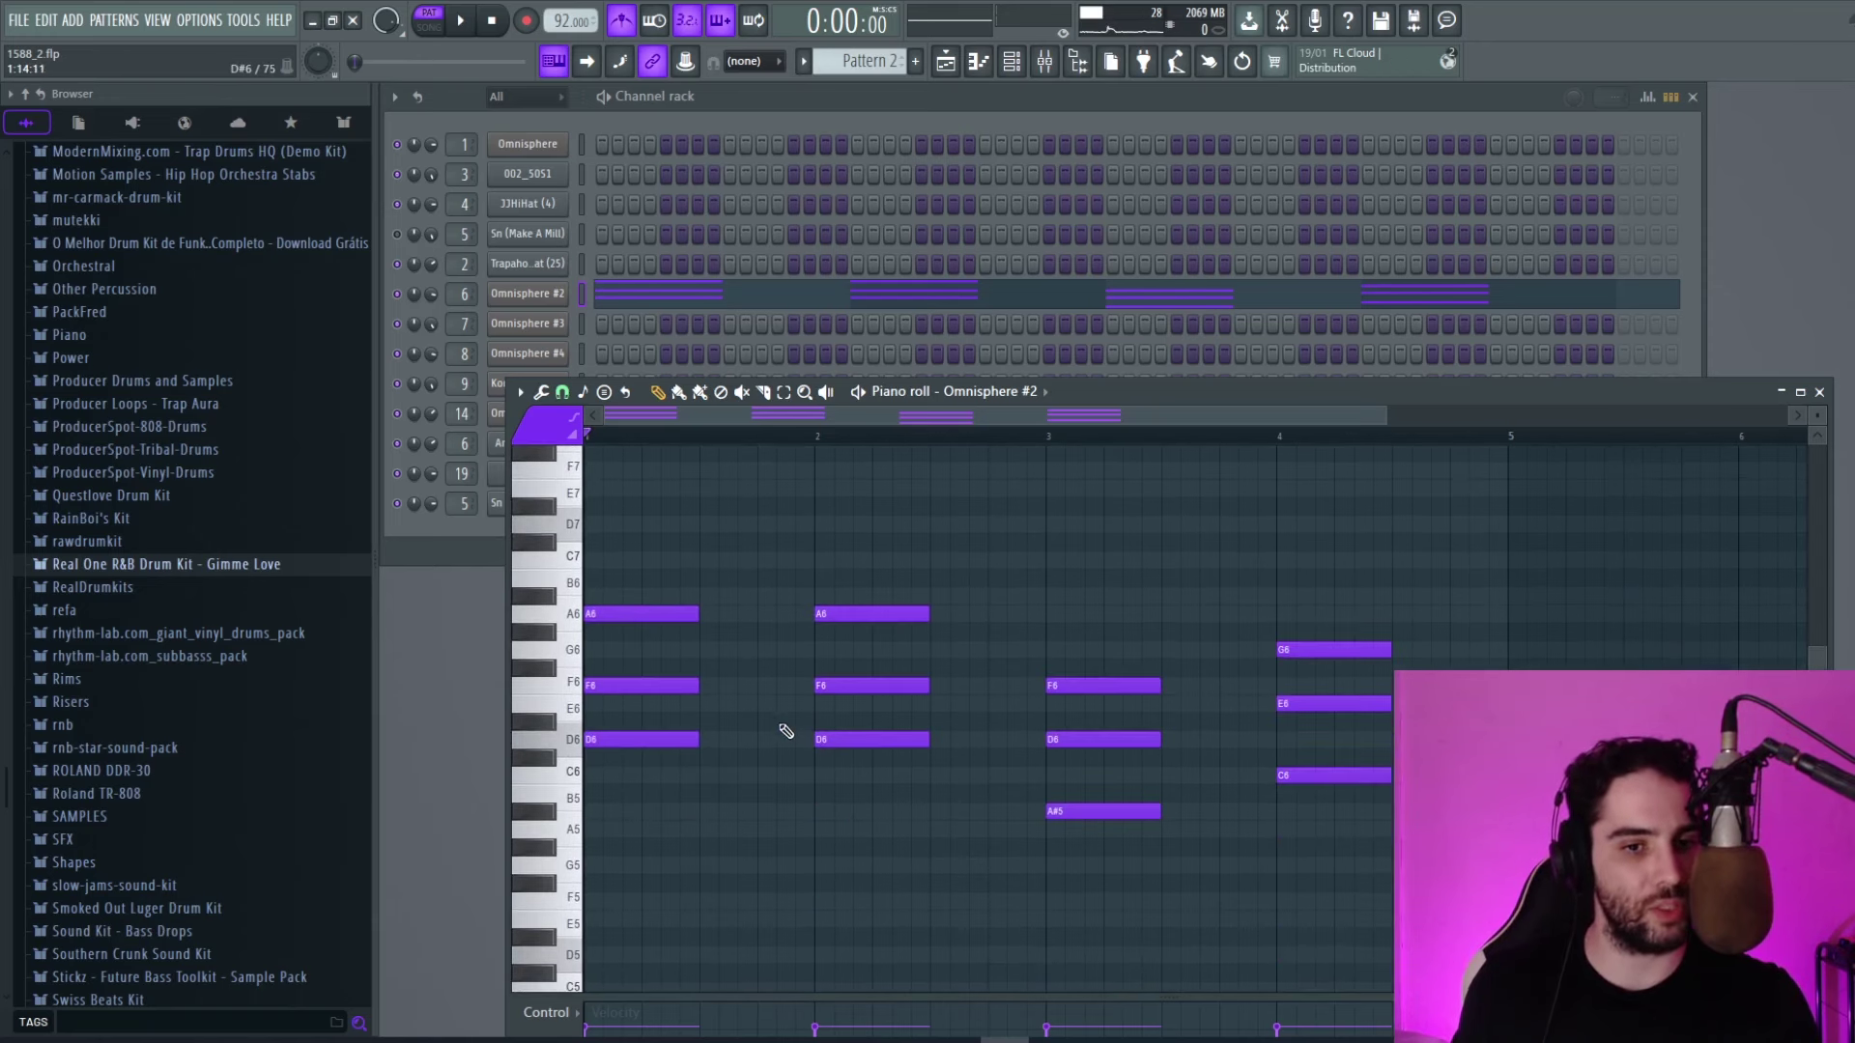
pyautogui.click(580, 748)
pyautogui.click(580, 688)
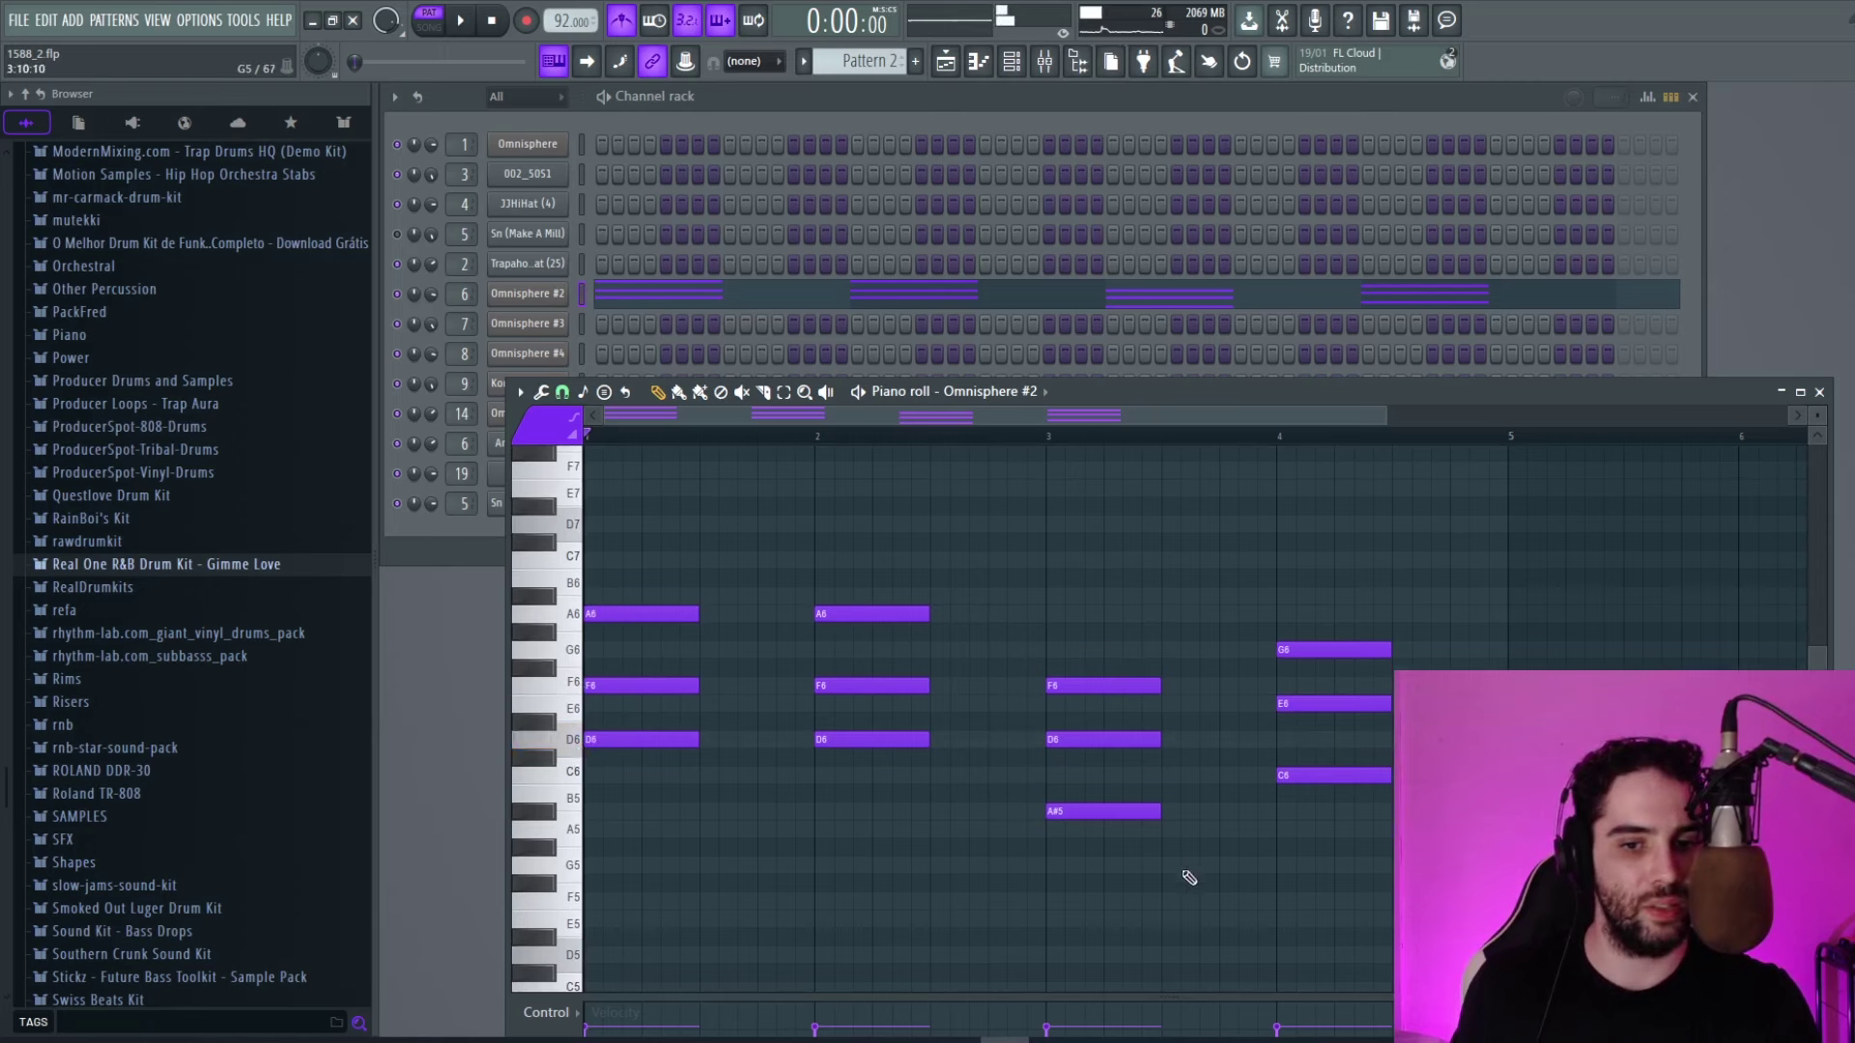
# Review the D6, F6 and A#5 notes of the bar 3 chord and the root note and scale highlighting options.
pyautogui.click(1099, 739)
pyautogui.click(1099, 687)
pyautogui.click(1092, 812)
pyautogui.click(561, 823)
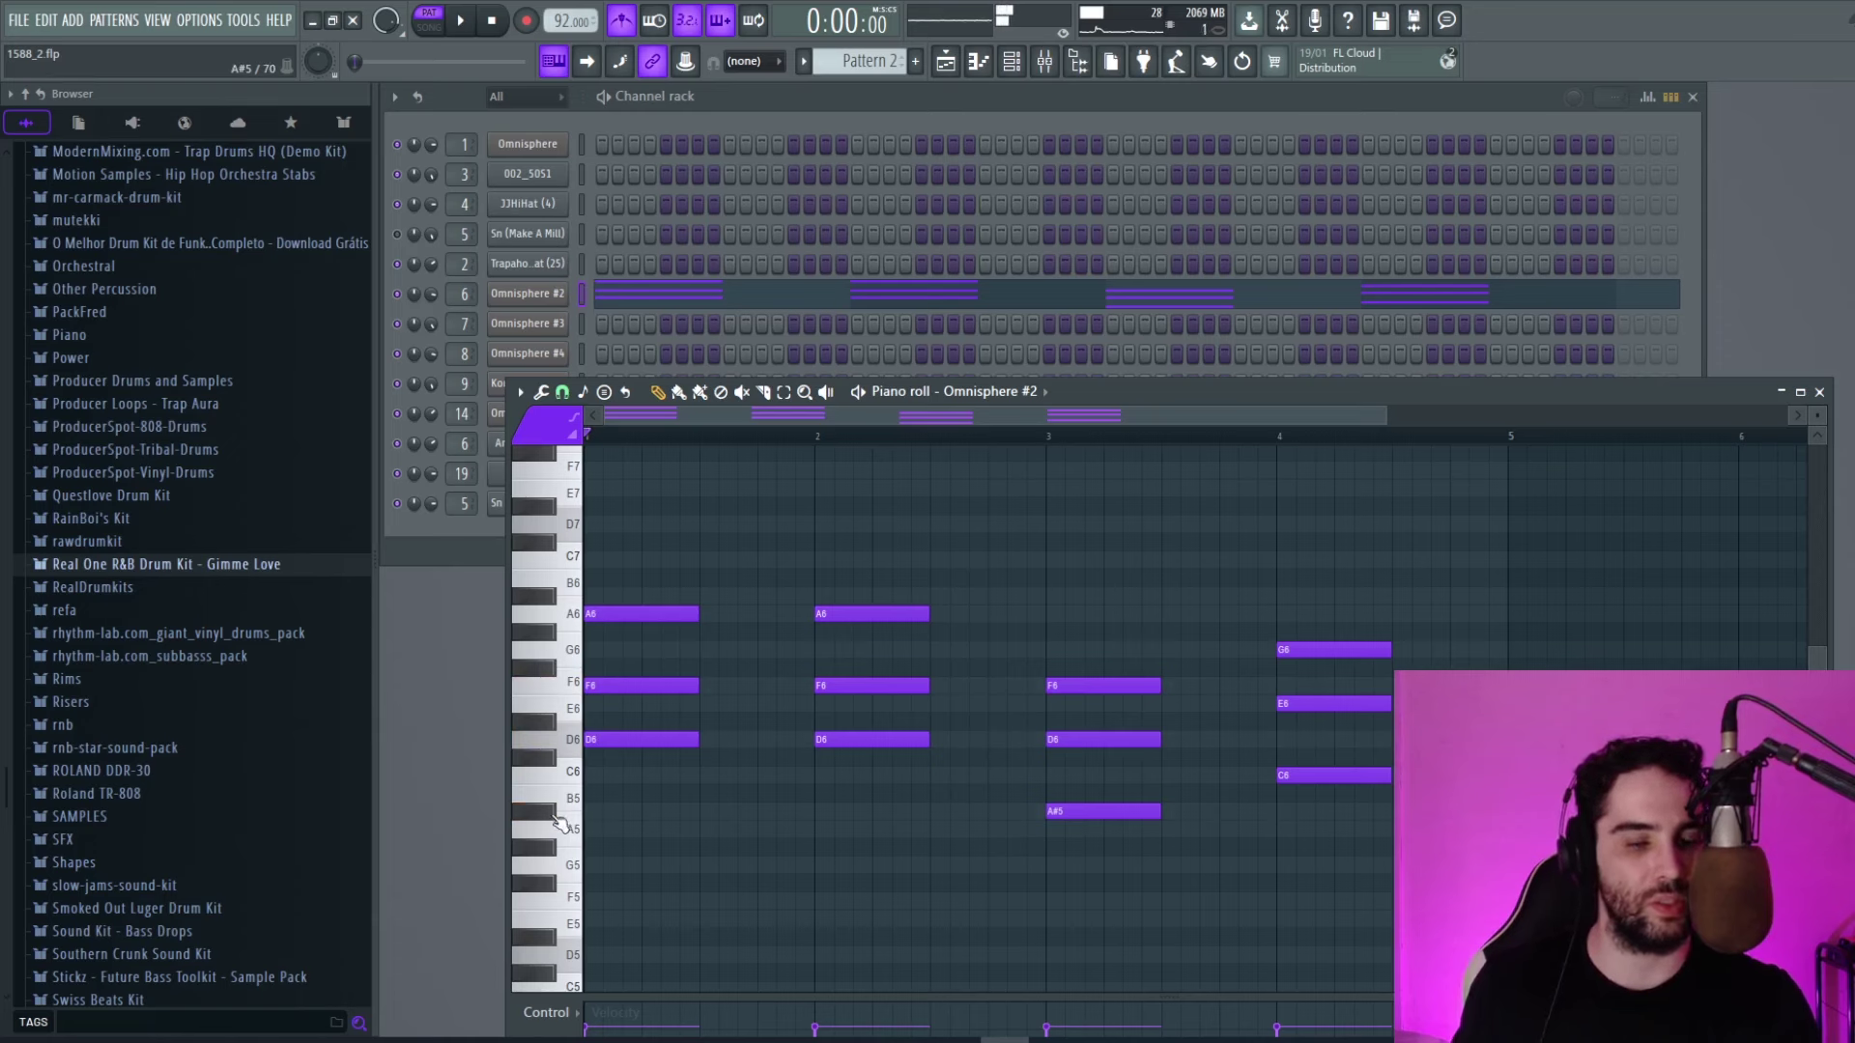
pyautogui.click(583, 392)
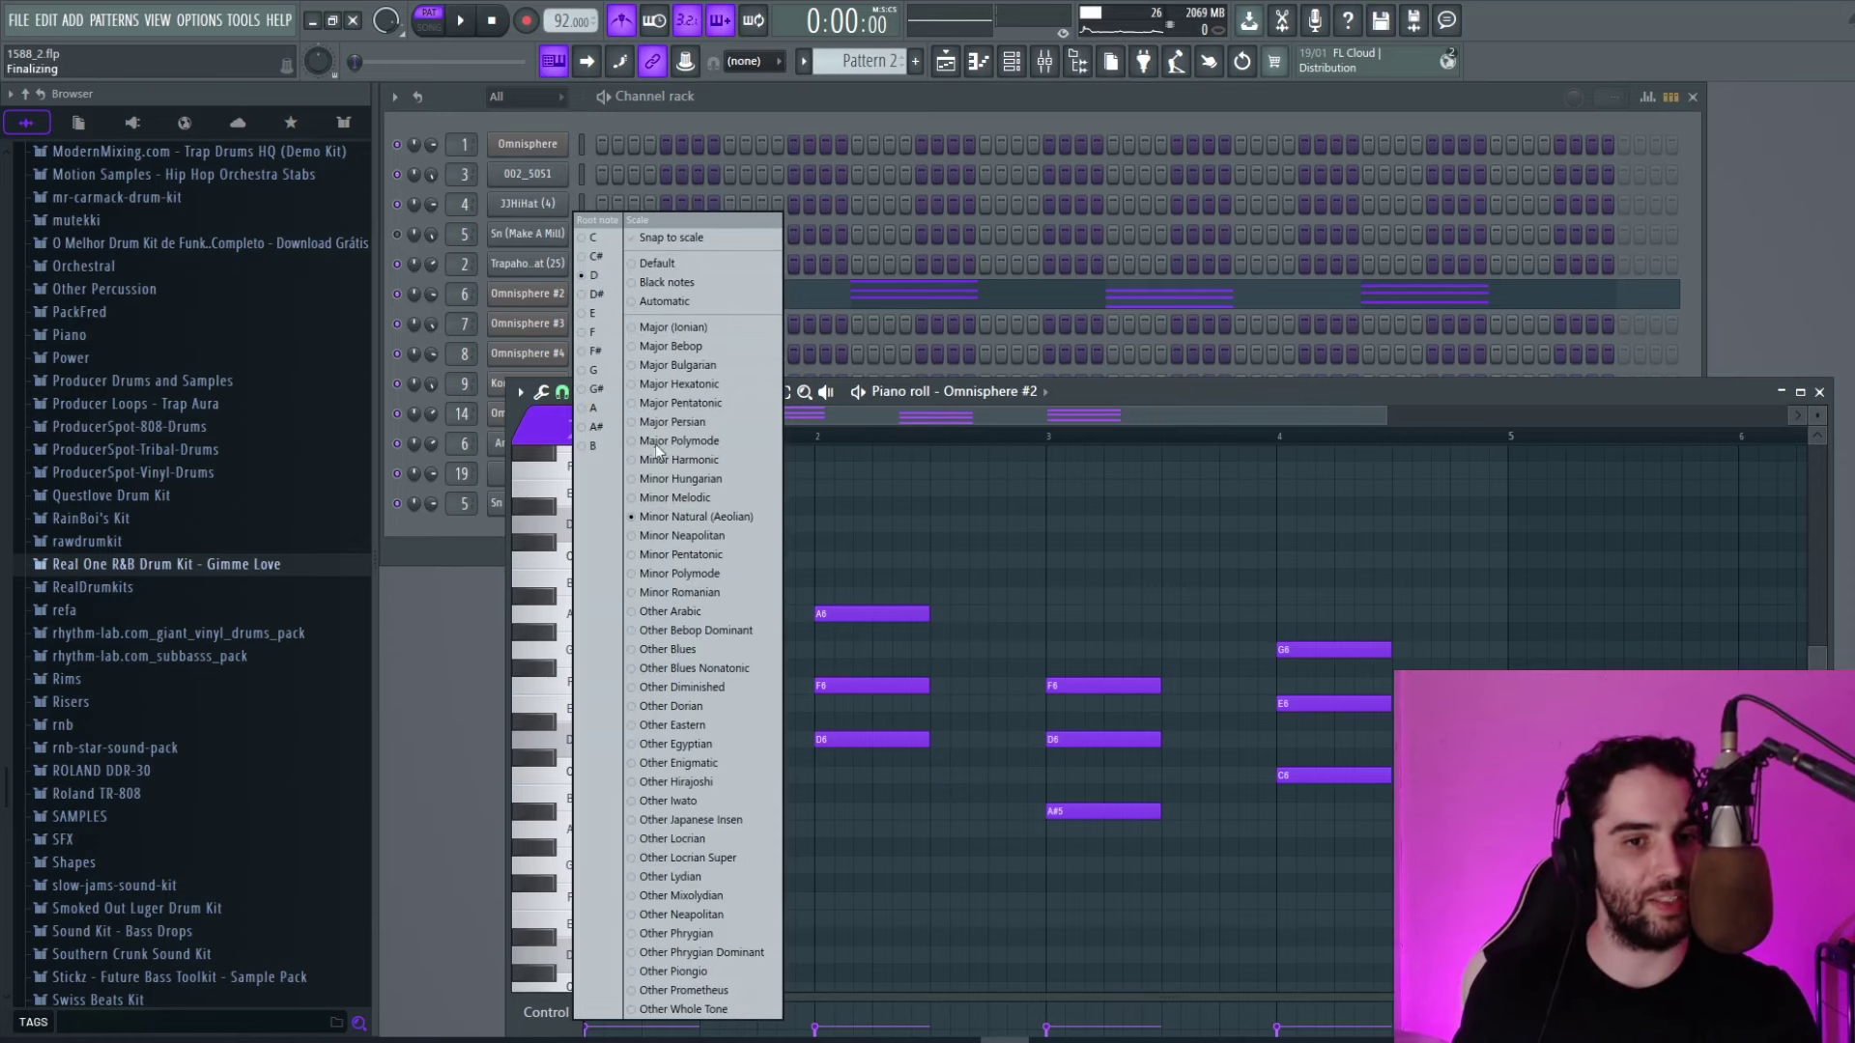
pyautogui.click(1151, 393)
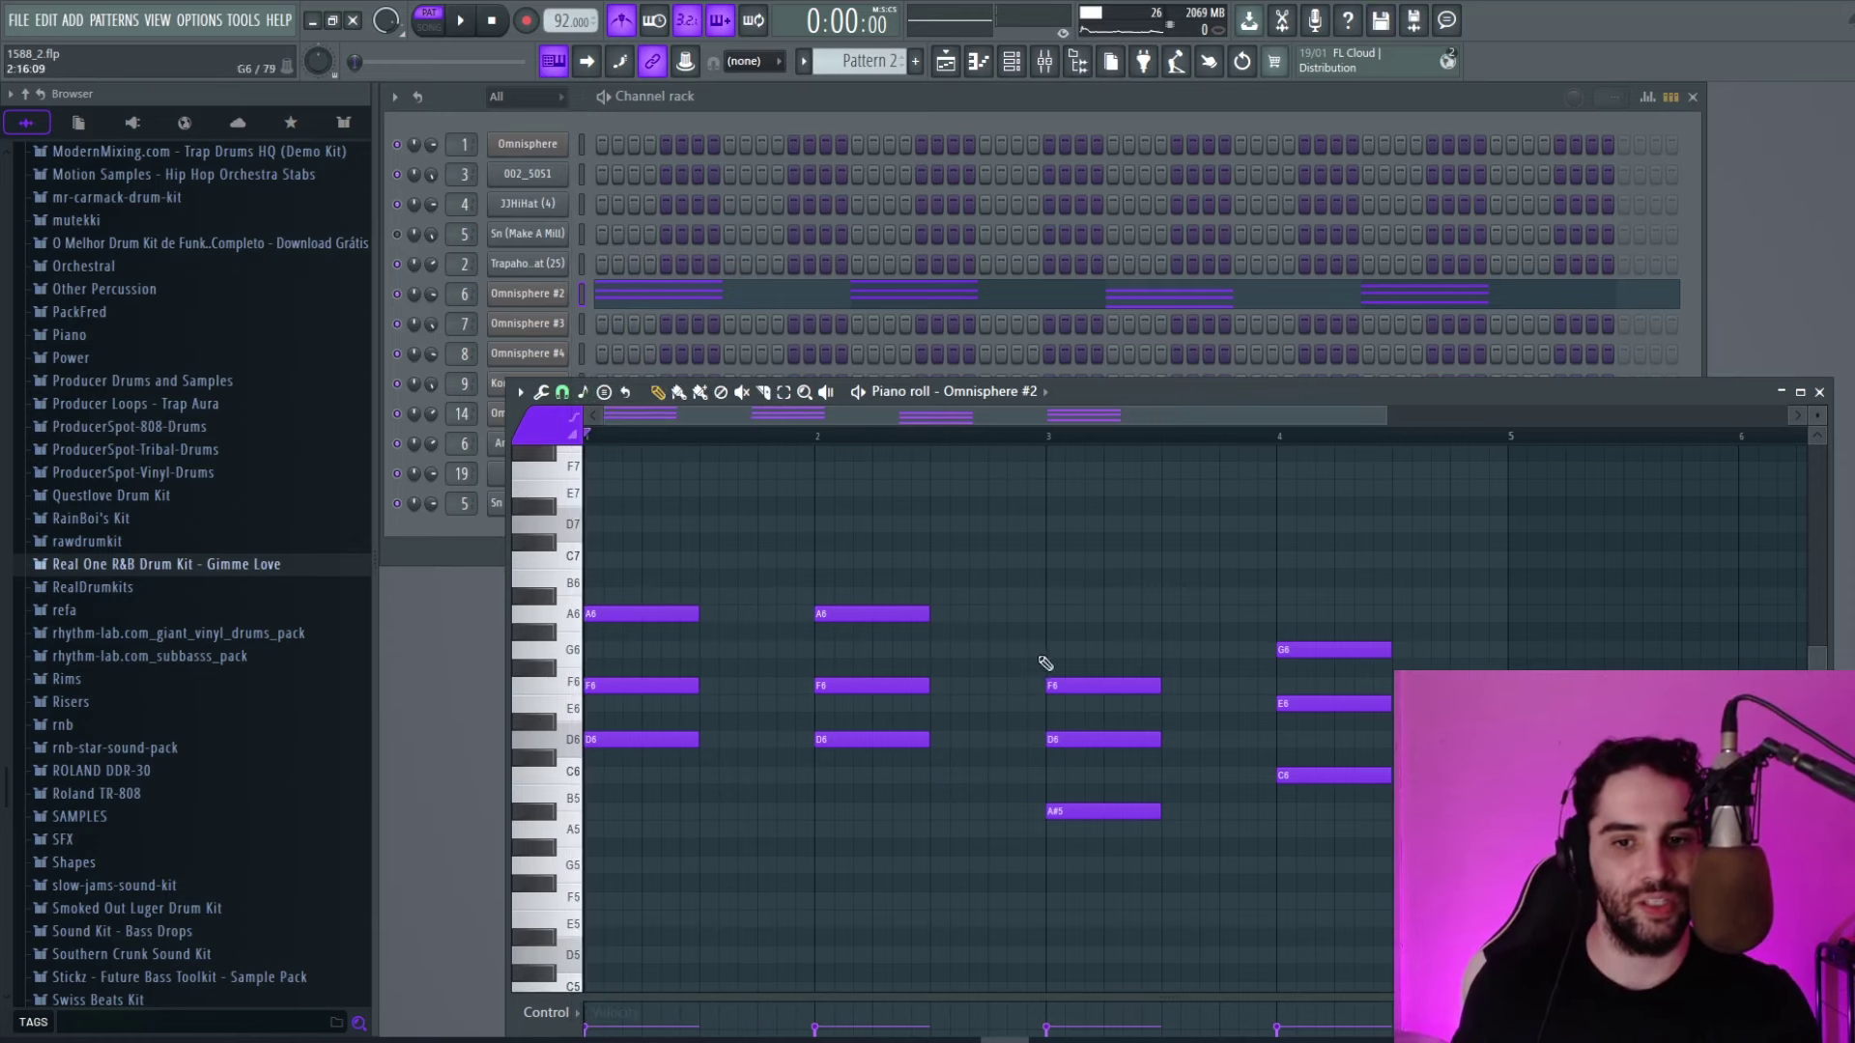
# Place an ascending run of E8, F8, G8, A8 and A#8 notes in bar 3 on the highlighted scale rows.
pyautogui.scroll(3, 941, 754)
pyautogui.scroll(2, 1053, 696)
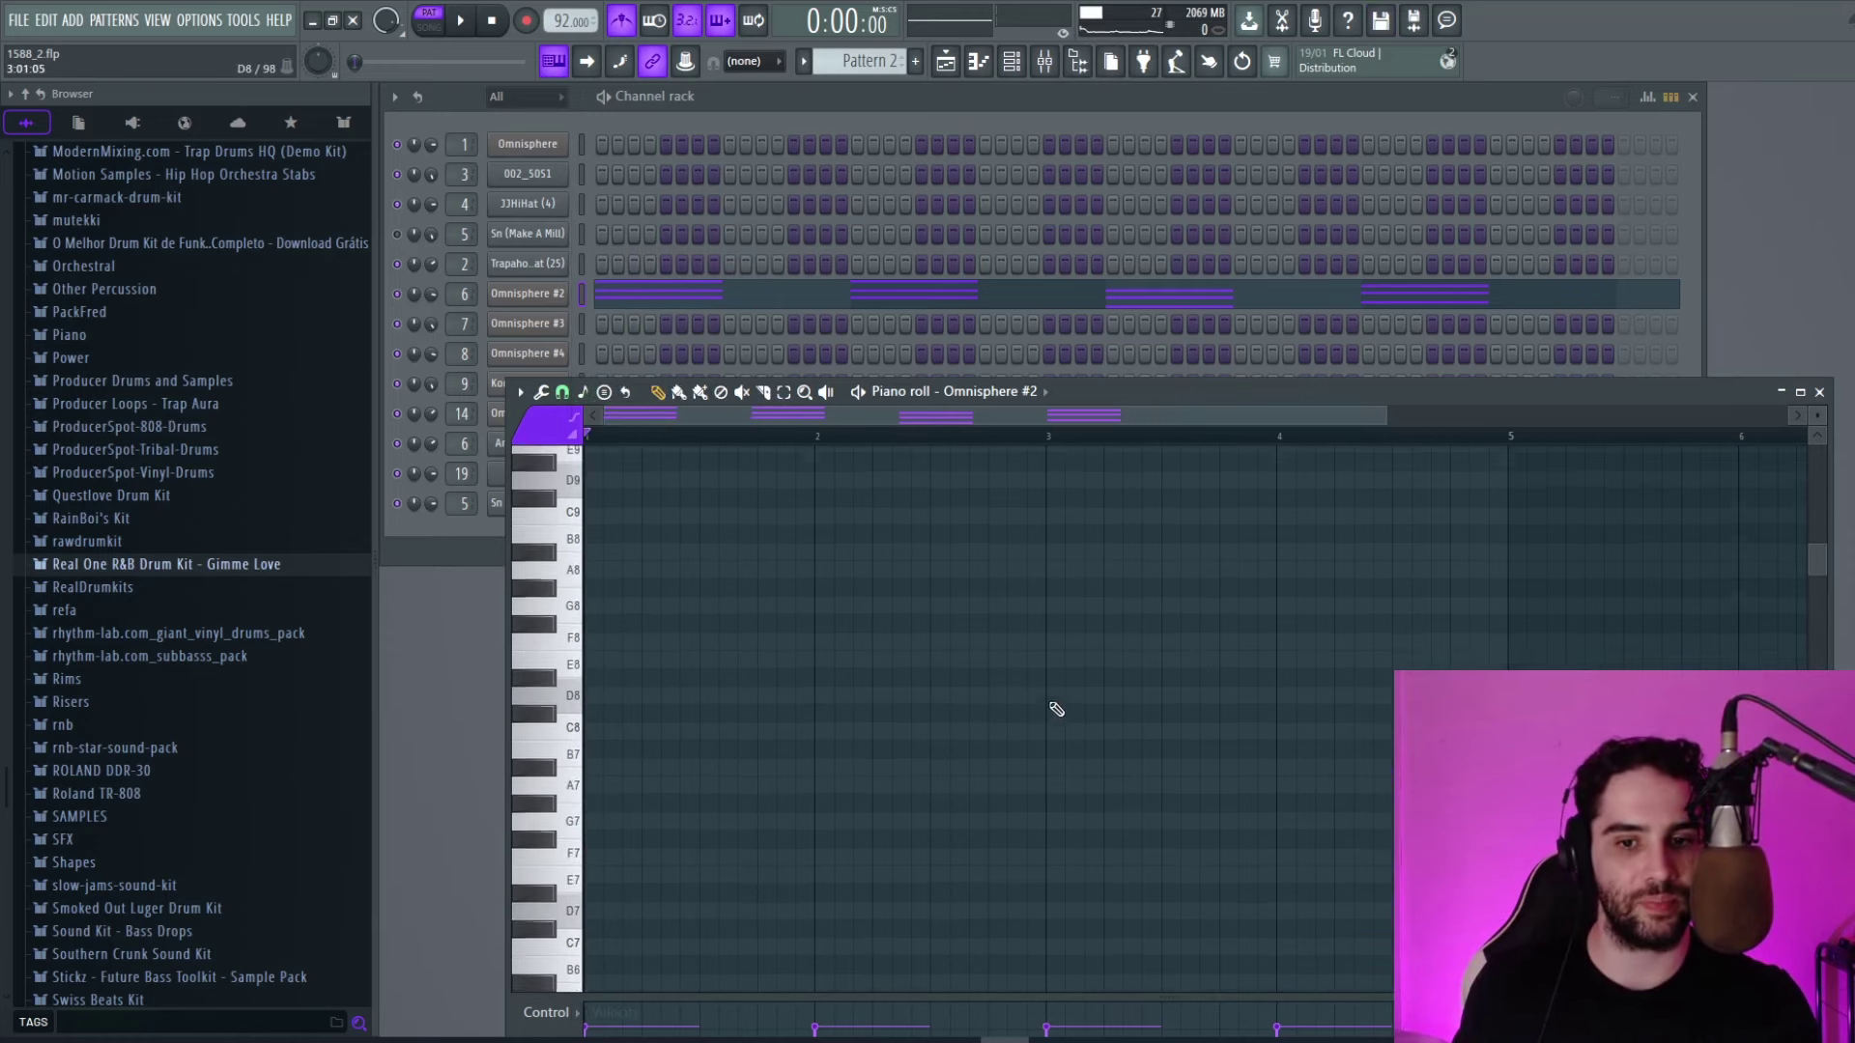
pyautogui.click(1059, 649)
pyautogui.click(1097, 632)
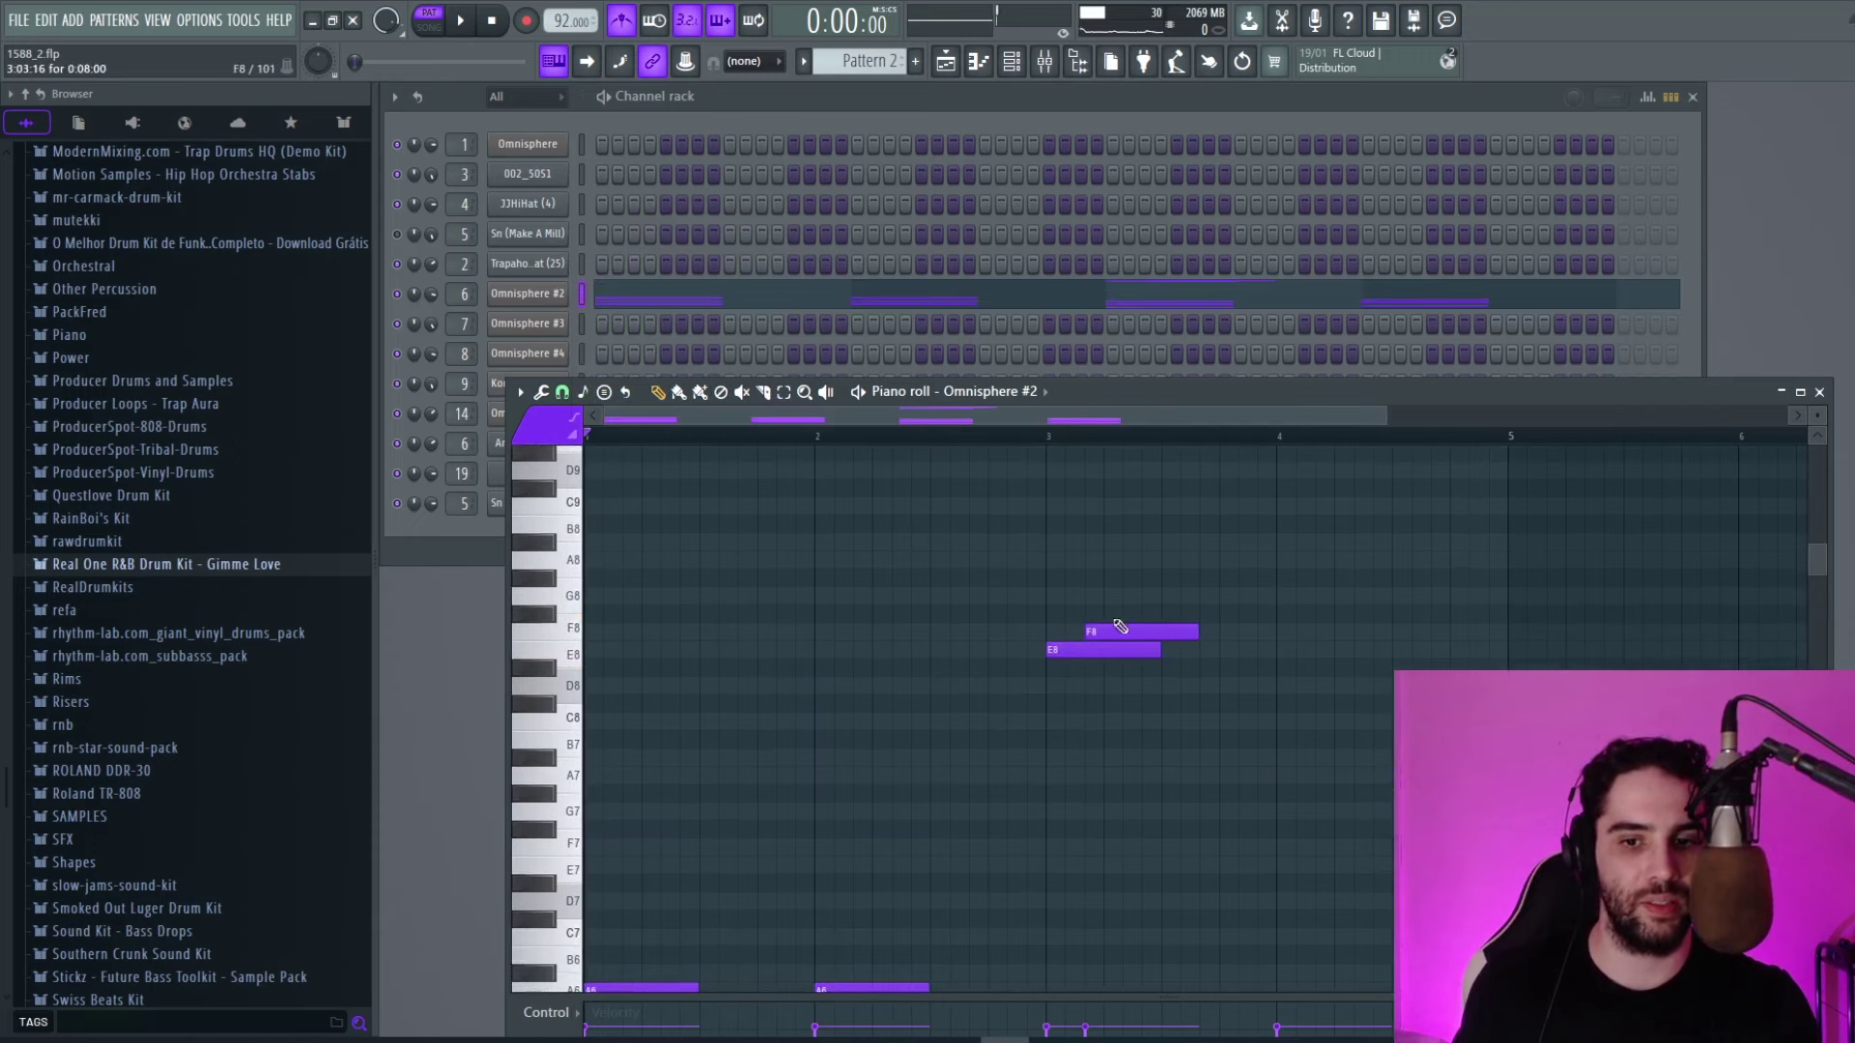
pyautogui.click(1136, 596)
pyautogui.click(1180, 559)
pyautogui.click(1187, 542)
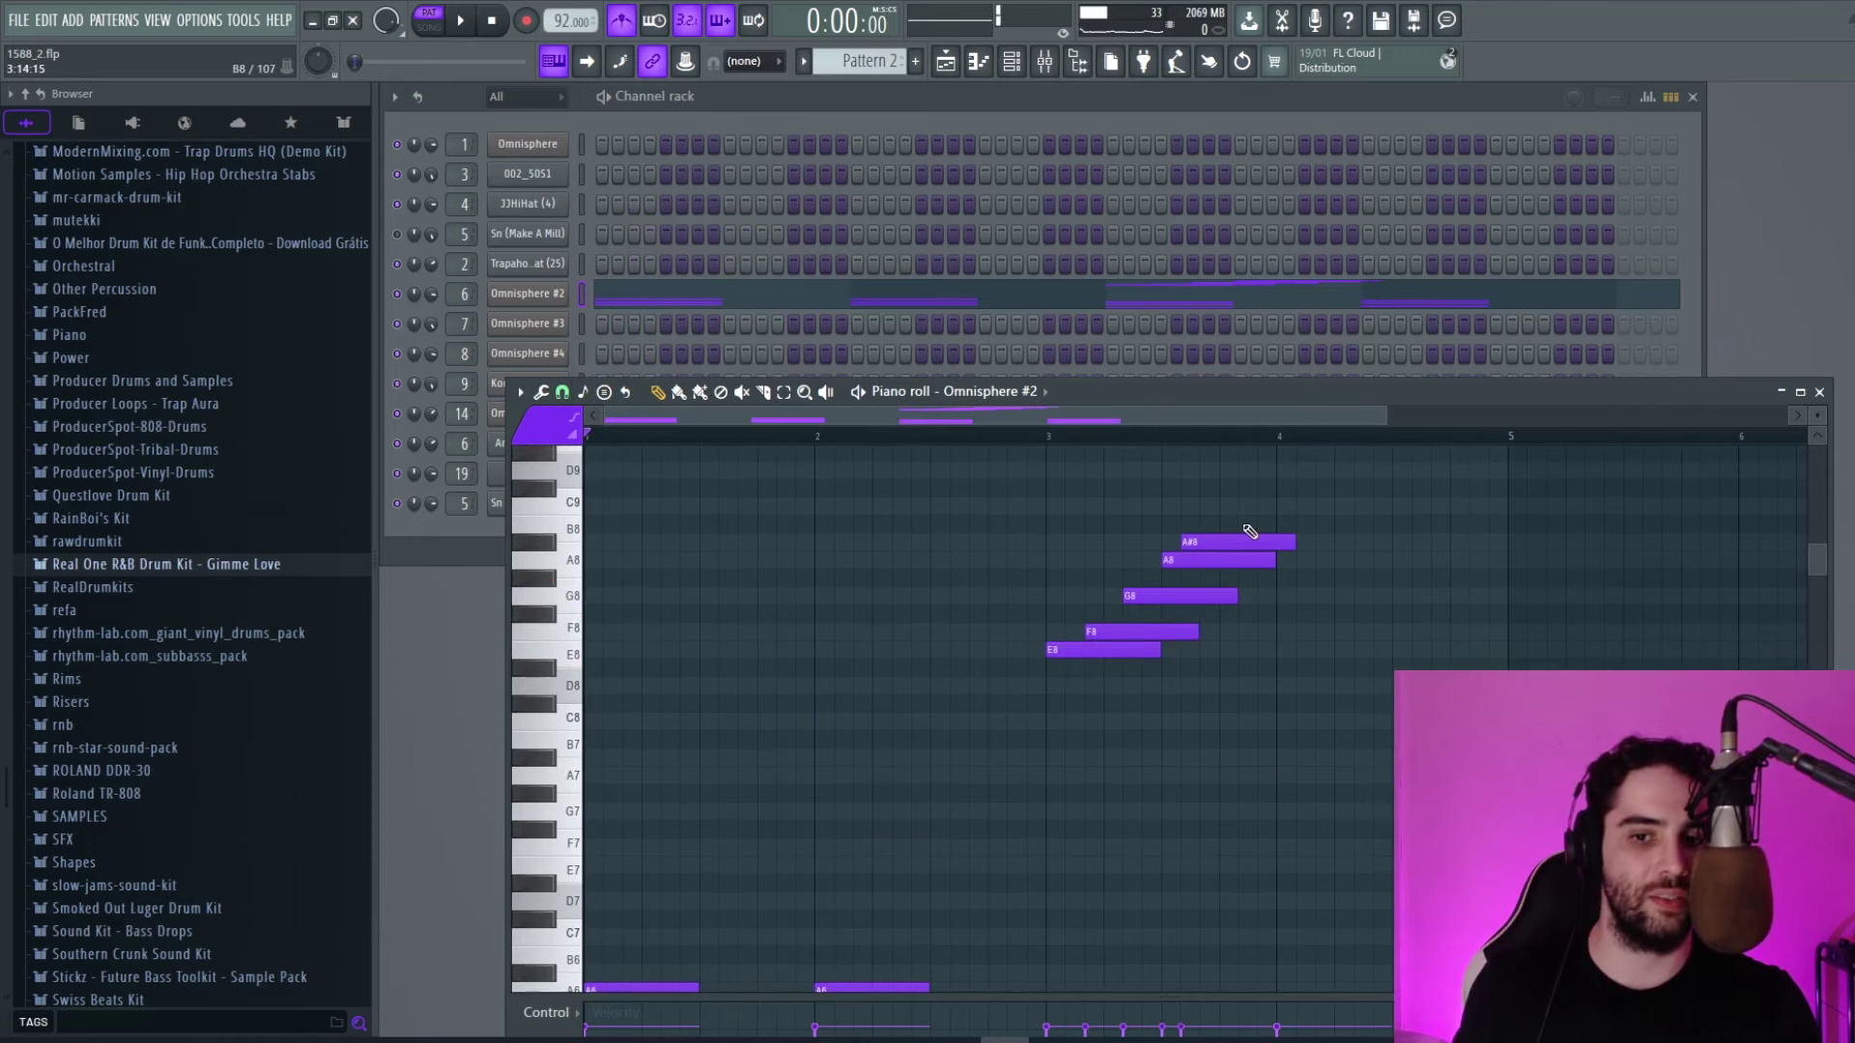
# Delete the ascending five-note run from E8 to A#8 in bar 3.
pyautogui.rightClick(1249, 541)
pyautogui.rightClick(1237, 559)
pyautogui.rightClick(1208, 596)
pyautogui.rightClick(1174, 632)
pyautogui.rightClick(1145, 649)
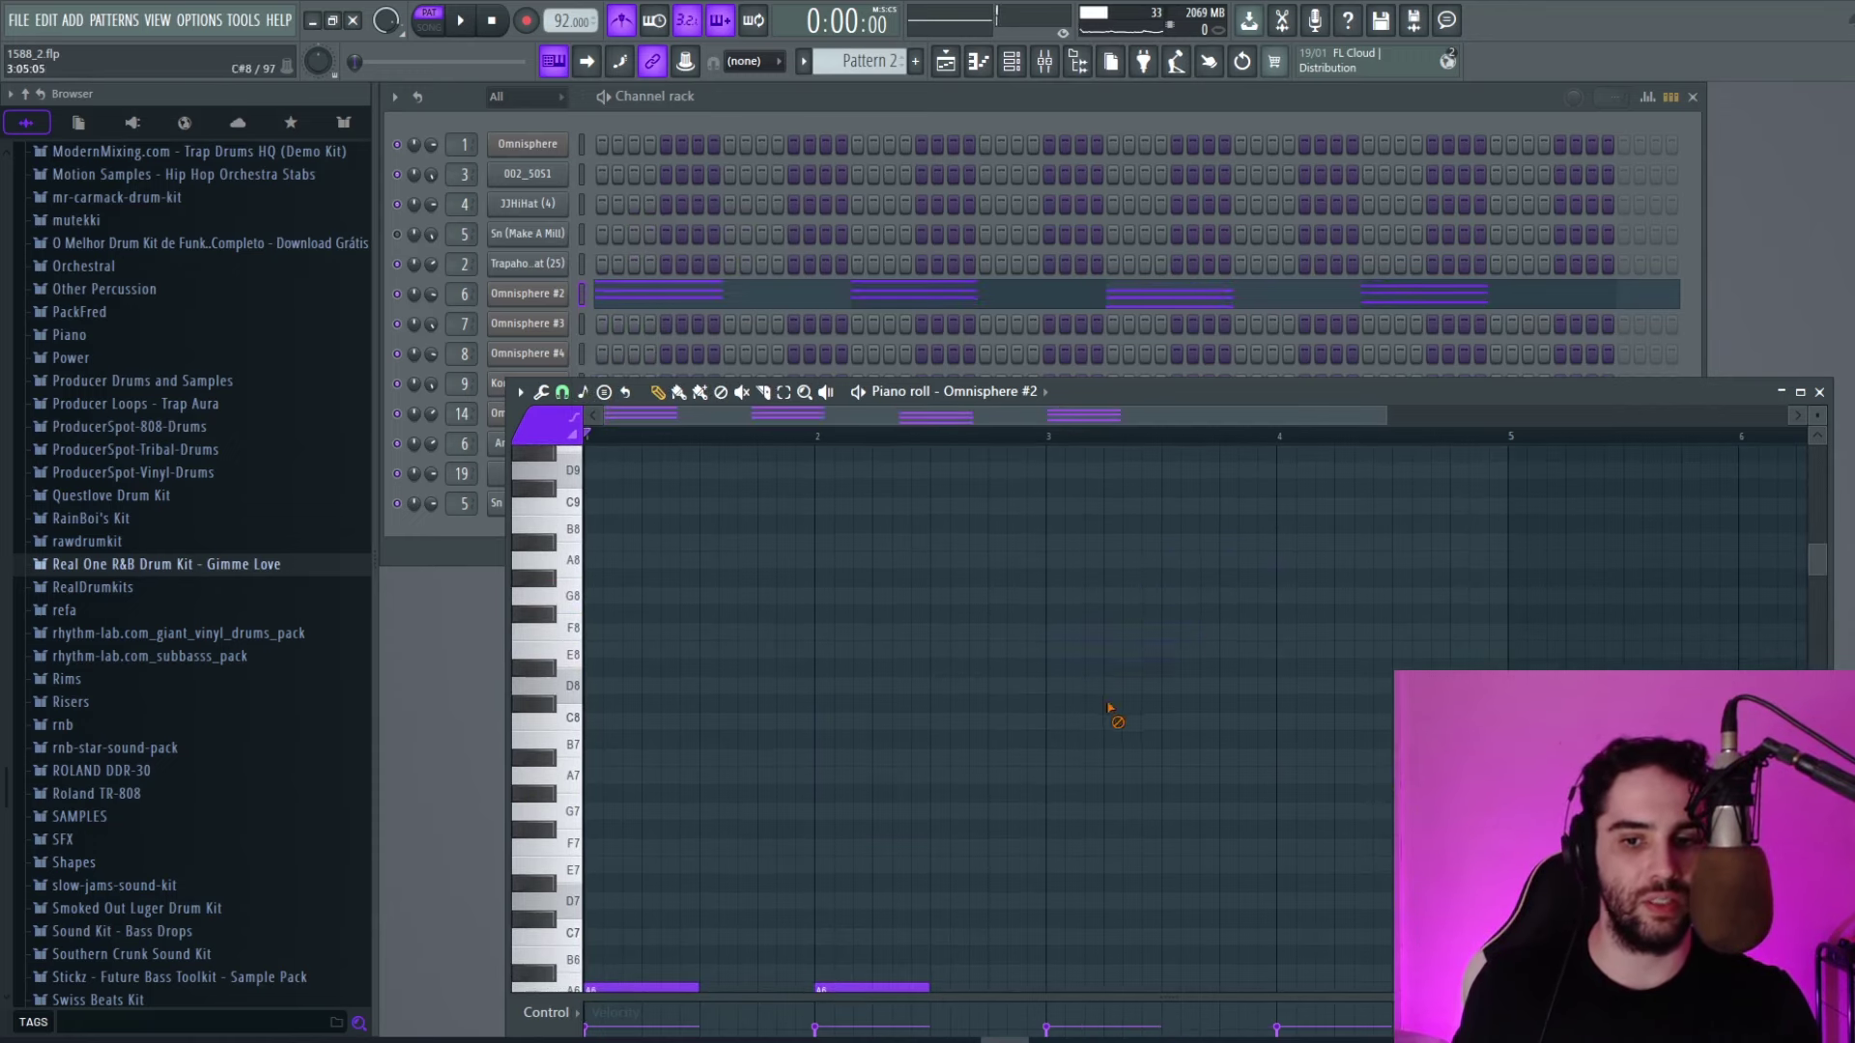
# Place the out-of-scale notes F#8, G#8, B8 and C#9 in bar 3.
pyautogui.click(1109, 614)
pyautogui.click(1111, 578)
pyautogui.click(1130, 524)
pyautogui.click(1135, 488)
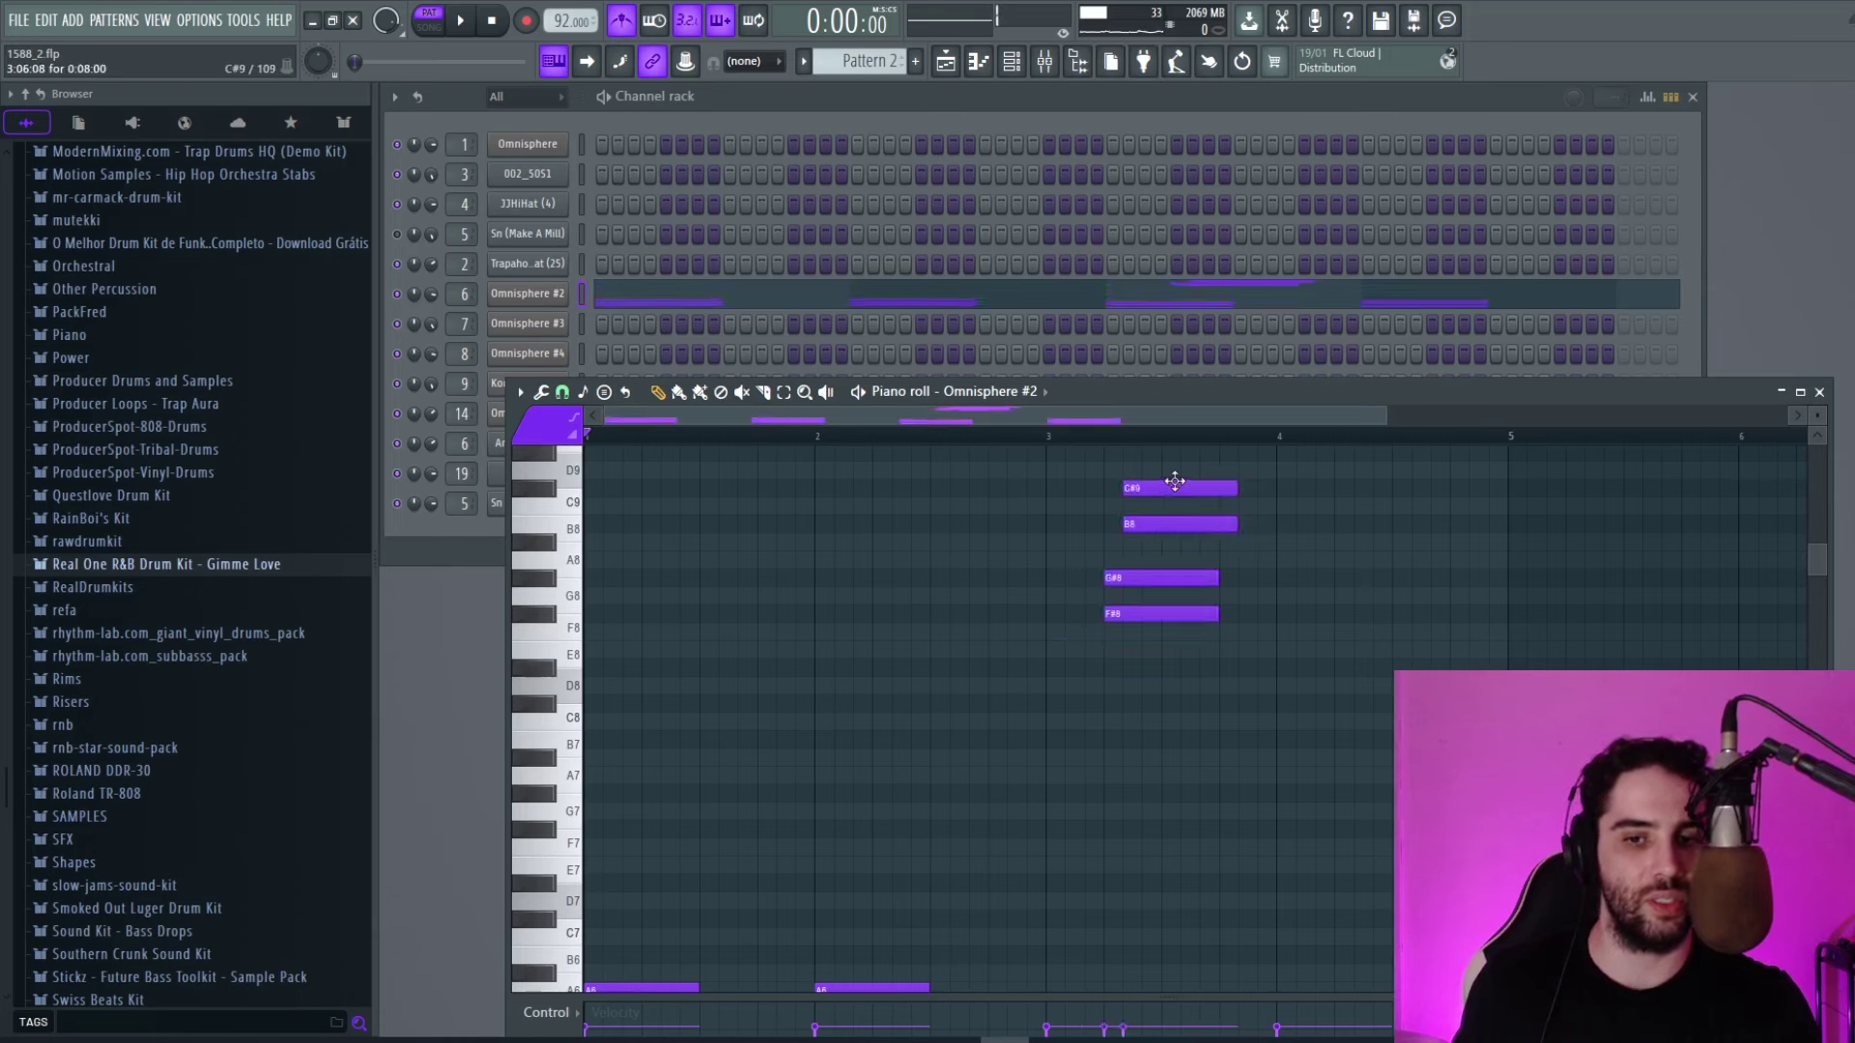
# Delete the four out-of-scale notes F#8, G#8, B8 and C#9 from bar 3.
pyautogui.rightClick(1175, 487)
pyautogui.rightClick(1176, 523)
pyautogui.rightClick(1179, 578)
pyautogui.rightClick(1180, 614)
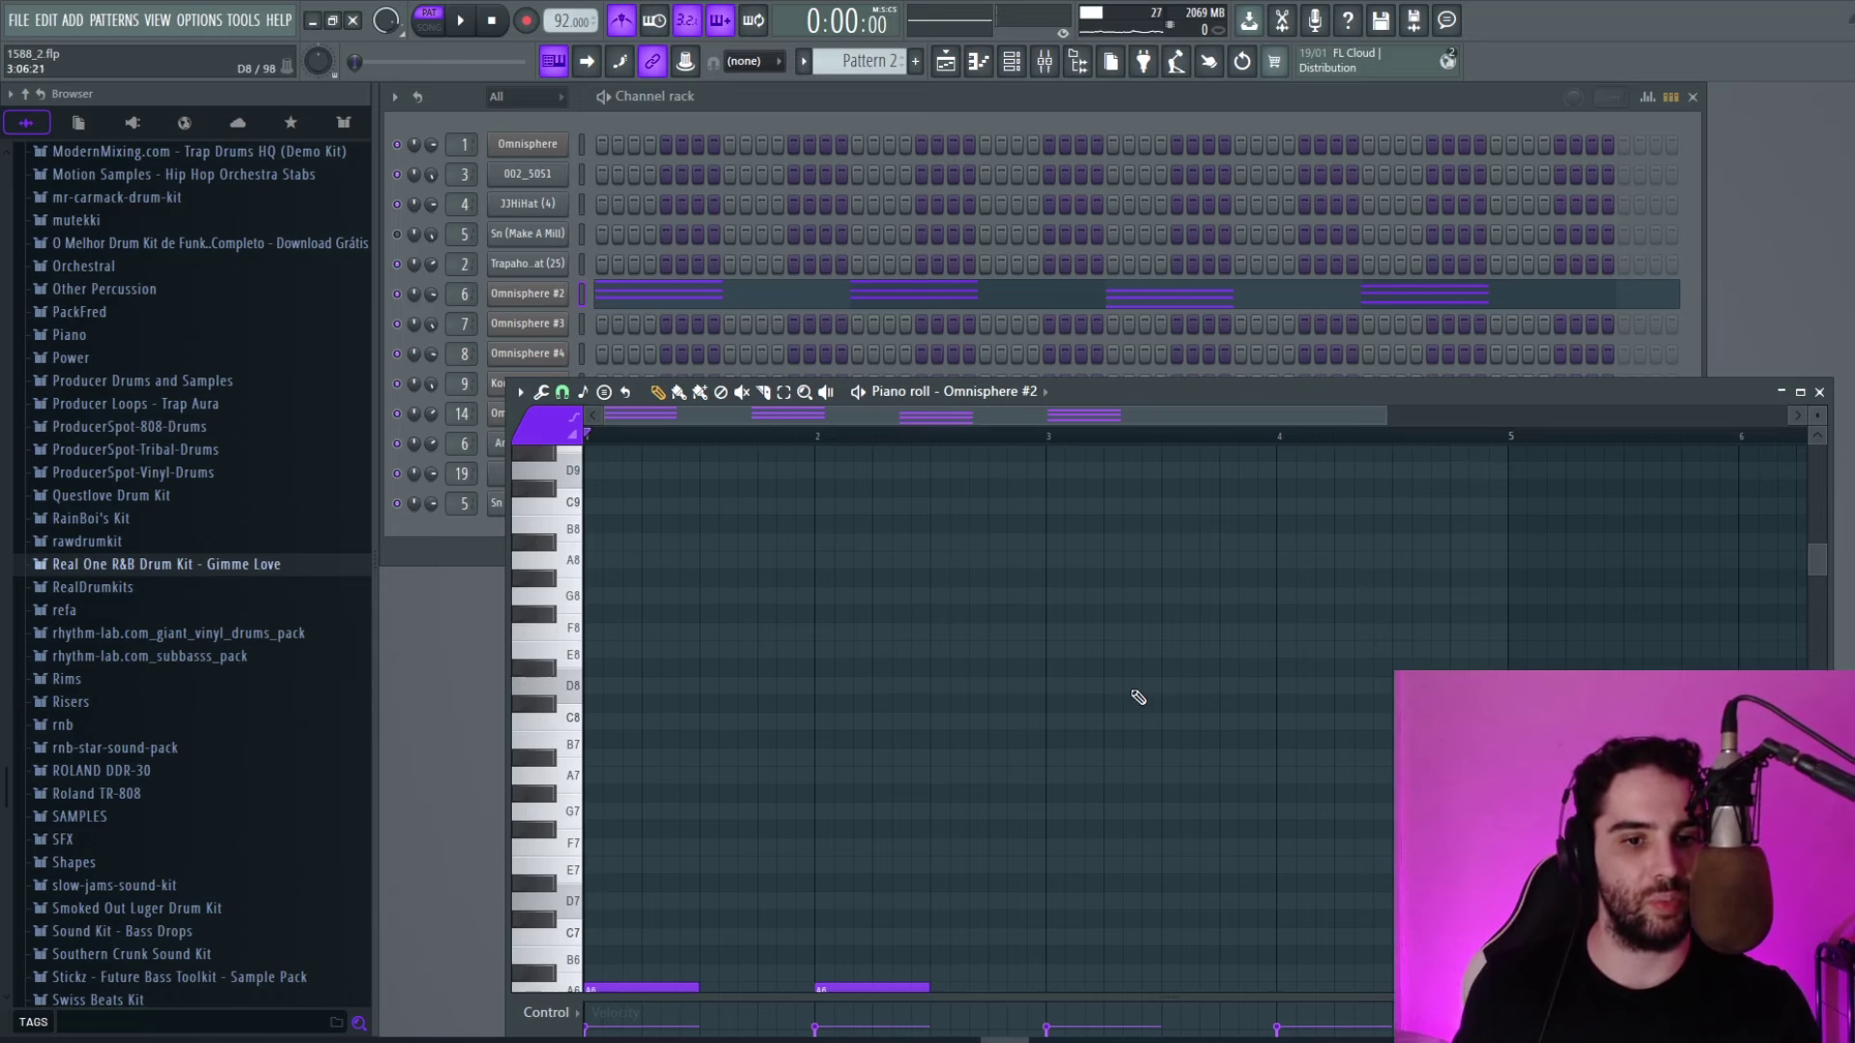
pyautogui.scroll(2, 737, 622)
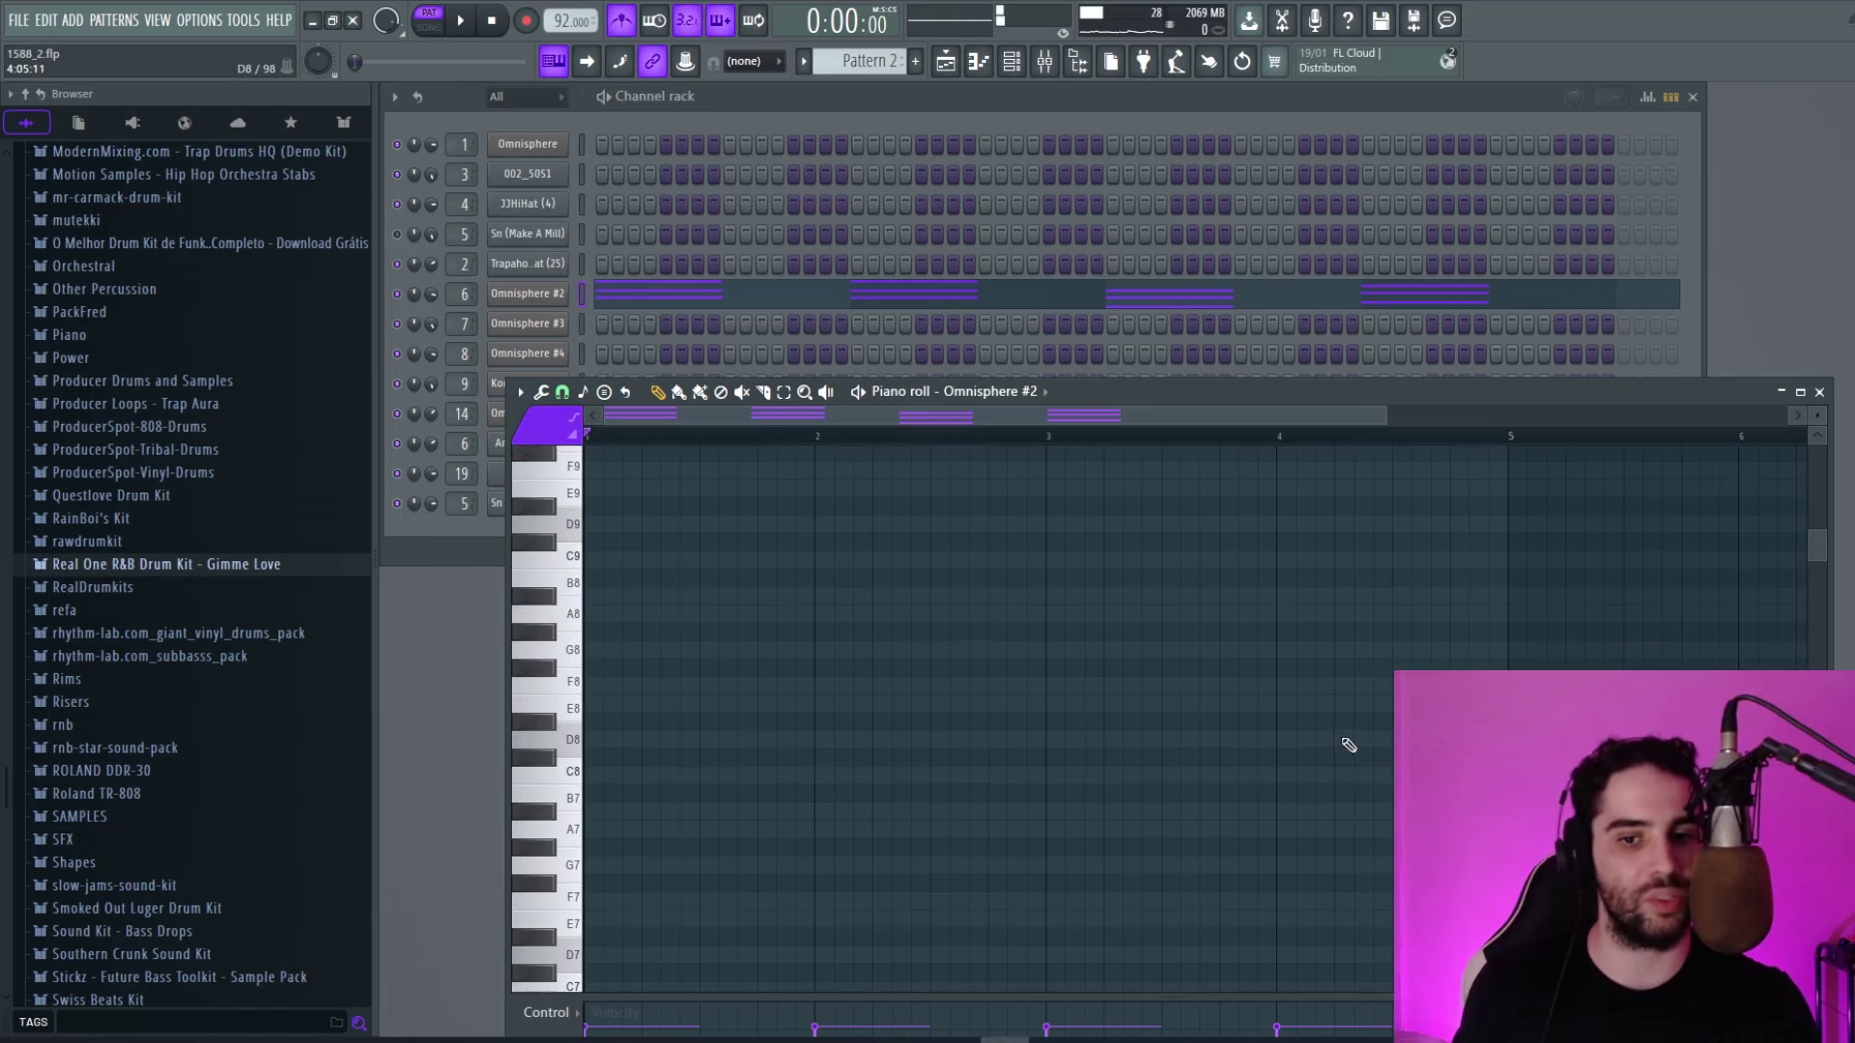
pyautogui.scroll(-3, 1105, 713)
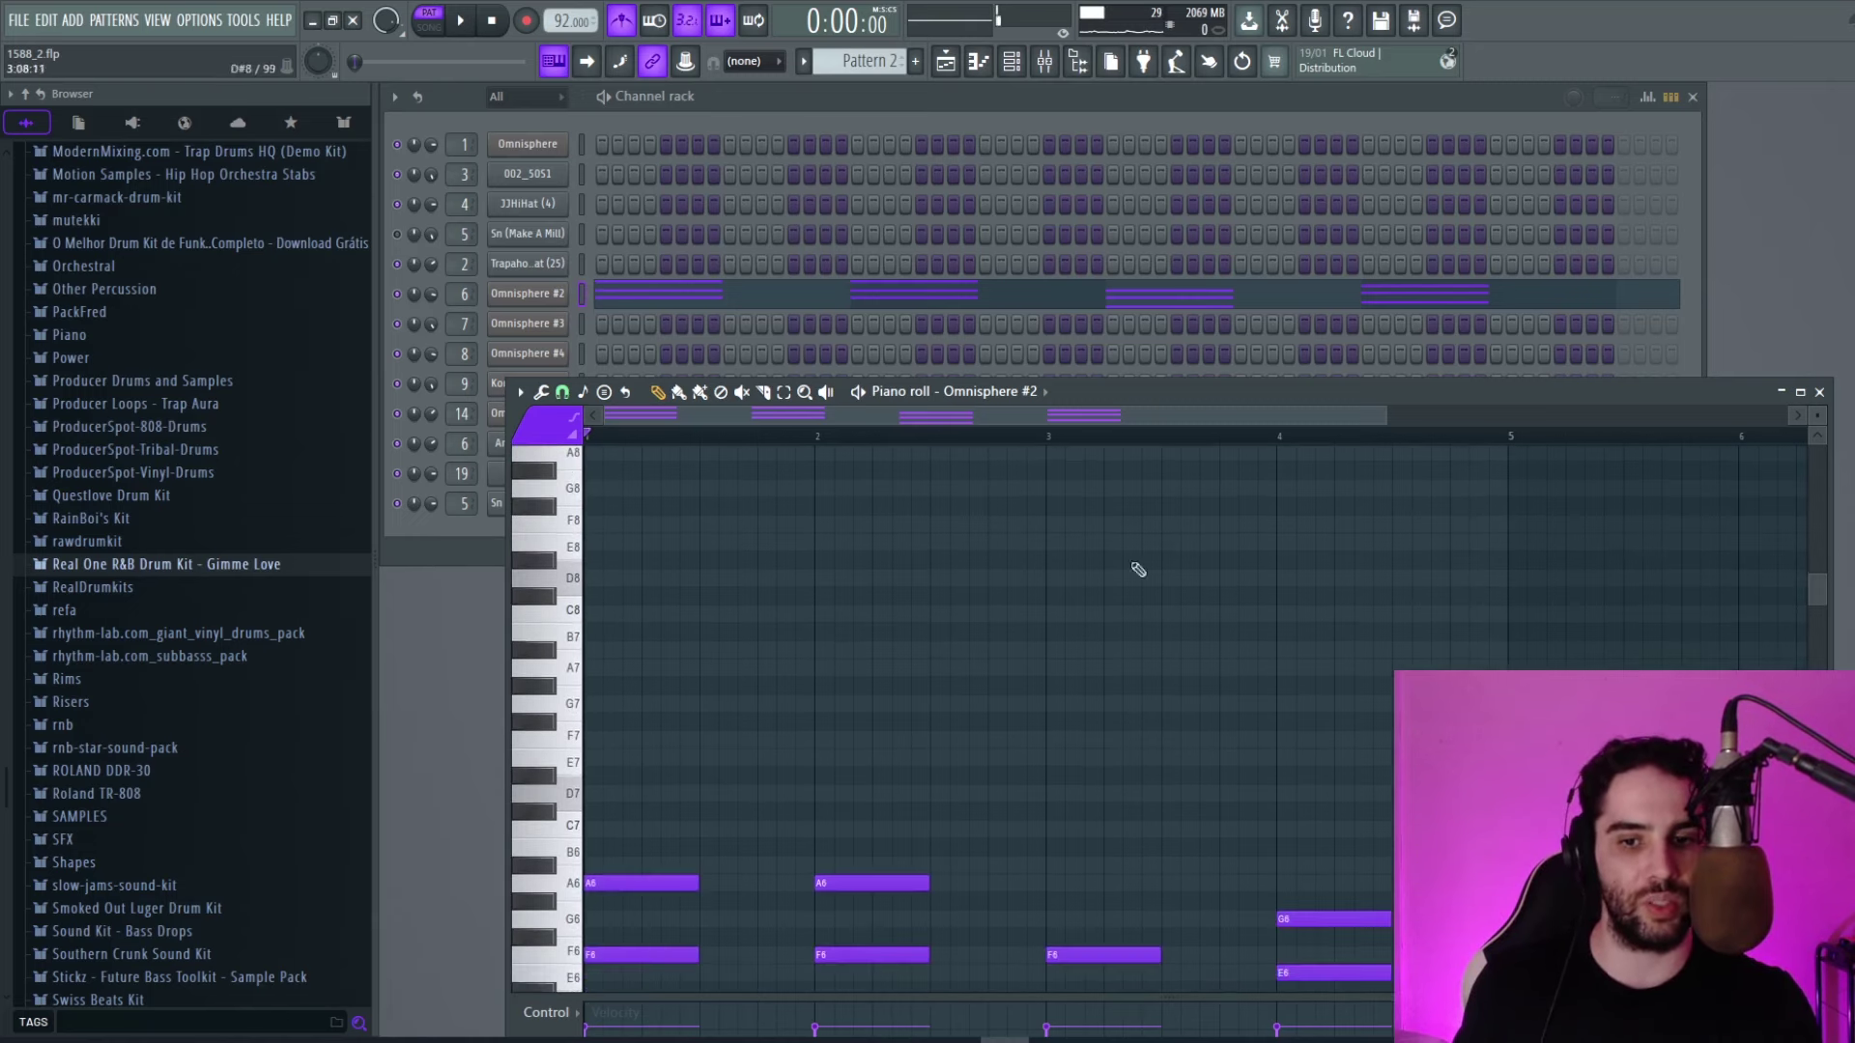
# Stack the scale notes F7, A7 and C8 at the start of bar 3, above the existing chord.
pyautogui.click(1054, 744)
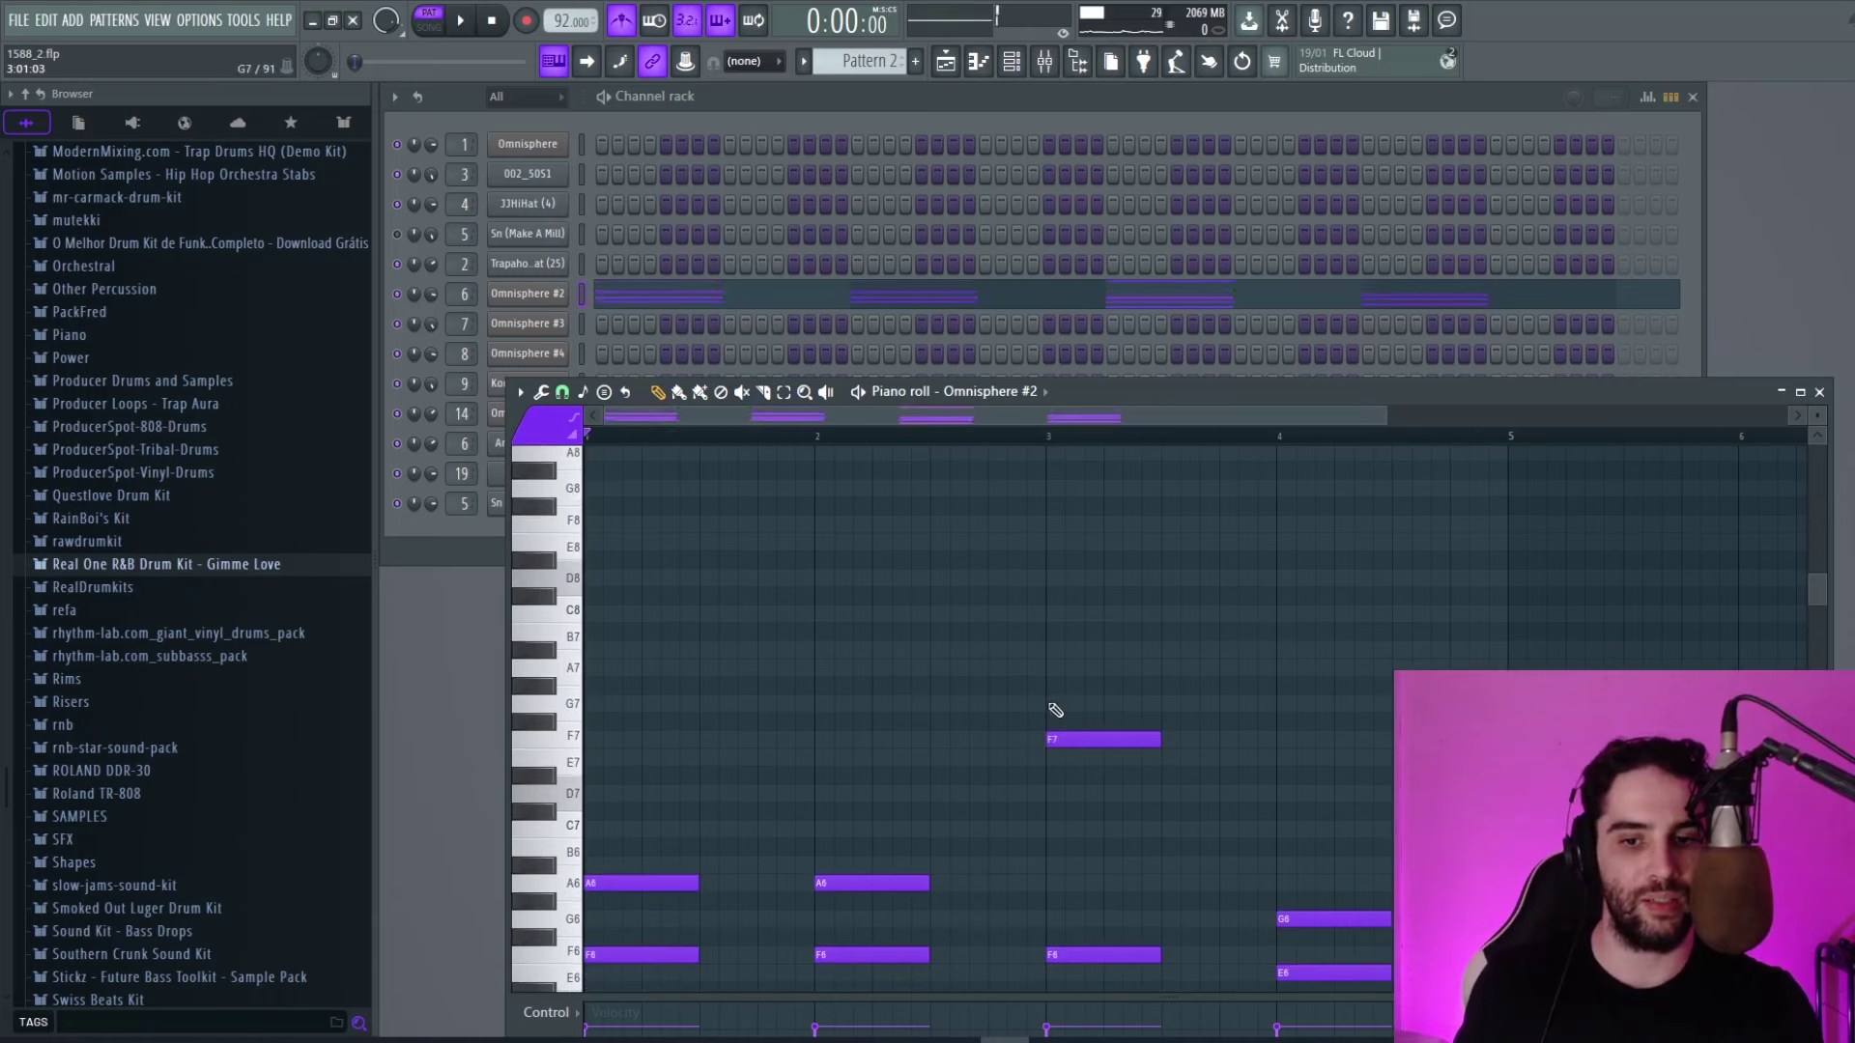
pyautogui.click(1053, 667)
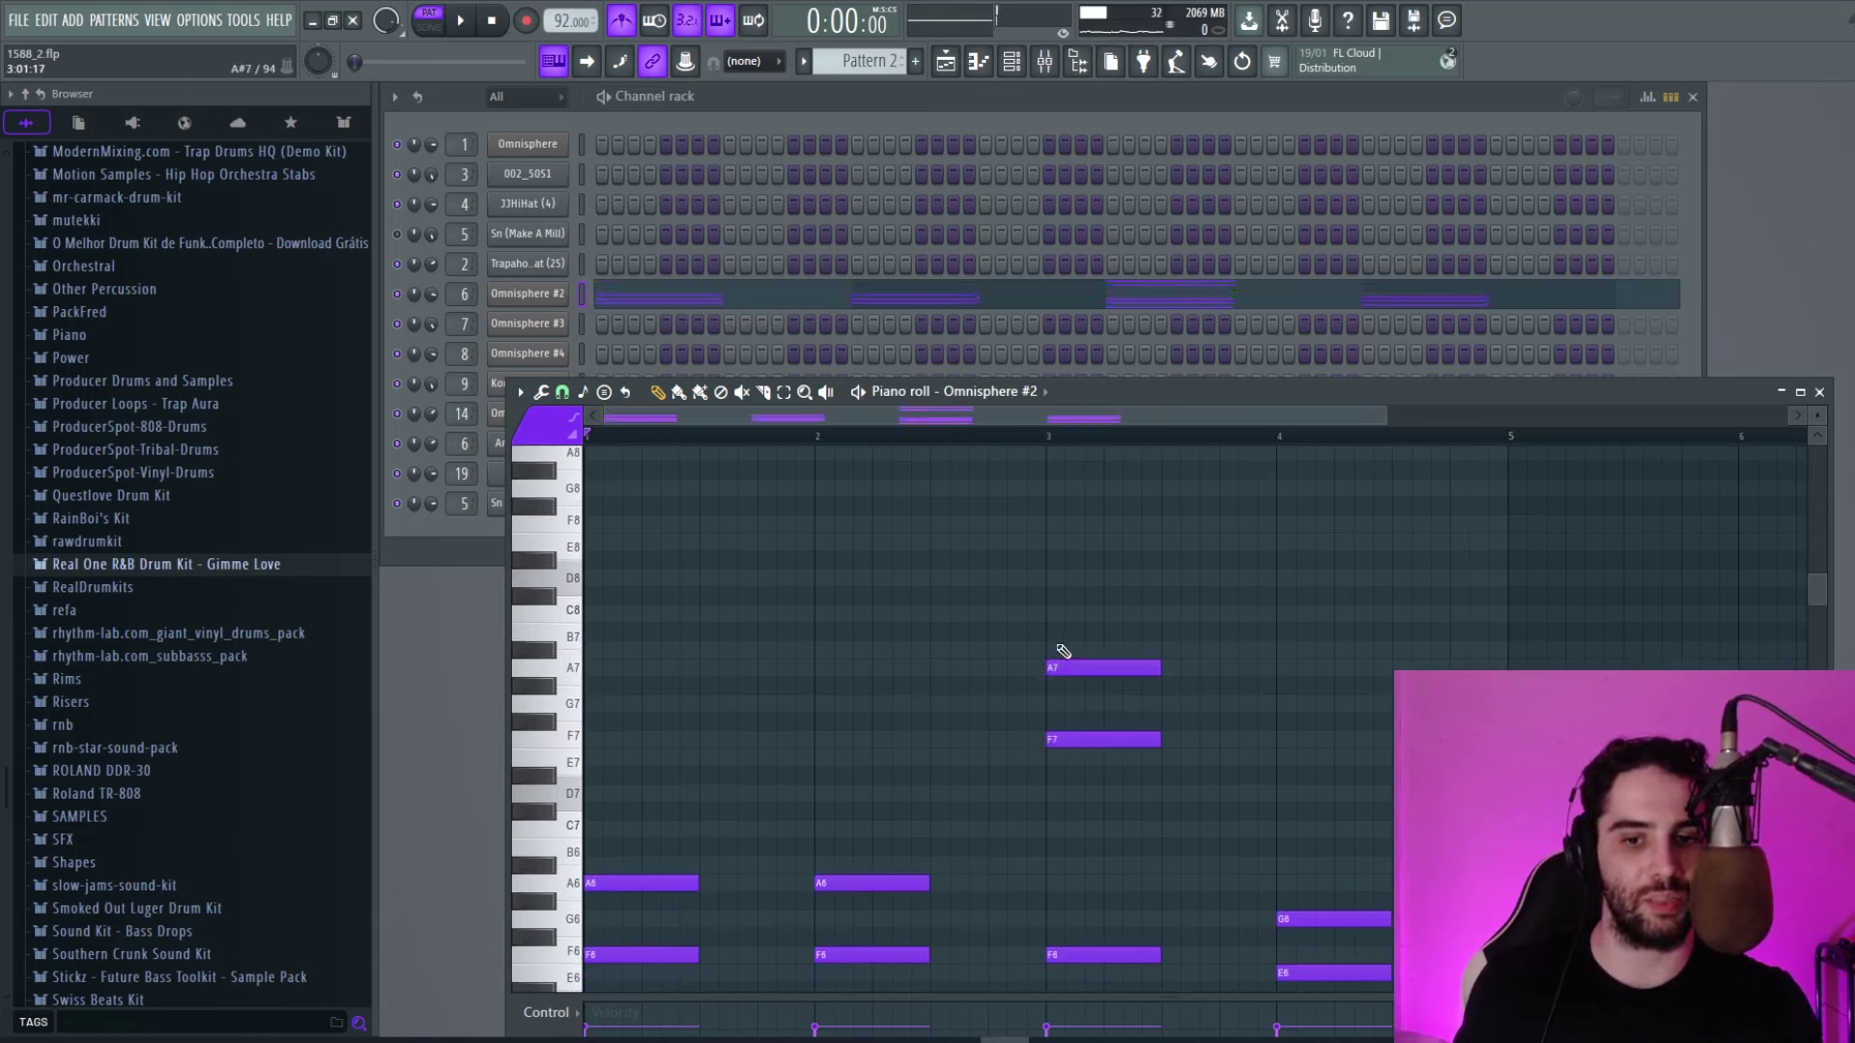
pyautogui.click(1056, 614)
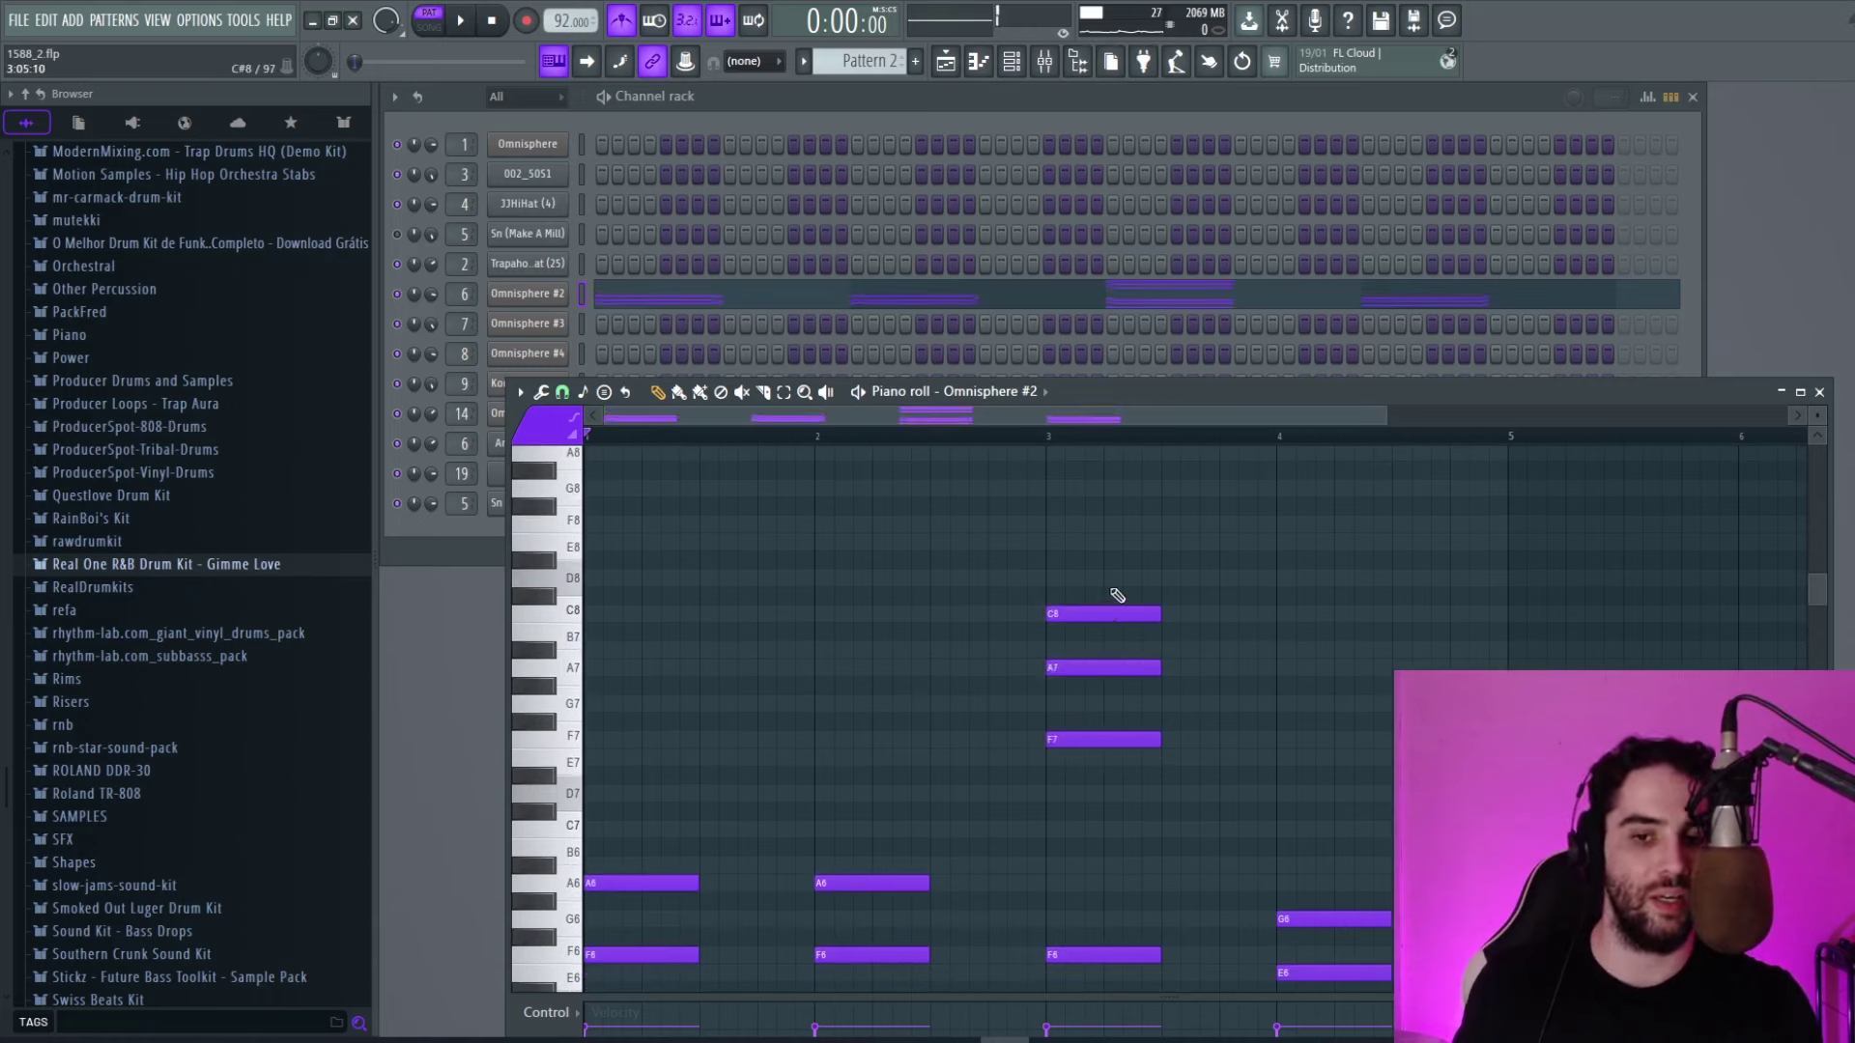
# Delete the stacked F7, A7 and C8 notes from bar 3.
pyautogui.rightClick(1112, 614)
pyautogui.rightClick(1114, 668)
pyautogui.rightClick(1116, 740)
pyautogui.scroll(-3, 1116, 758)
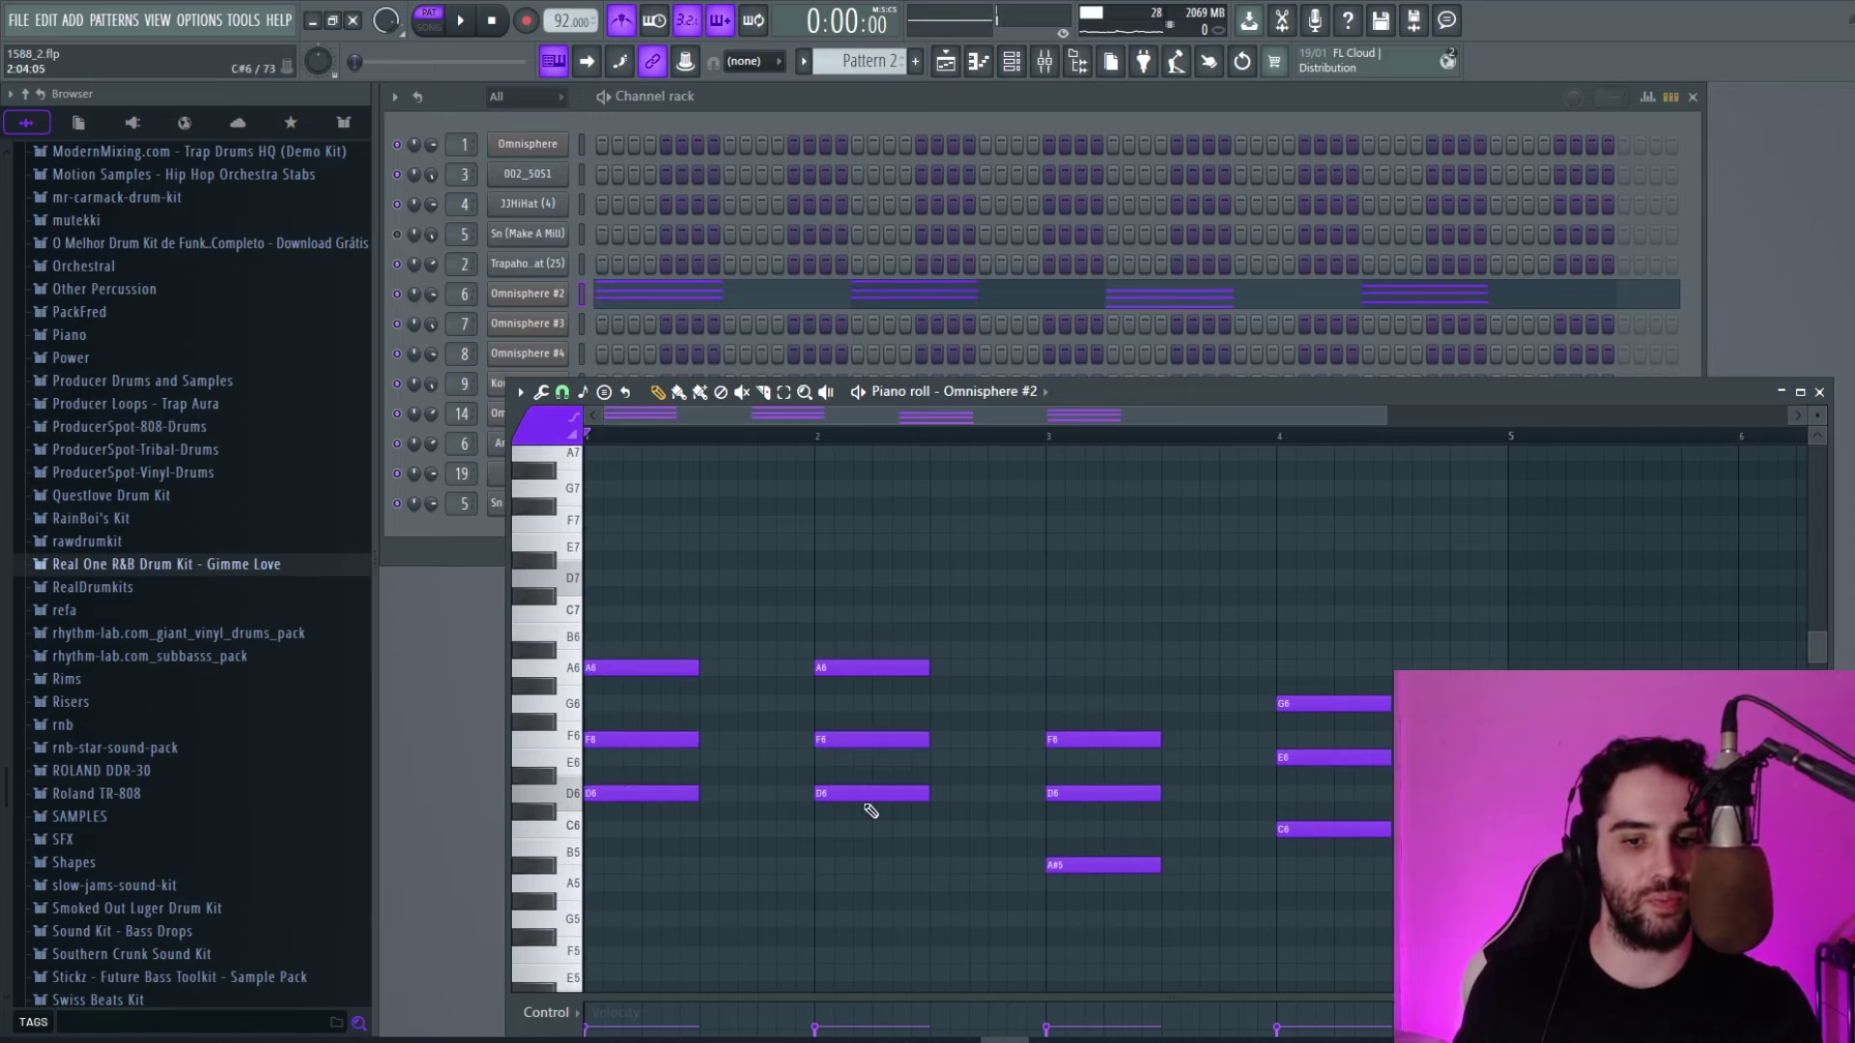
pyautogui.scroll(-2, 1136, 850)
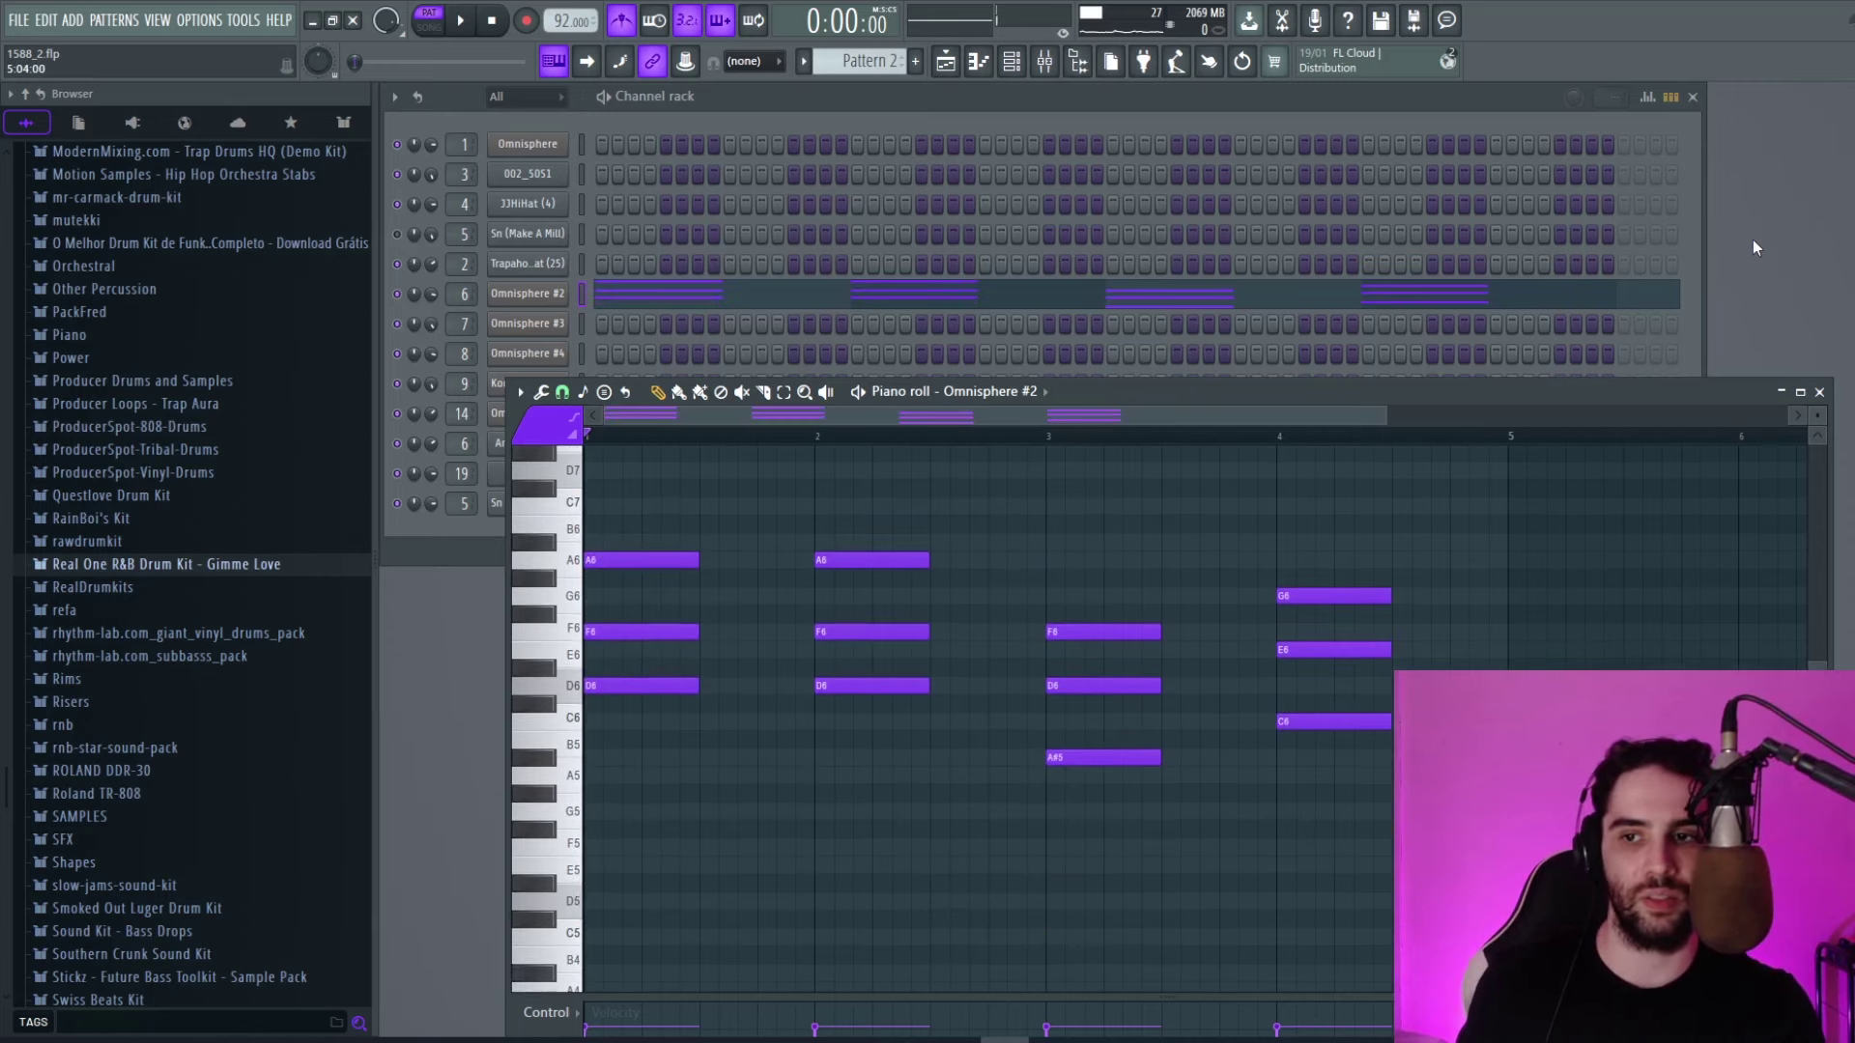
# Play Pattern 1 and Pattern 2 together in song mode, and close the playlist and piano roll.
pyautogui.press('F6')
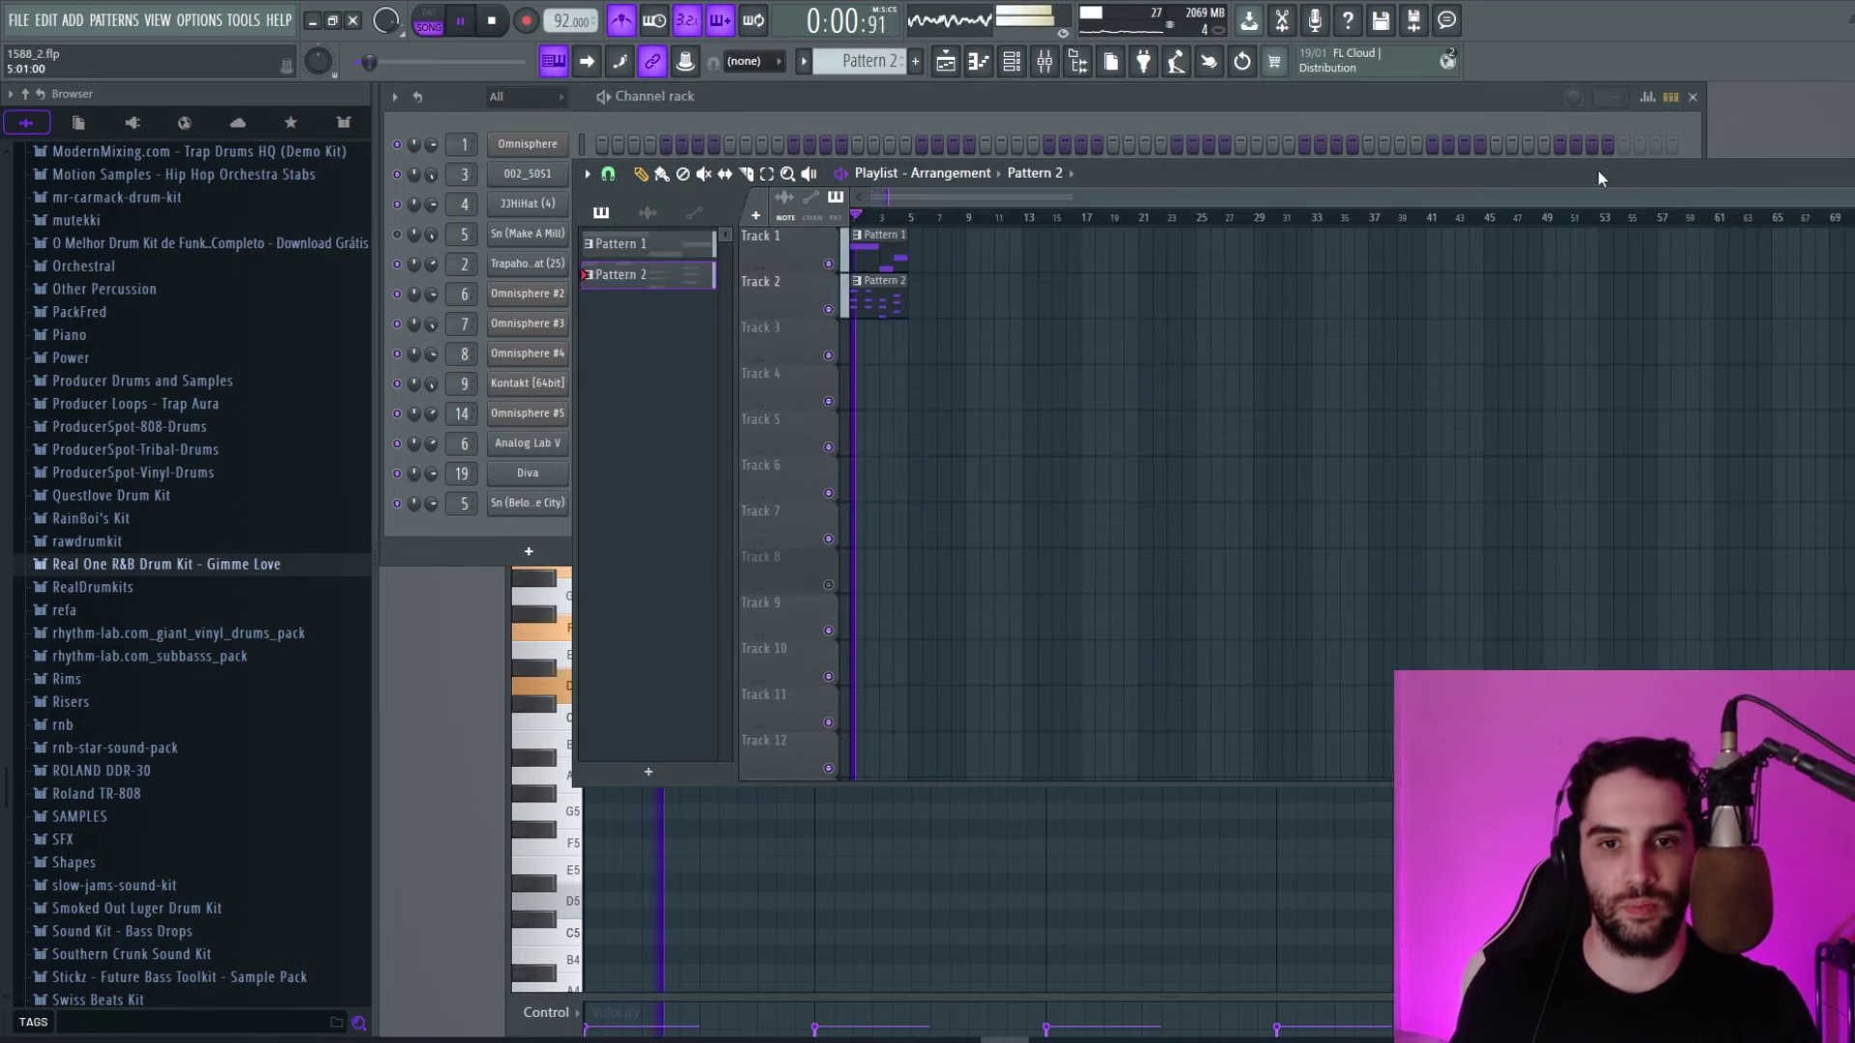
pyautogui.moveTo(1591, 176); pyautogui.dragTo(1428, 191)
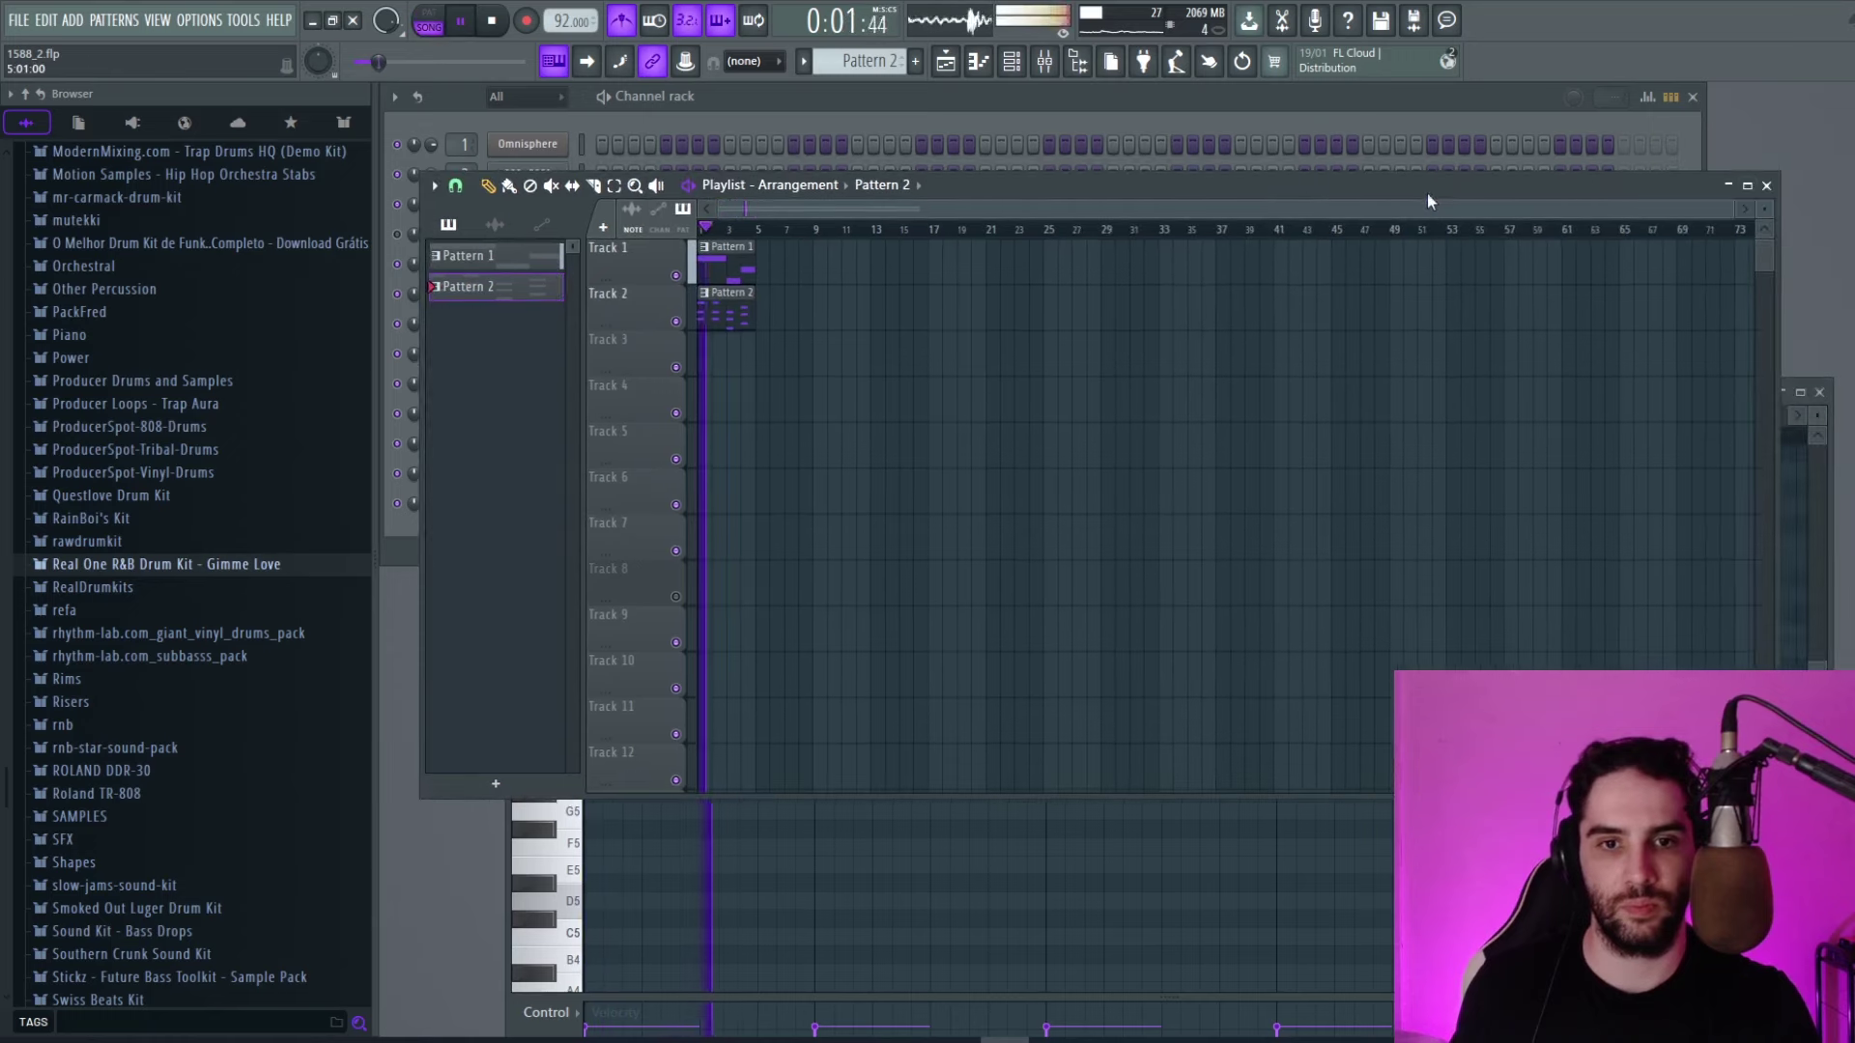
pyautogui.click(1767, 186)
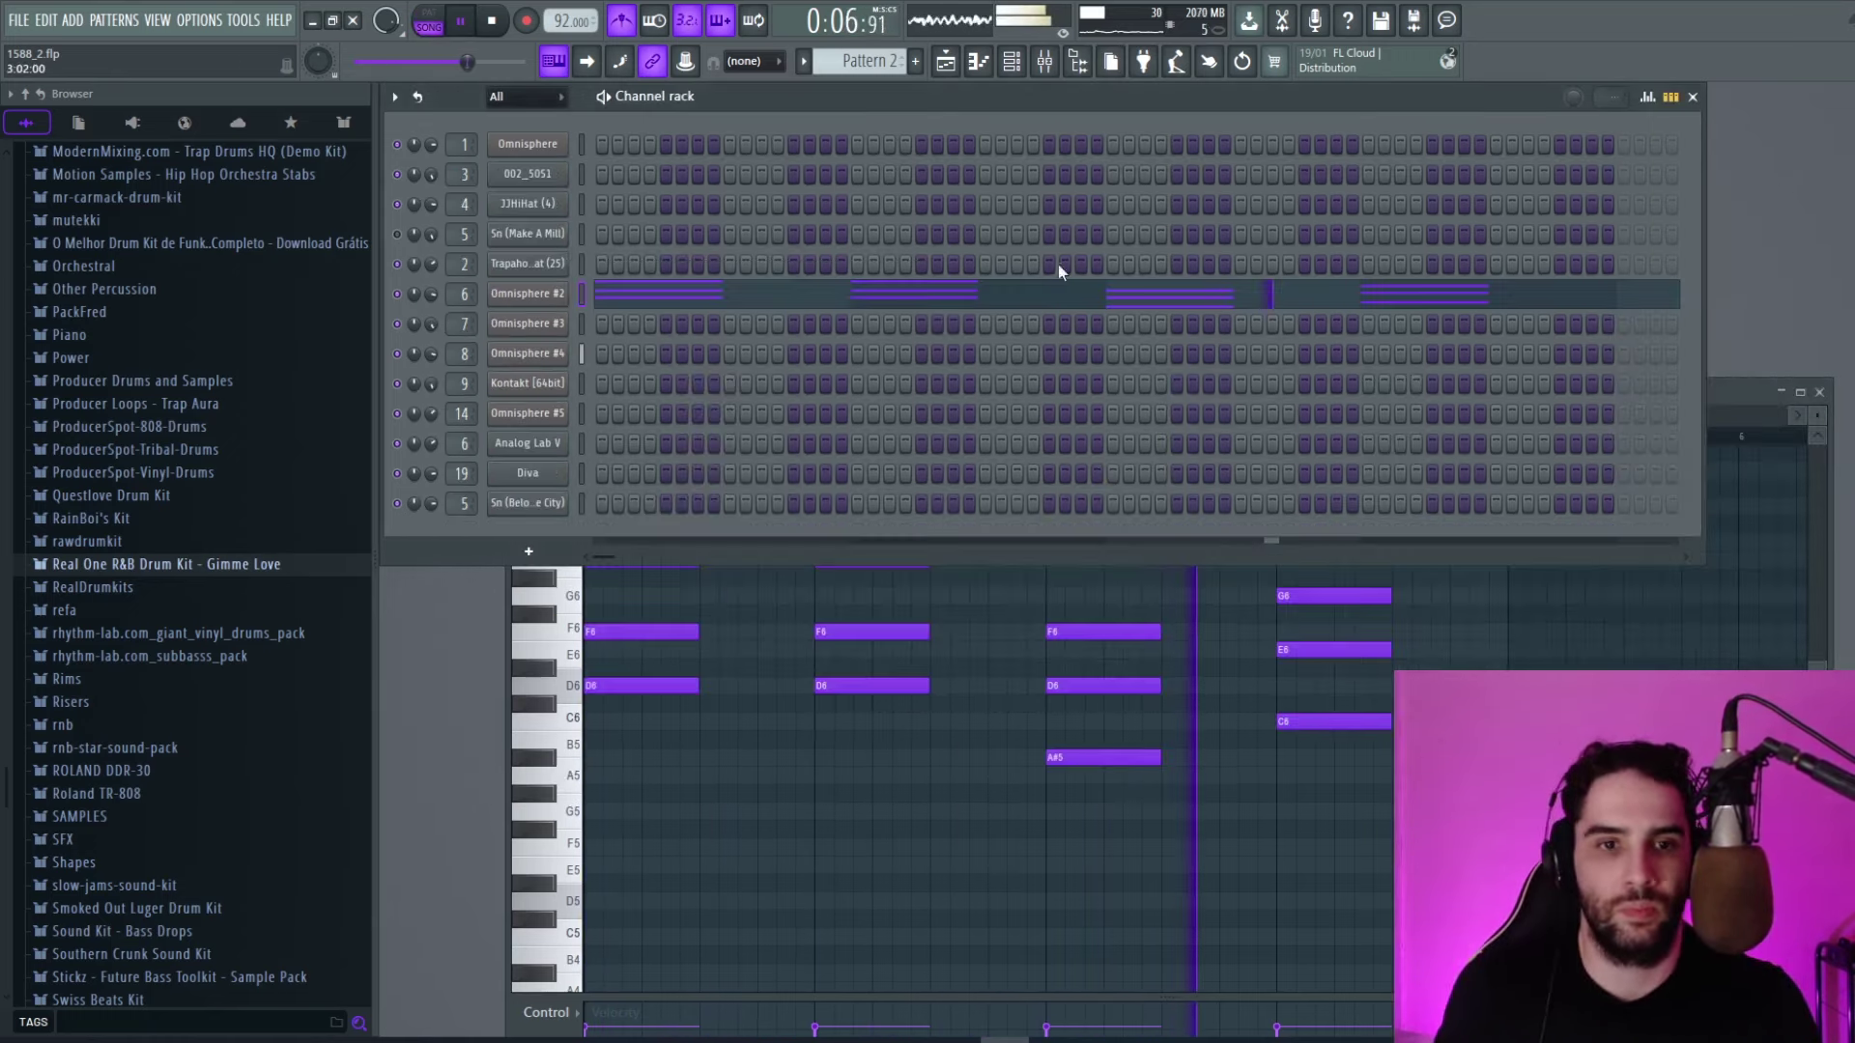
pyautogui.click(1090, 304)
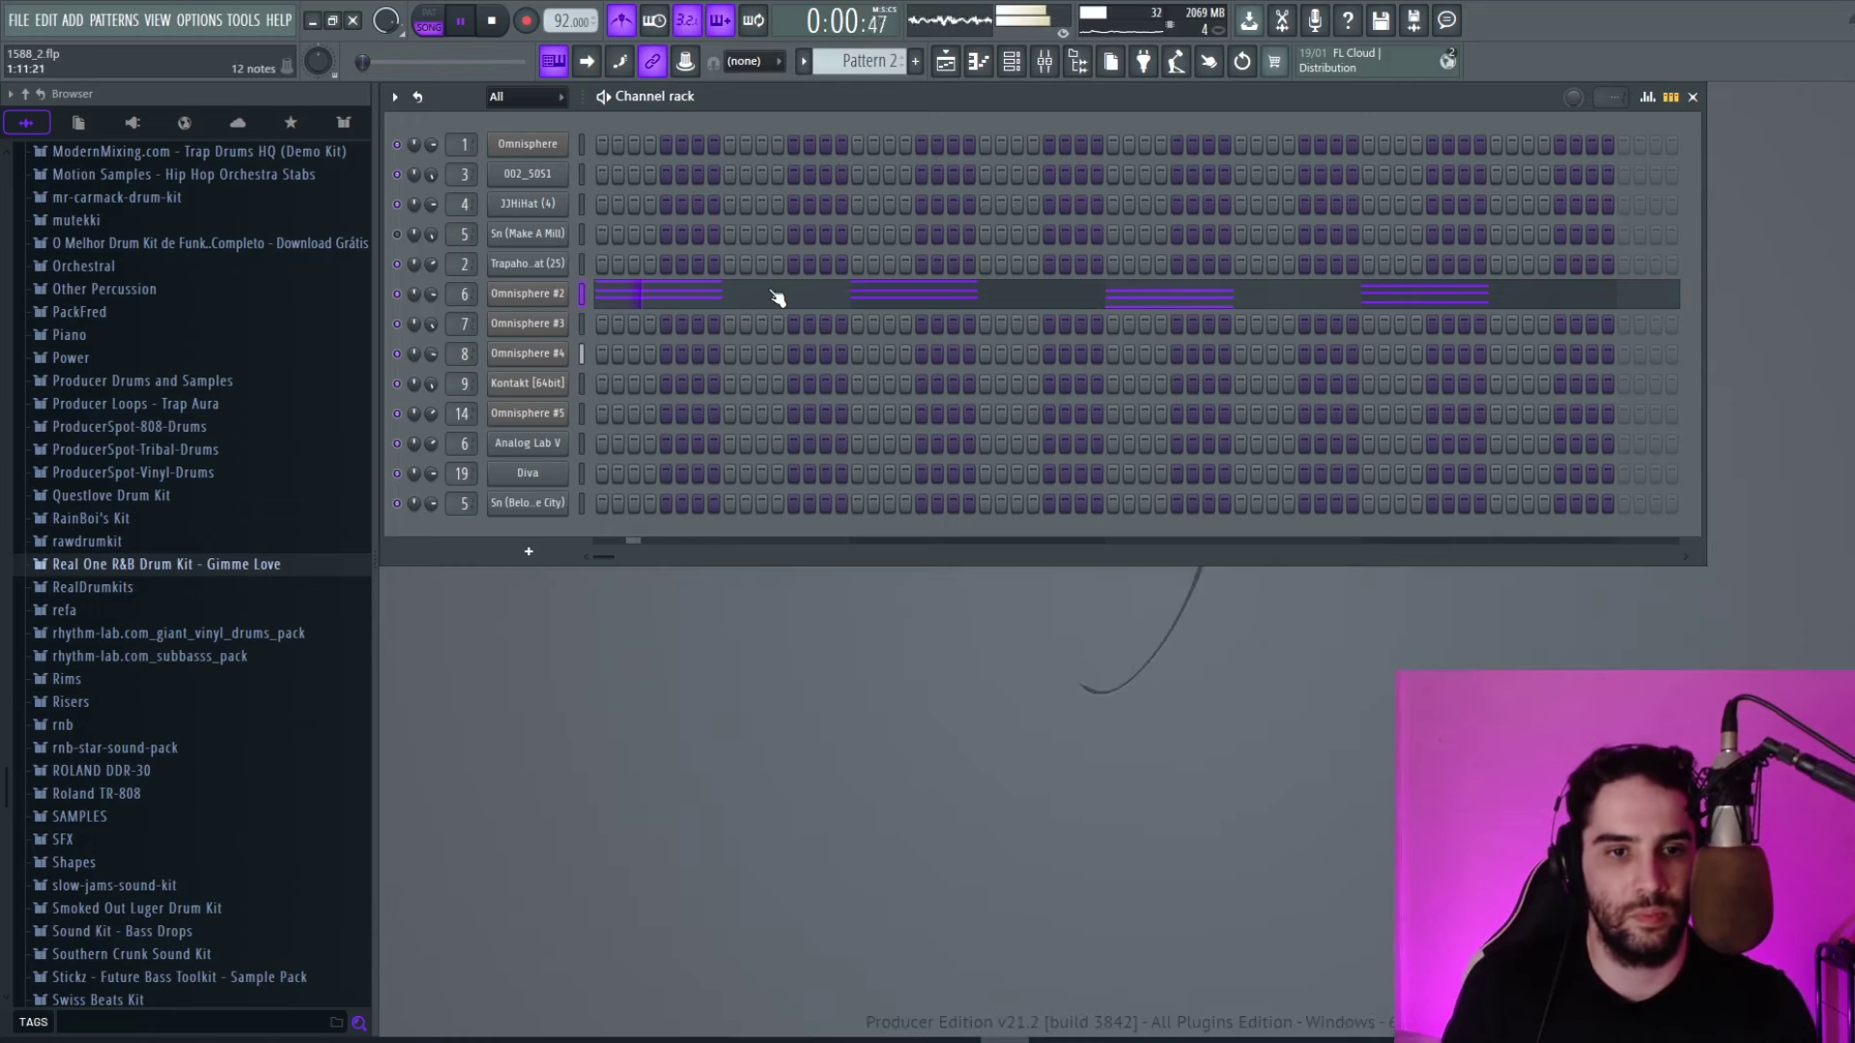
pyautogui.press('space')
# Save the project and copy Pattern 1's Omnisphere #4 bassline into the Kontakt channel of a new Pattern 3.
pyautogui.press('-')
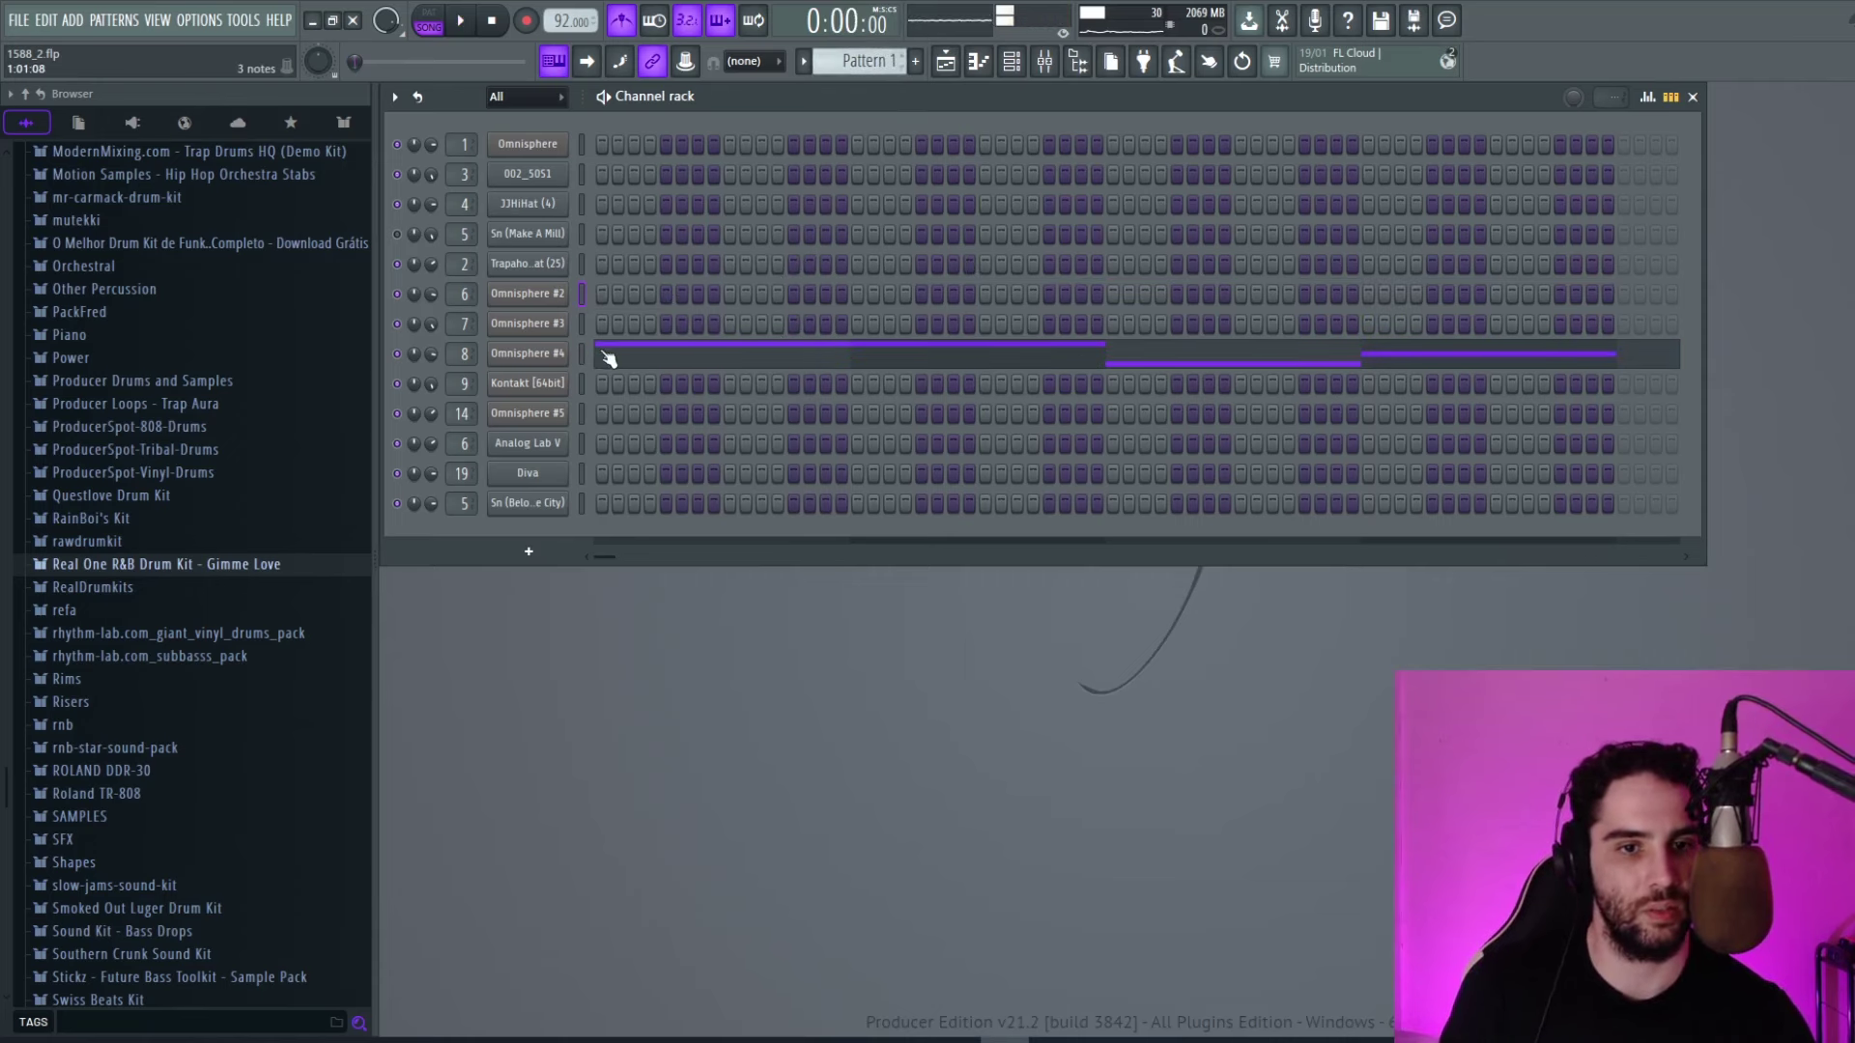
pyautogui.hotkey('ctrl', 's')
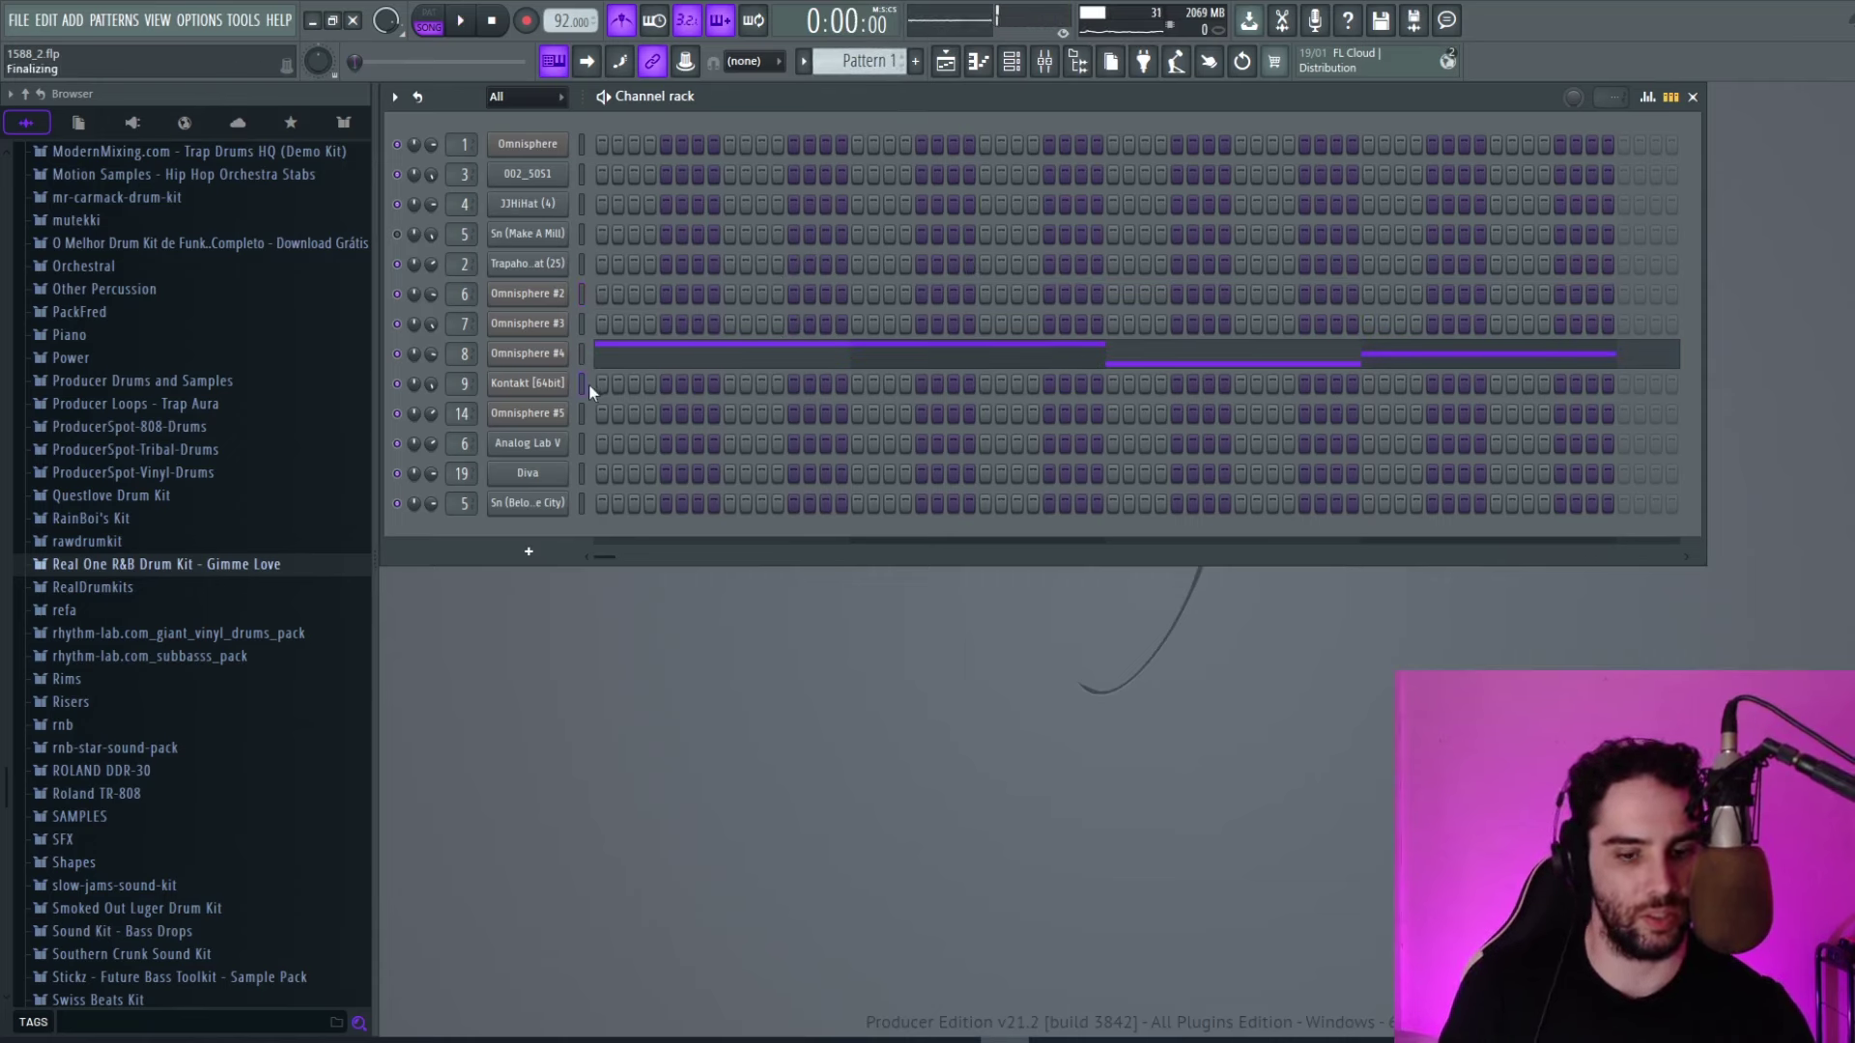
pyautogui.click(914, 62)
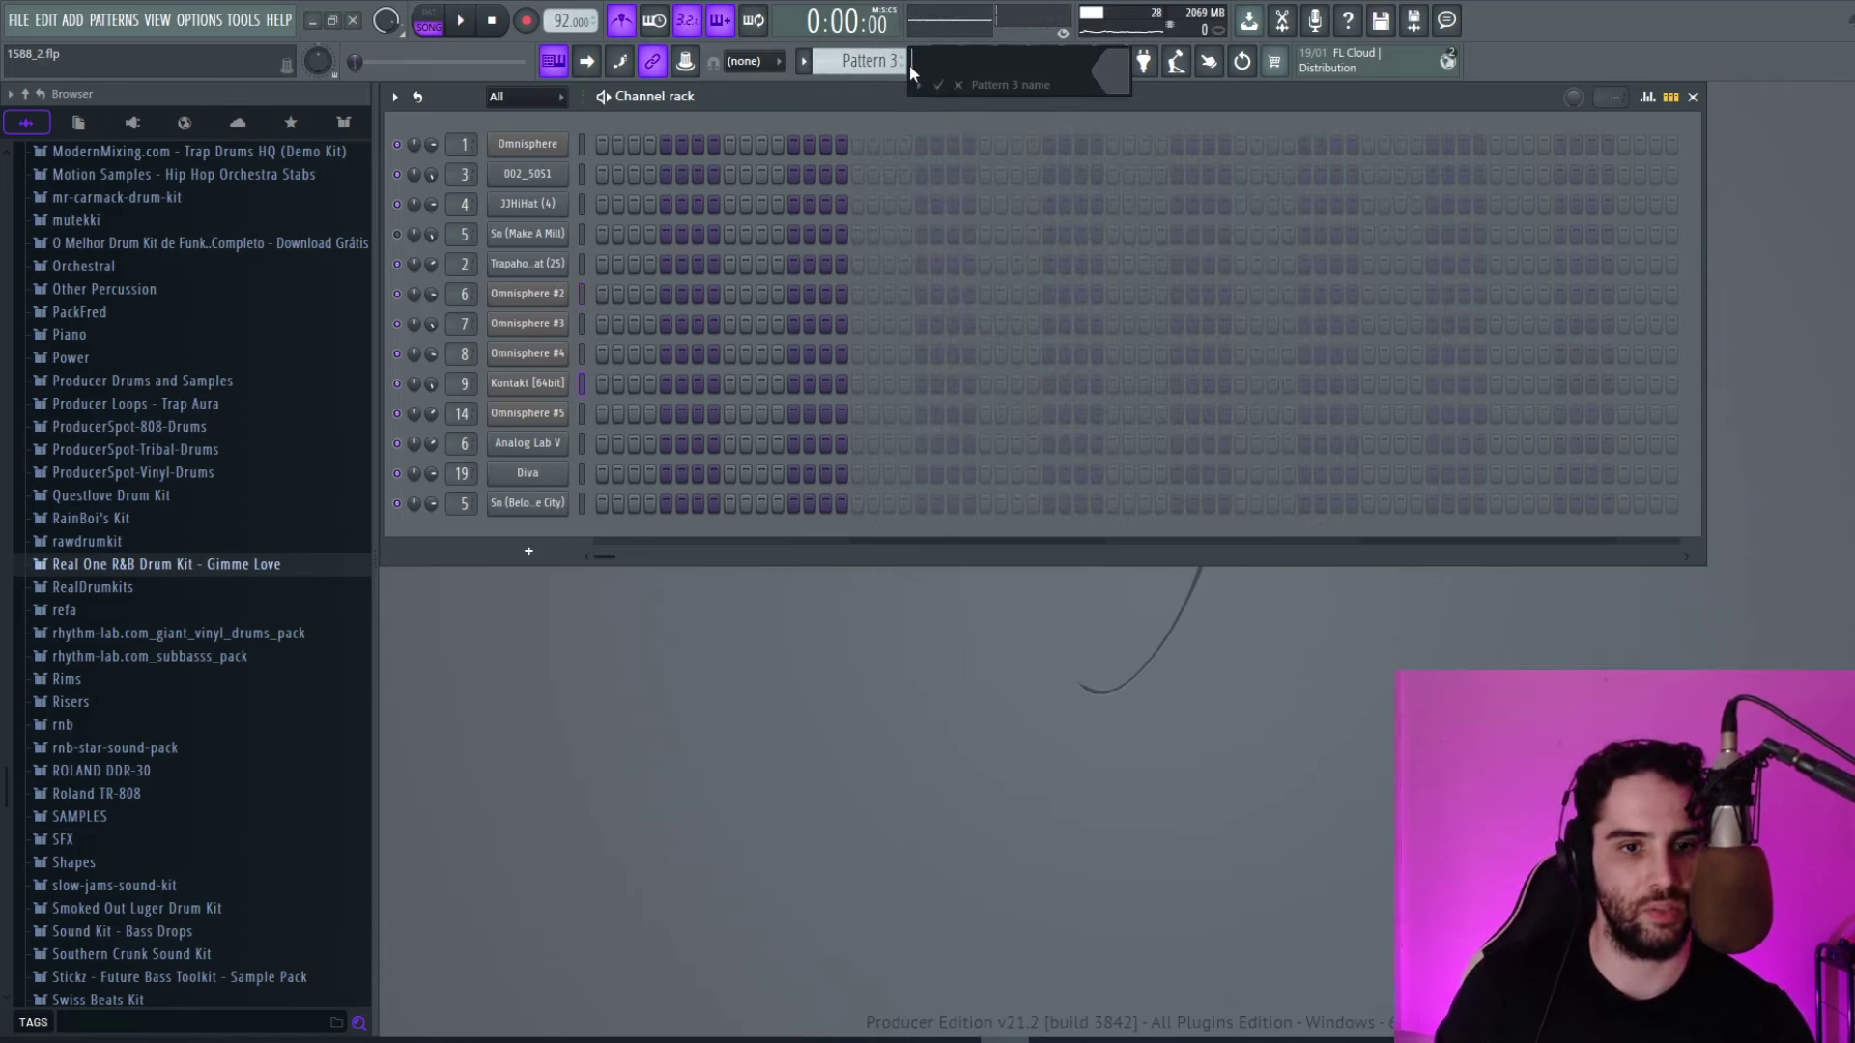
pyautogui.press('Return')
pyautogui.hotkey('ctrl', 'v')
# Audition Pattern 3 on its own and transpose all the Kontakt bassline notes down one octave.
pyautogui.press('space')
pyautogui.press('space')
pyautogui.click(421, 30)
pyautogui.press('space')
pyautogui.click(725, 384)
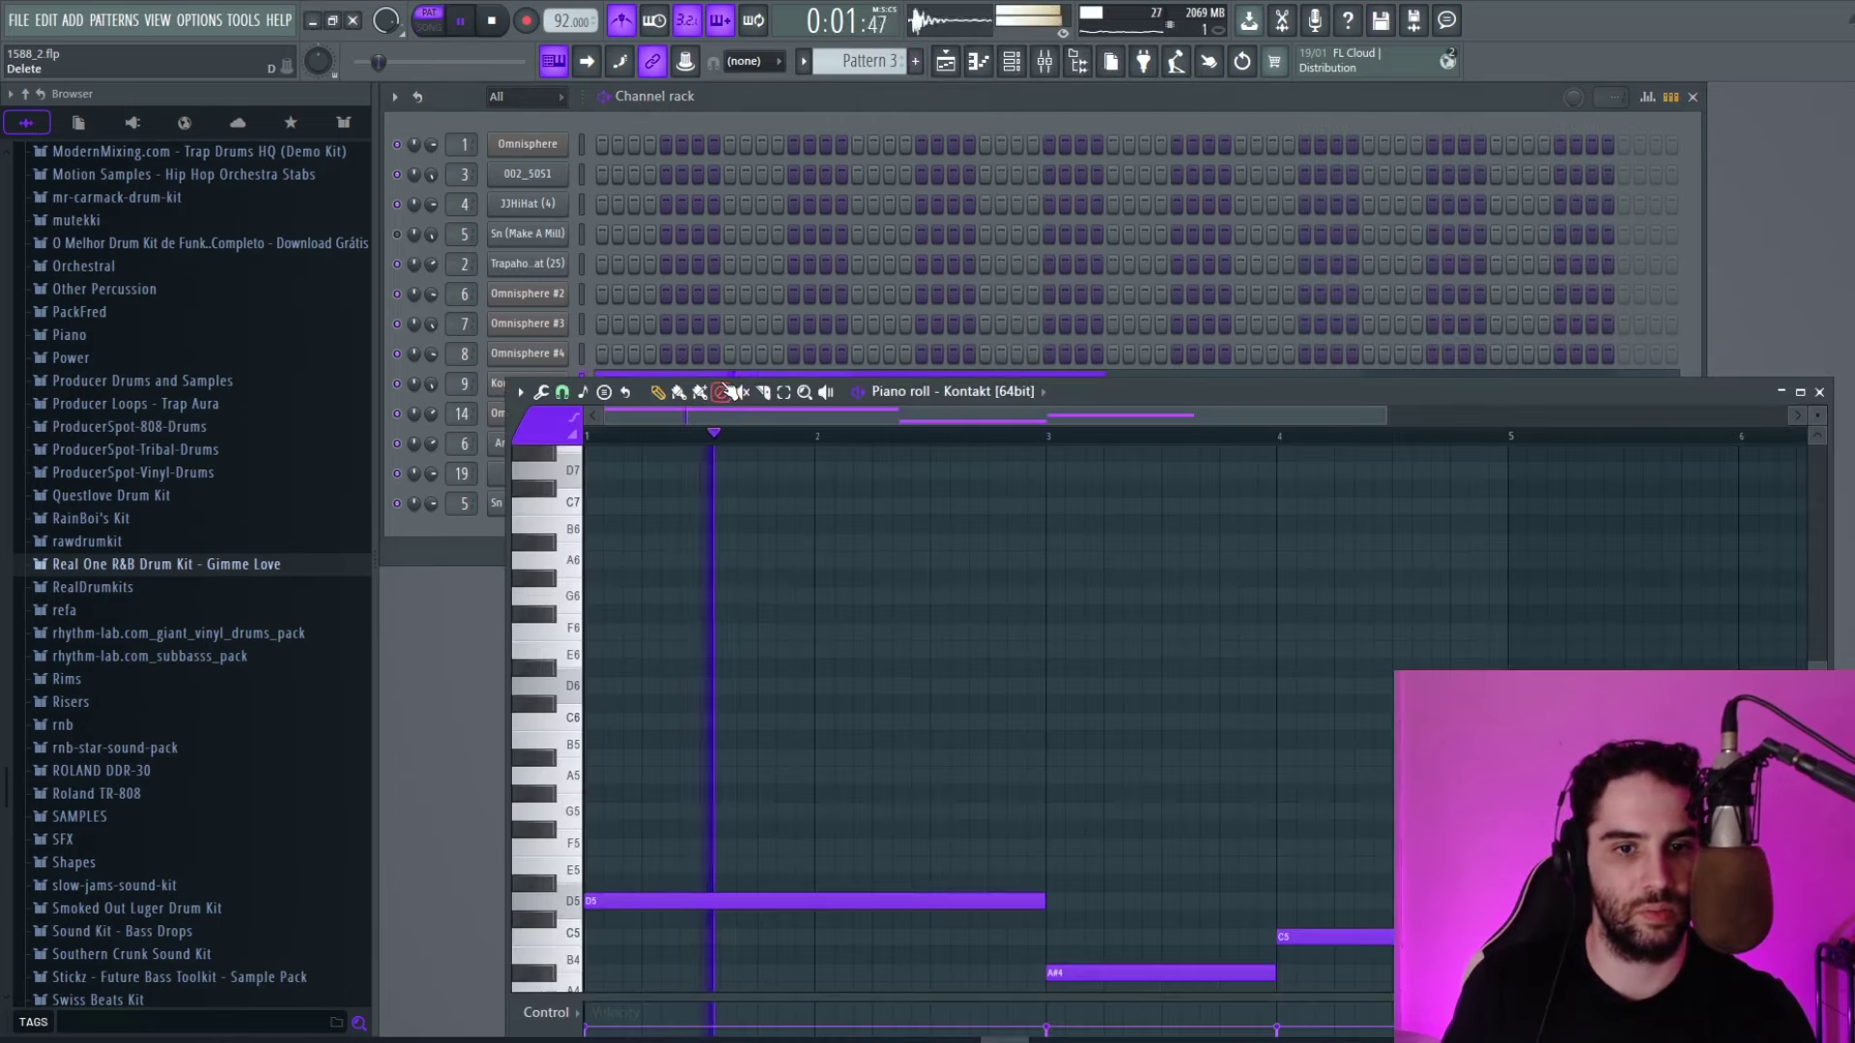
pyautogui.press('space')
pyautogui.hotkey('ctrl', 'Down')
pyautogui.press('space')
pyautogui.scroll(-2, 969, 679)
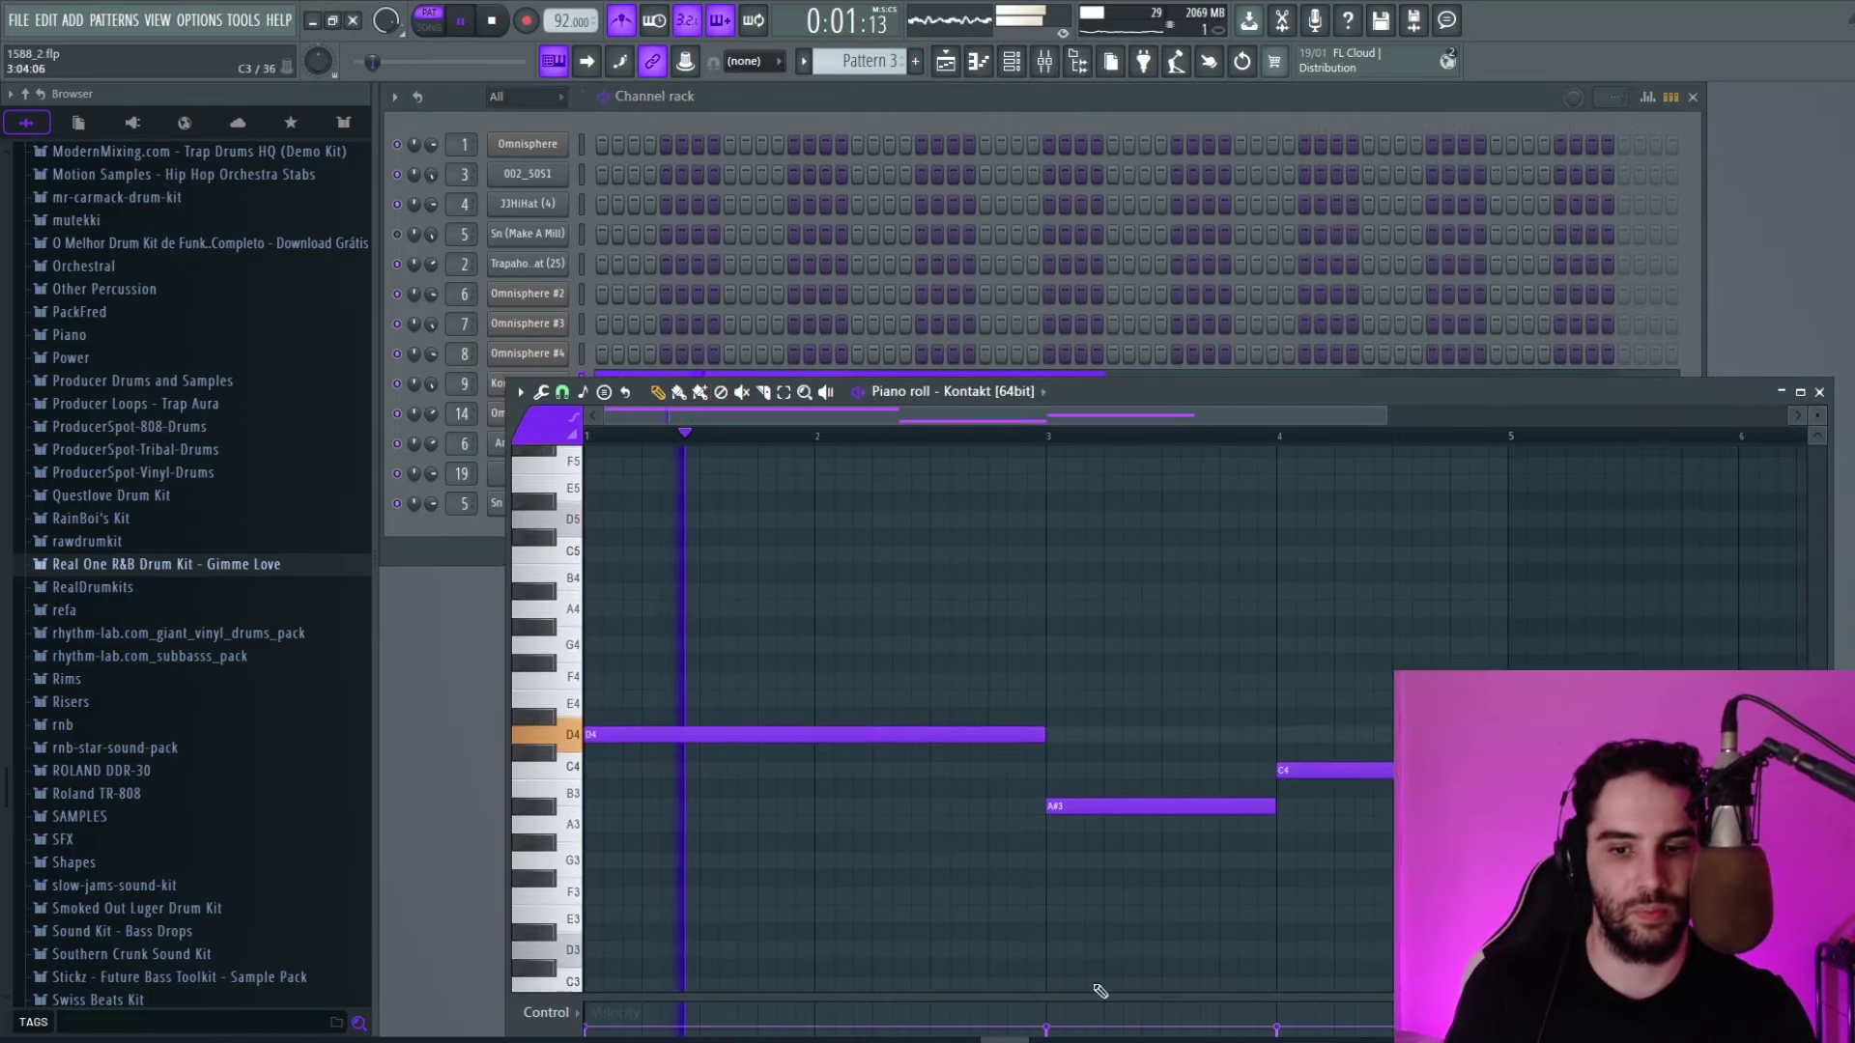
pyautogui.moveTo(1225, 391); pyautogui.dragTo(1197, 270)
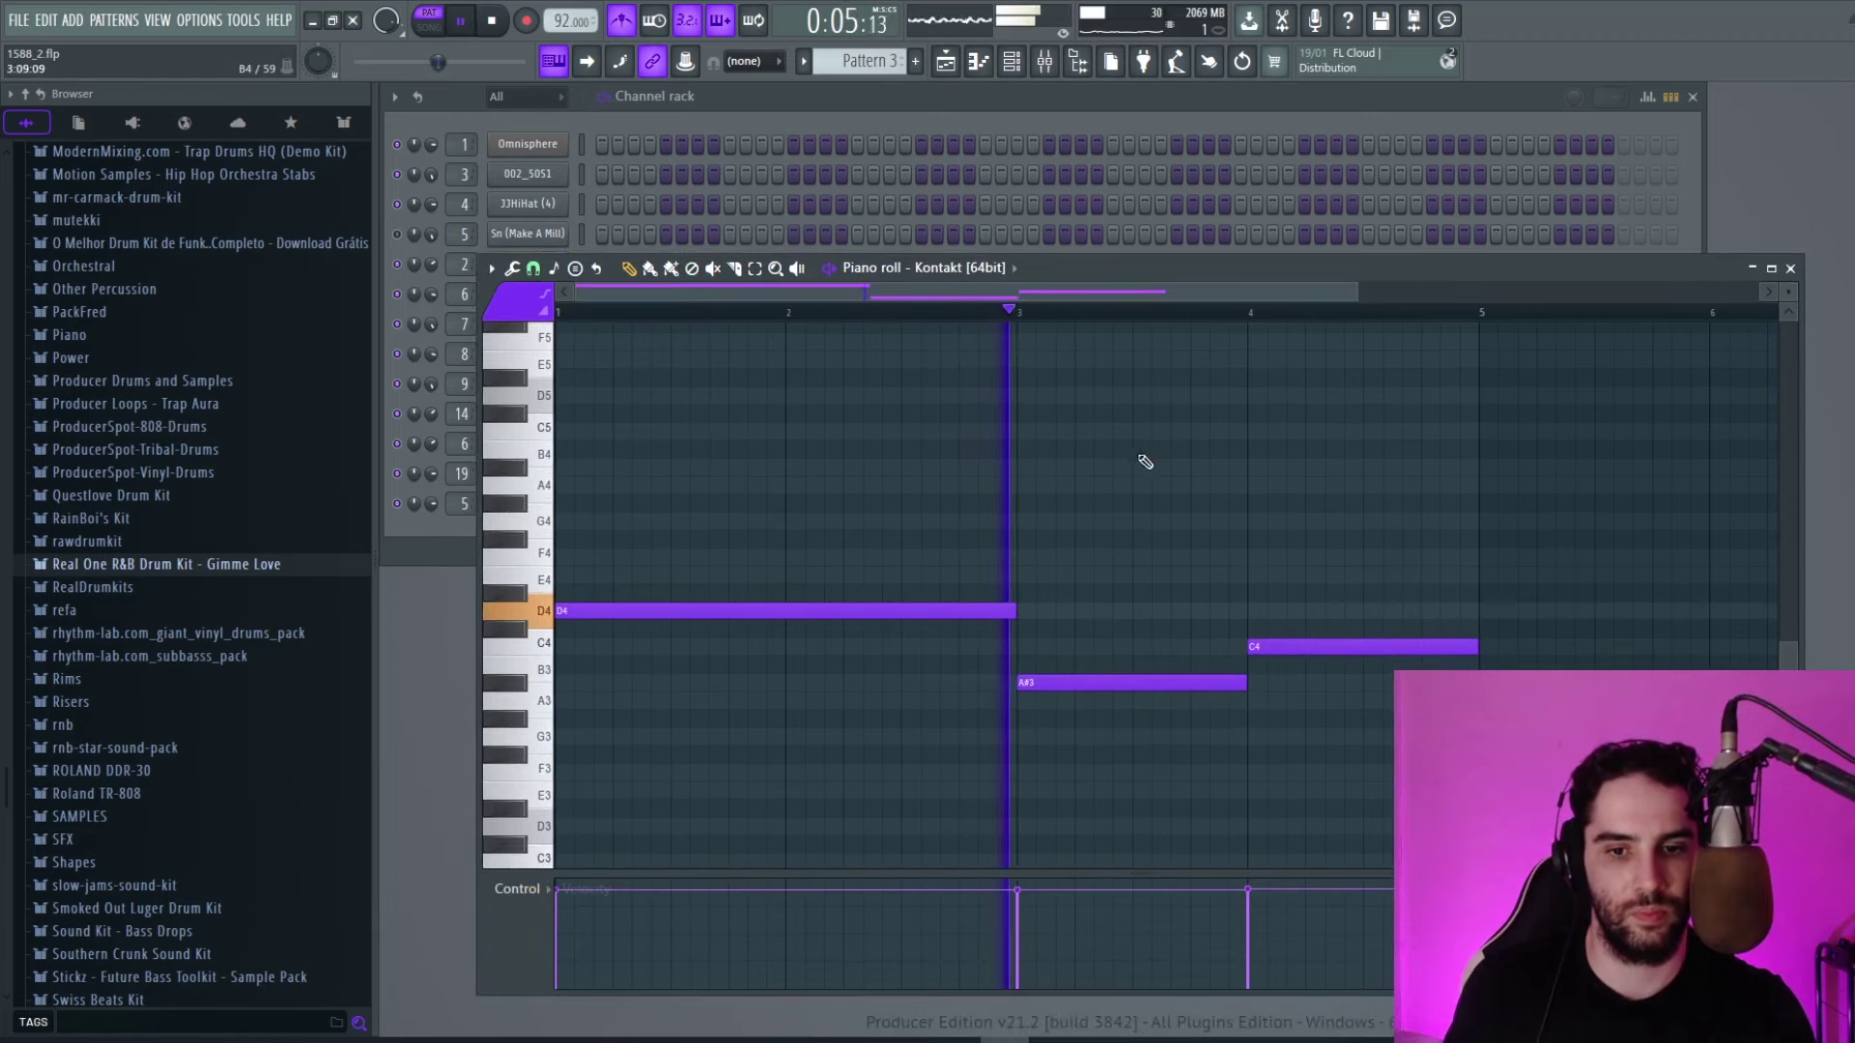
# Place Pattern 3 on Track 3 at bar 1 of the playlist and play the arrangement in song mode.
pyautogui.click(946, 61)
pyautogui.press('space')
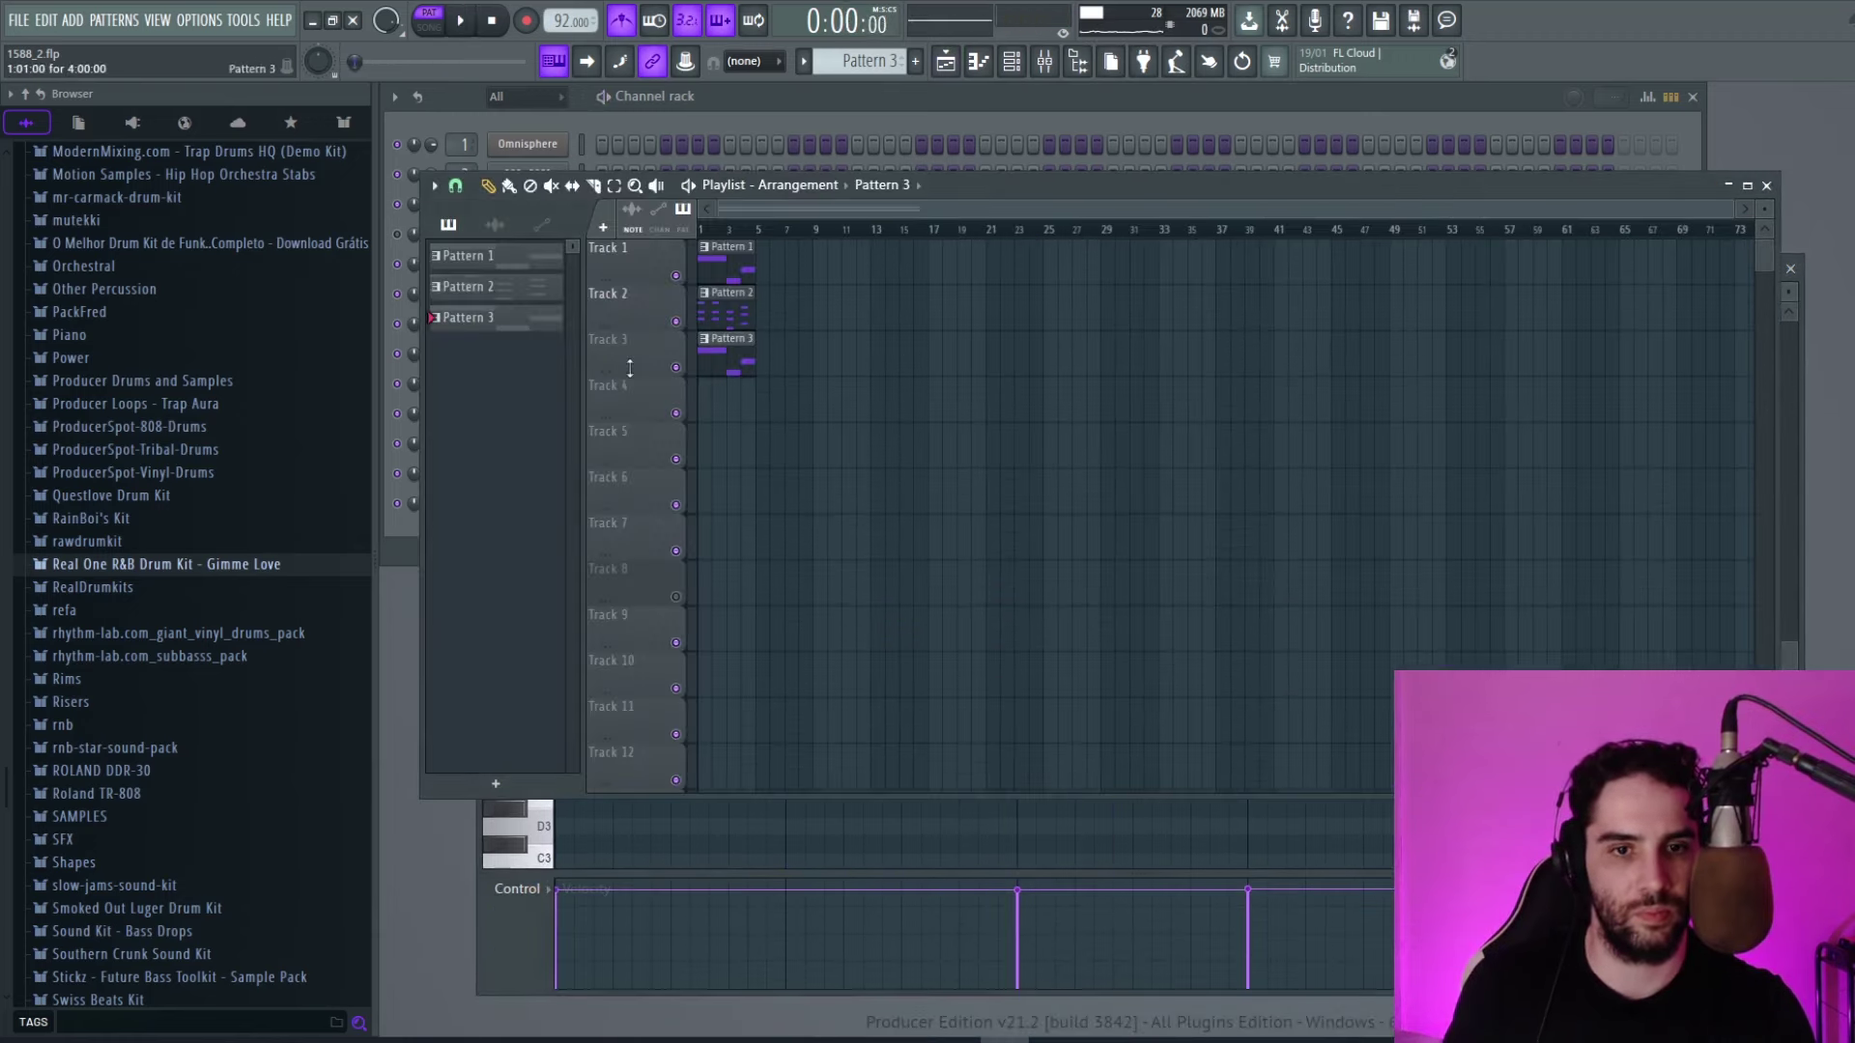
pyautogui.click(435, 27)
pyautogui.press('space')
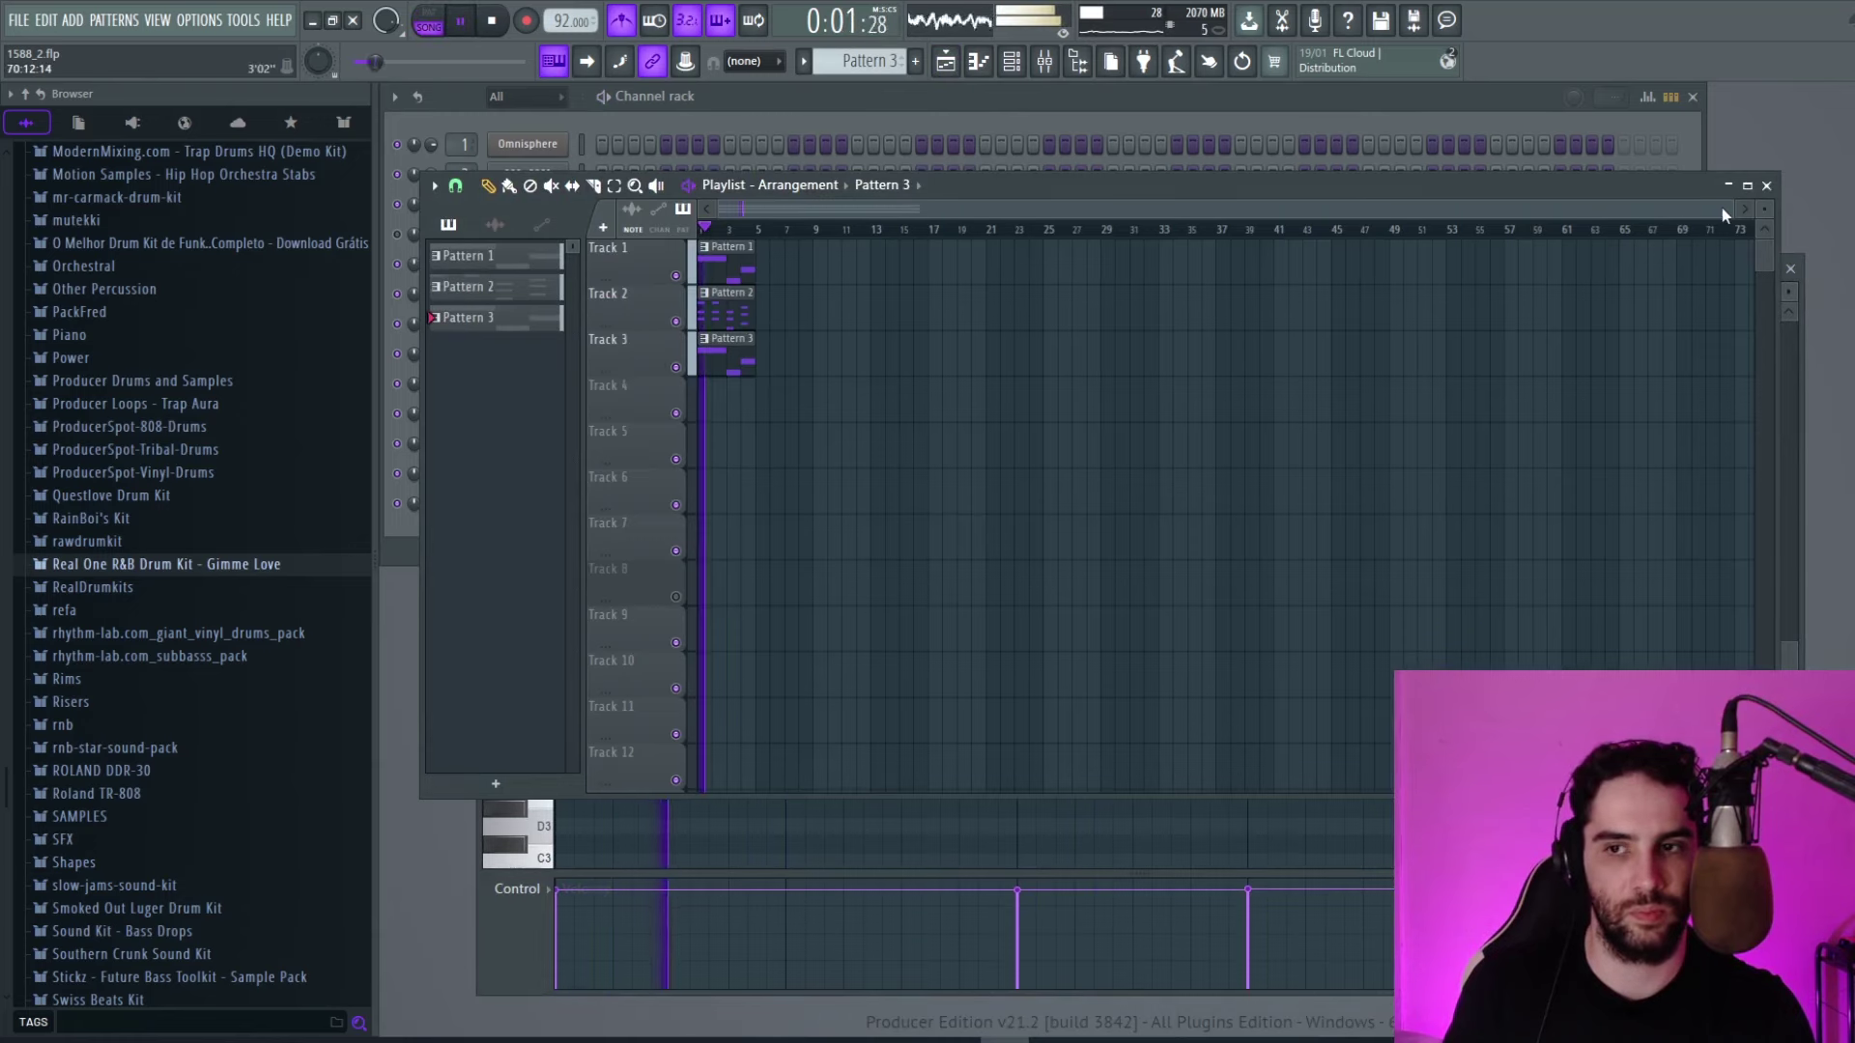
pyautogui.moveTo(1723, 209); pyautogui.dragTo(1372, 208)
pyautogui.click(1667, 110)
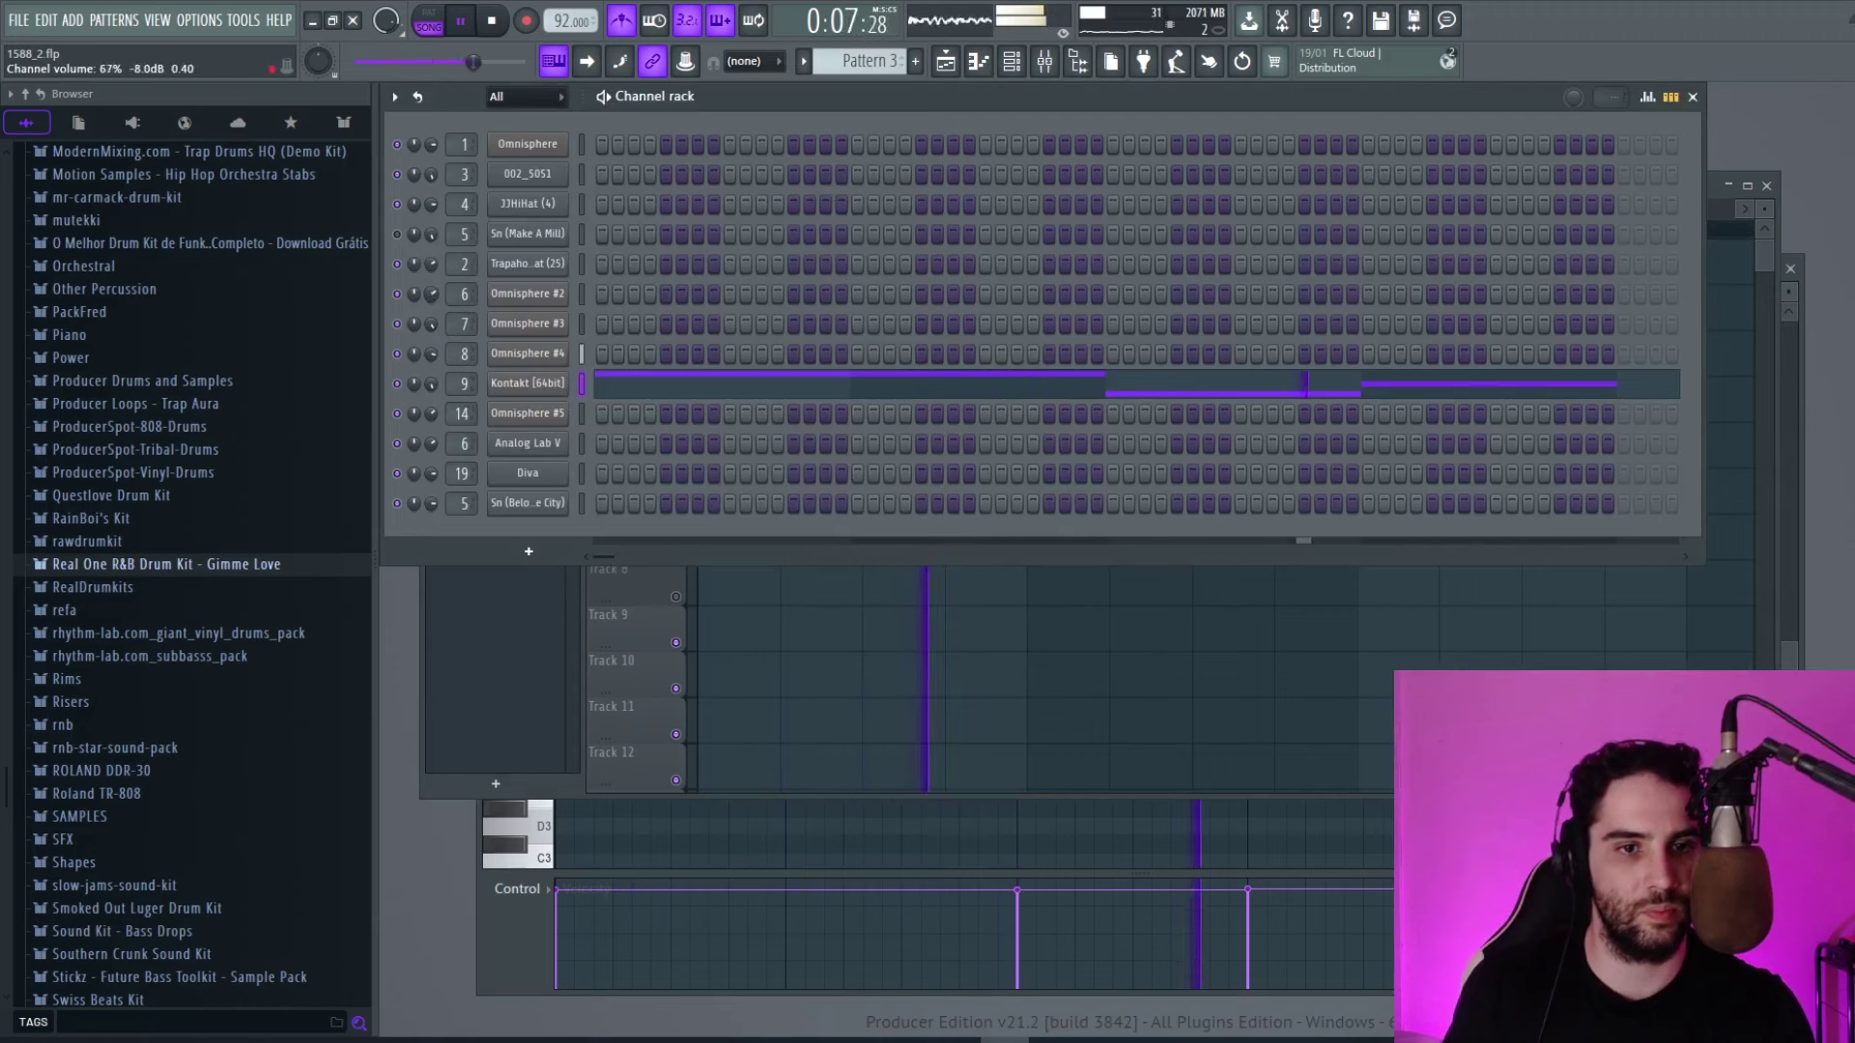
pyautogui.press('space')
# Copy Pattern 2's chords into the Omnisphere #3 channel of a new Pattern 4 and audition them.
pyautogui.scroll(1, 859, 61)
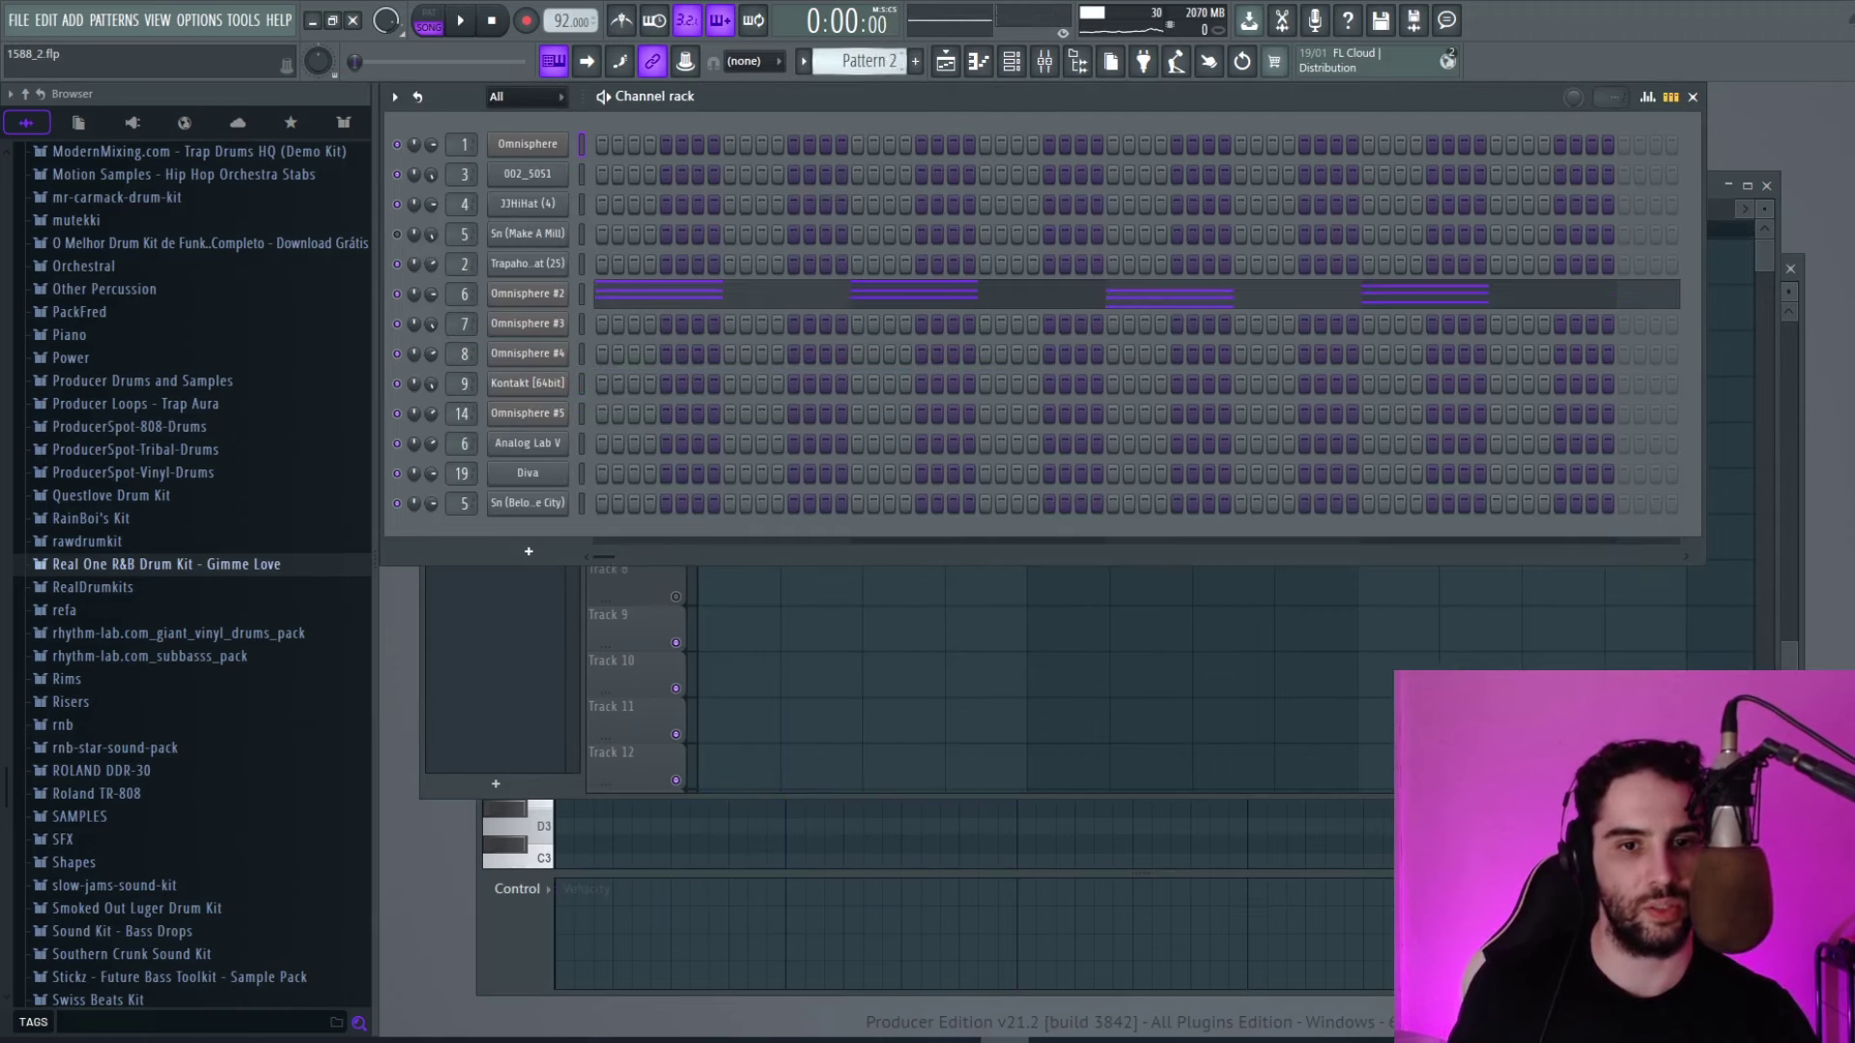
pyautogui.click(915, 61)
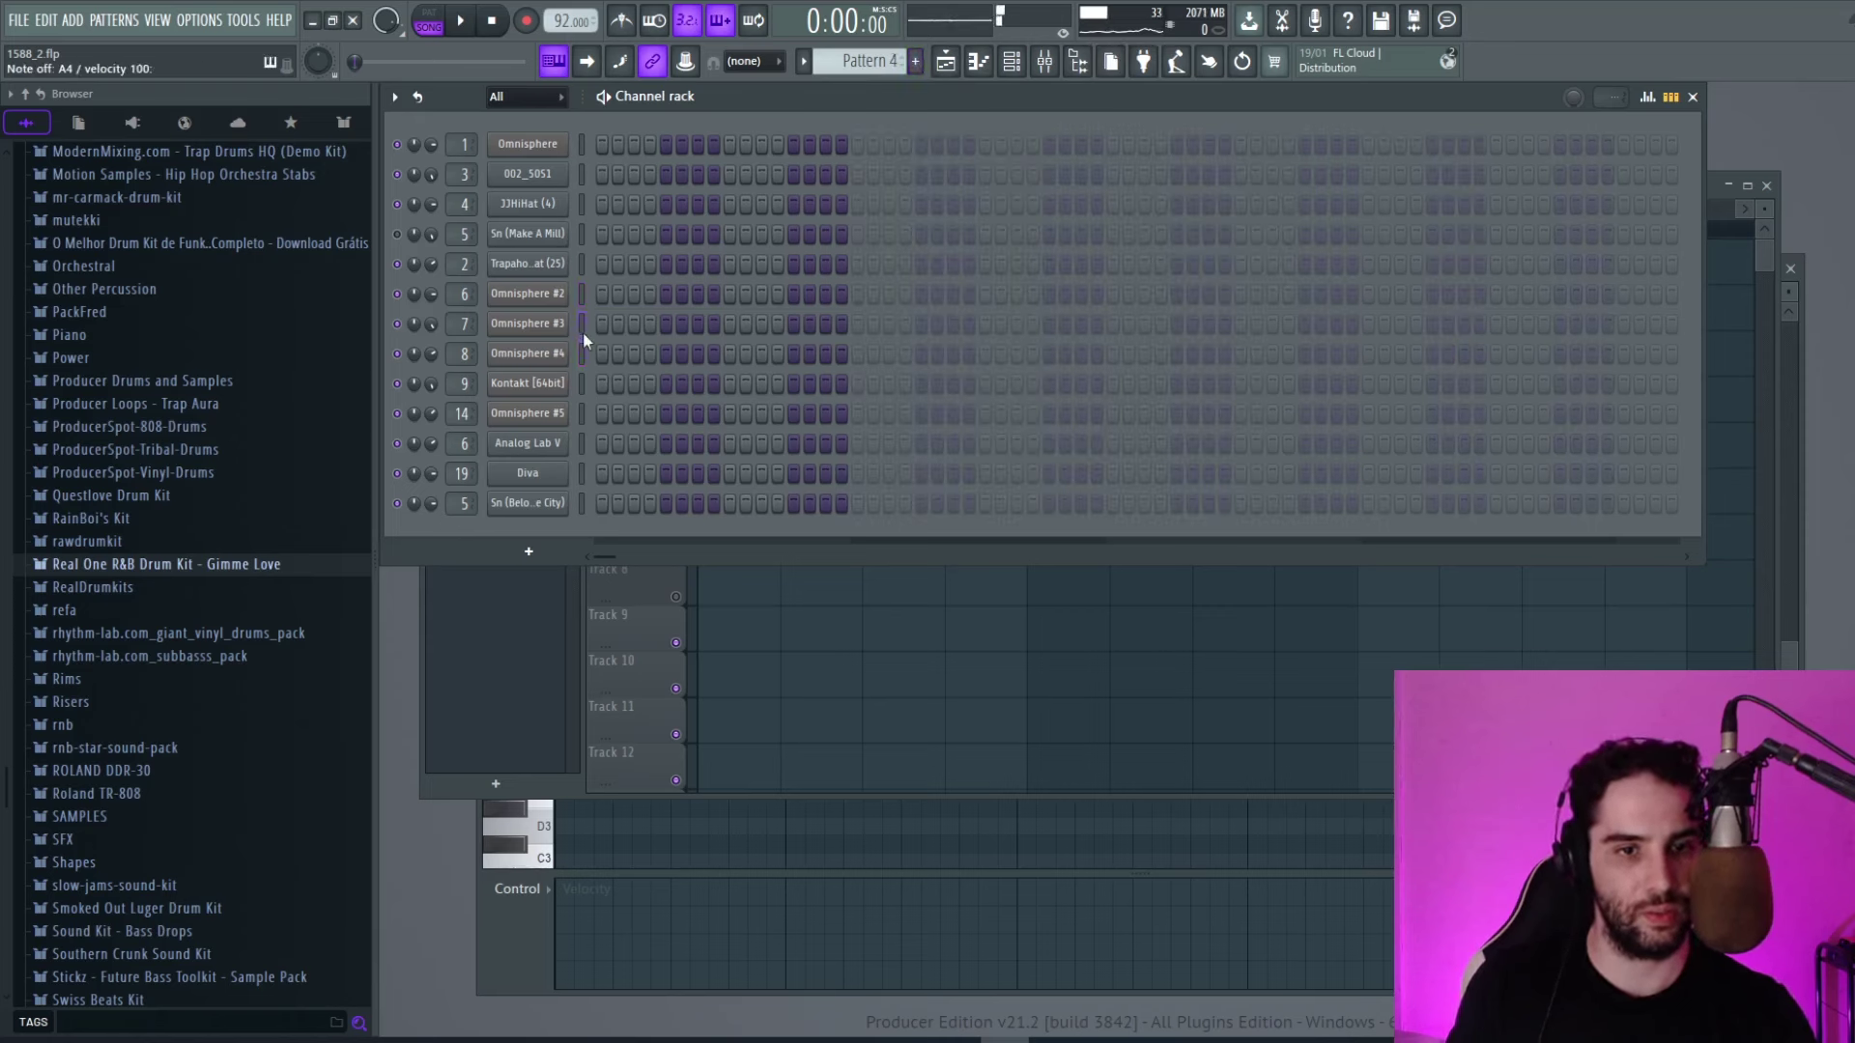
pyautogui.hotkey('ctrl', 'v')
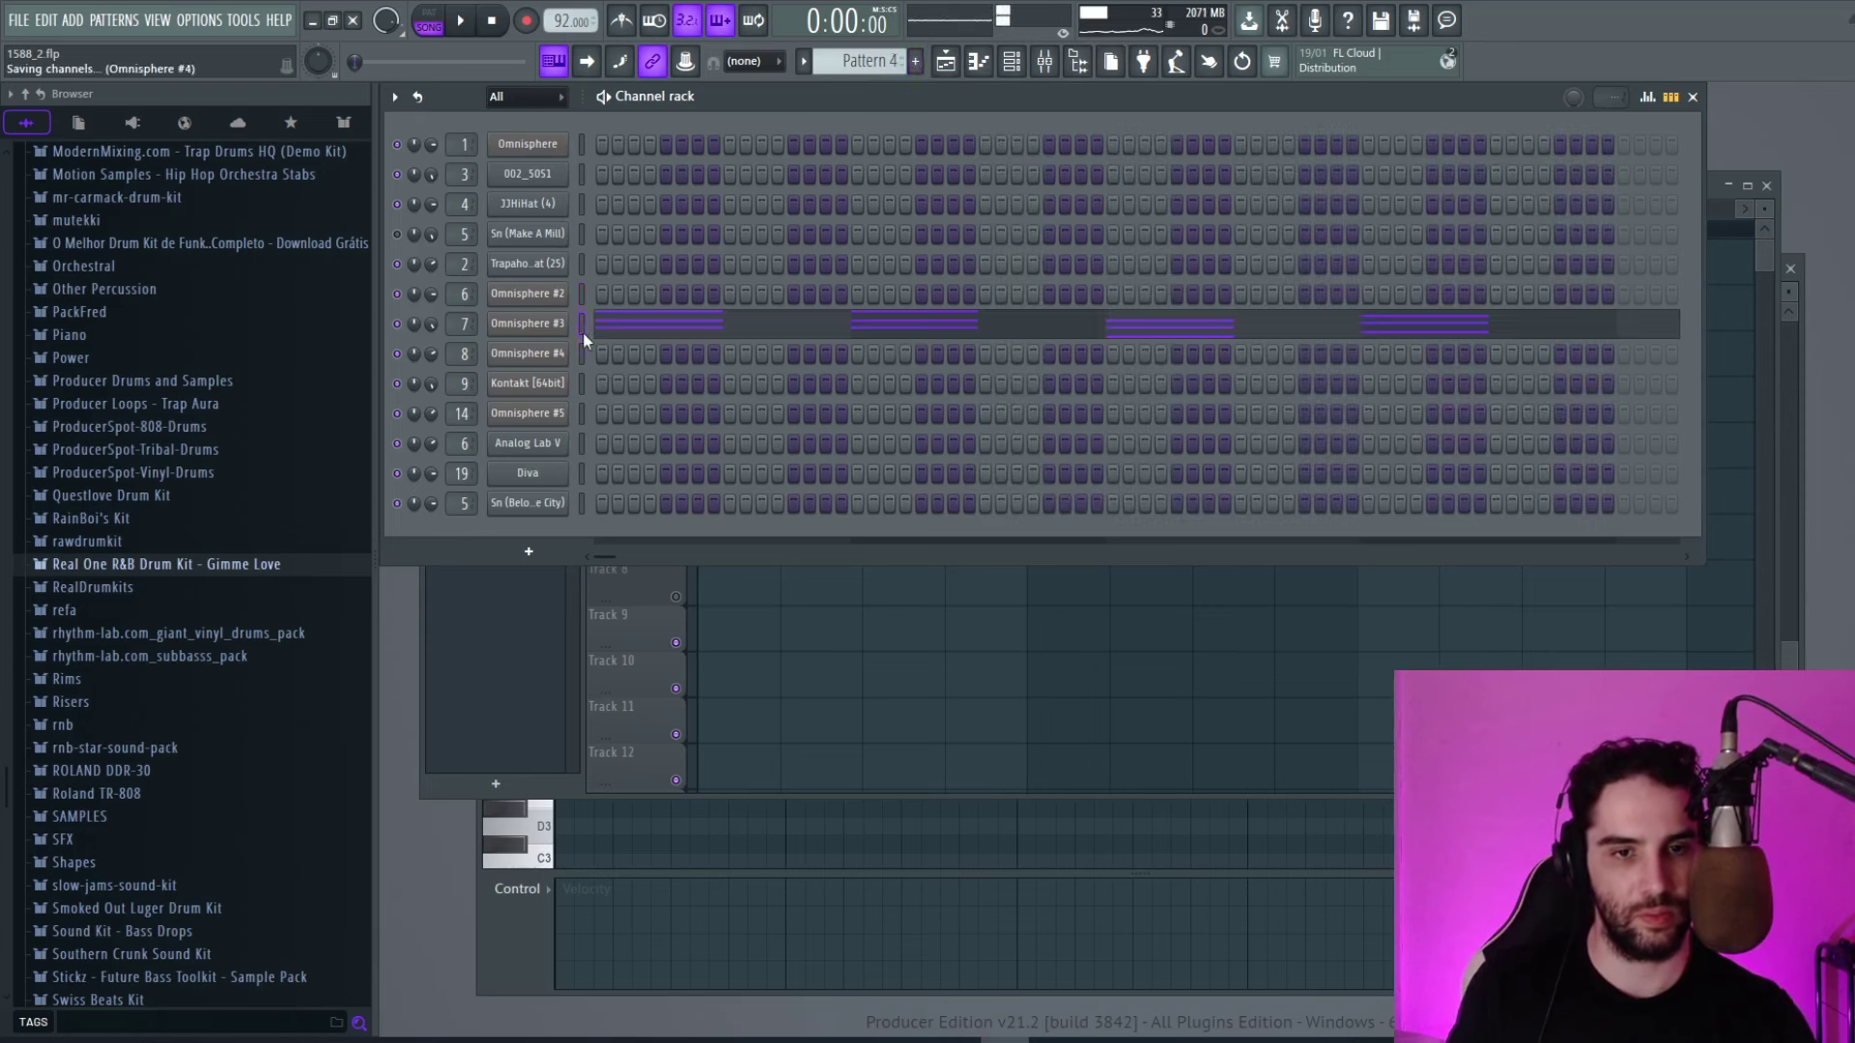
pyautogui.click(465, 22)
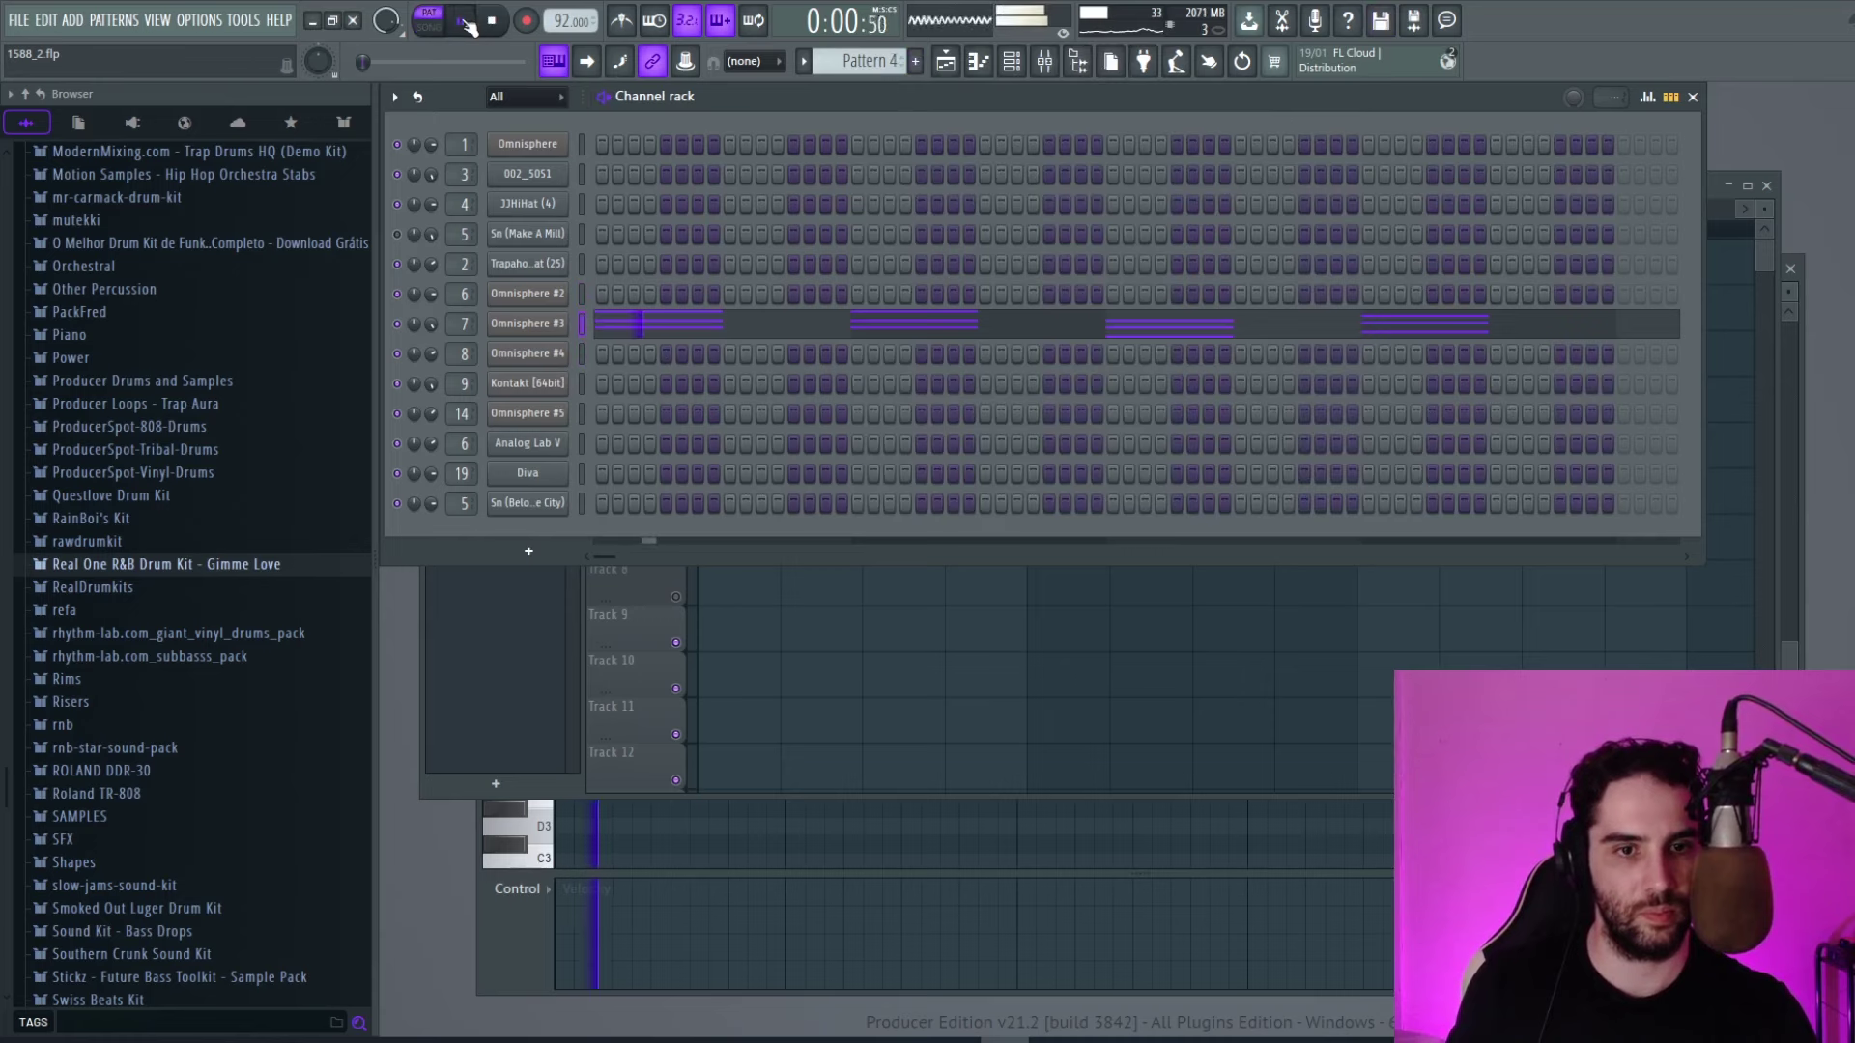
# Lengthen the Omnisphere #3 chord notes to fill each bar, transpose them down one octave and play the result.
pyautogui.click(784, 335)
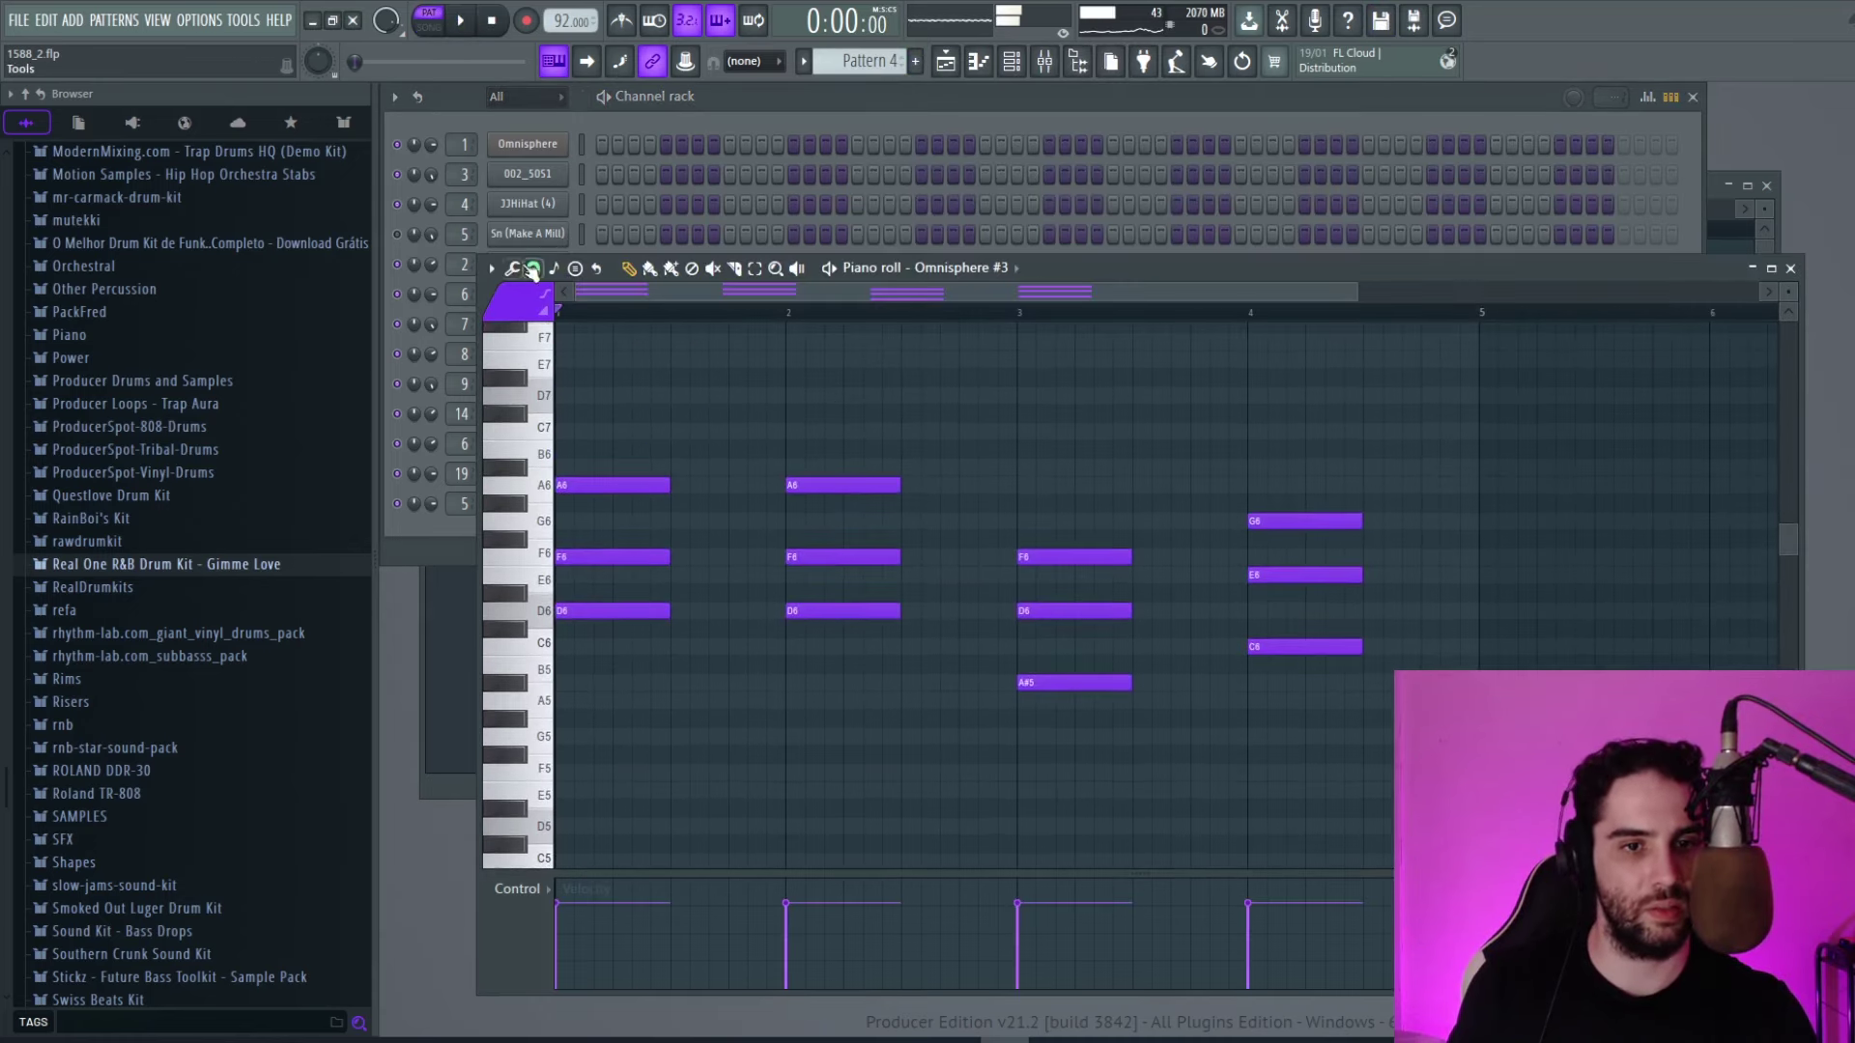
pyautogui.click(513, 268)
pyautogui.click(580, 332)
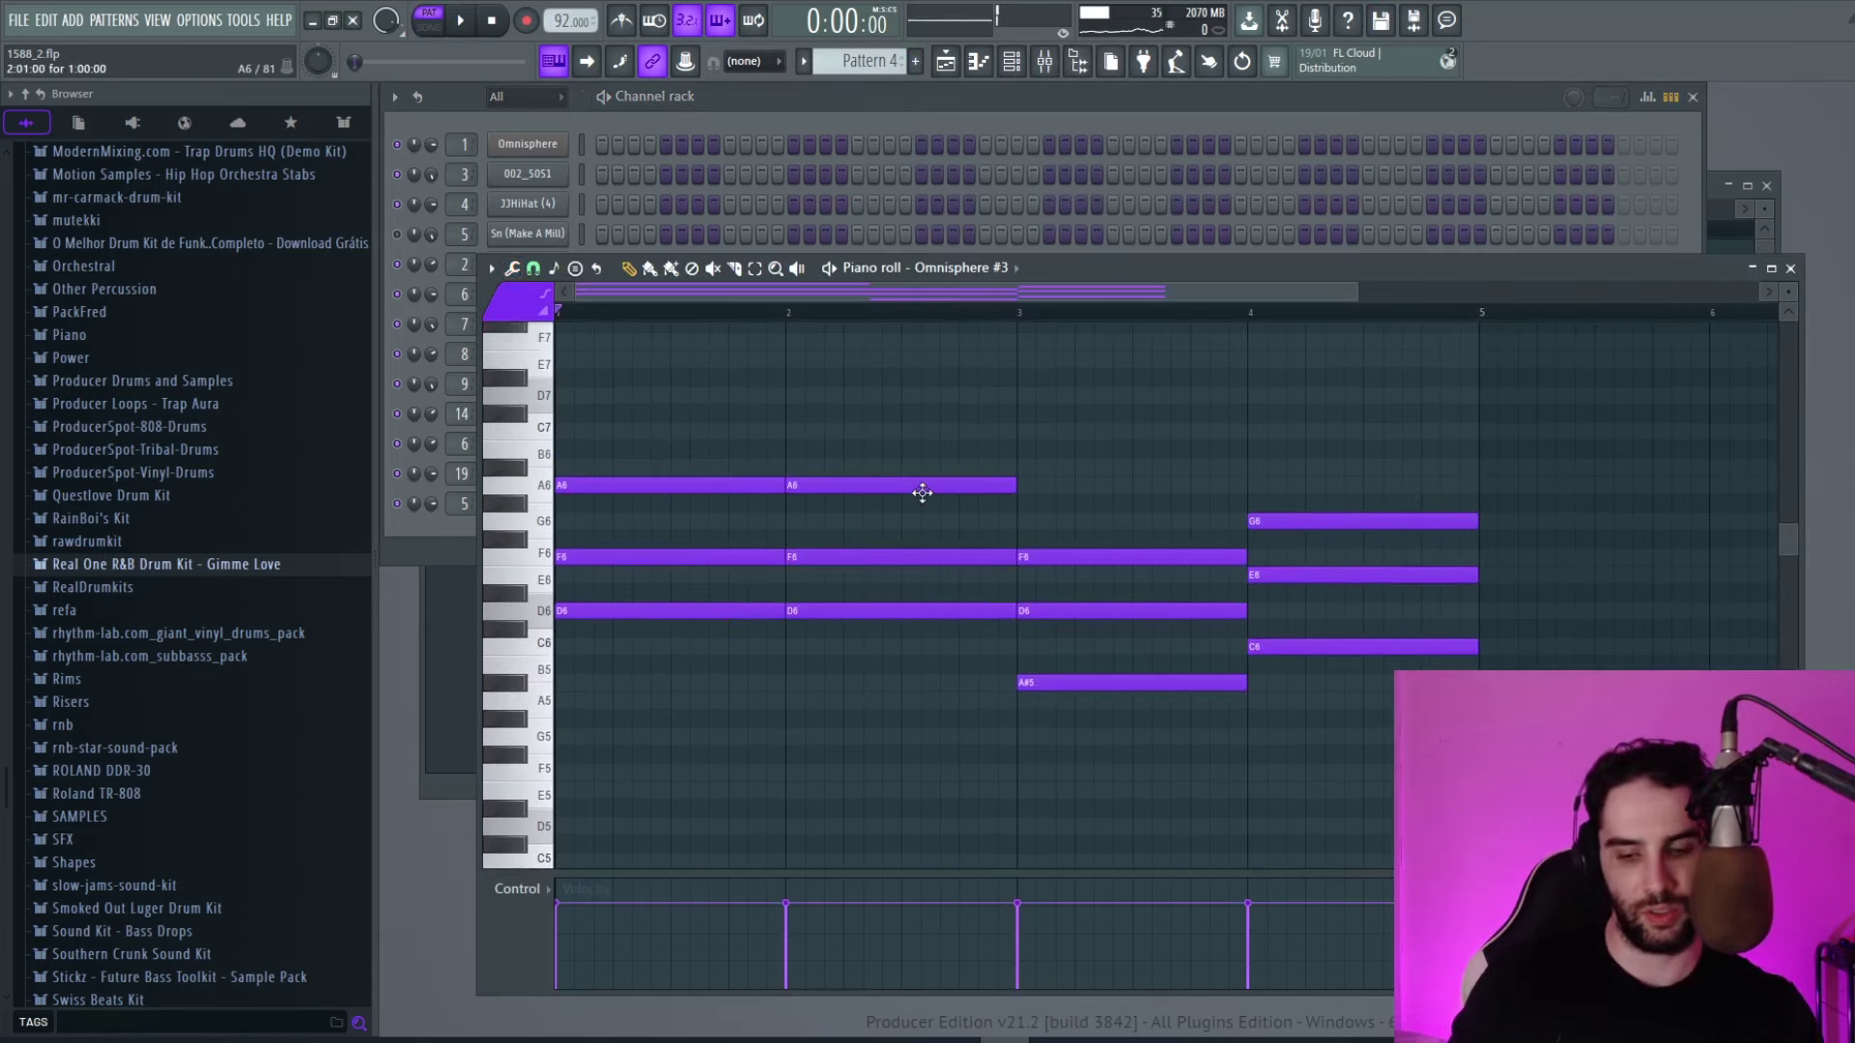
pyautogui.hotkey('ctrl', 'Down')
pyautogui.scroll(-3, 928, 497)
pyautogui.press('space')
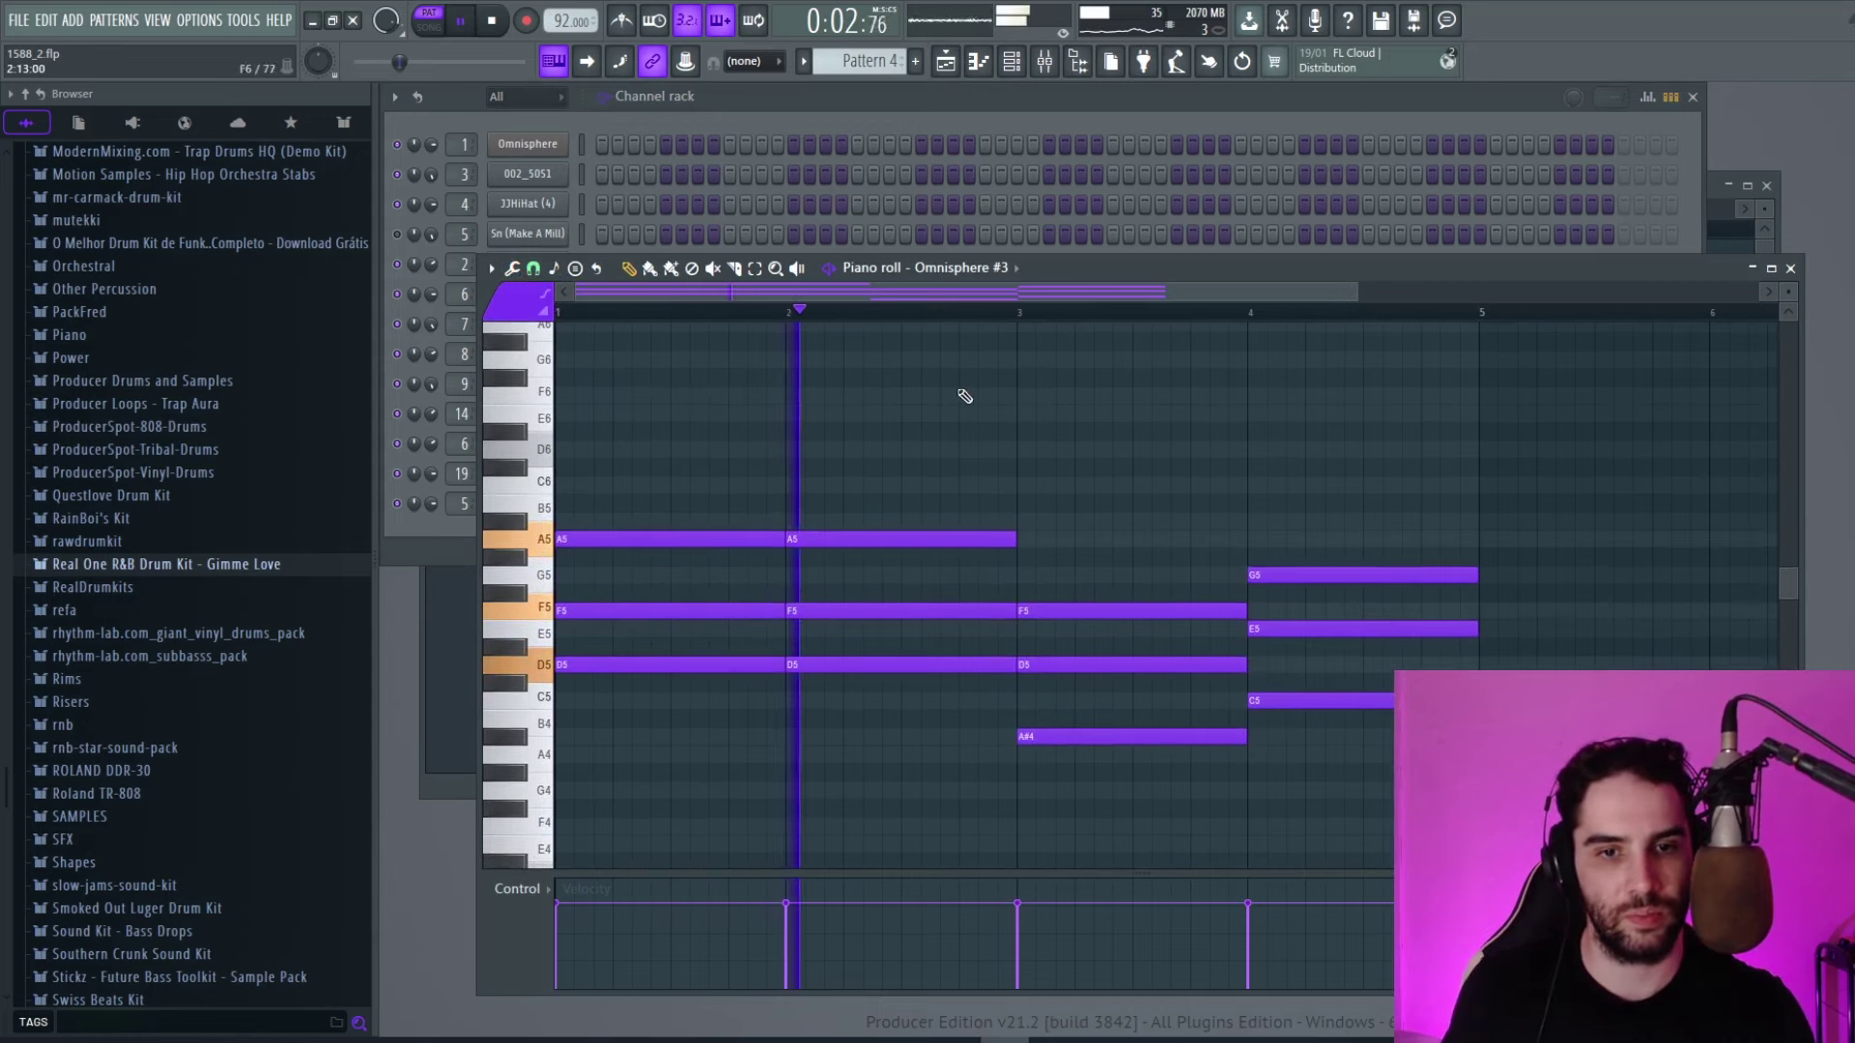
# Stop playback and place Pattern 4 on Track 4 at bar 1 of the playlist.
pyautogui.press('space')
pyautogui.click(946, 61)
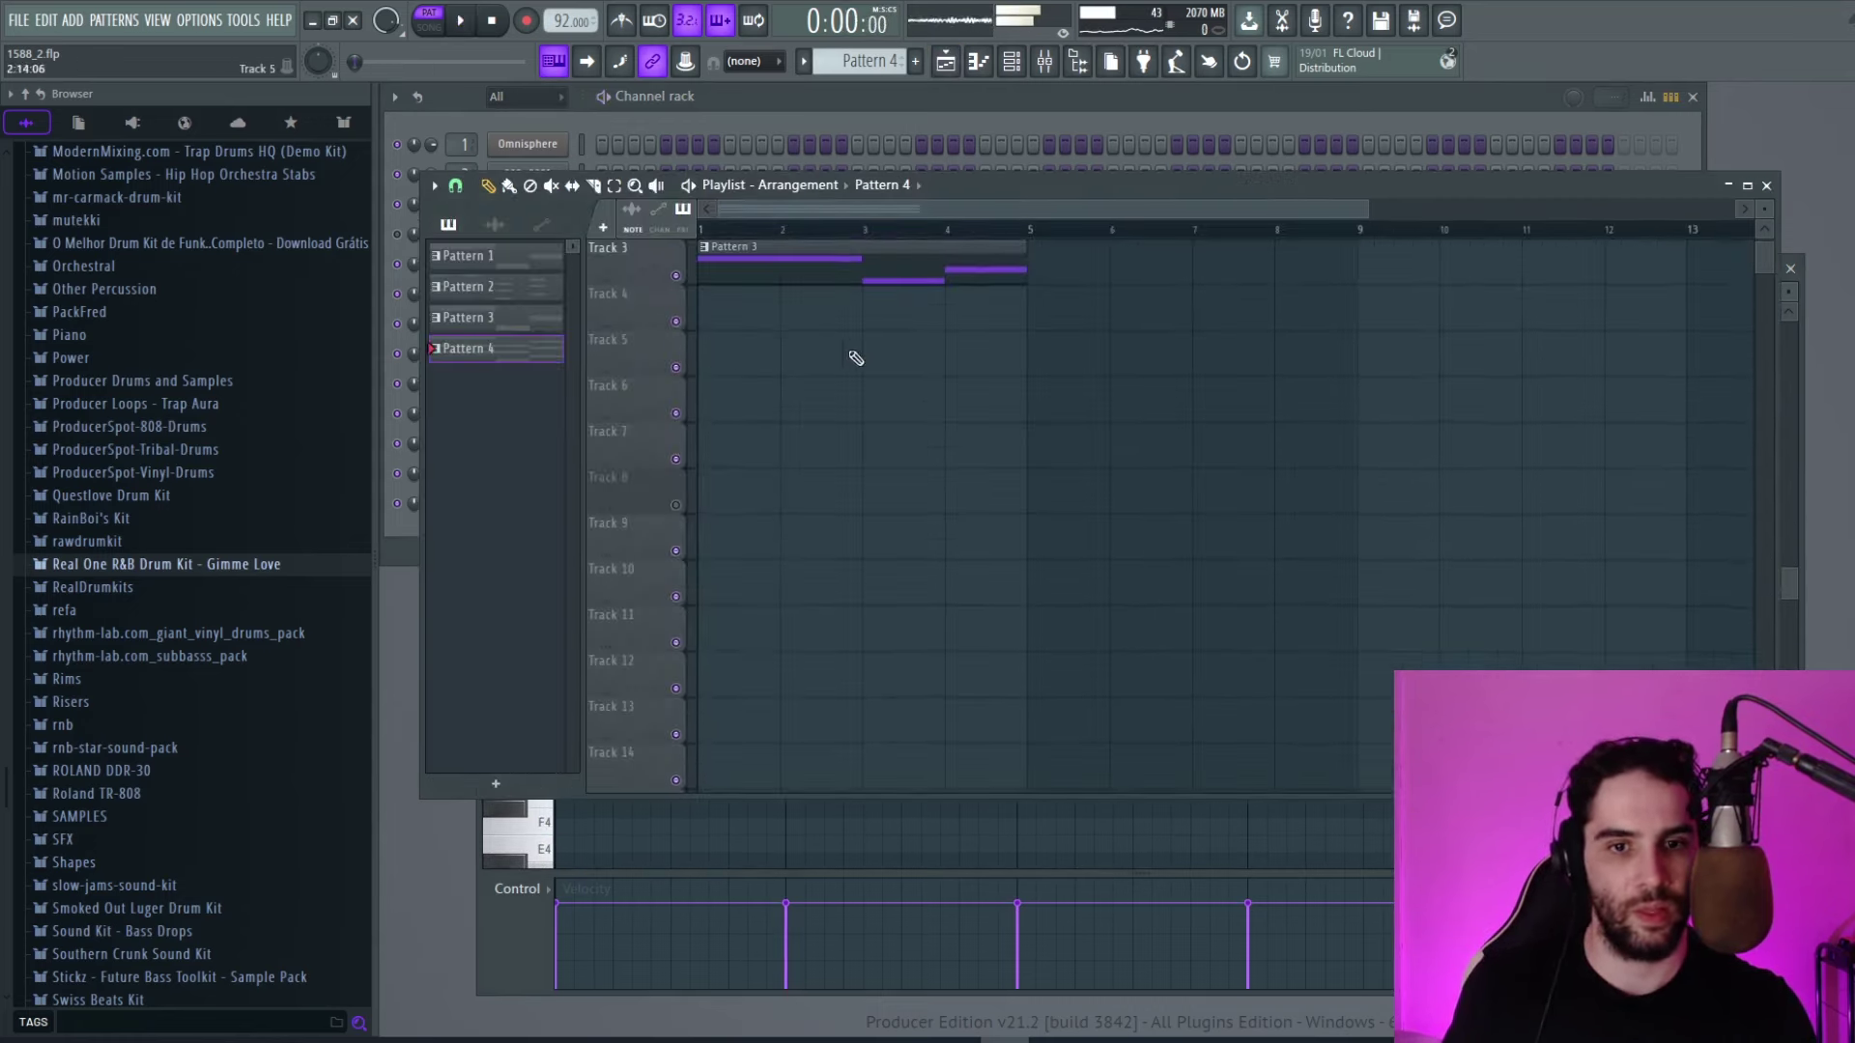
pyautogui.click(794, 327)
# Create an automation clip for the Omnisphere #3 channel volume.
pyautogui.press('F6')
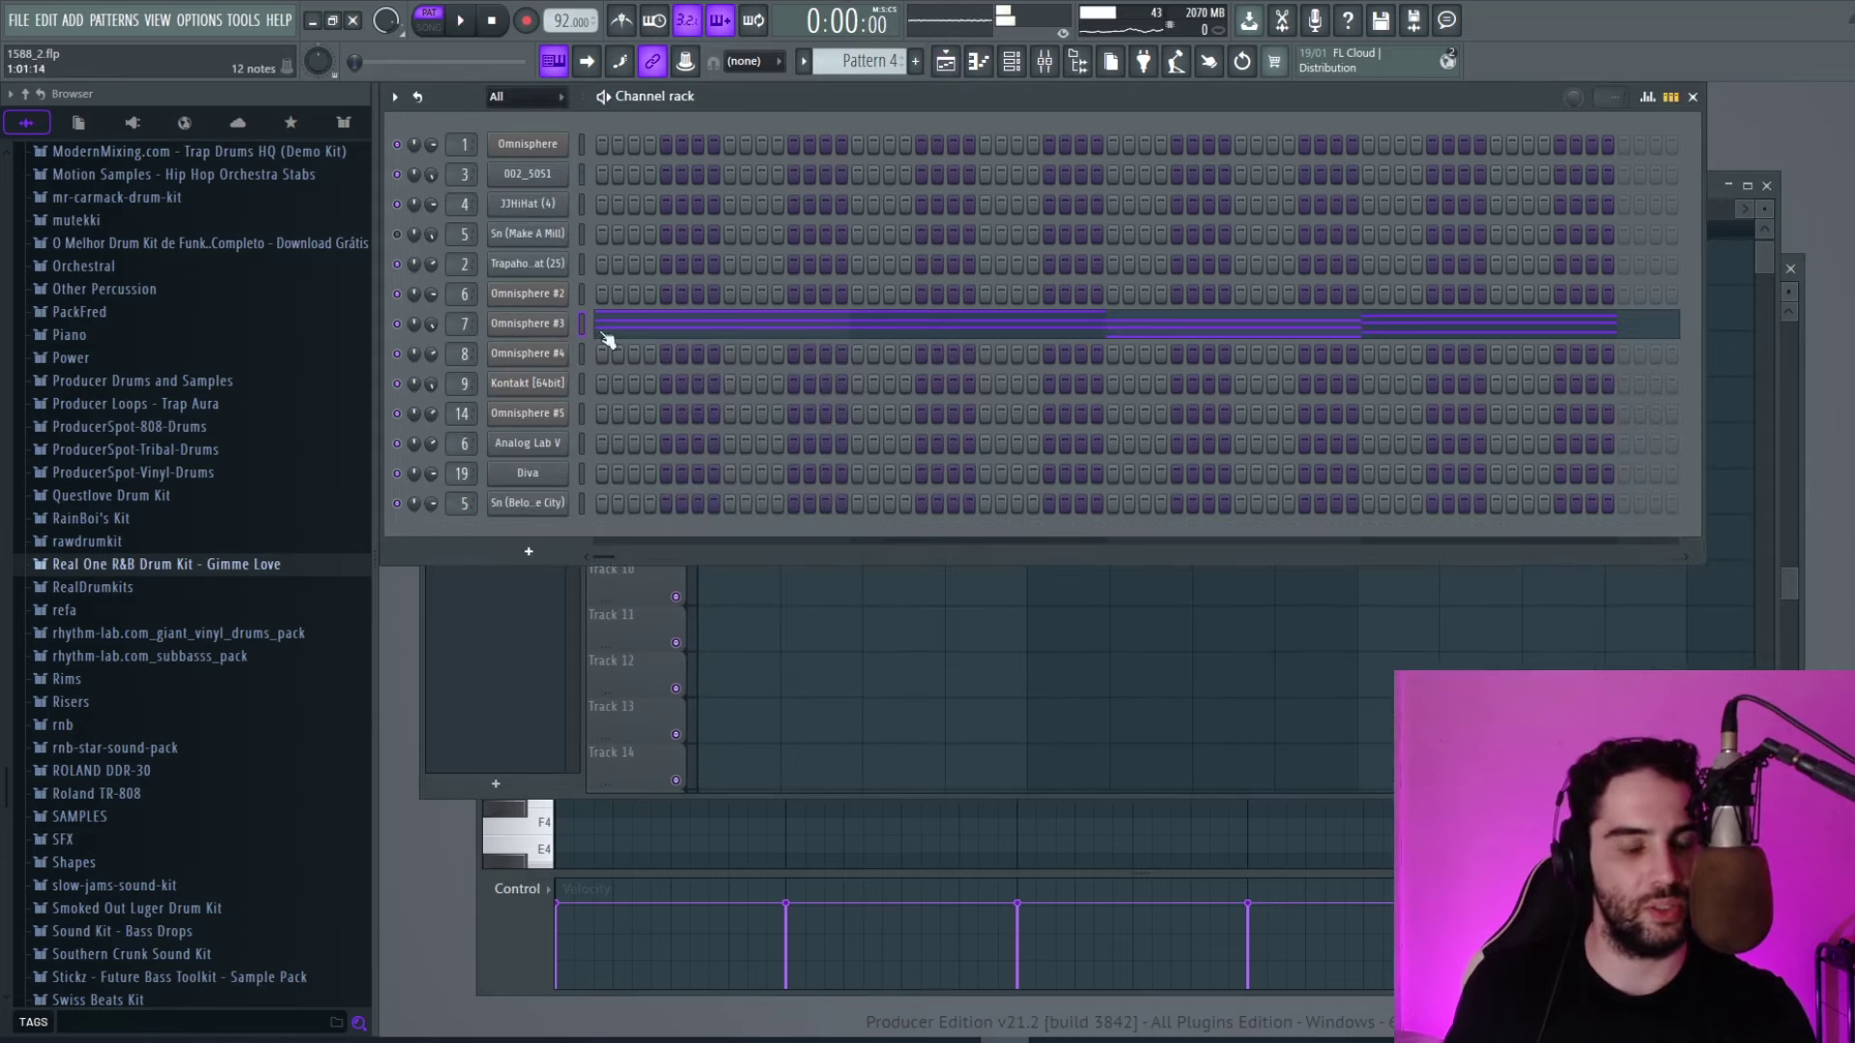
pyautogui.rightClick(433, 323)
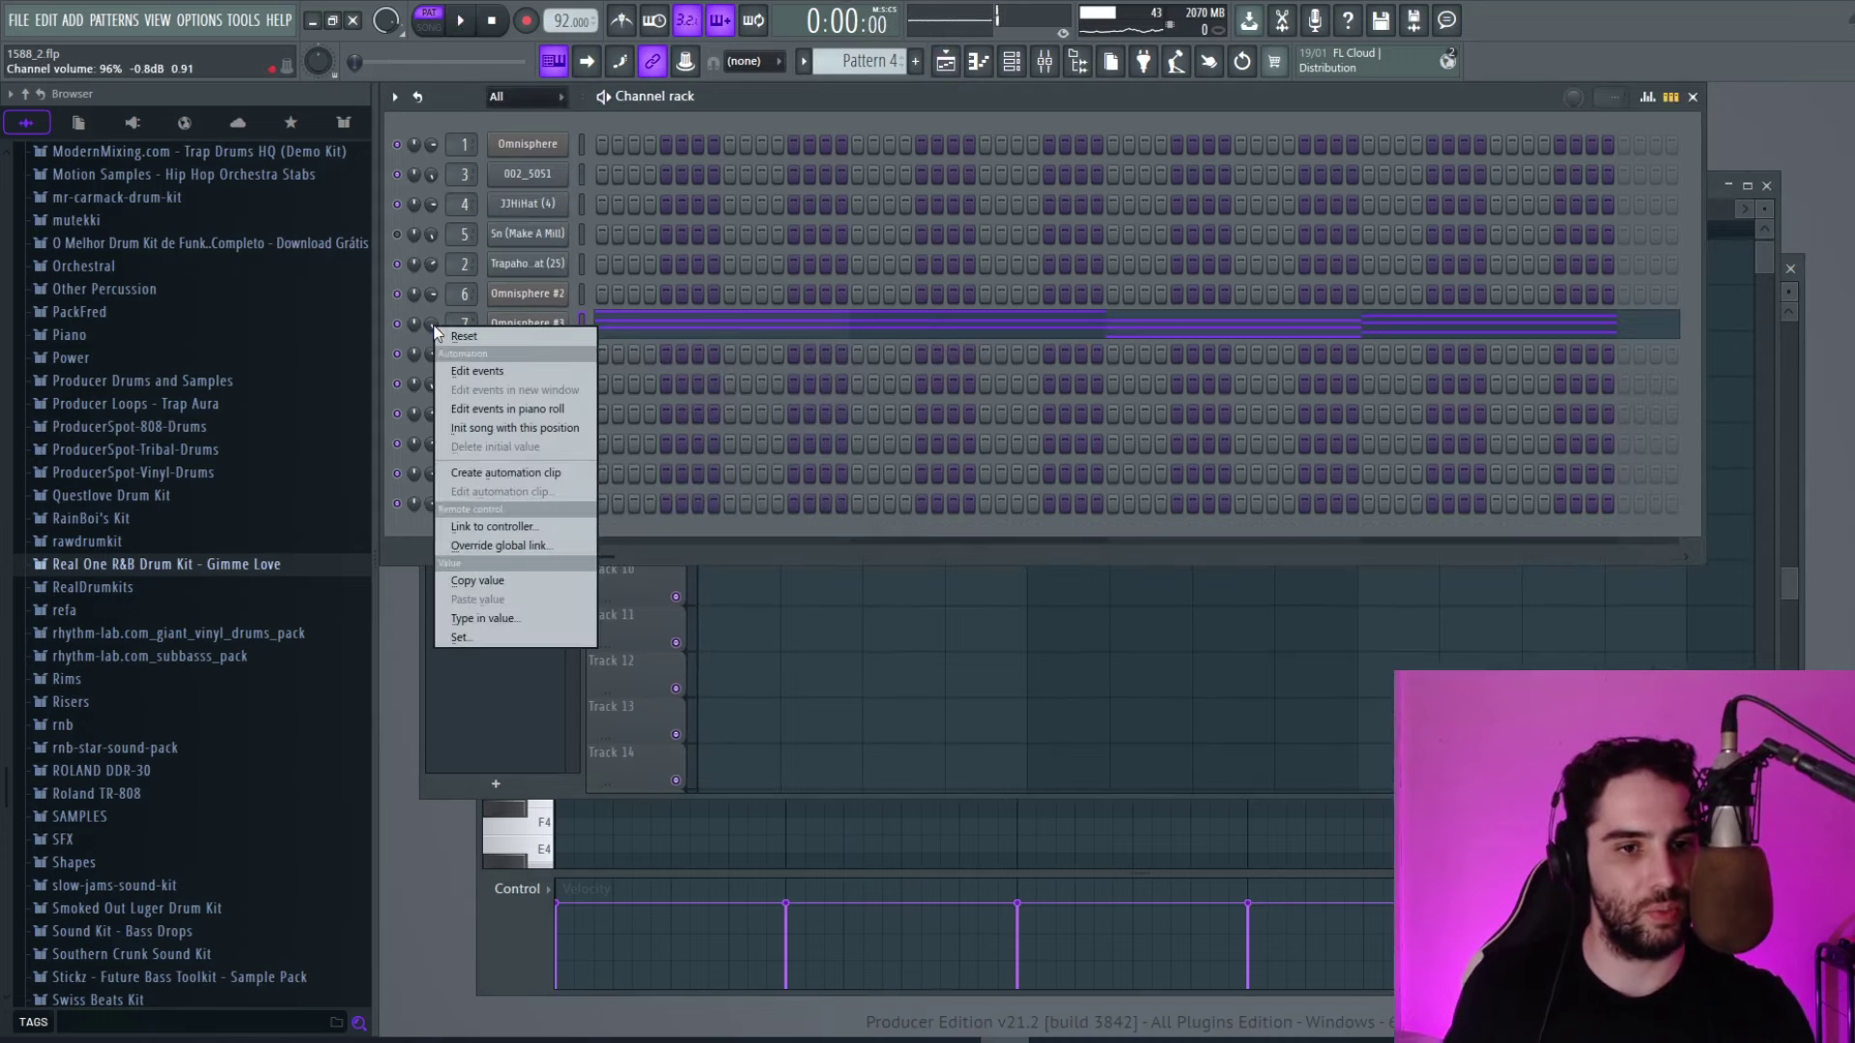
pyautogui.click(512, 478)
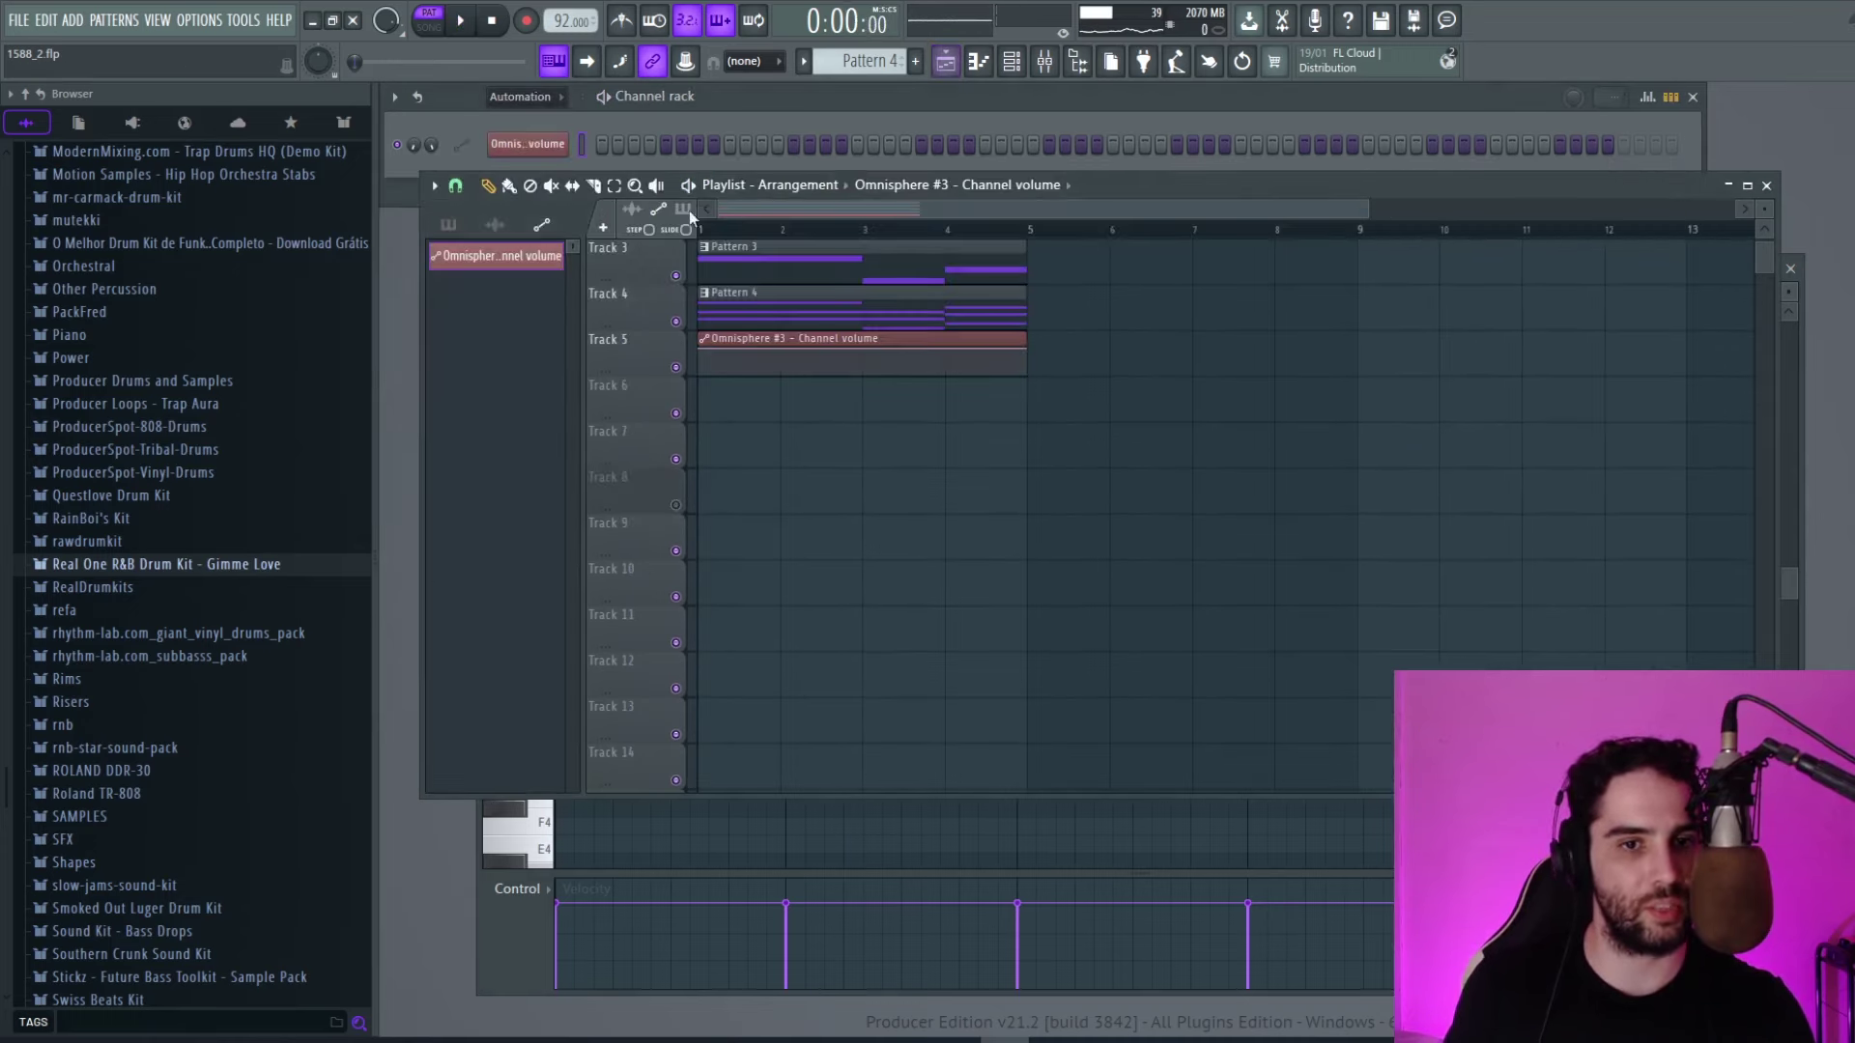
# Shape the Omnisphere #3 volume automation on Track 5 into a ramp rising from zero in each of the four bars.
pyautogui.click(638, 187)
pyautogui.moveTo(697, 242); pyautogui.dragTo(1071, 421)
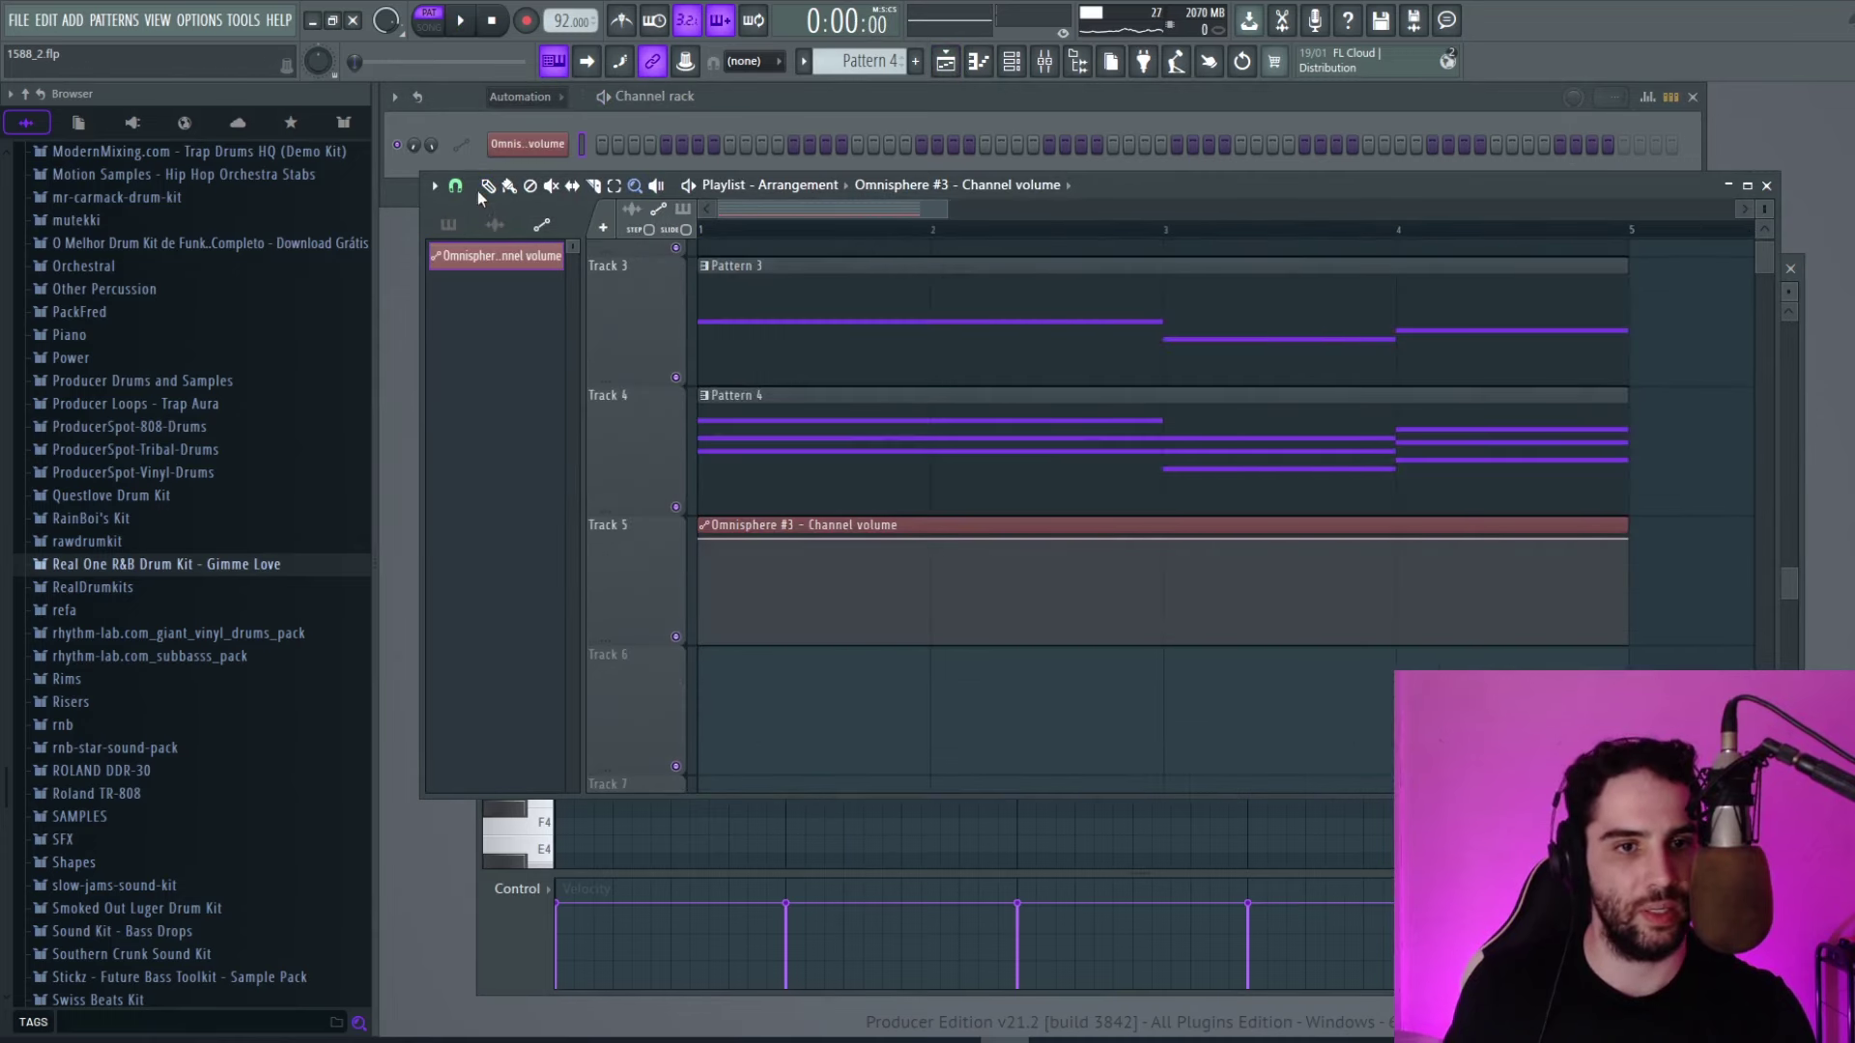
pyautogui.moveTo(702, 540); pyautogui.dragTo(786, 662)
pyautogui.rightClick(931, 542)
pyautogui.rightClick(931, 633)
# Play the arrangement in song mode to hear the Omnisphere #3 volume ramps with the other patterns.
pyautogui.press('space')
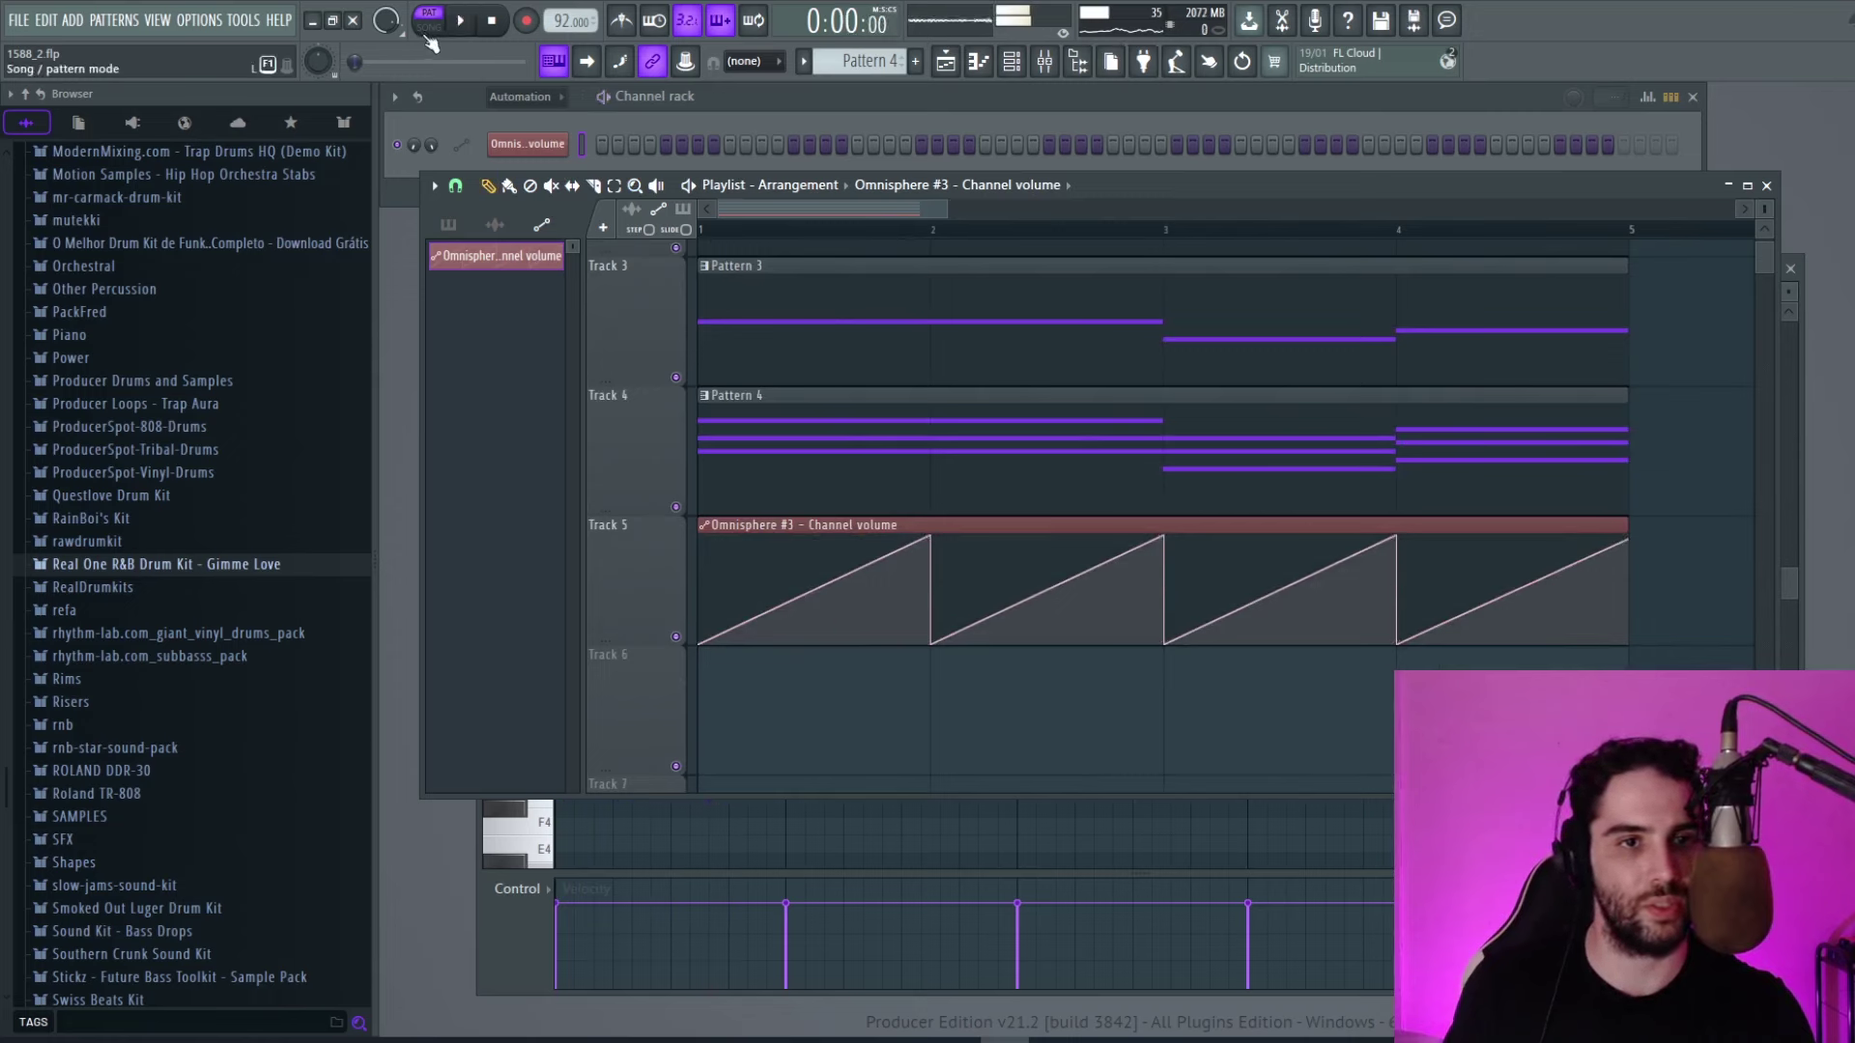
pyautogui.click(428, 37)
pyautogui.press('space')
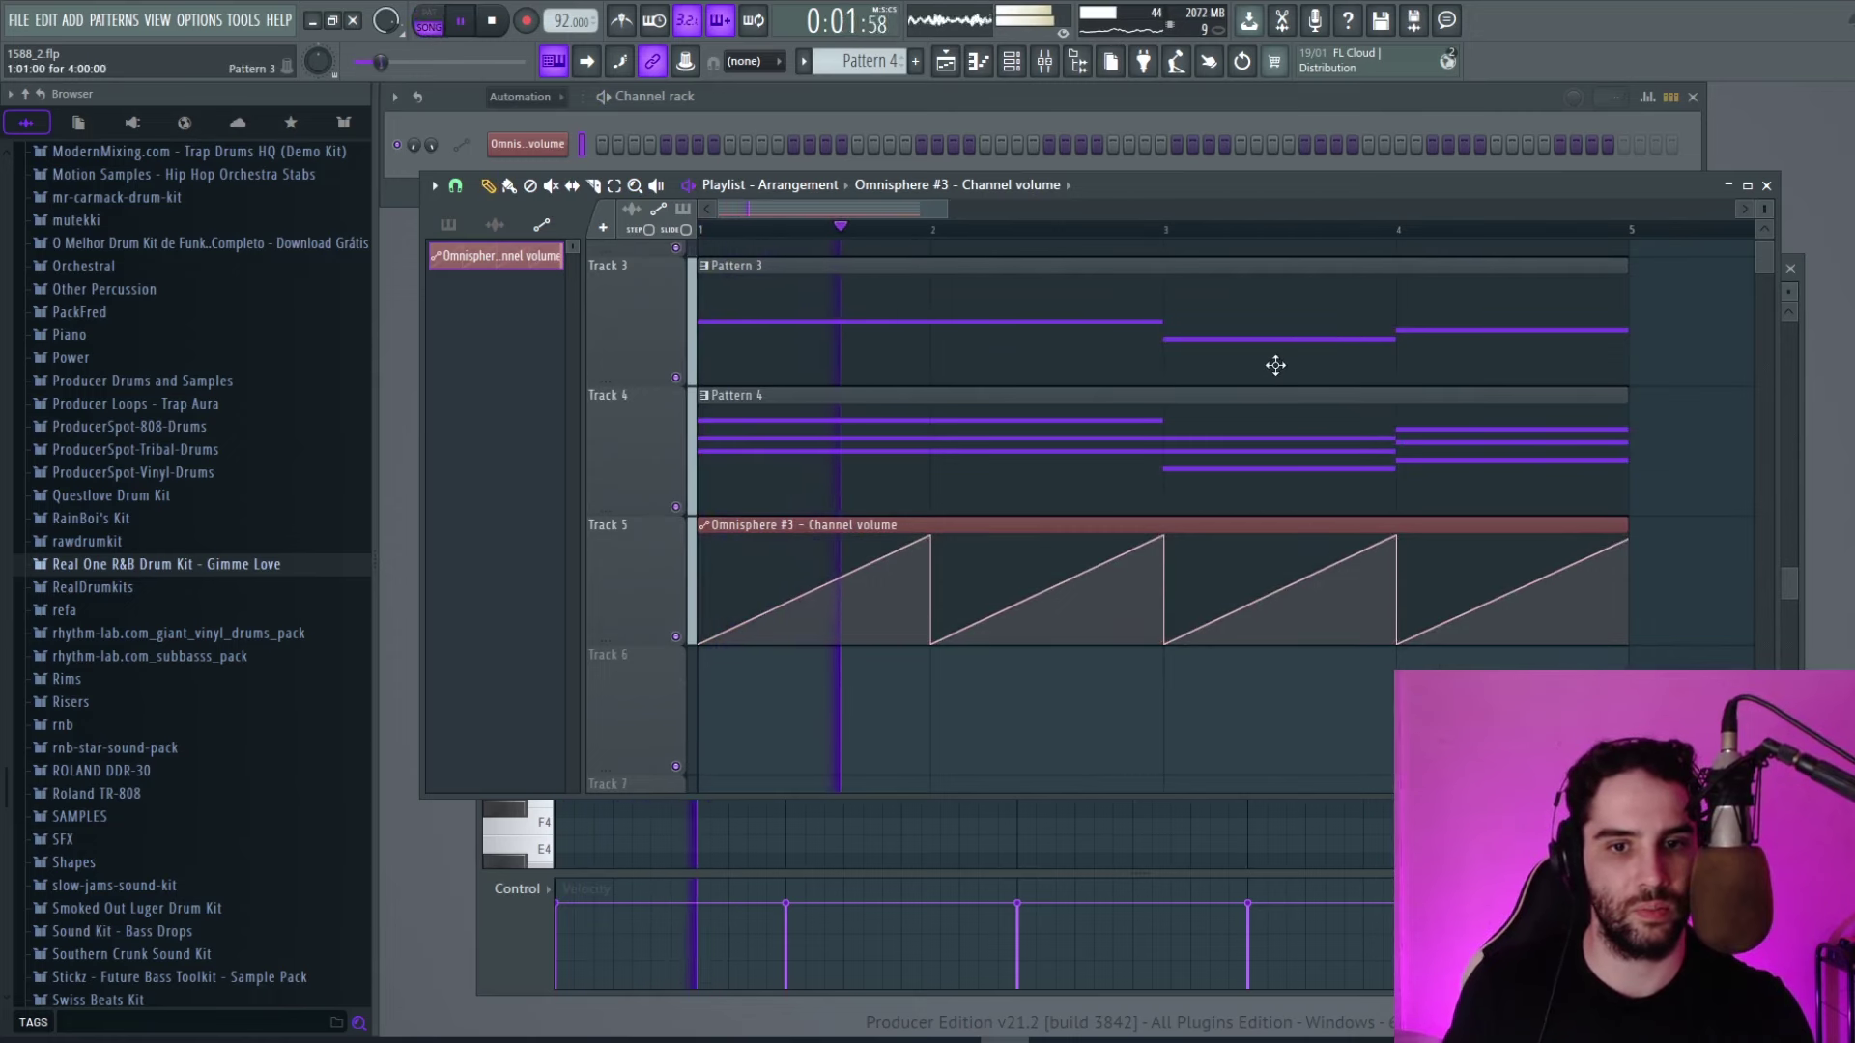
# Raise the Omnisphere #3 mixer track's volume to 86% during playback.
pyautogui.click(1655, 165)
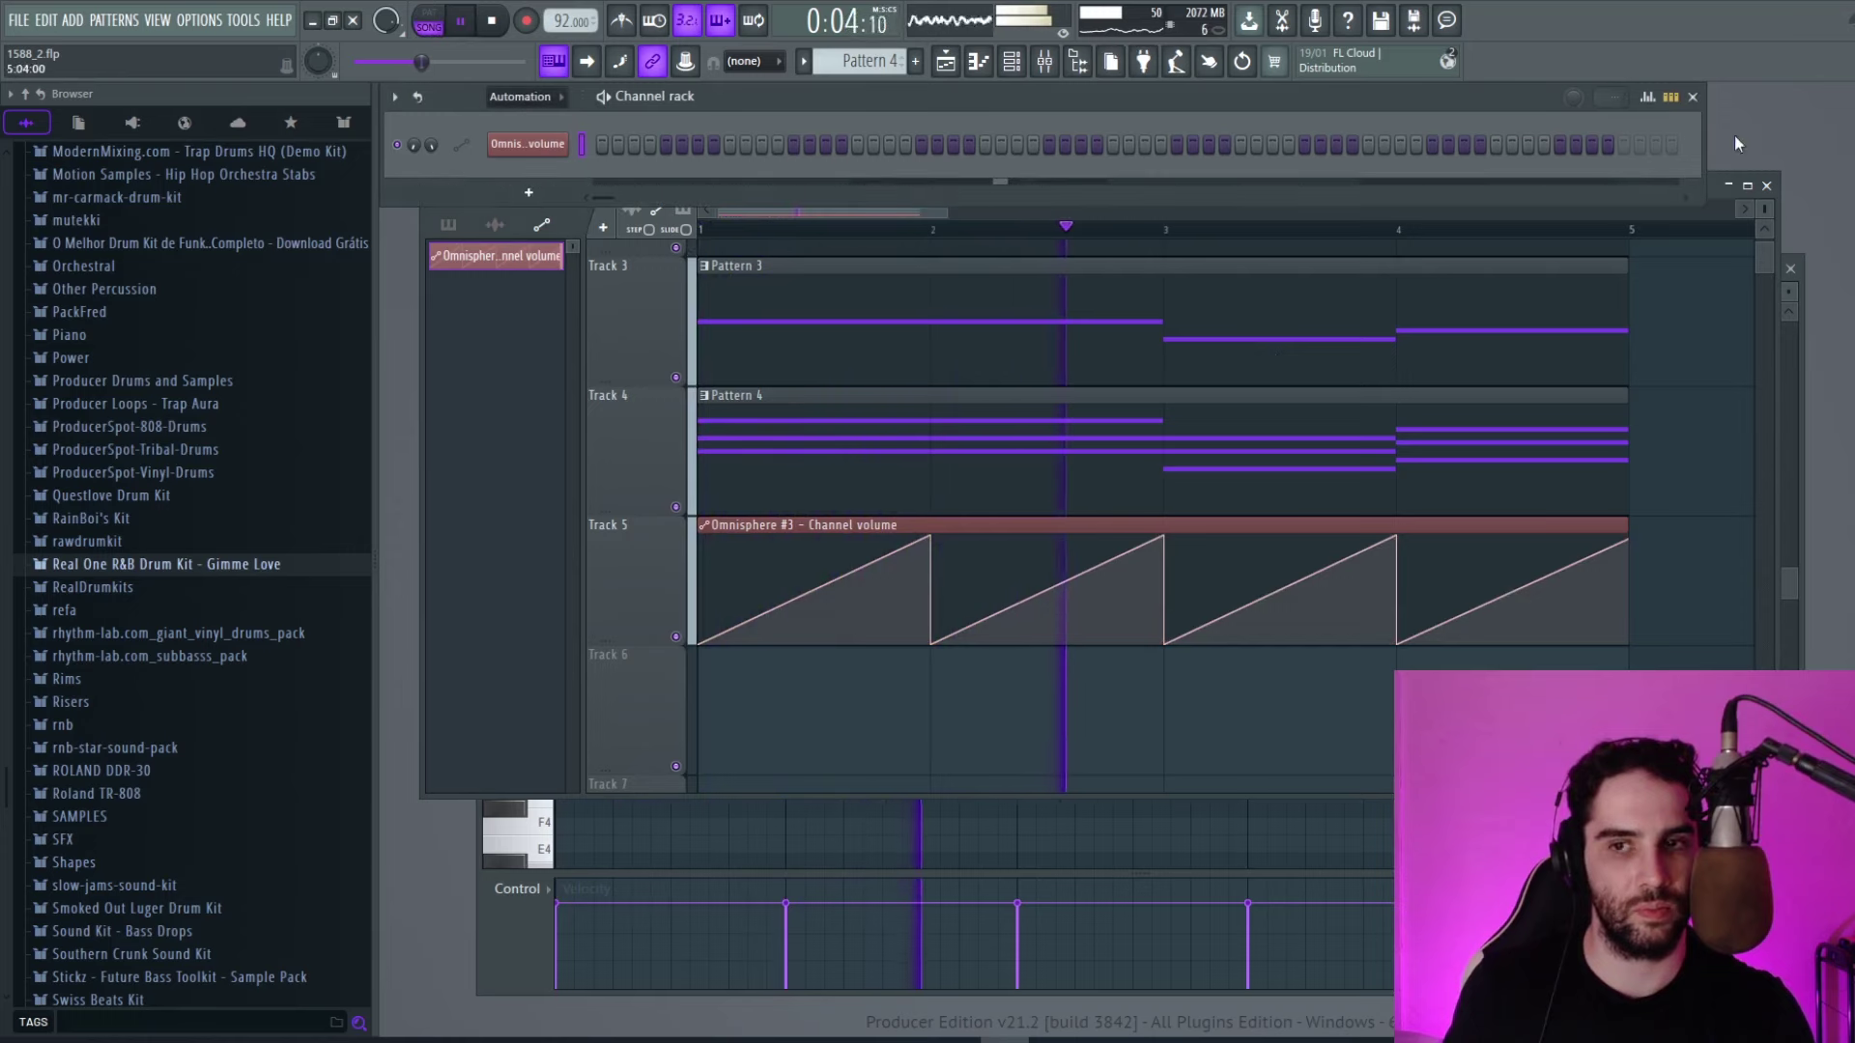
pyautogui.click(1043, 67)
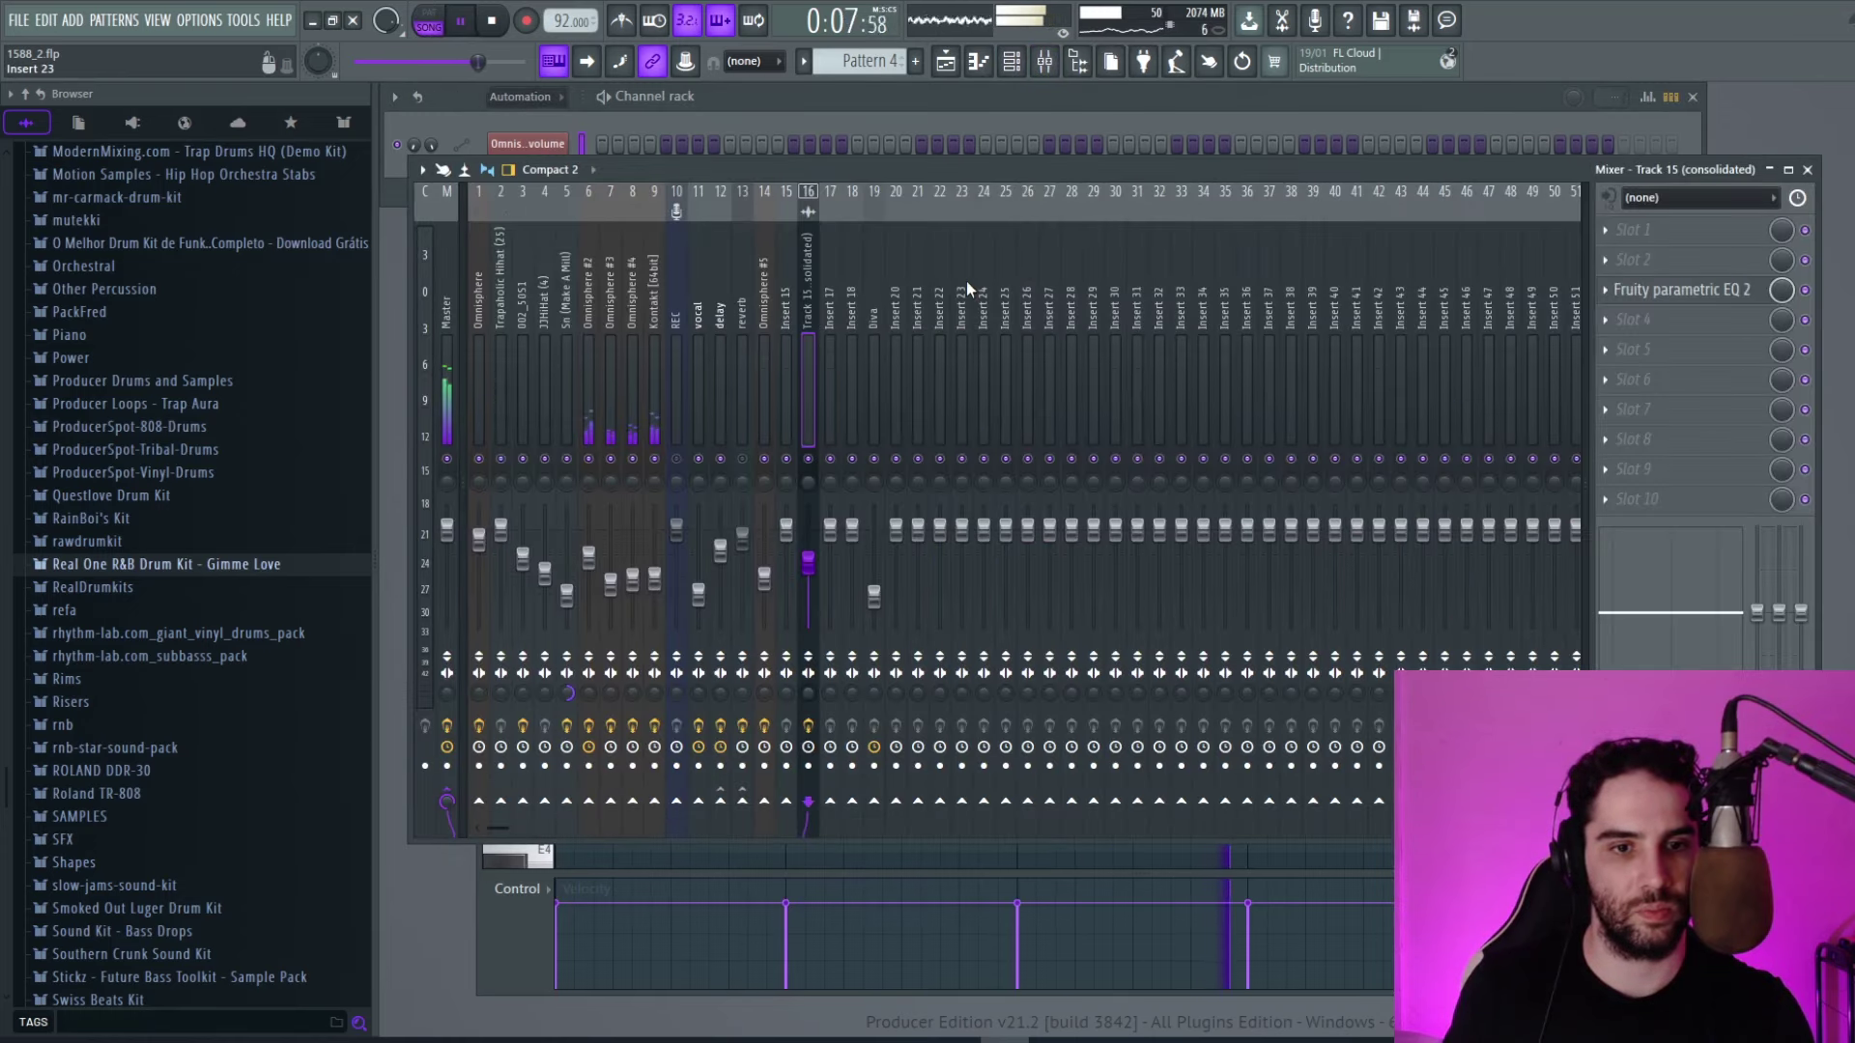
pyautogui.moveTo(618, 584); pyautogui.dragTo(618, 552)
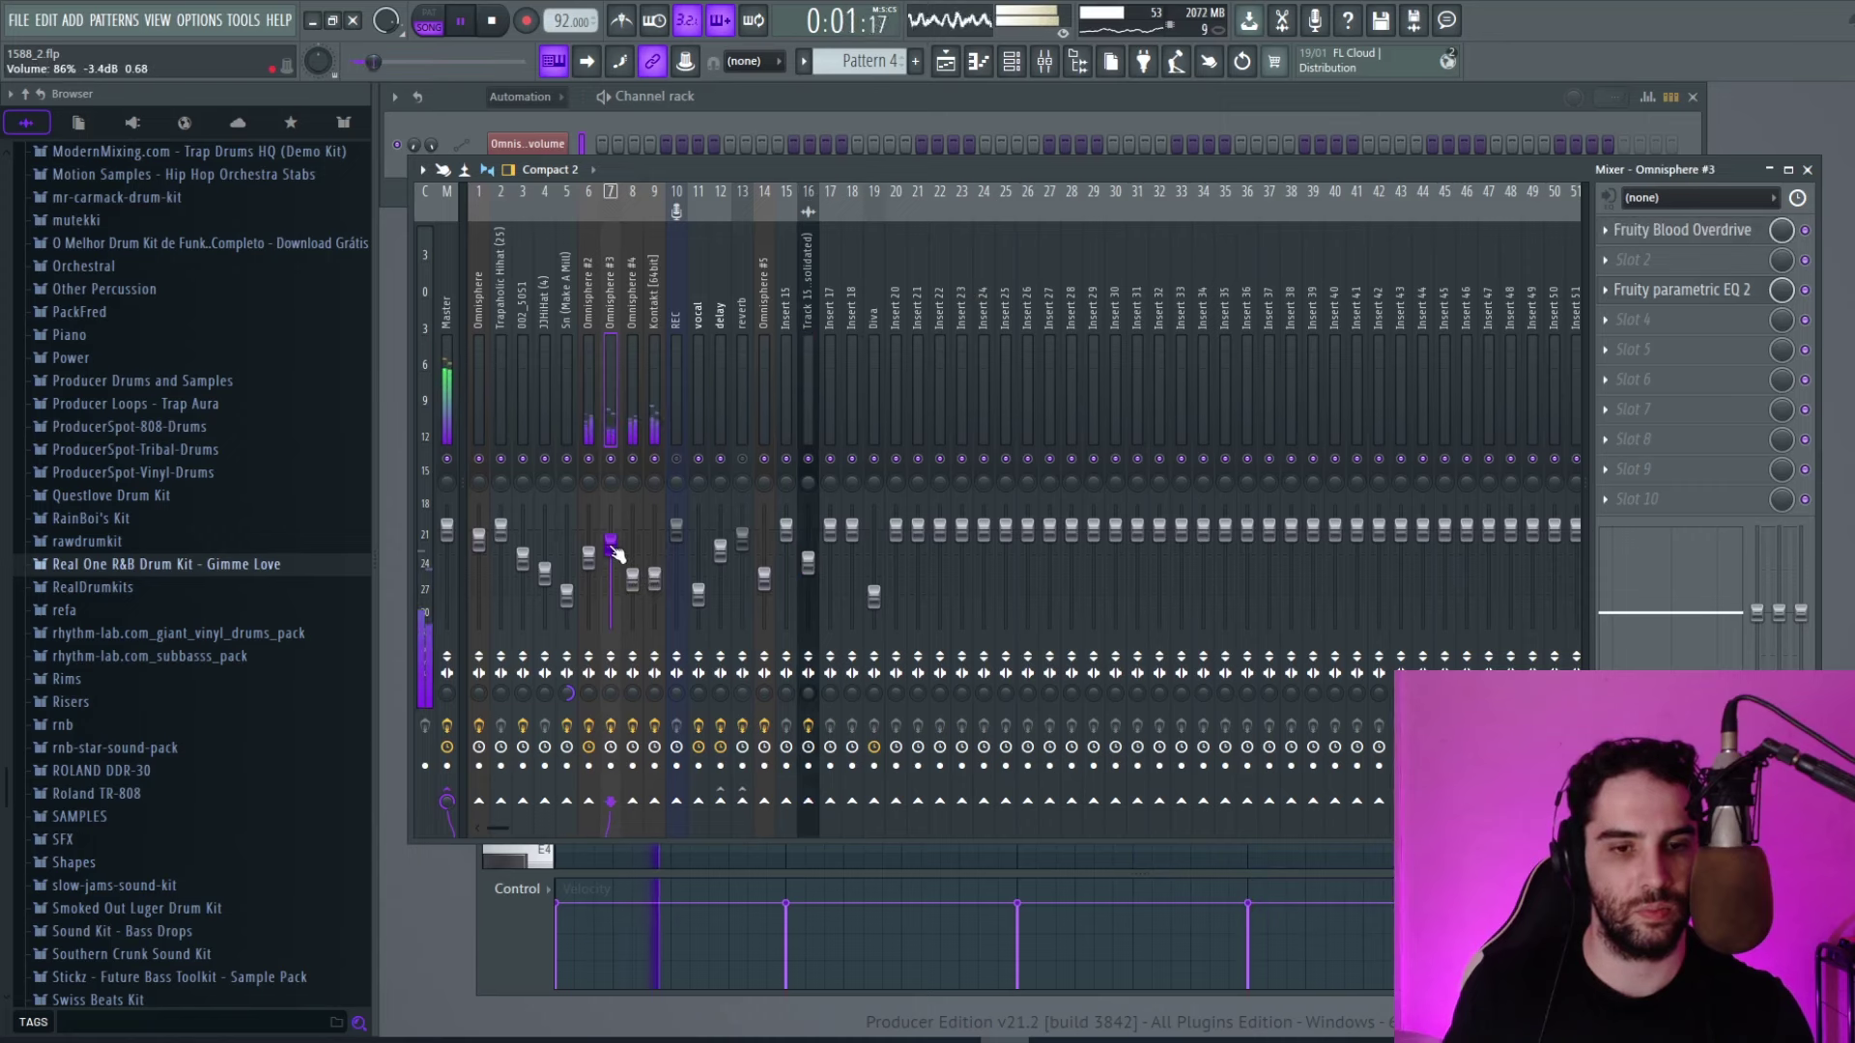
# Lower the Omnisphere #3 mixer track's volume during playback and display all channels in the channel rack.
pyautogui.moveTo(616, 552); pyautogui.dragTo(615, 556)
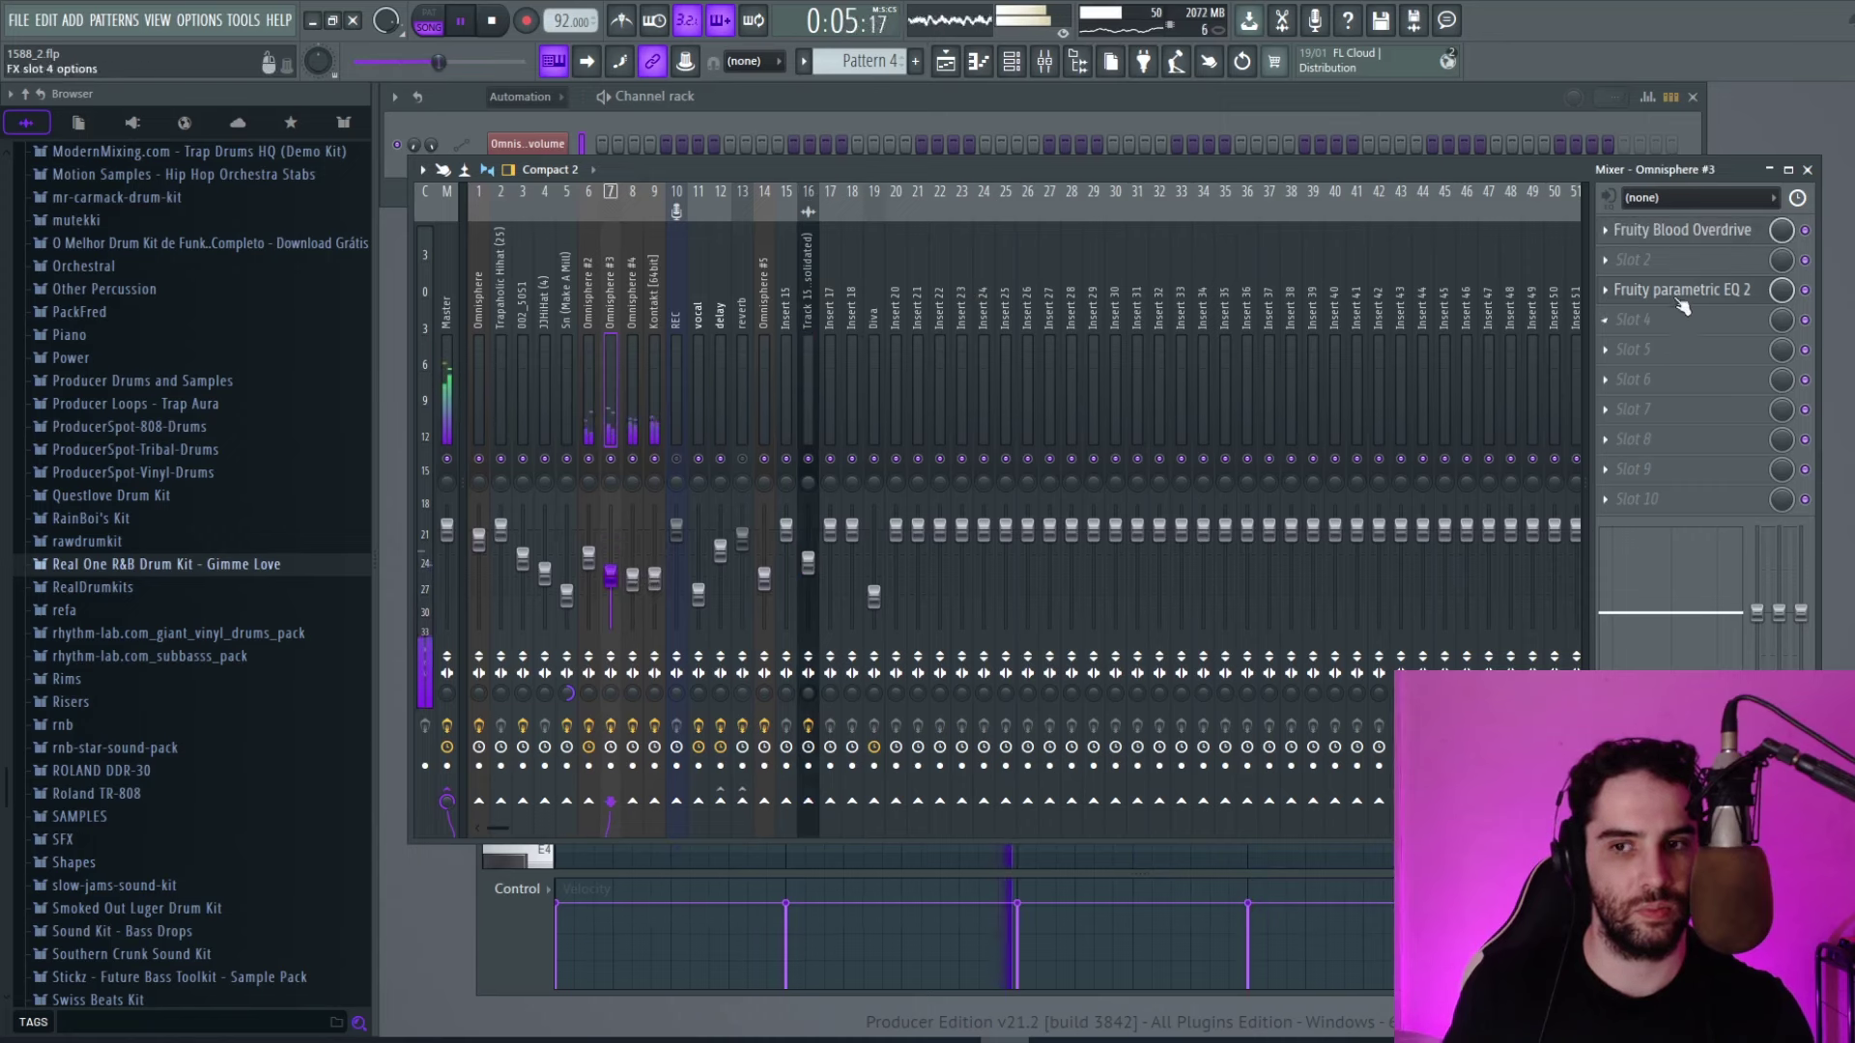
pyautogui.press('space')
pyautogui.press('F9')
pyautogui.click(547, 98)
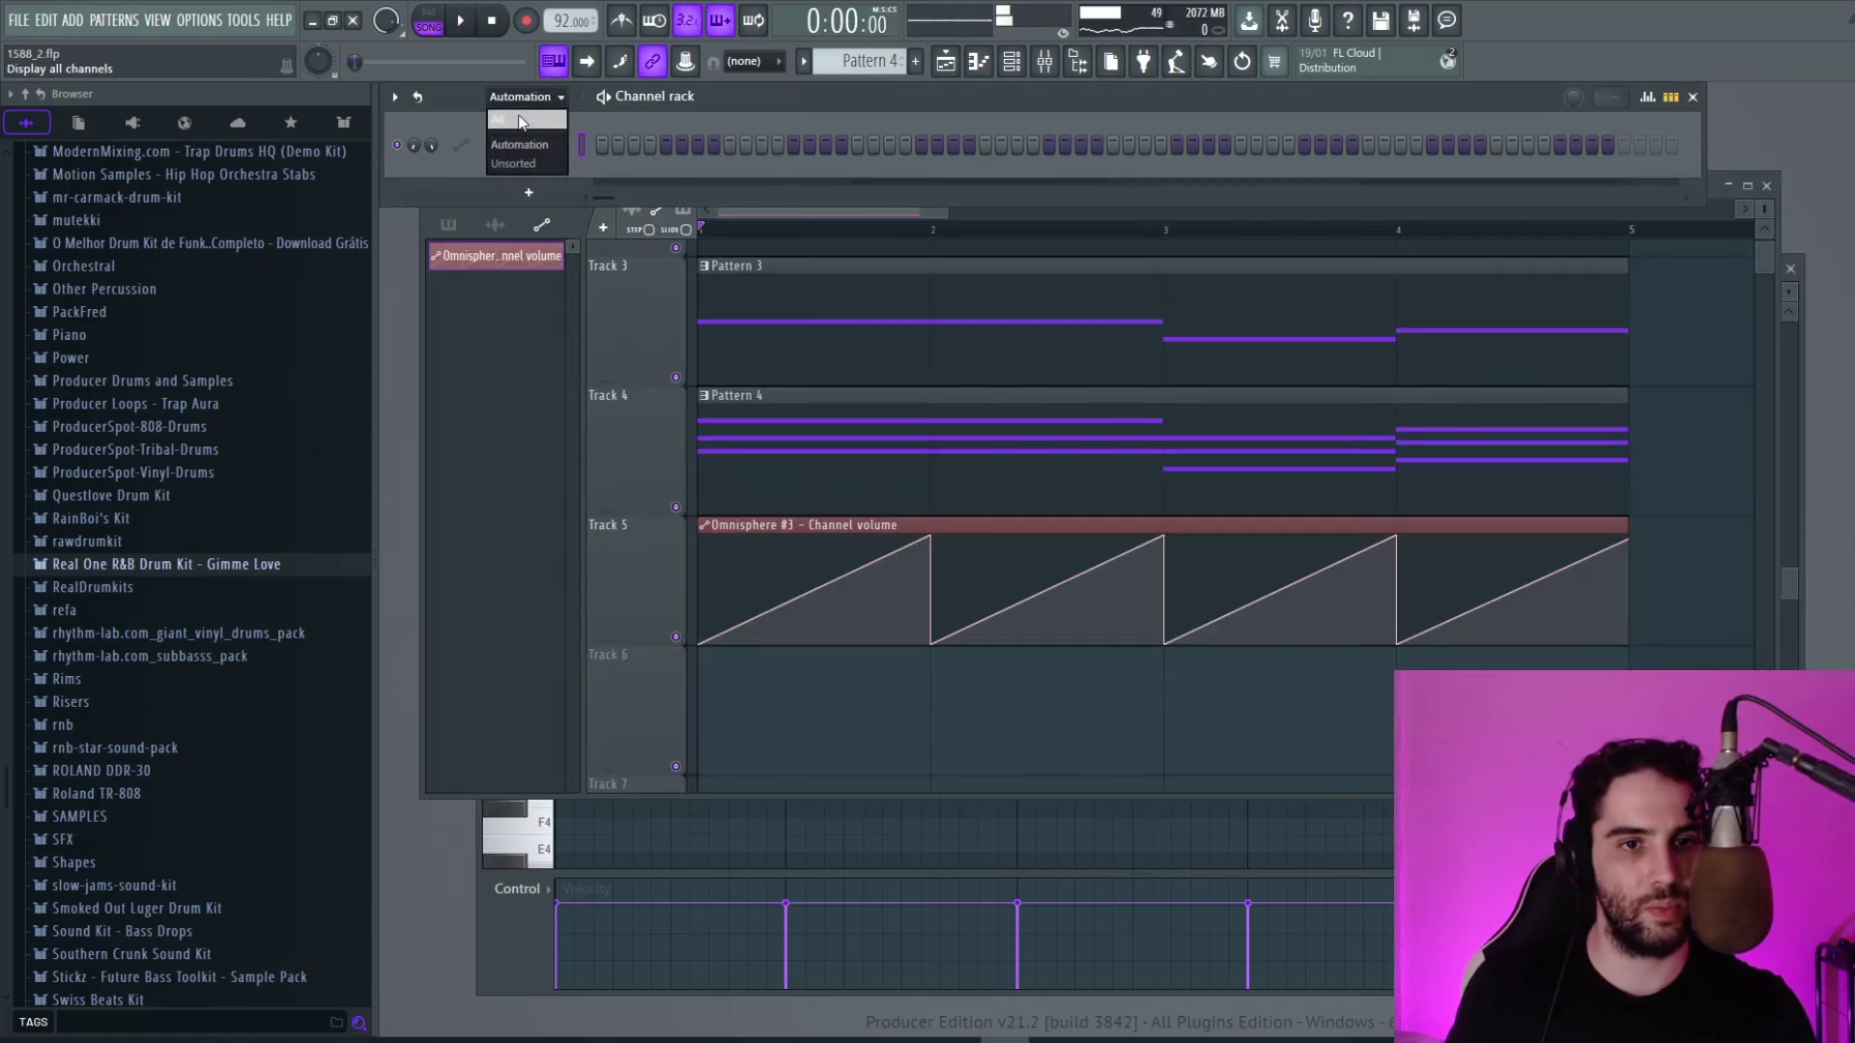
pyautogui.click(518, 114)
pyautogui.press('F5')
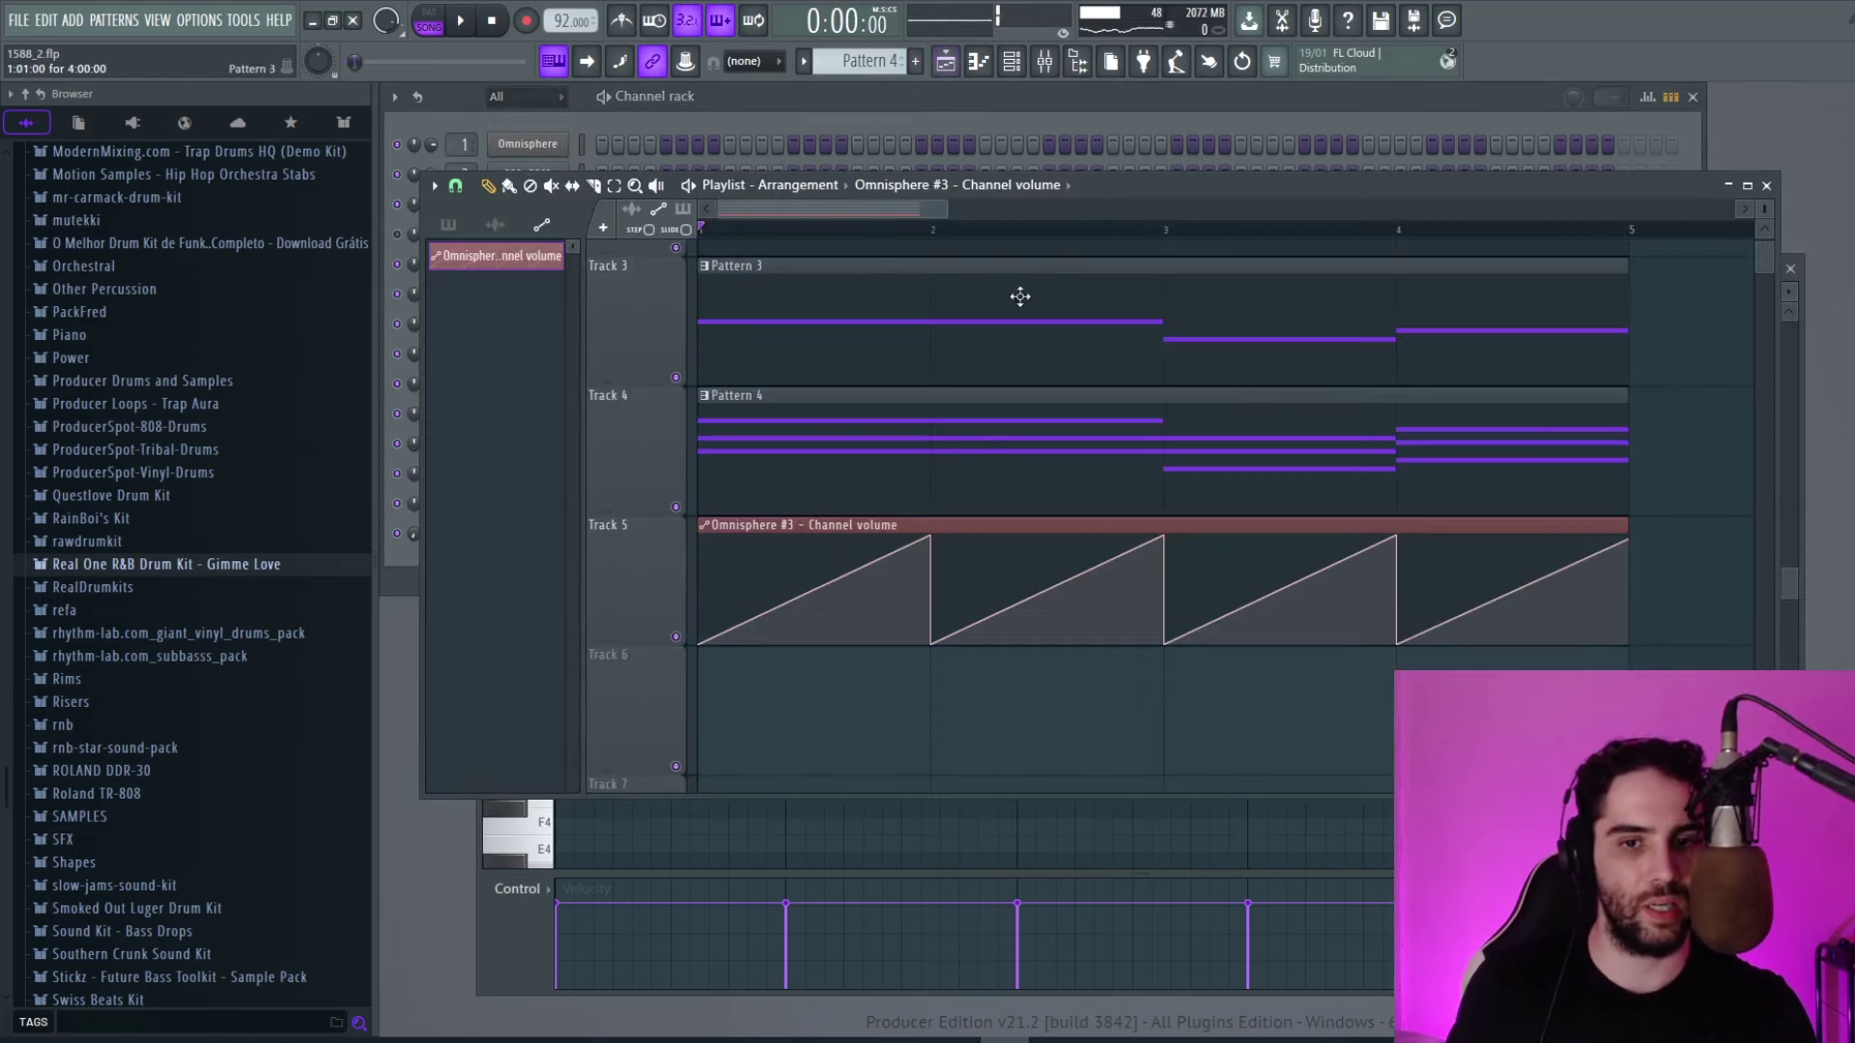
pyautogui.press('F6')
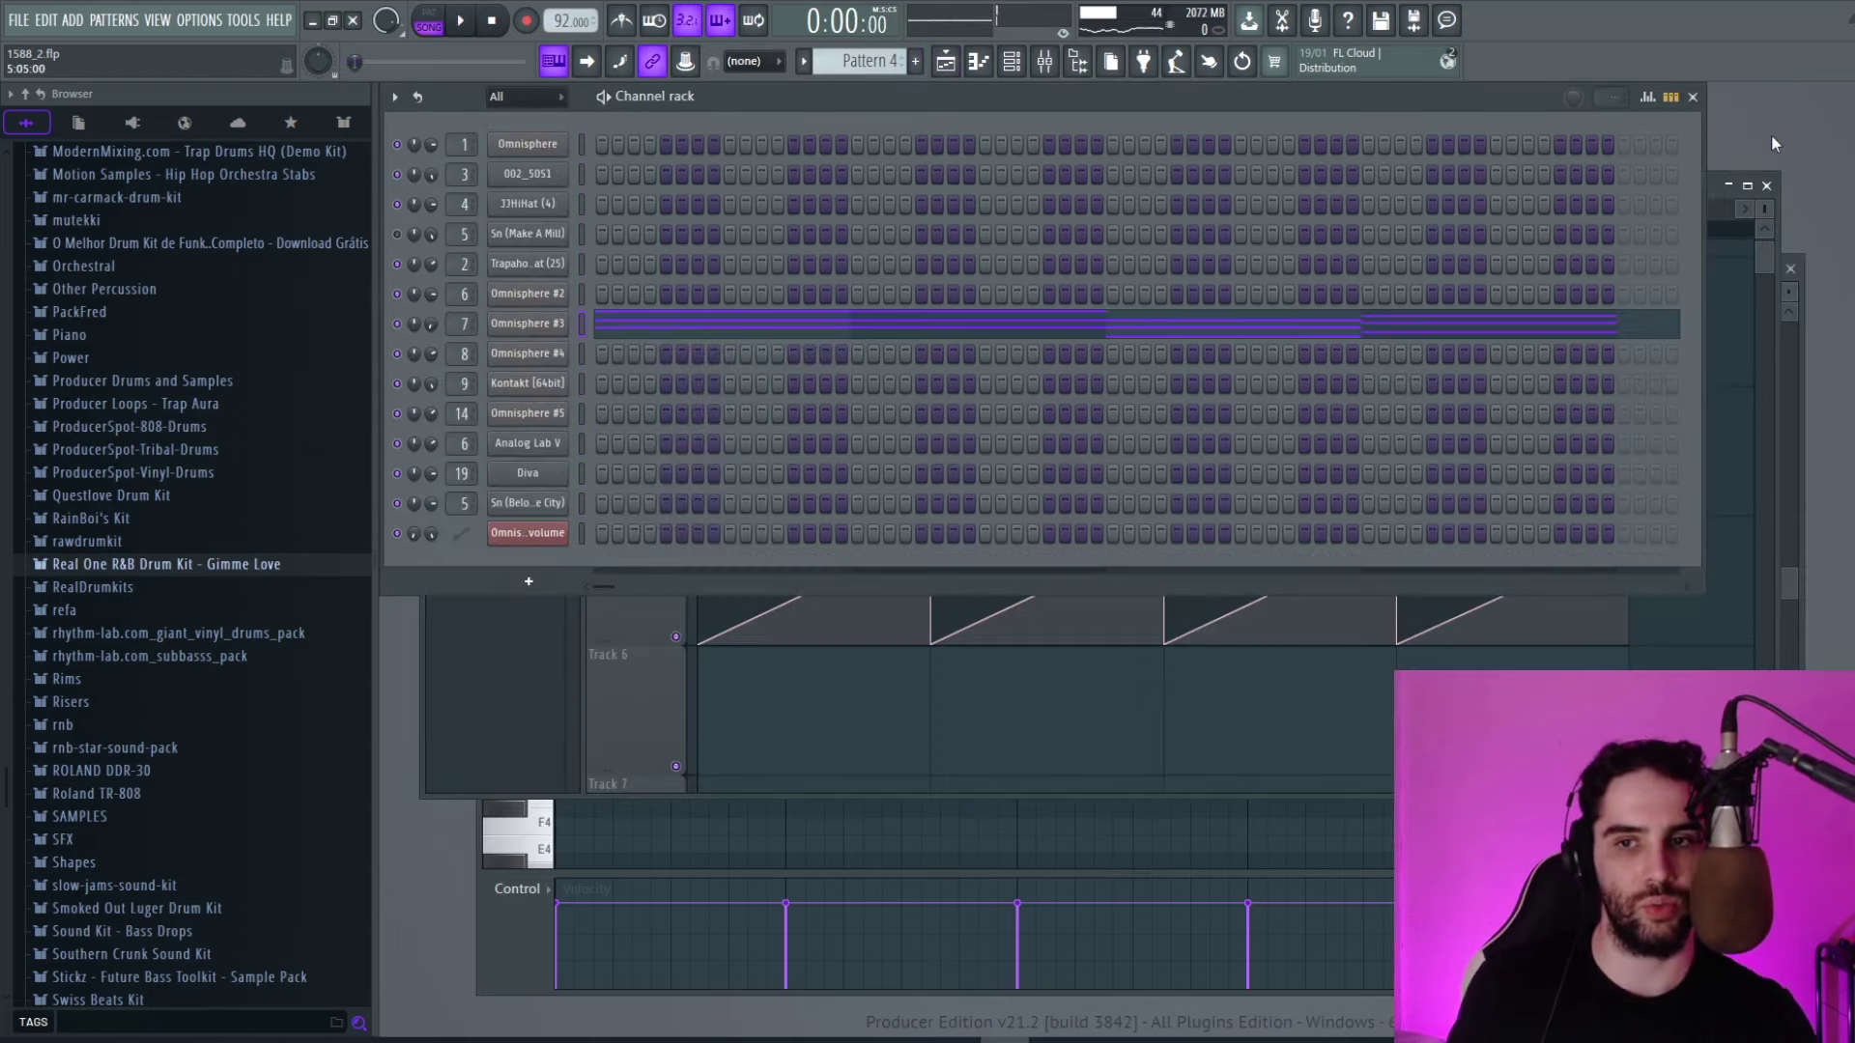
# Create Pattern 5, put the four-bar chord progression on the Omnisphere channel in the piano roll and audition it.
pyautogui.click(915, 68)
pyautogui.press('Return')
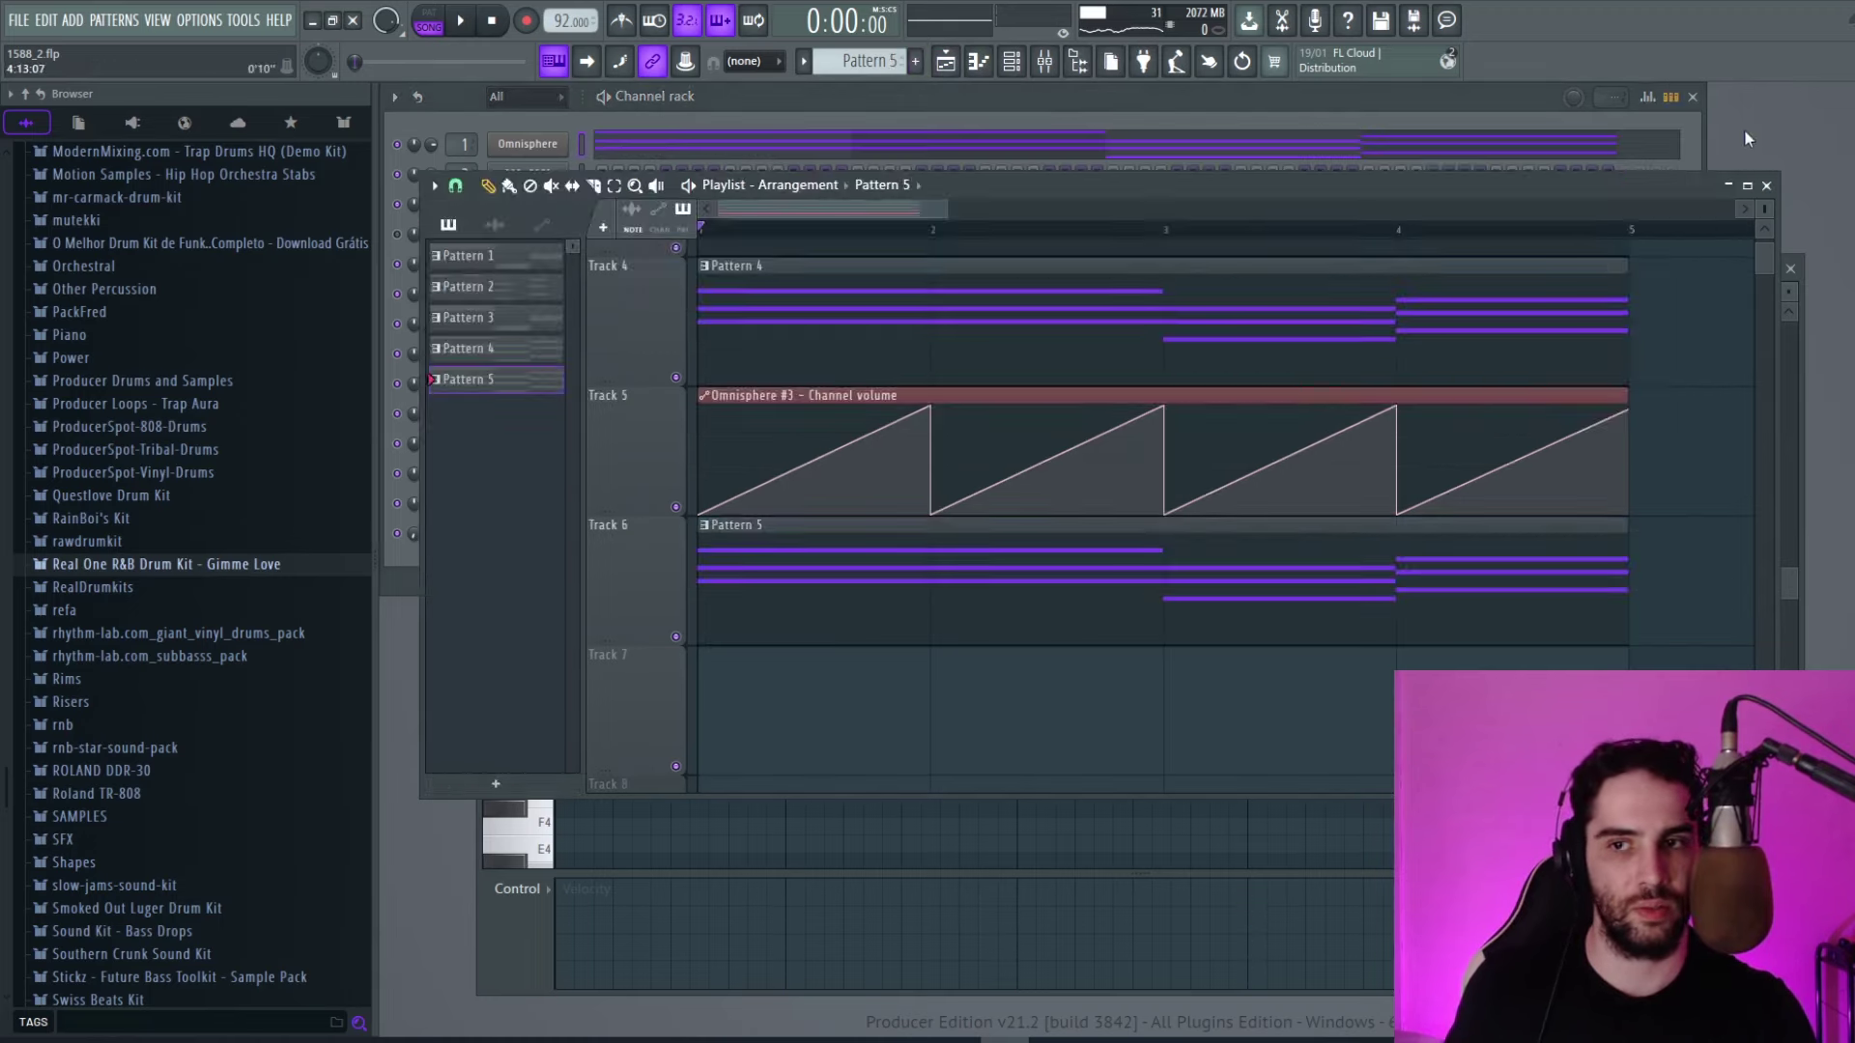
pyautogui.press('F6')
pyautogui.click(685, 151)
pyautogui.press('space')
# Transpose the Omnisphere chords in Pattern 5 down one octave and listen to them.
pyautogui.press('space')
pyautogui.hotkey('ctrl', 'Down')
pyautogui.press('space')
pyautogui.scroll(-1, 854, 489)
pyautogui.scroll(-3, 859, 494)
pyautogui.press('space')
pyautogui.scroll(2, 903, 525)
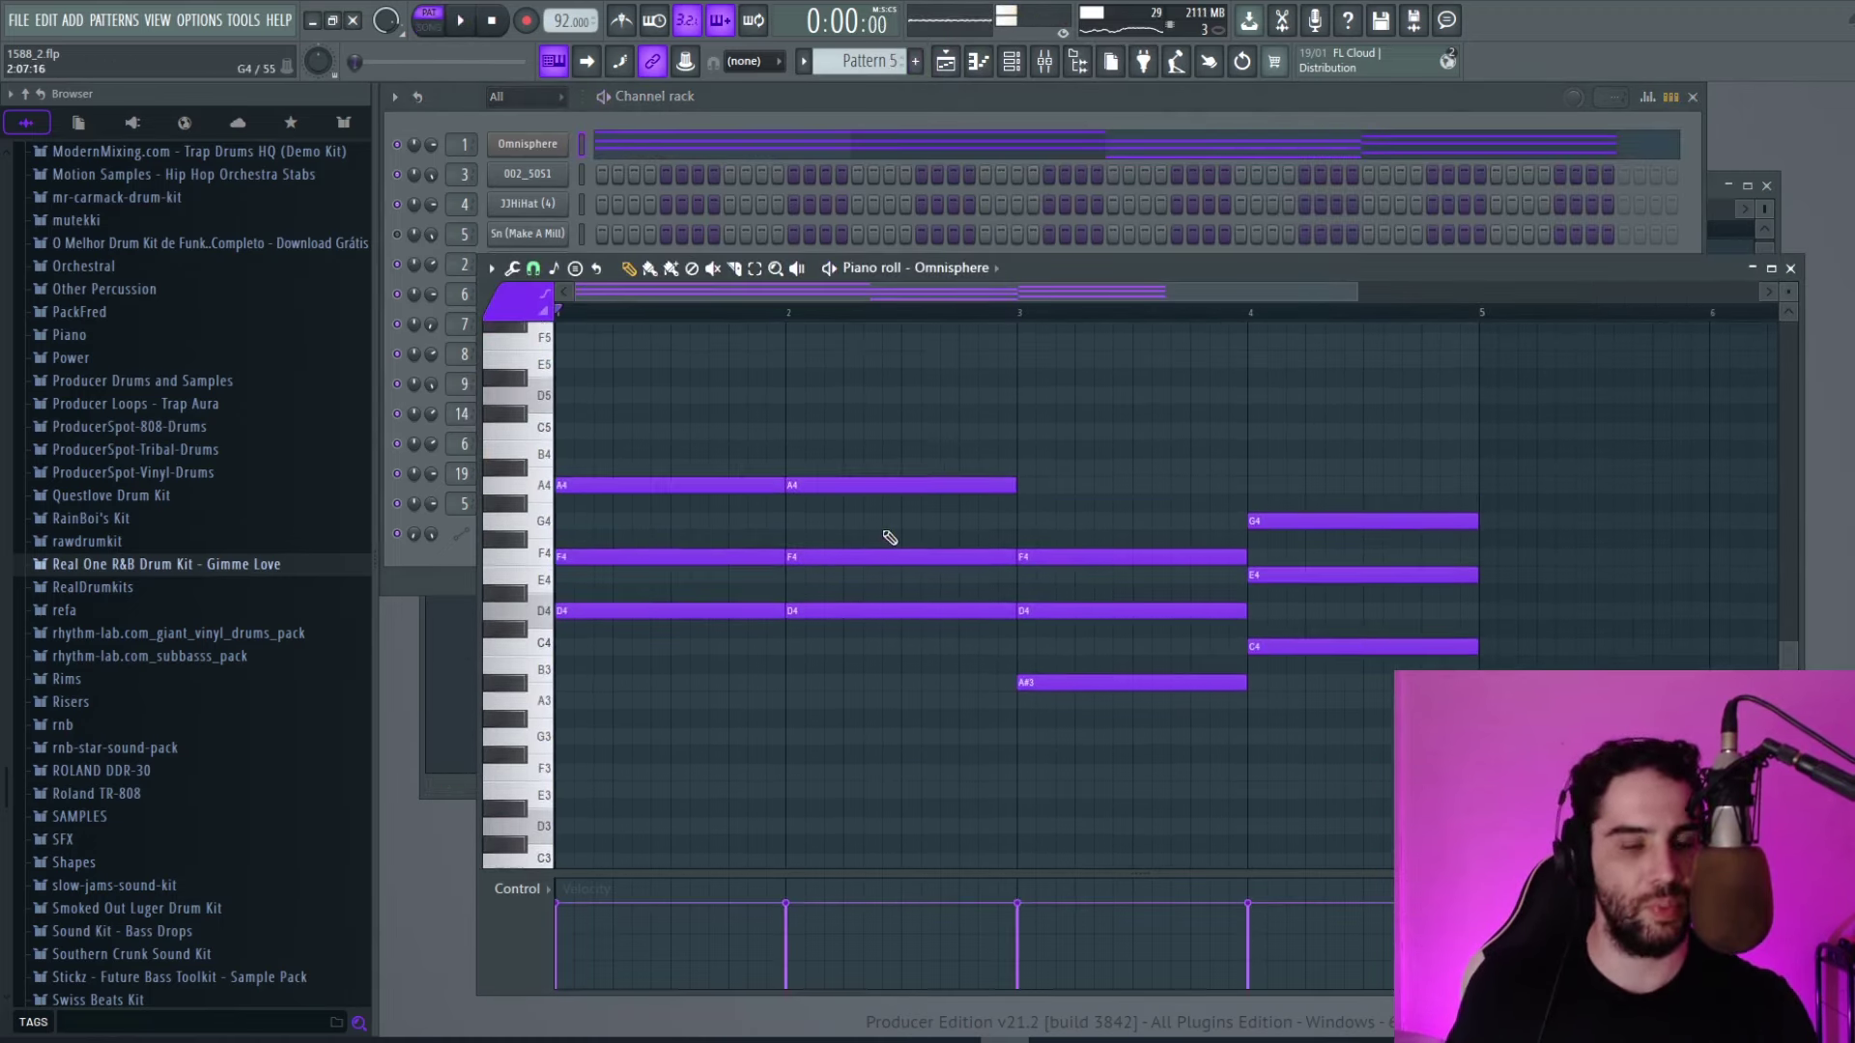
# Copy the root notes of the four Omnisphere chords one octave lower, to D3, D3, A#2 and C3.
pyautogui.click(754, 269)
pyautogui.scroll(-3, 786, 538)
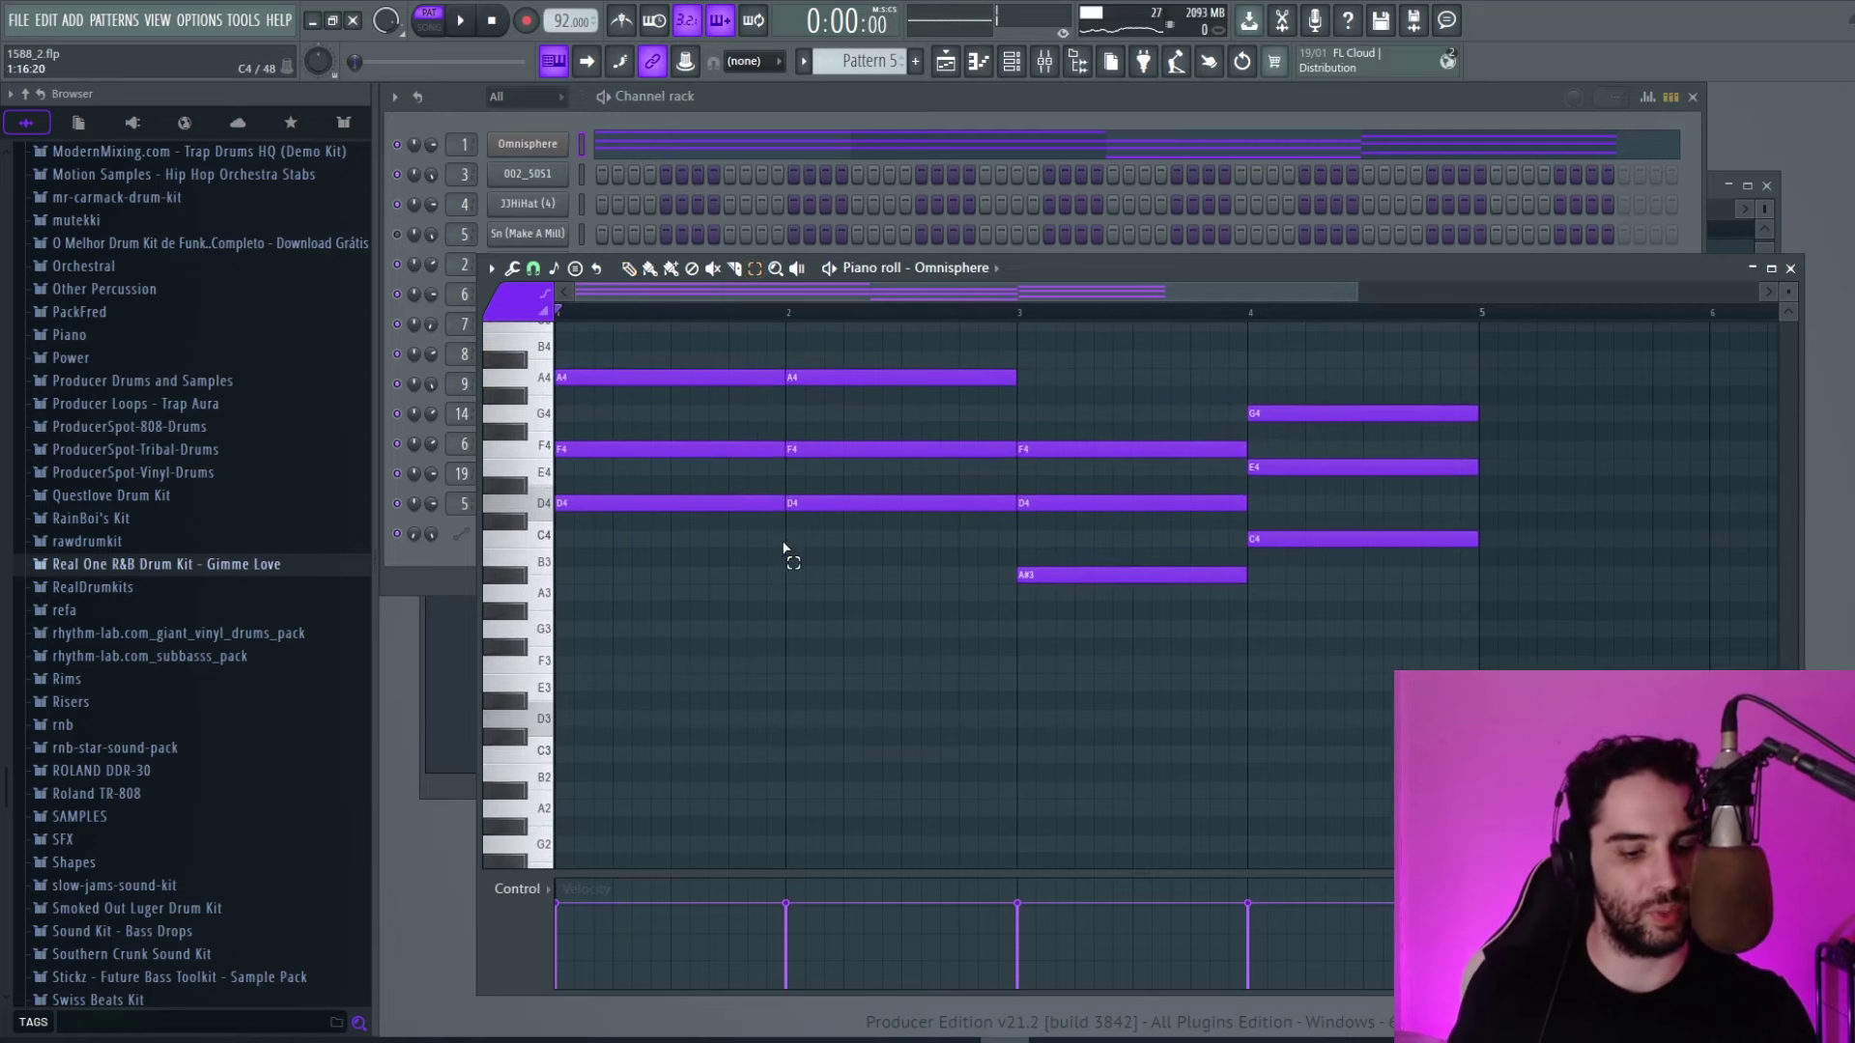
pyautogui.click(717, 506)
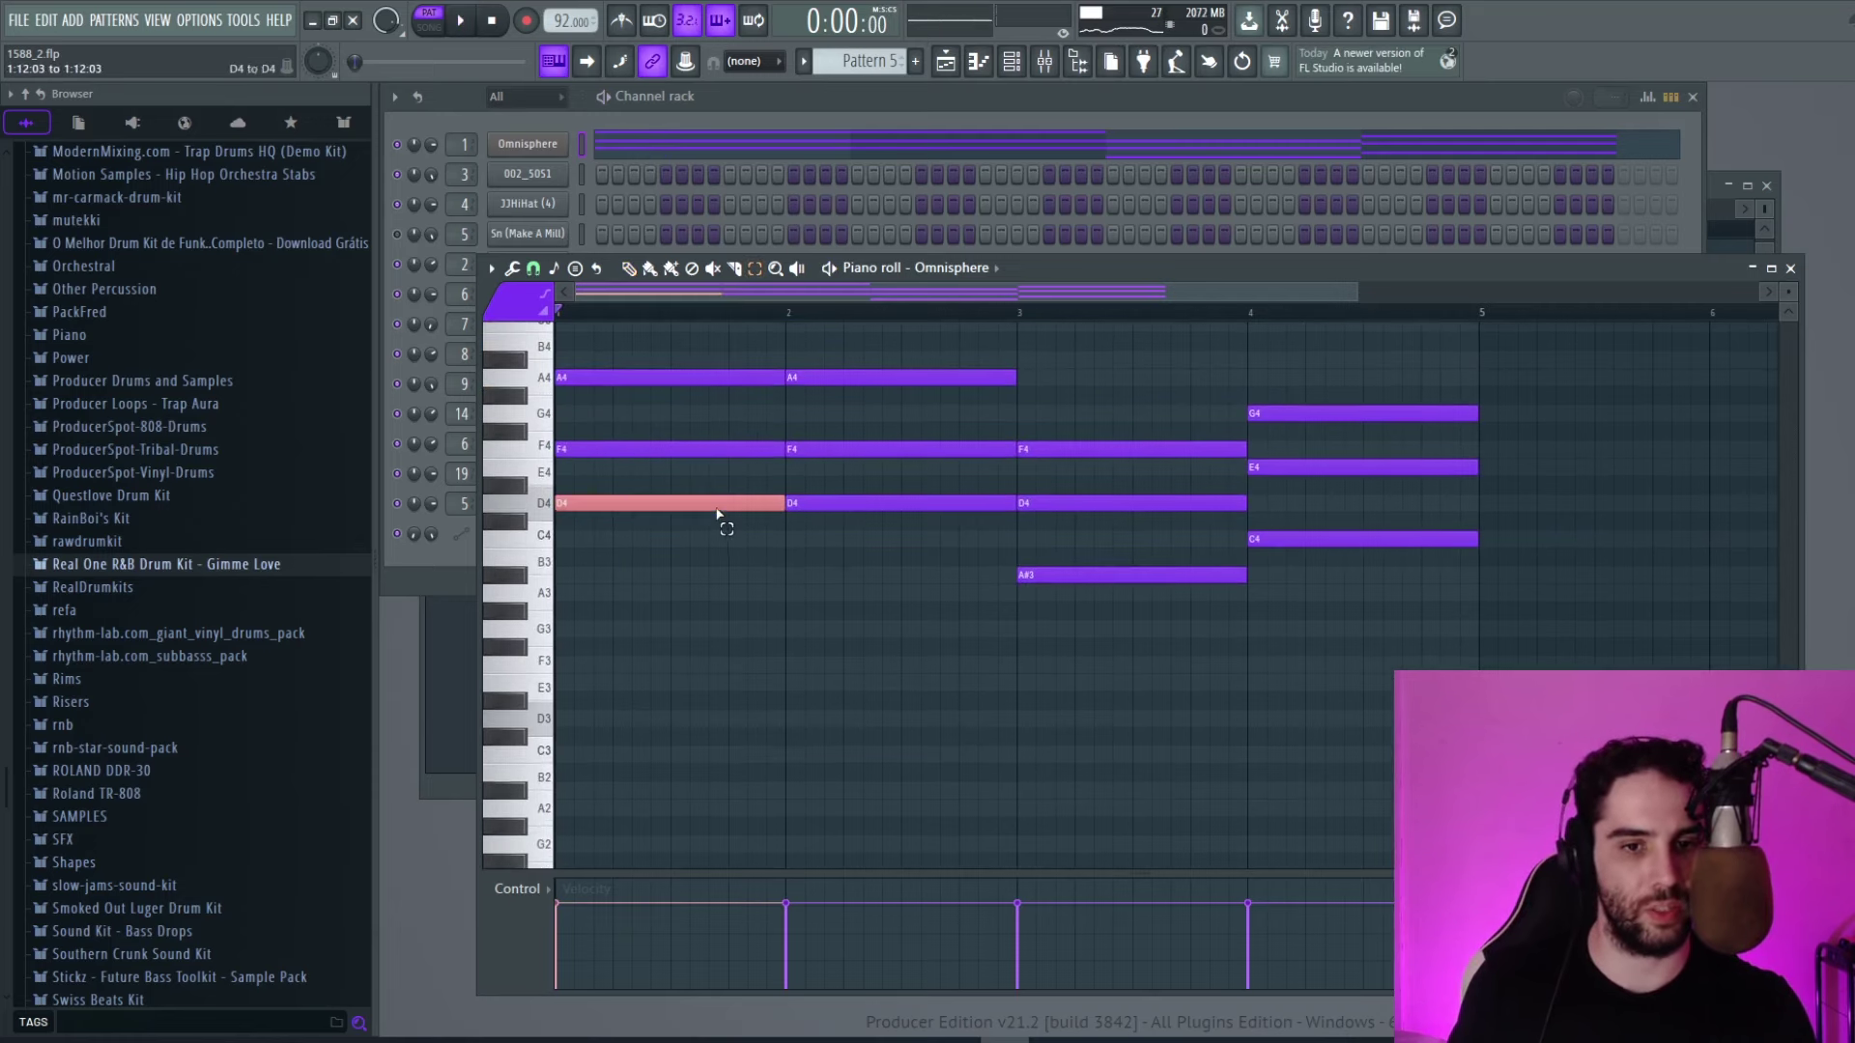
pyautogui.keyDown('shift'); pyautogui.click(1149, 578); pyautogui.keyUp('shift')
pyautogui.keyDown('shift'); pyautogui.click(1285, 541); pyautogui.keyUp('shift')
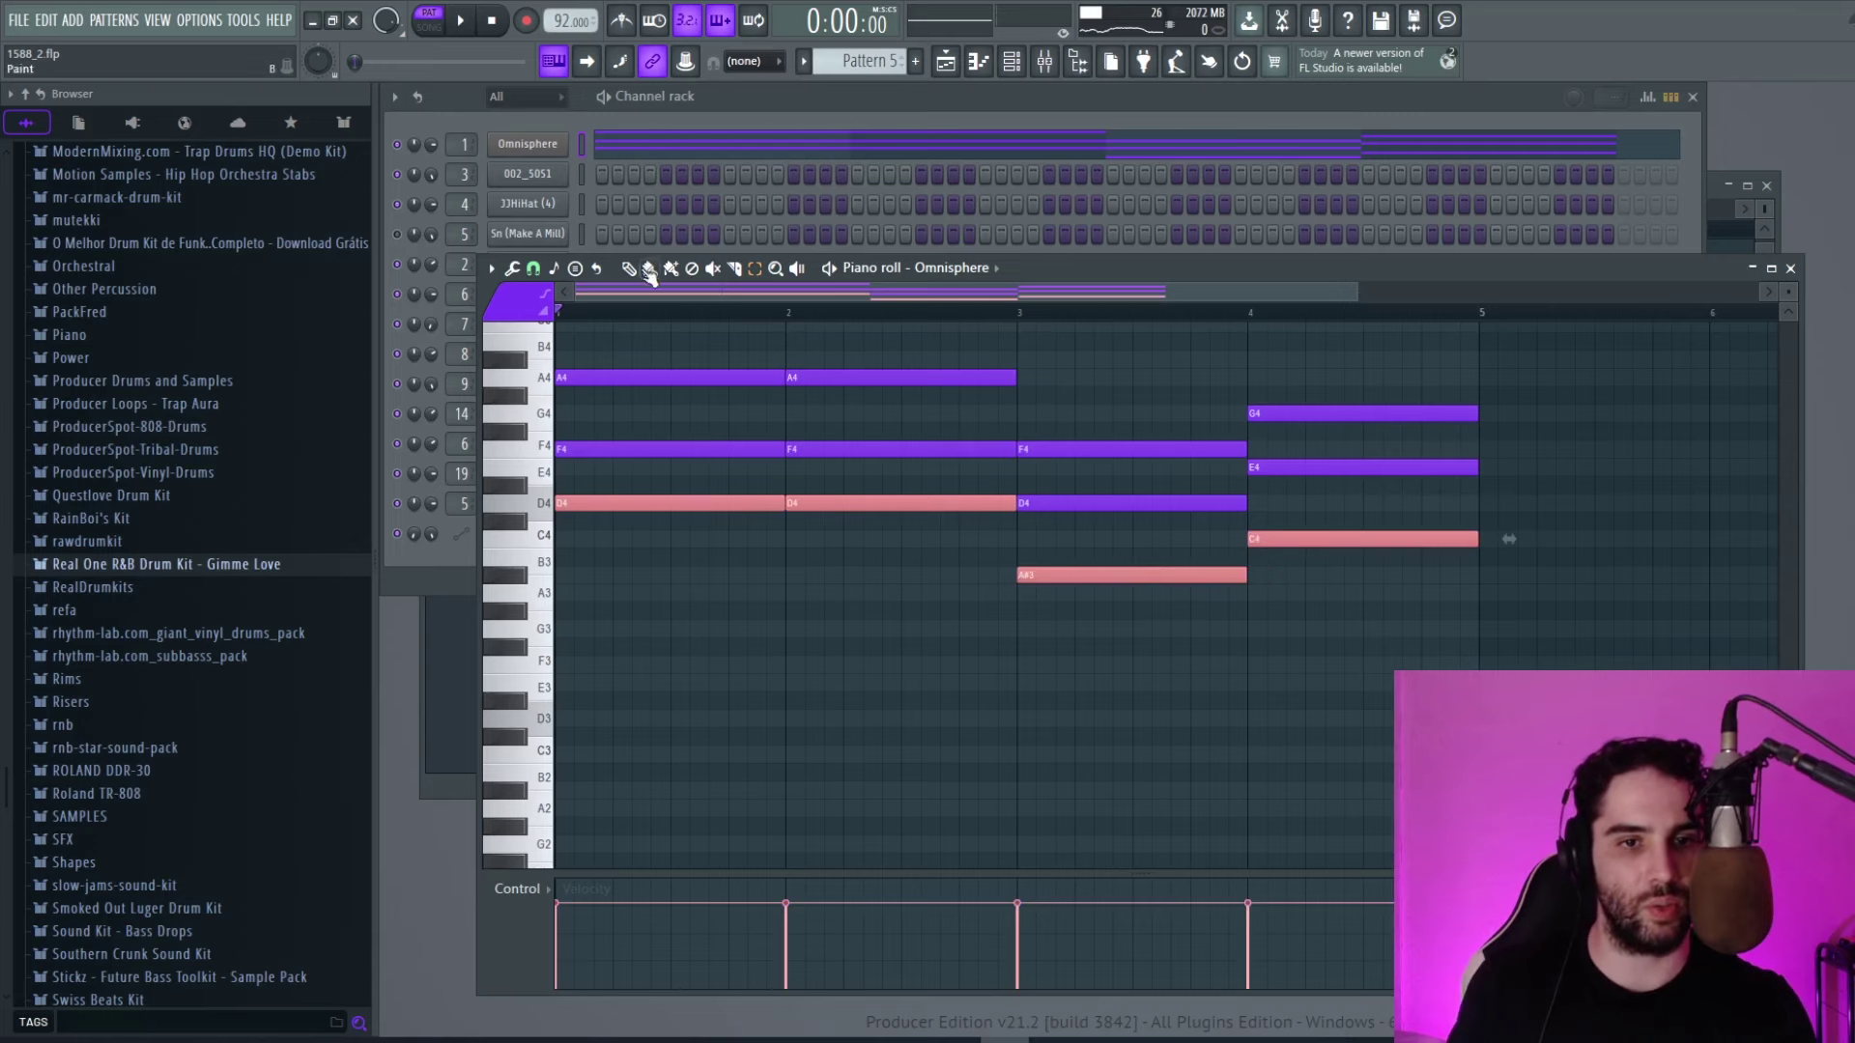
pyautogui.moveTo(632, 515); pyautogui.dragTo(638, 730)
pyautogui.scroll(-5, 628, 580)
# Try another copy of the root notes an octave lower, at D2, D2, A#1 and C2, and play the pattern.
pyautogui.moveTo(610, 557); pyautogui.dragTo(547, 766)
pyautogui.scroll(-3, 679, 626)
pyautogui.press('space')
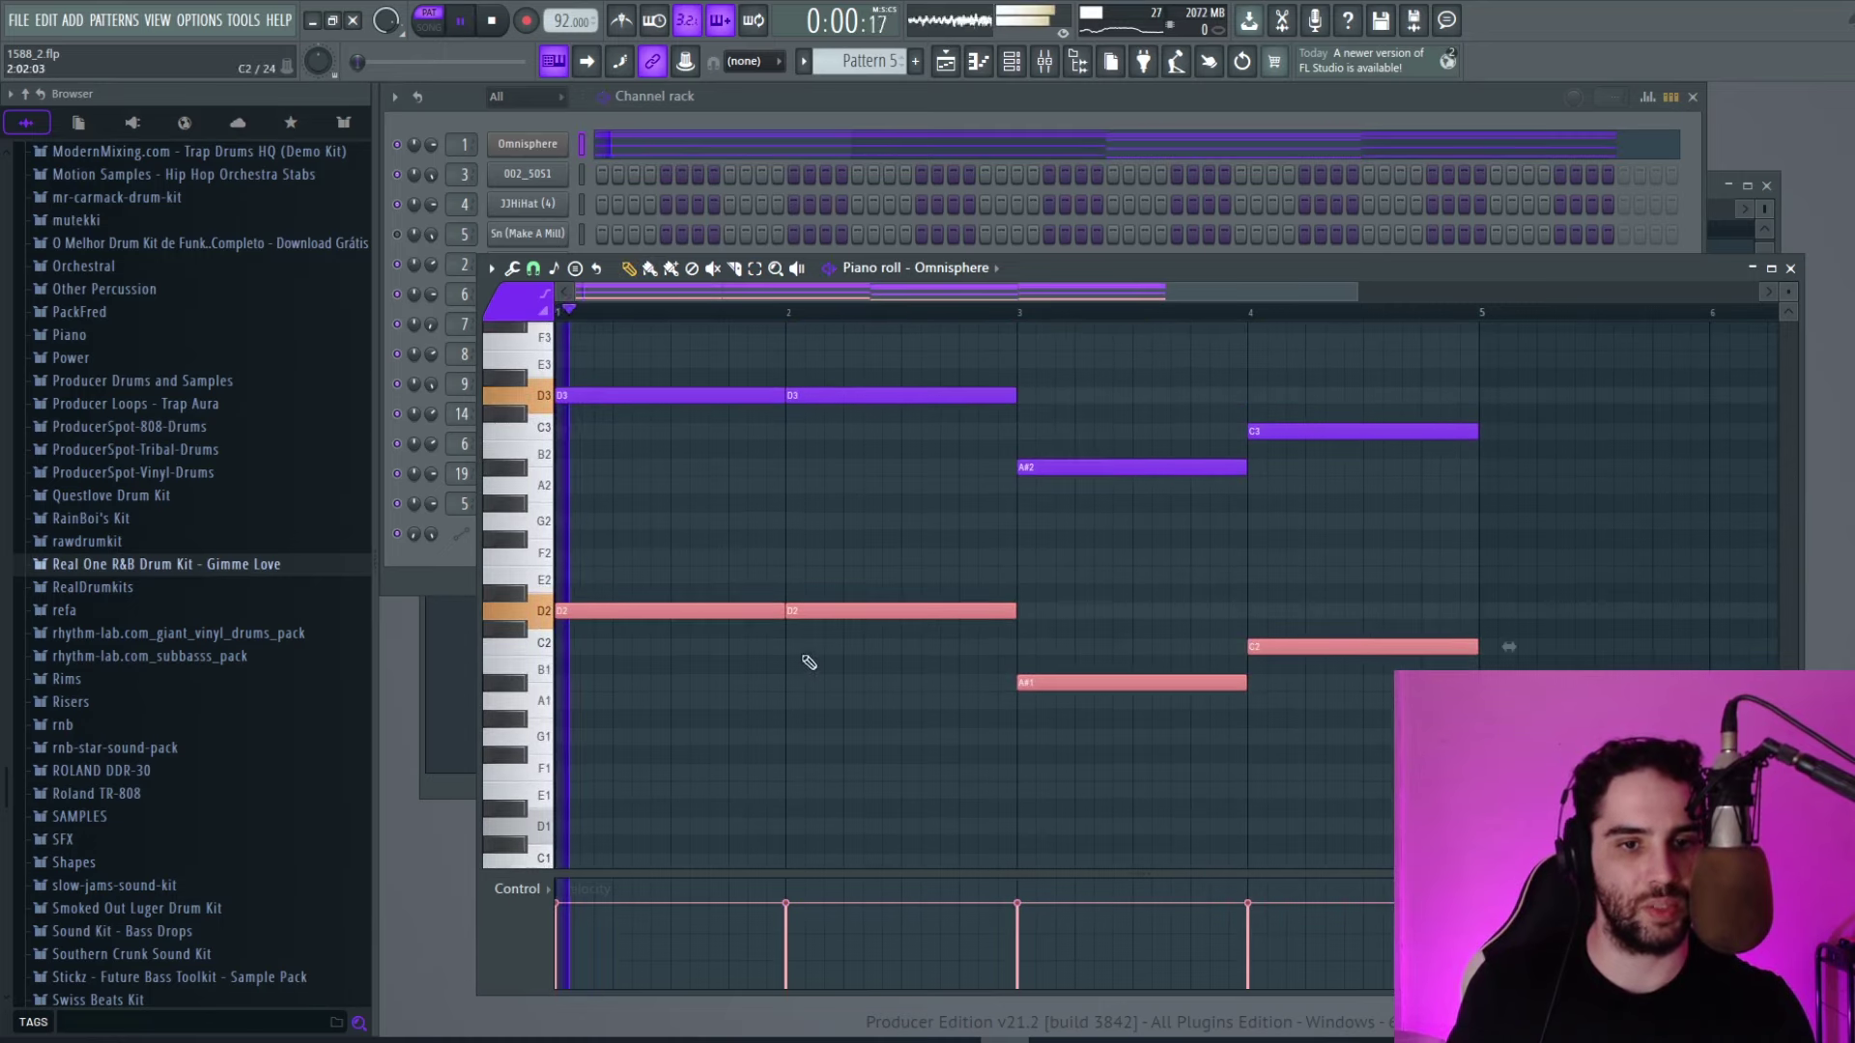
pyautogui.scroll(1, 807, 658)
pyautogui.scroll(5, 698, 531)
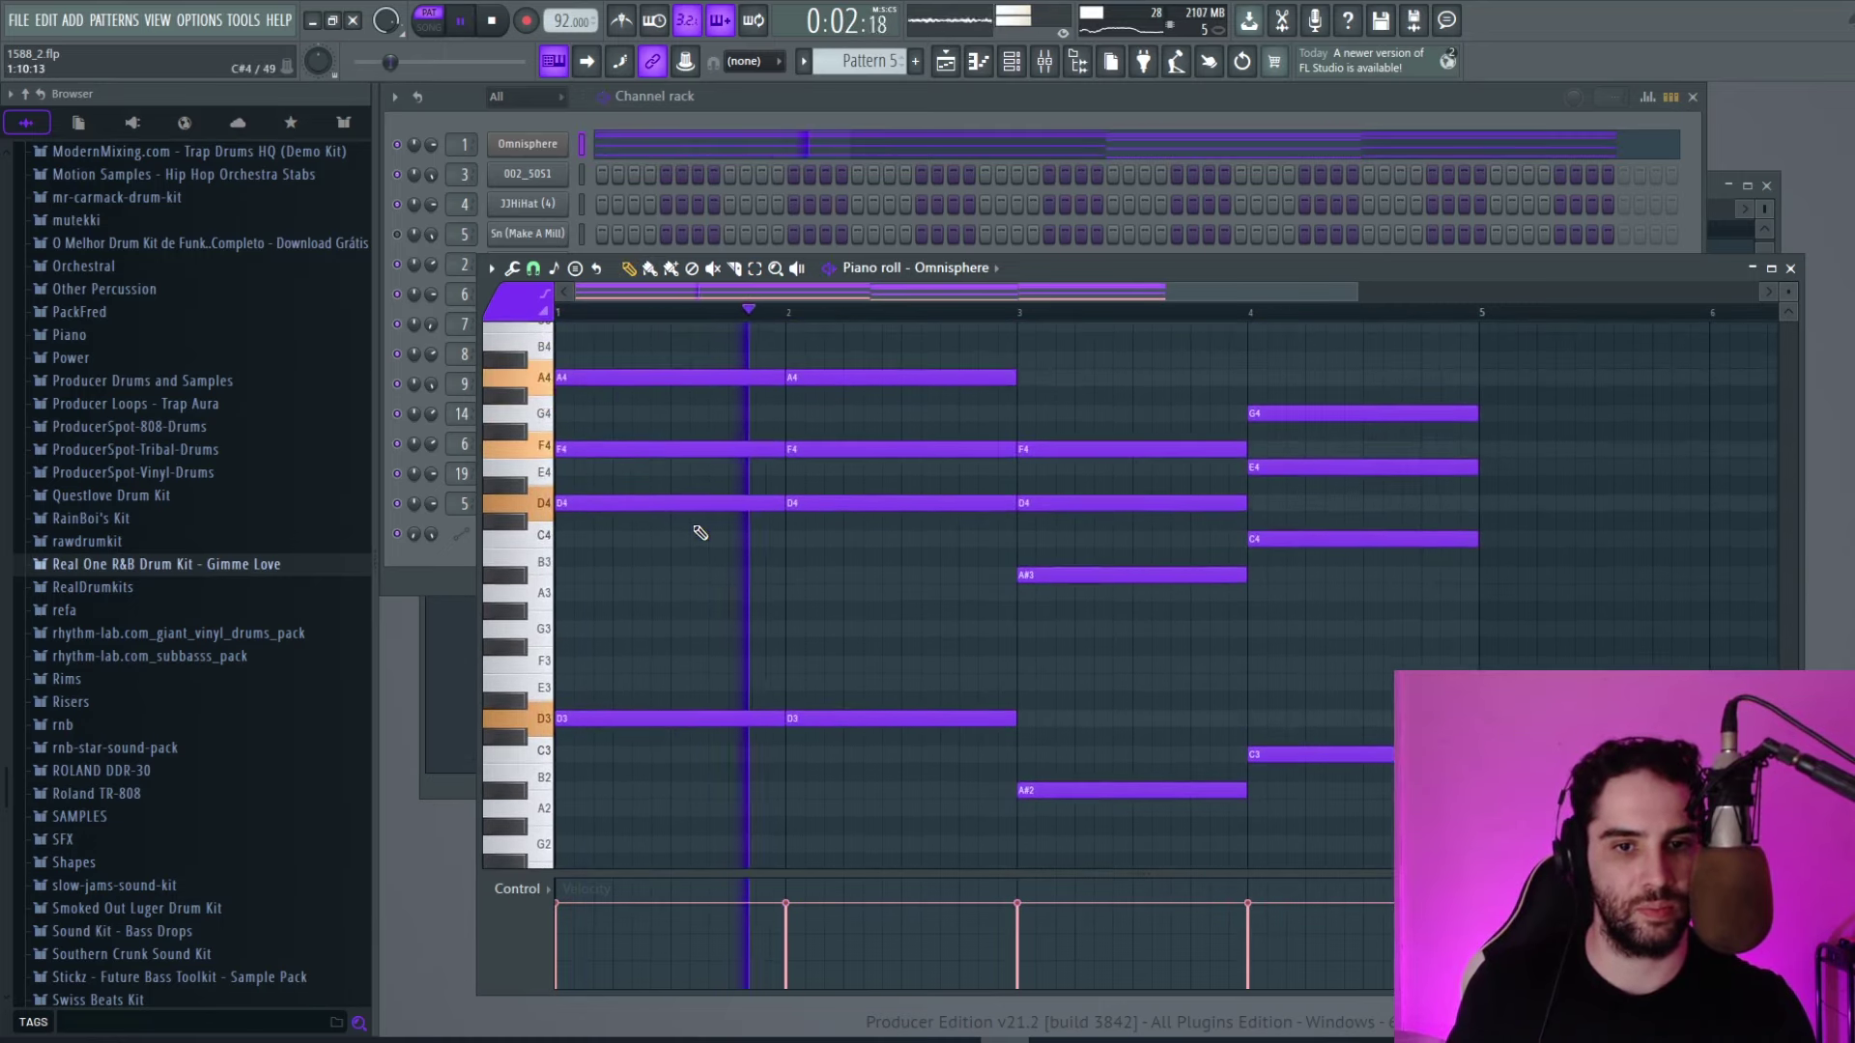
pyautogui.scroll(-3, 812, 555)
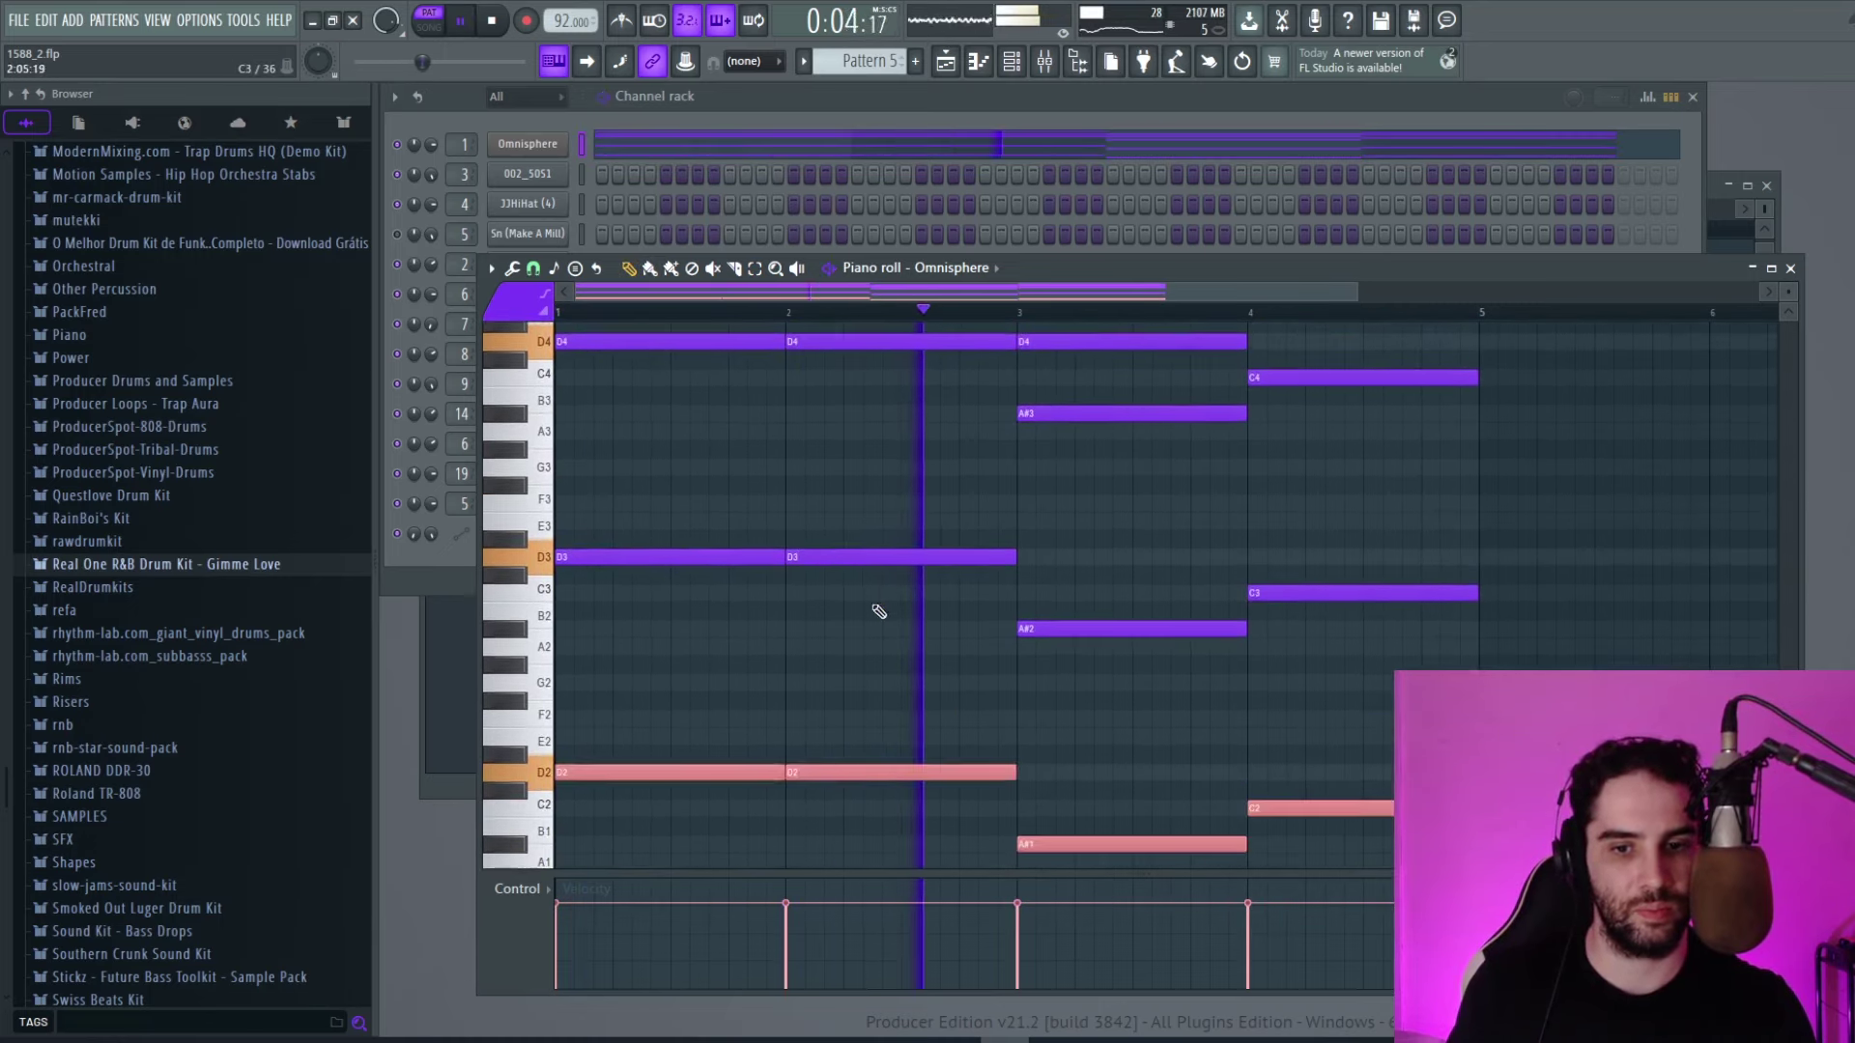
pyautogui.press('space')
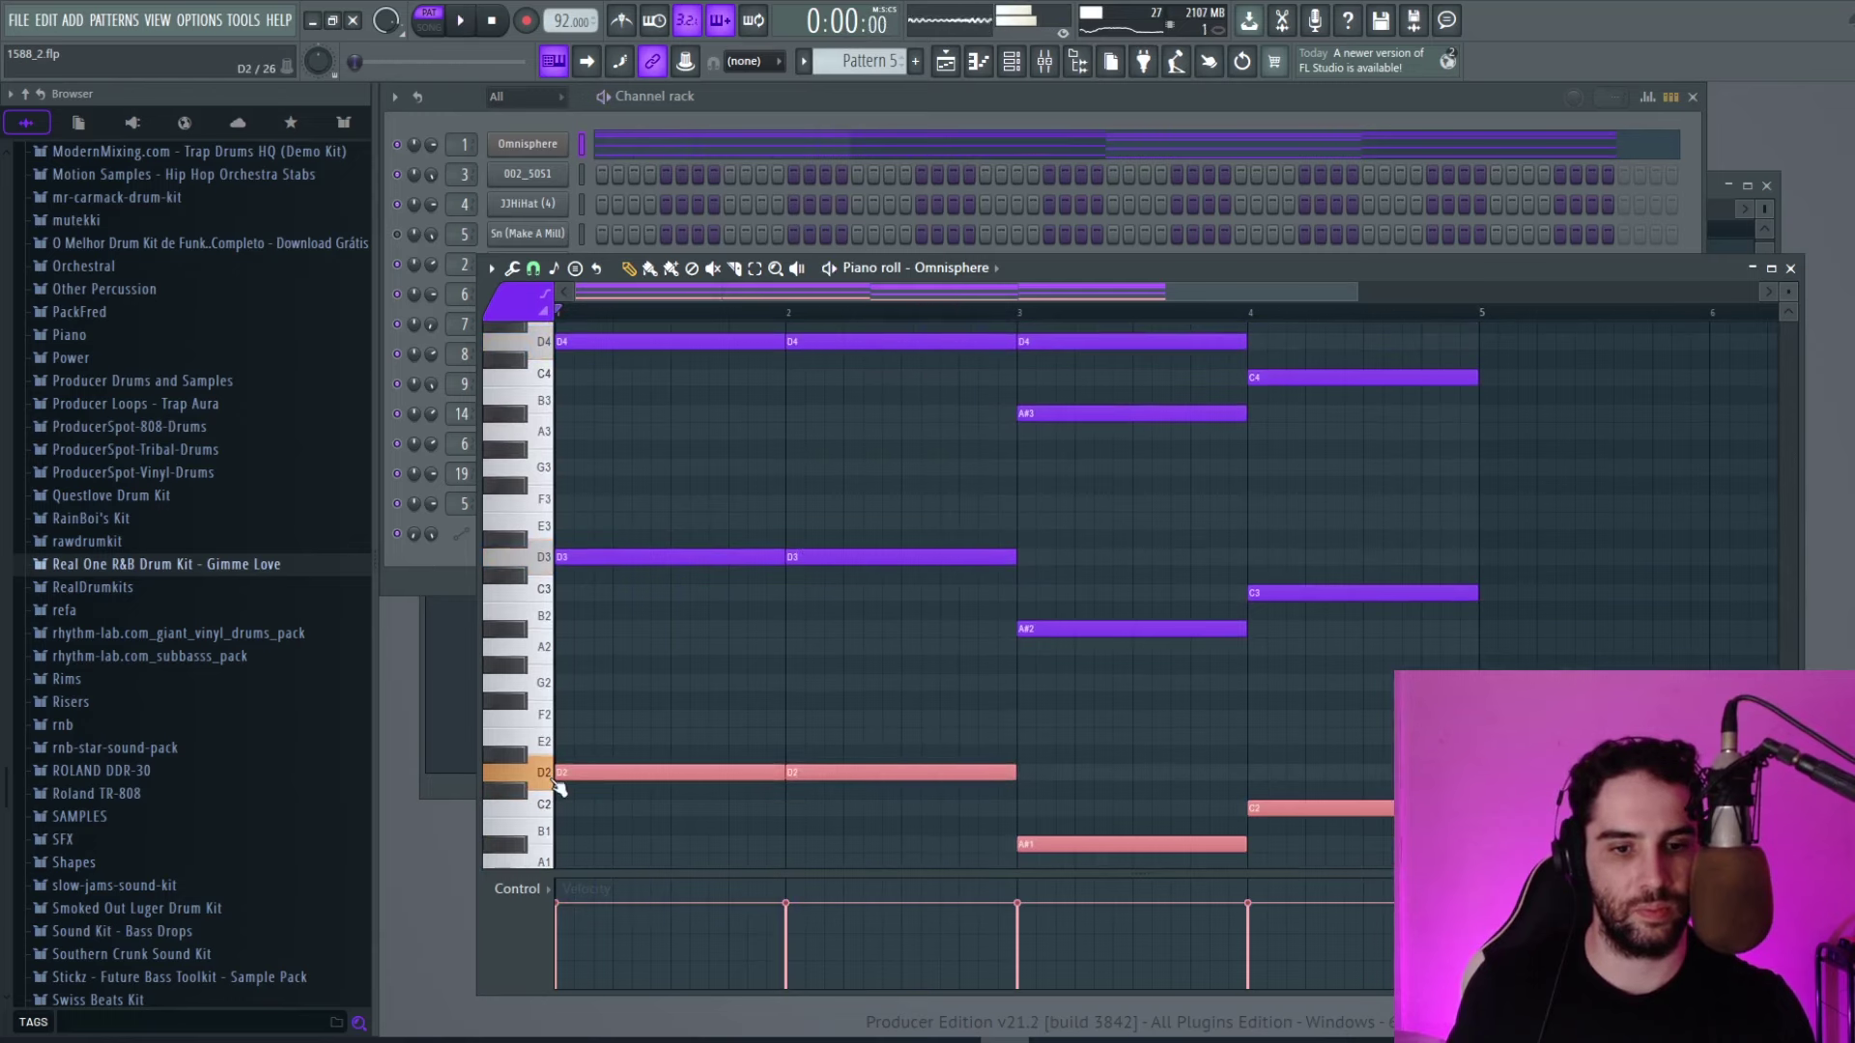
# Delete the lowest octave of root notes at D2, A#1 and C2.
pyautogui.rightClick(720, 773)
pyautogui.rightClick(899, 773)
pyautogui.rightClick(1266, 808)
pyautogui.rightClick(1241, 845)
# Add top notes to the Omnisphere chords during playback: C5 in bar 2, D5 in bar 3 and A4 in bar 4.
pyautogui.press('space')
pyautogui.scroll(3, 898, 772)
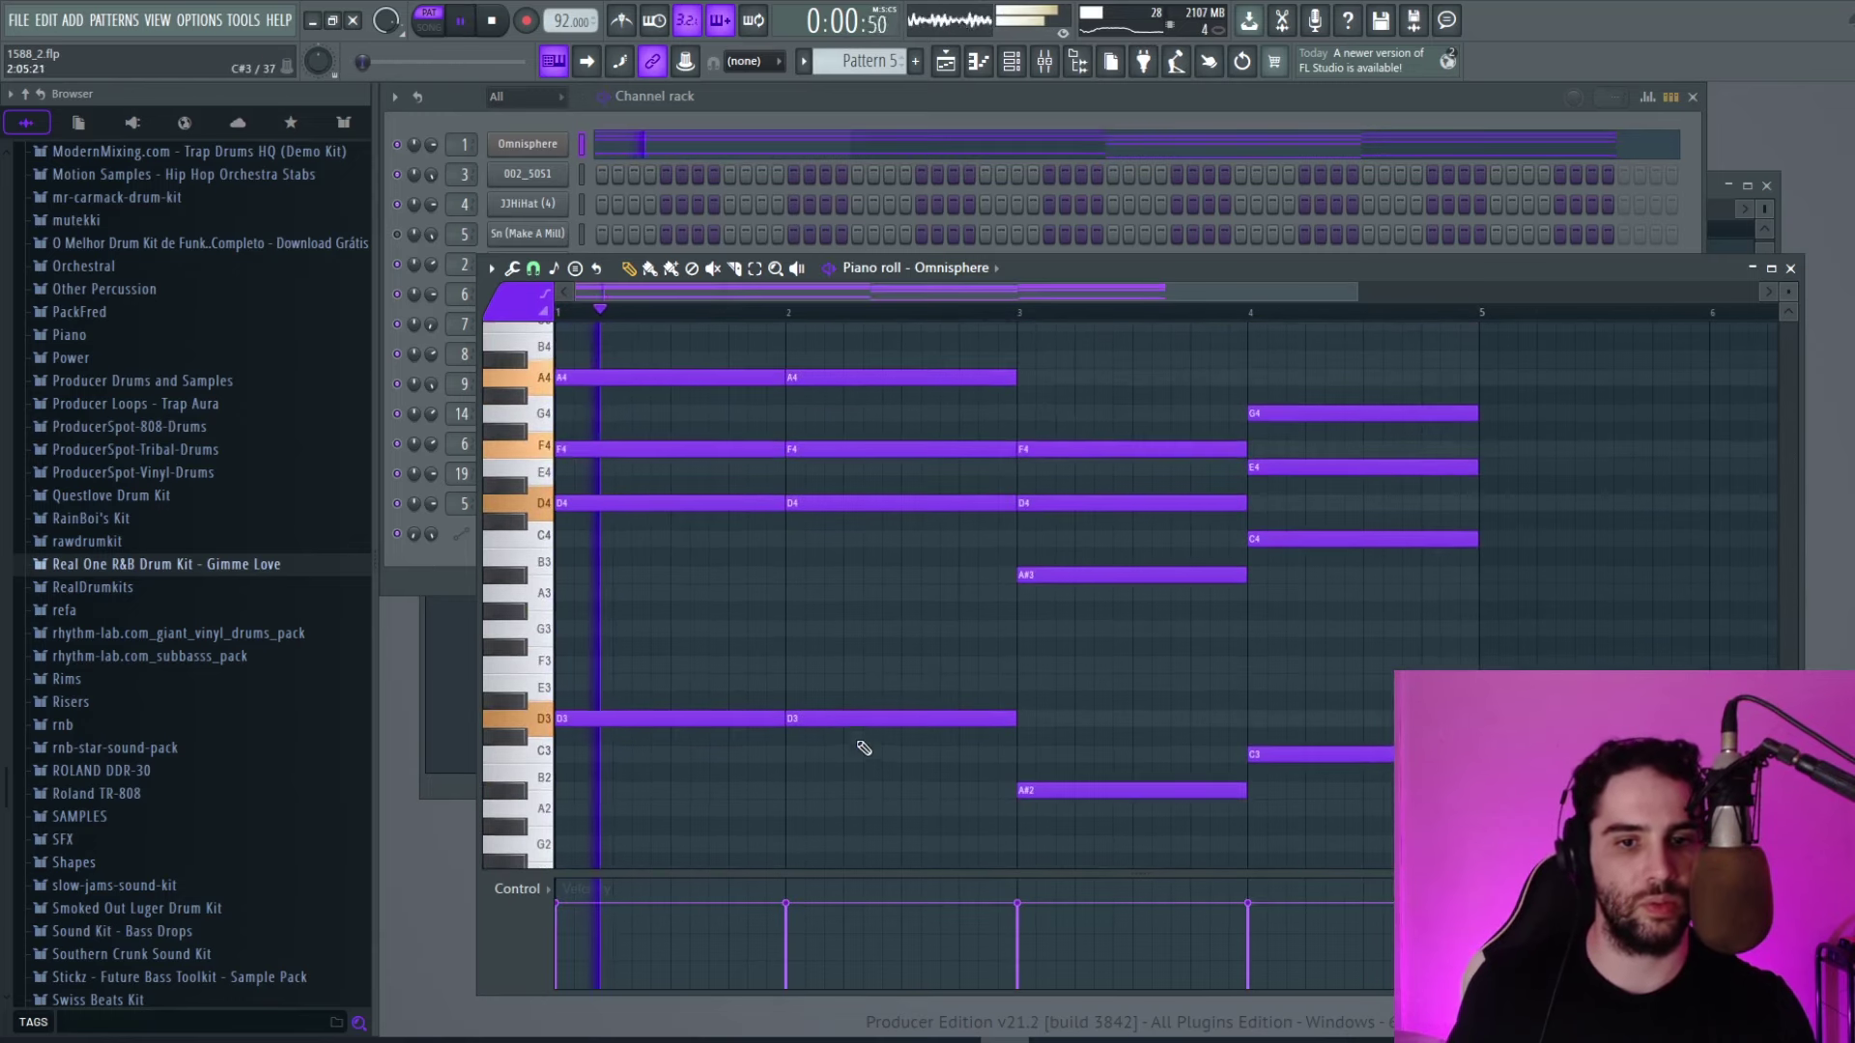
pyautogui.scroll(3, 841, 734)
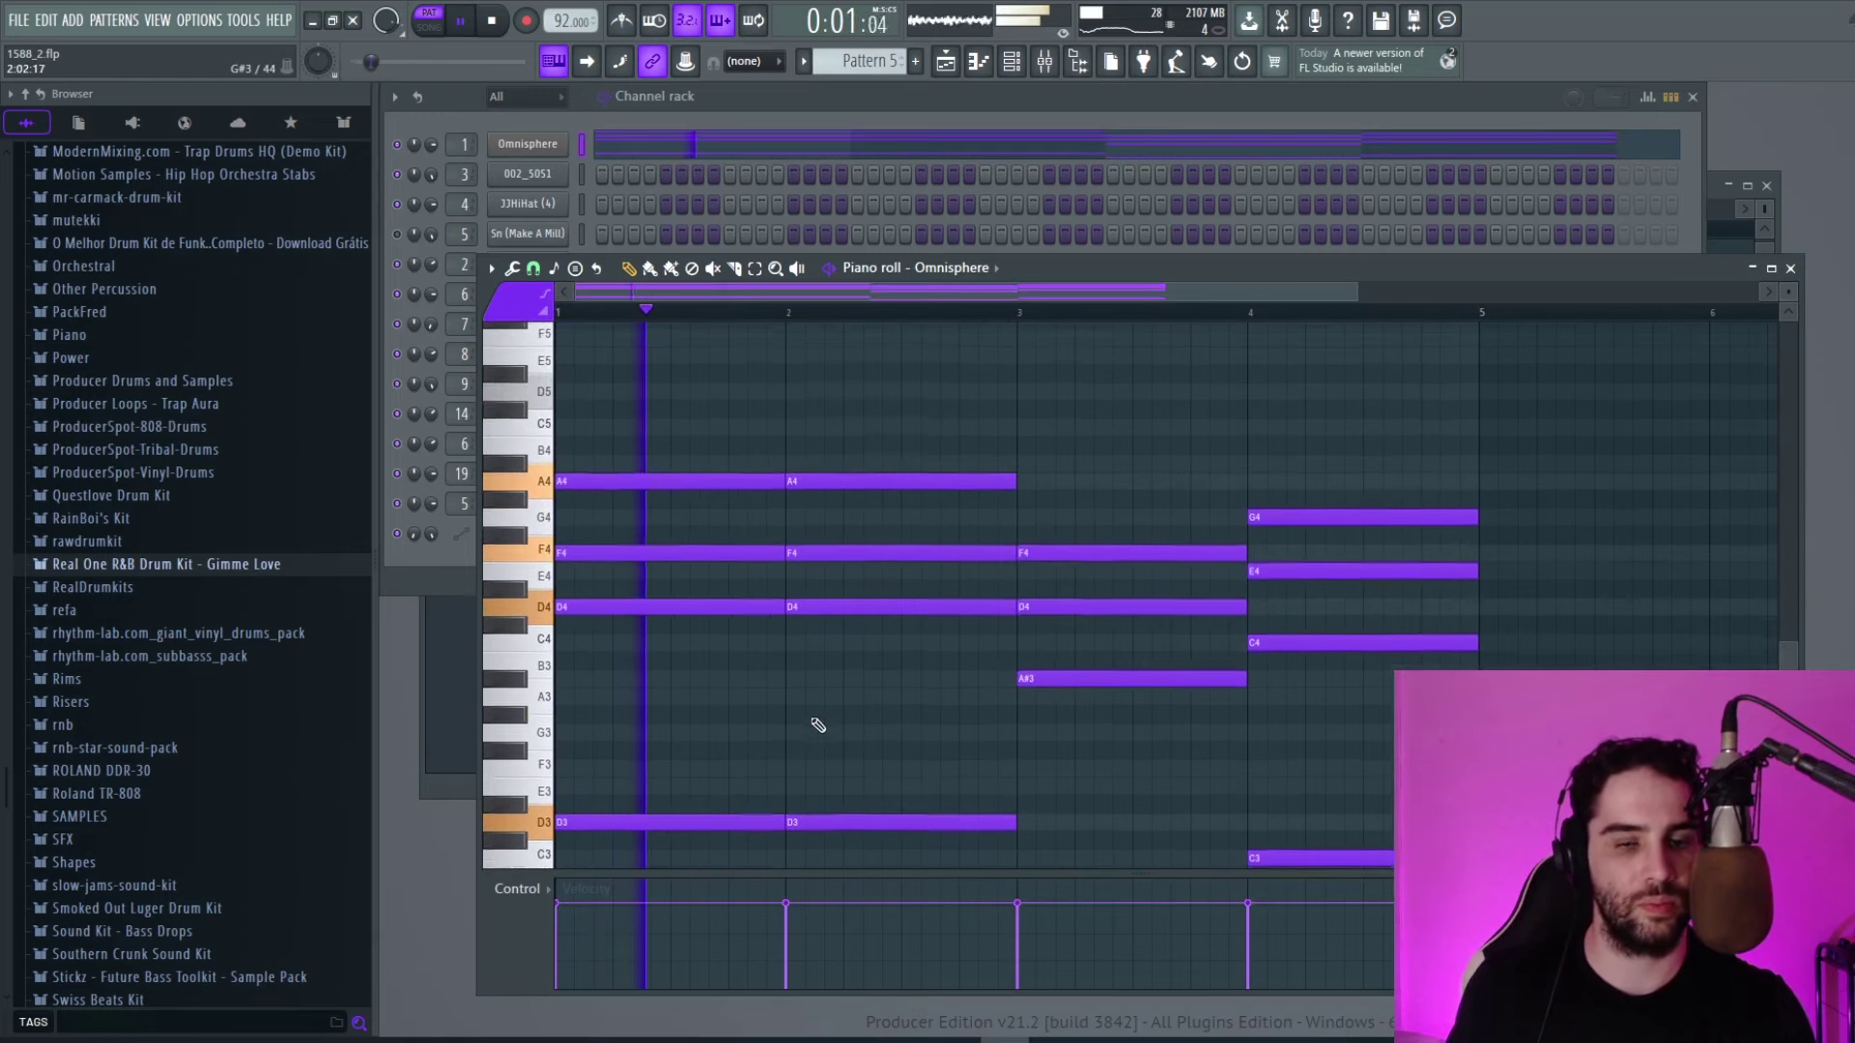
pyautogui.click(787, 428)
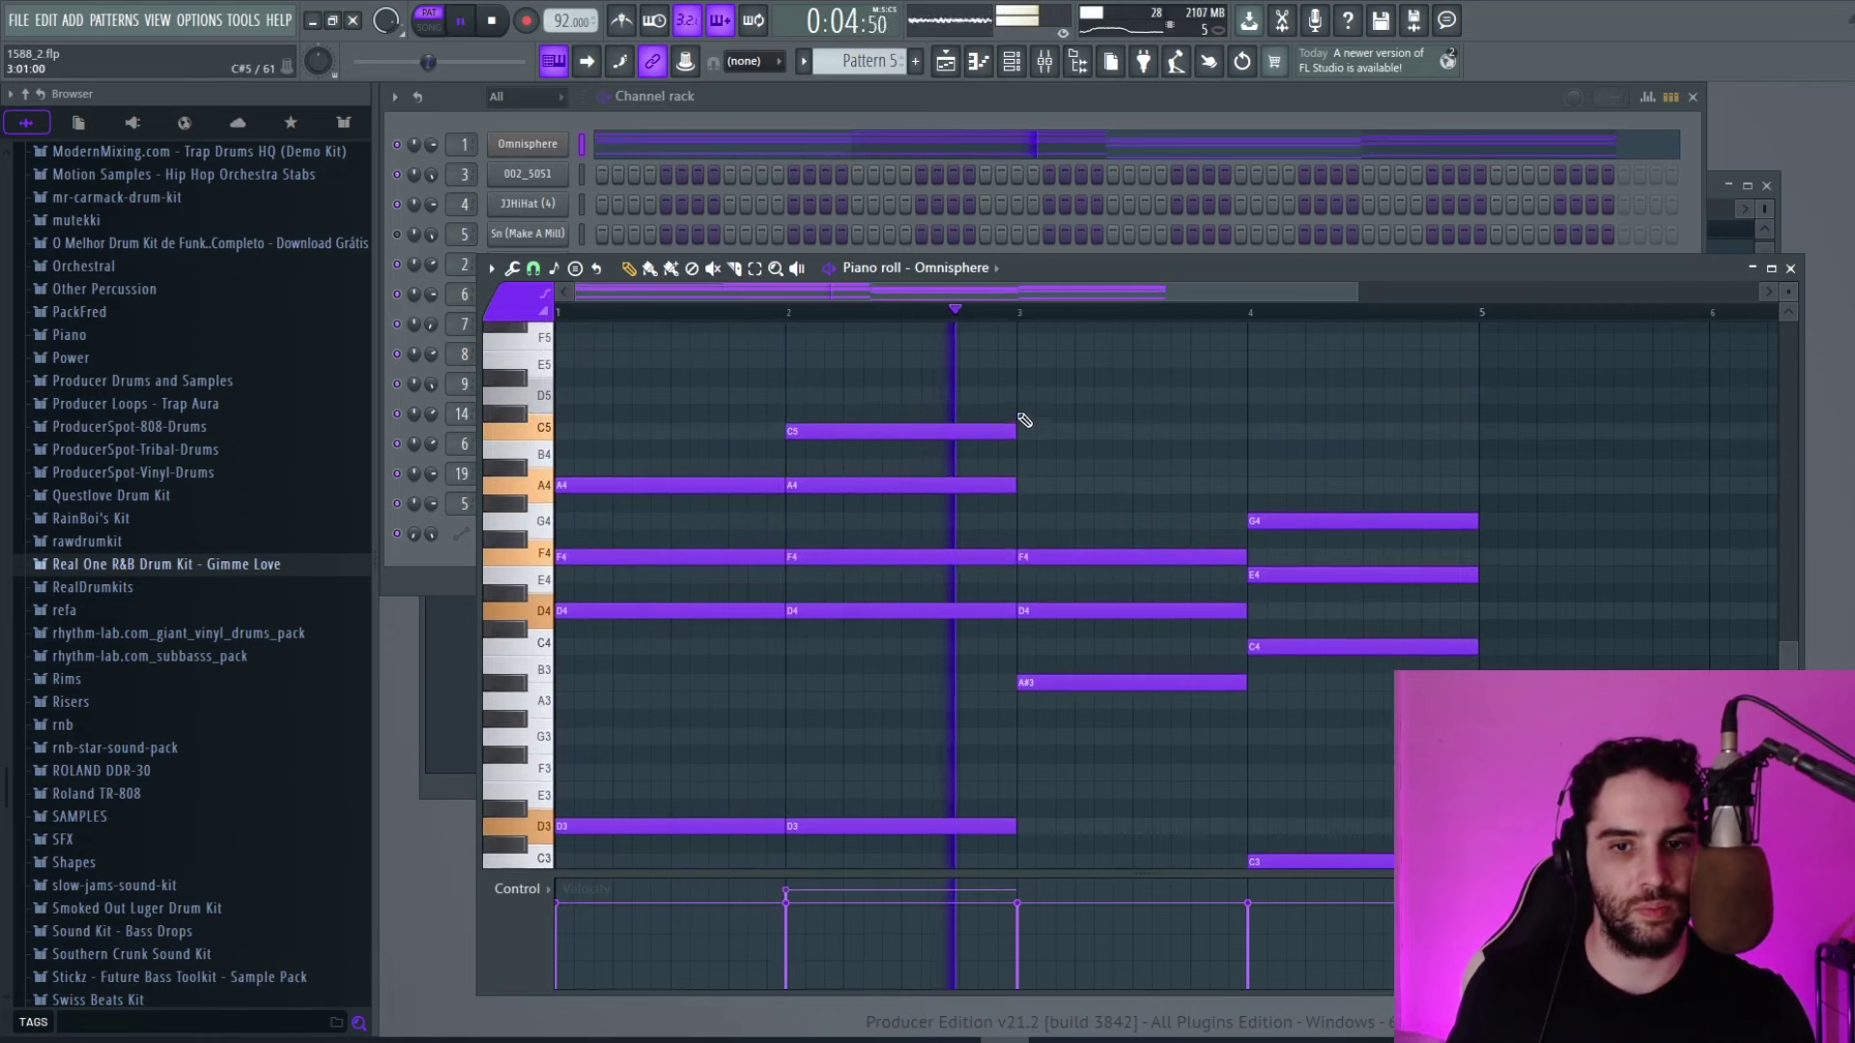
pyautogui.click(1022, 396)
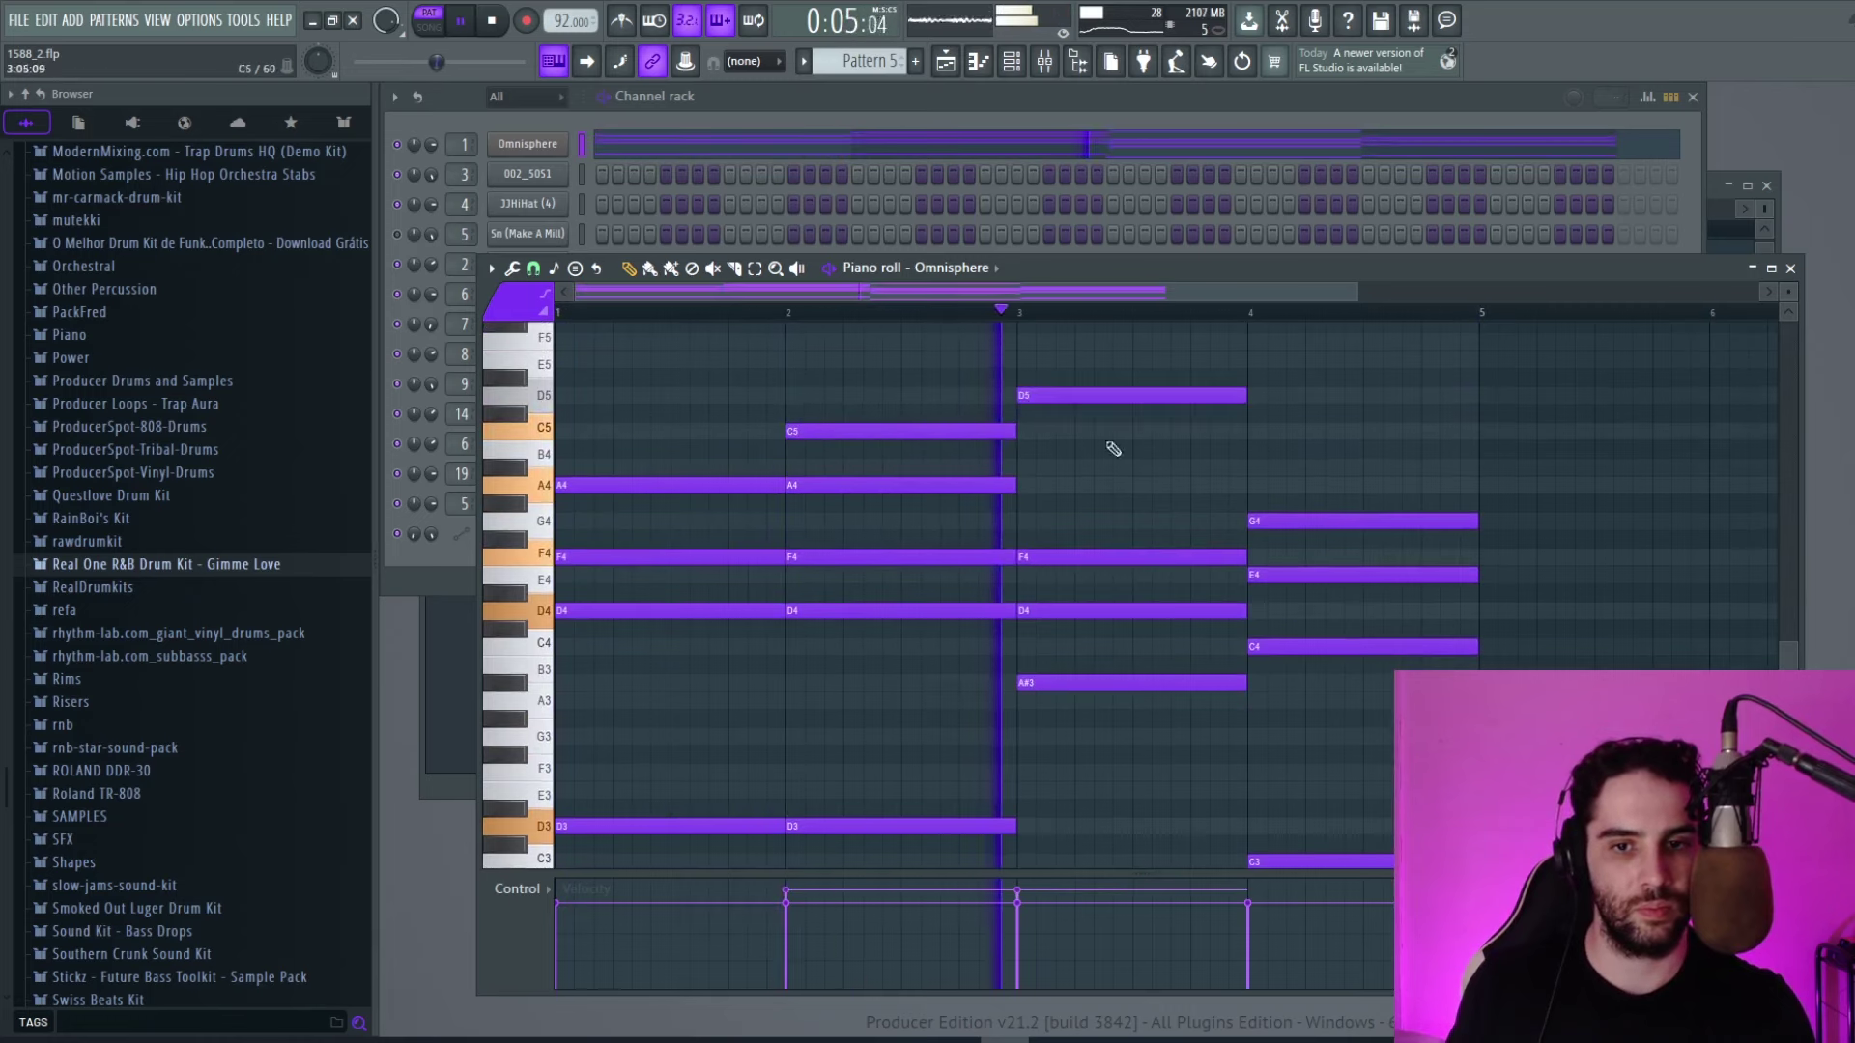
pyautogui.click(1256, 468)
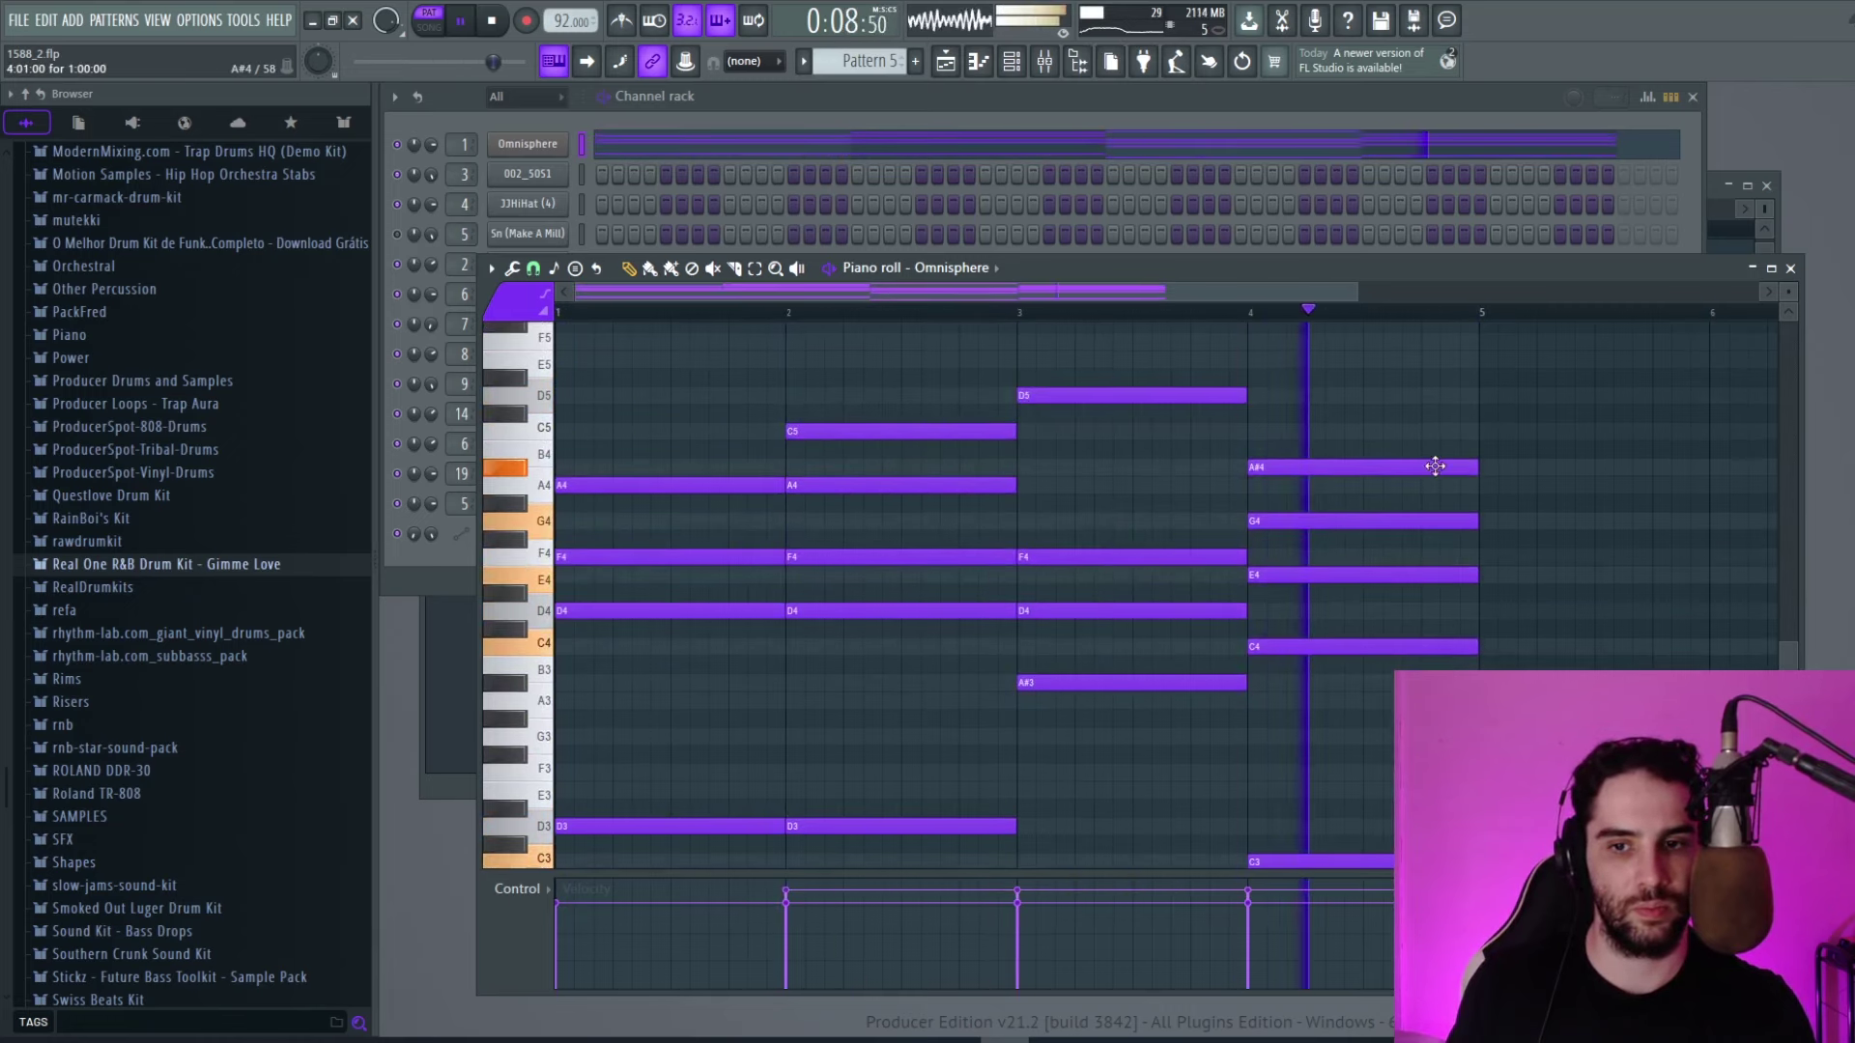
pyautogui.press('space')
pyautogui.moveTo(1425, 467); pyautogui.dragTo(1411, 483)
pyautogui.press('space')
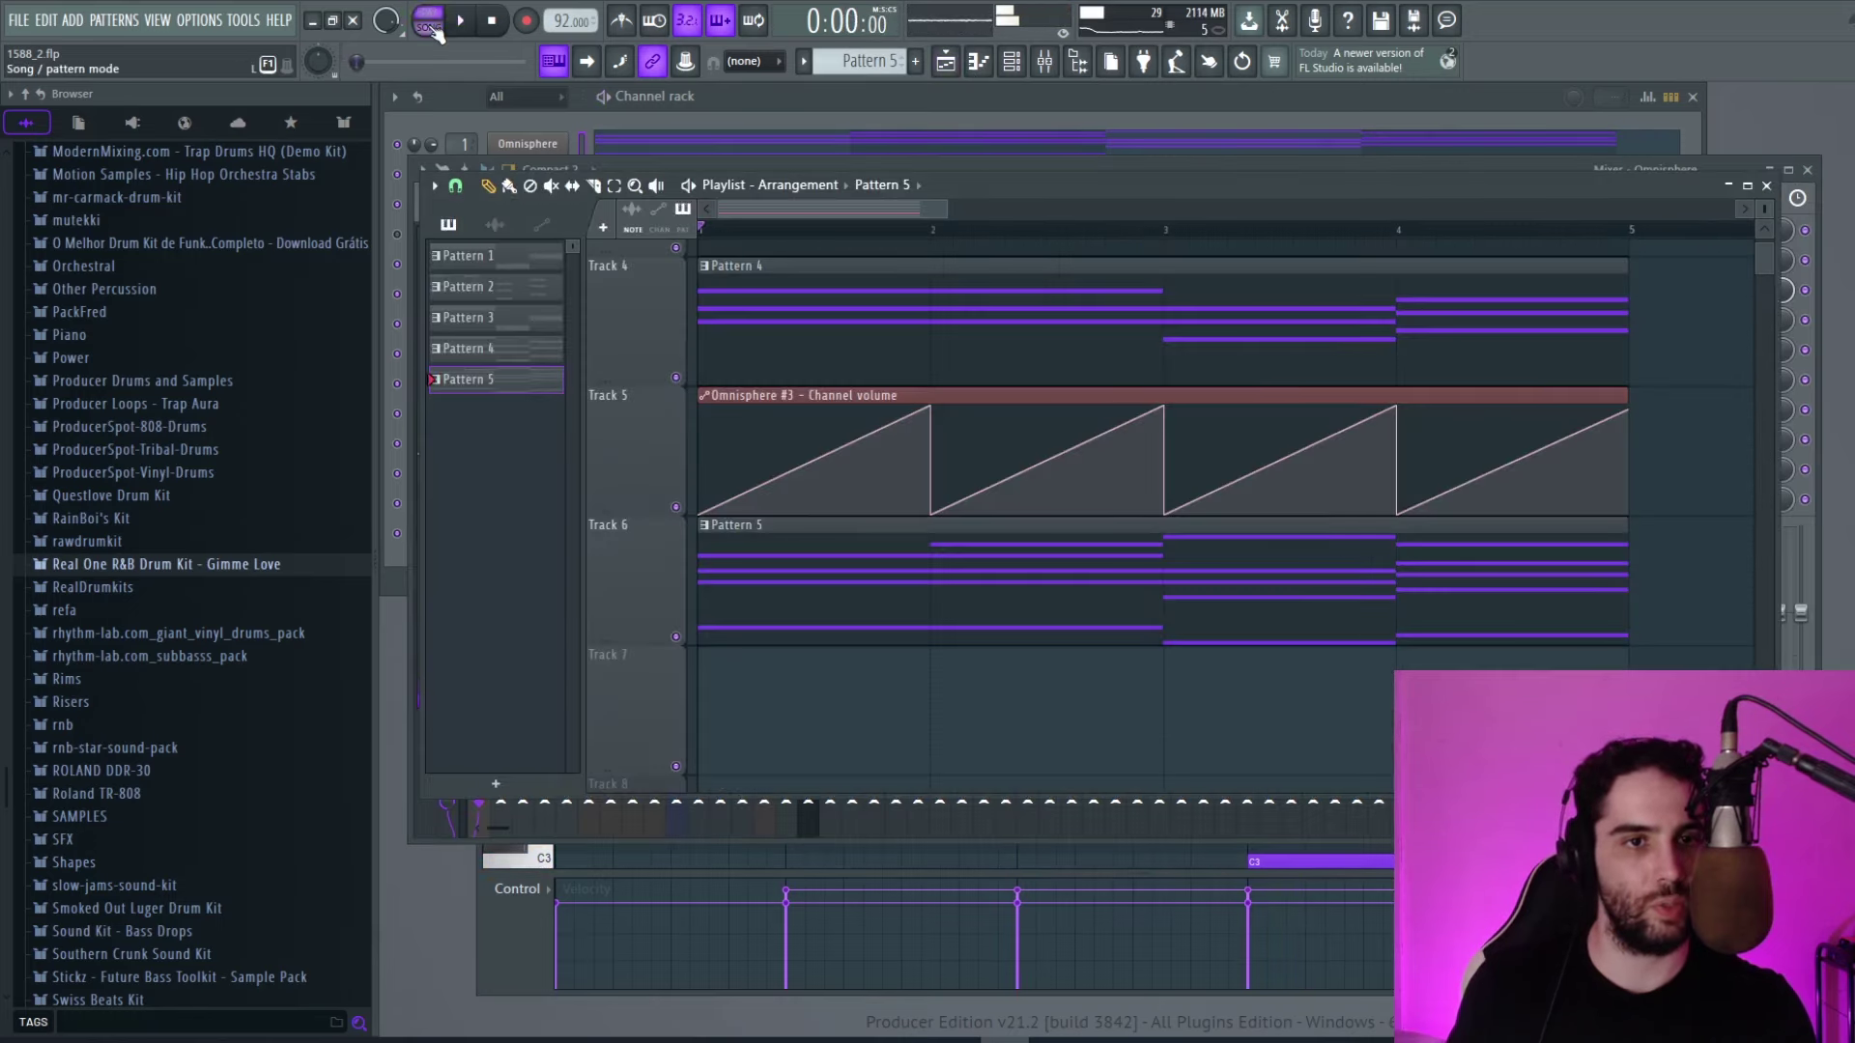
pyautogui.press('space')
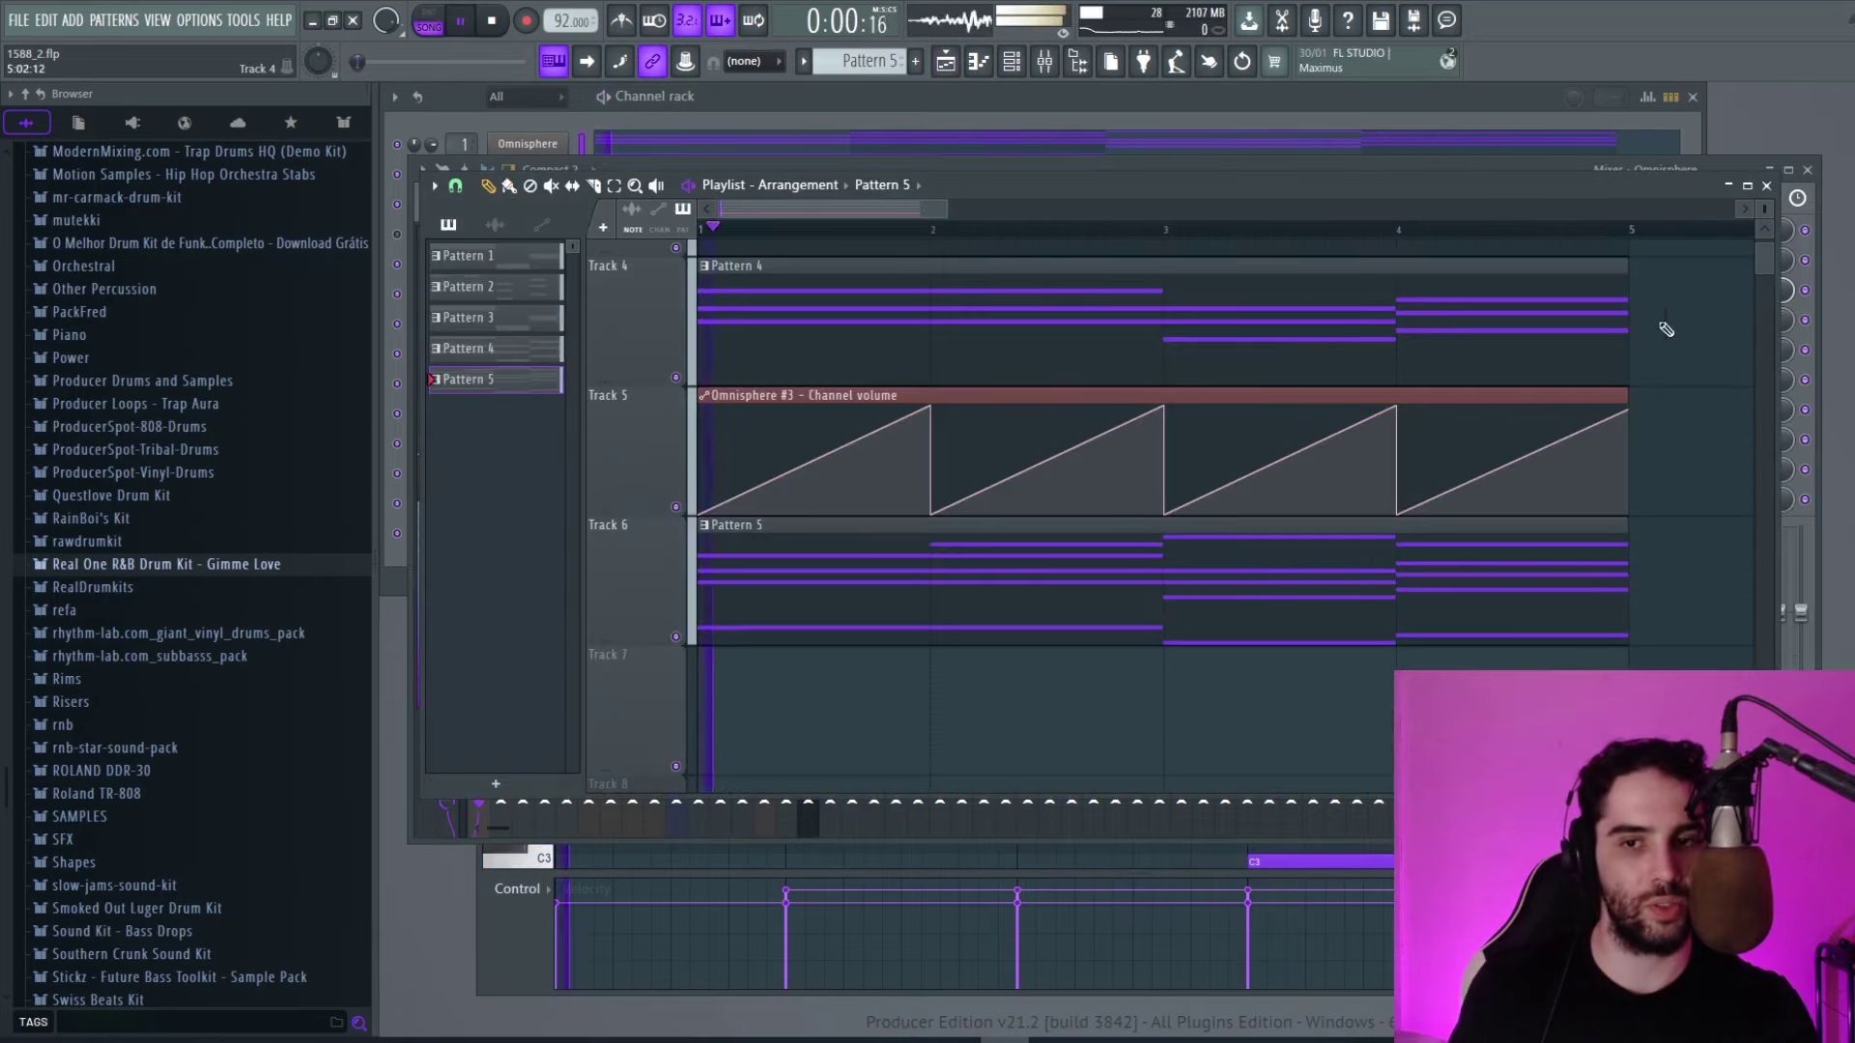
# Play the arrangement with Pattern 5 on Track 6 while closing the playlist, mixer, parametric EQ and piano roll windows.
pyautogui.click(1767, 185)
pyautogui.click(1807, 170)
pyautogui.click(1822, 175)
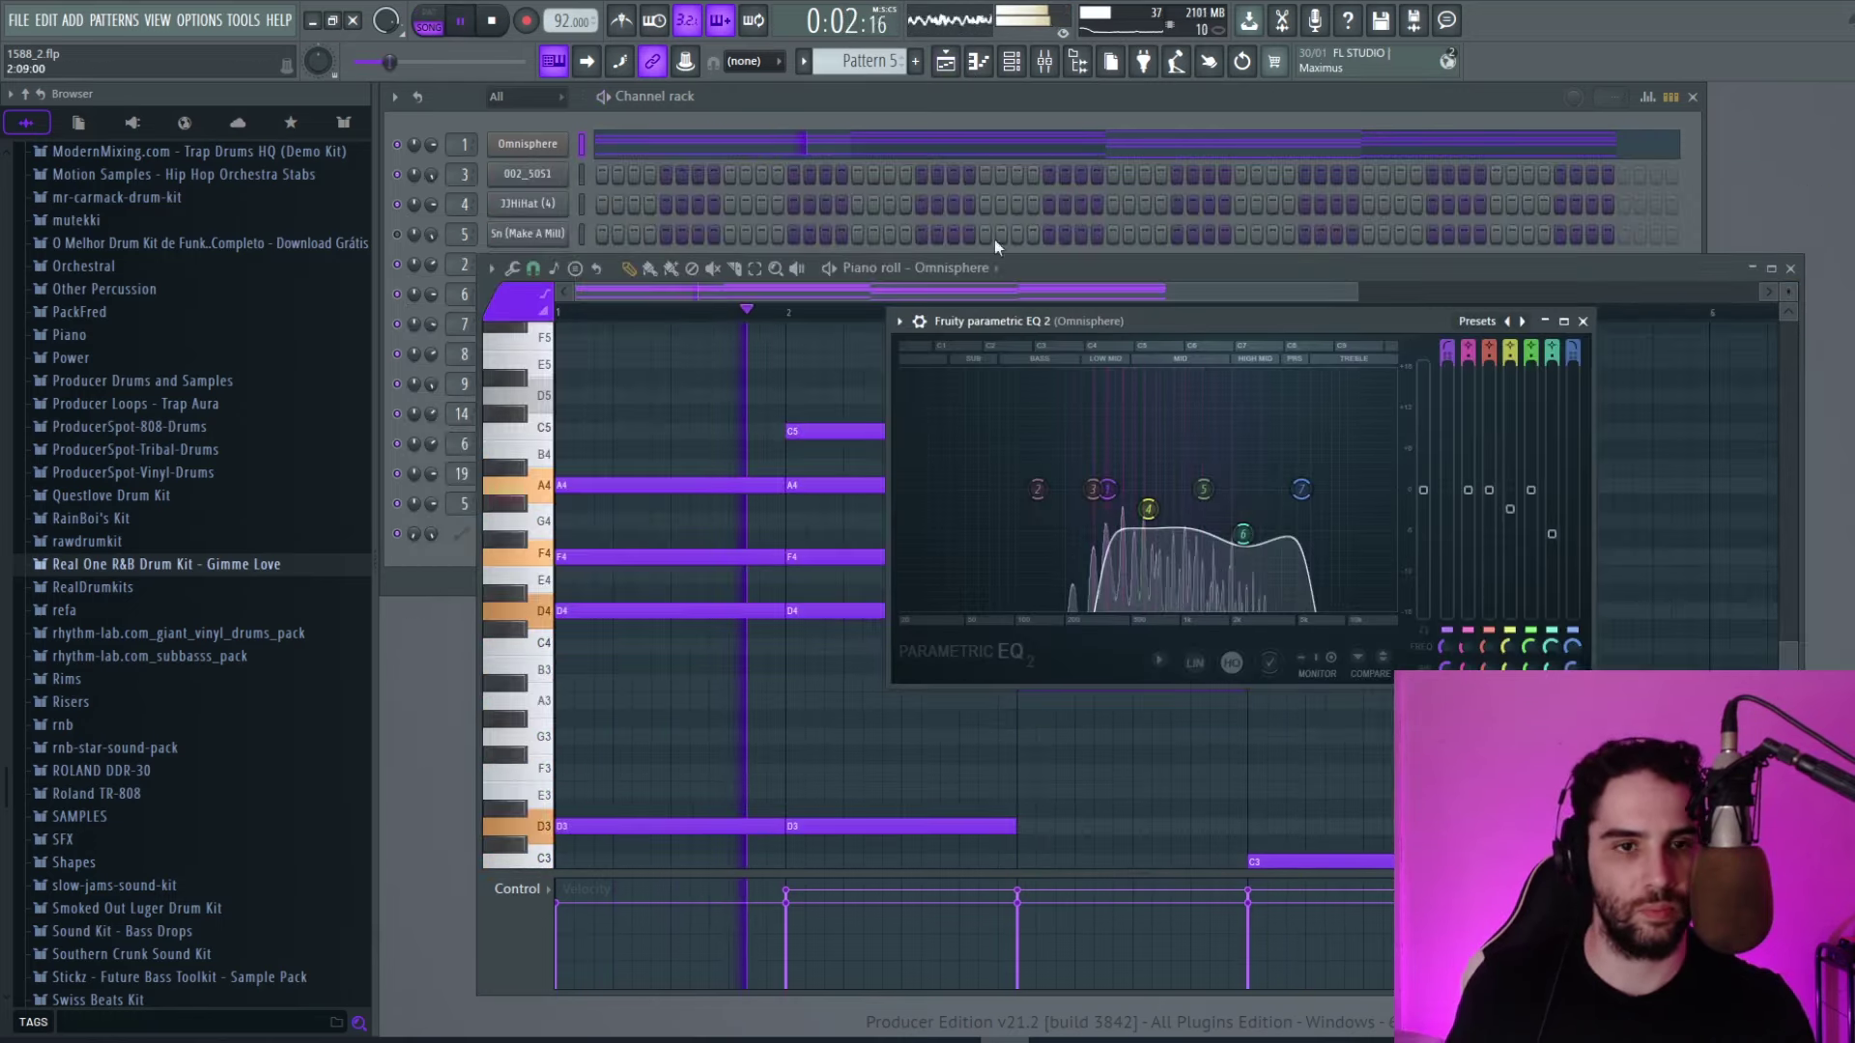
pyautogui.click(1582, 321)
pyautogui.click(1790, 269)
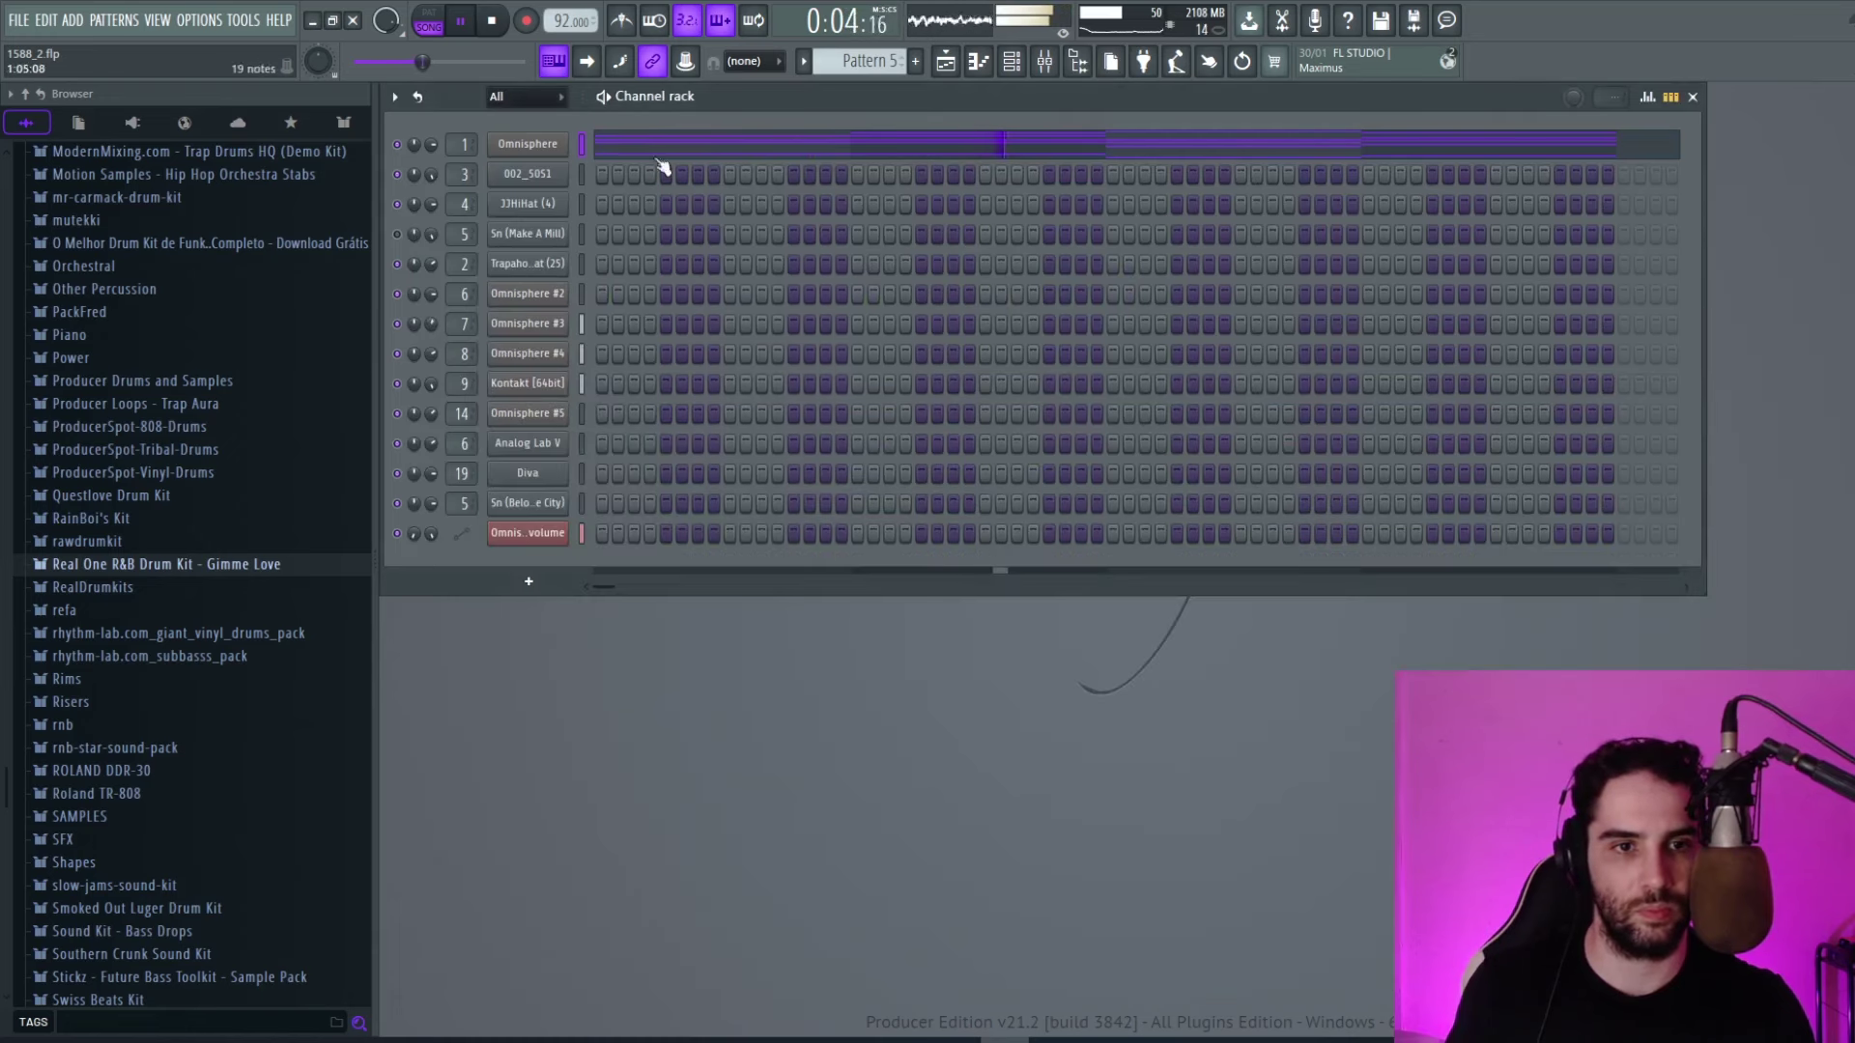
pyautogui.scroll(3, 437, 147)
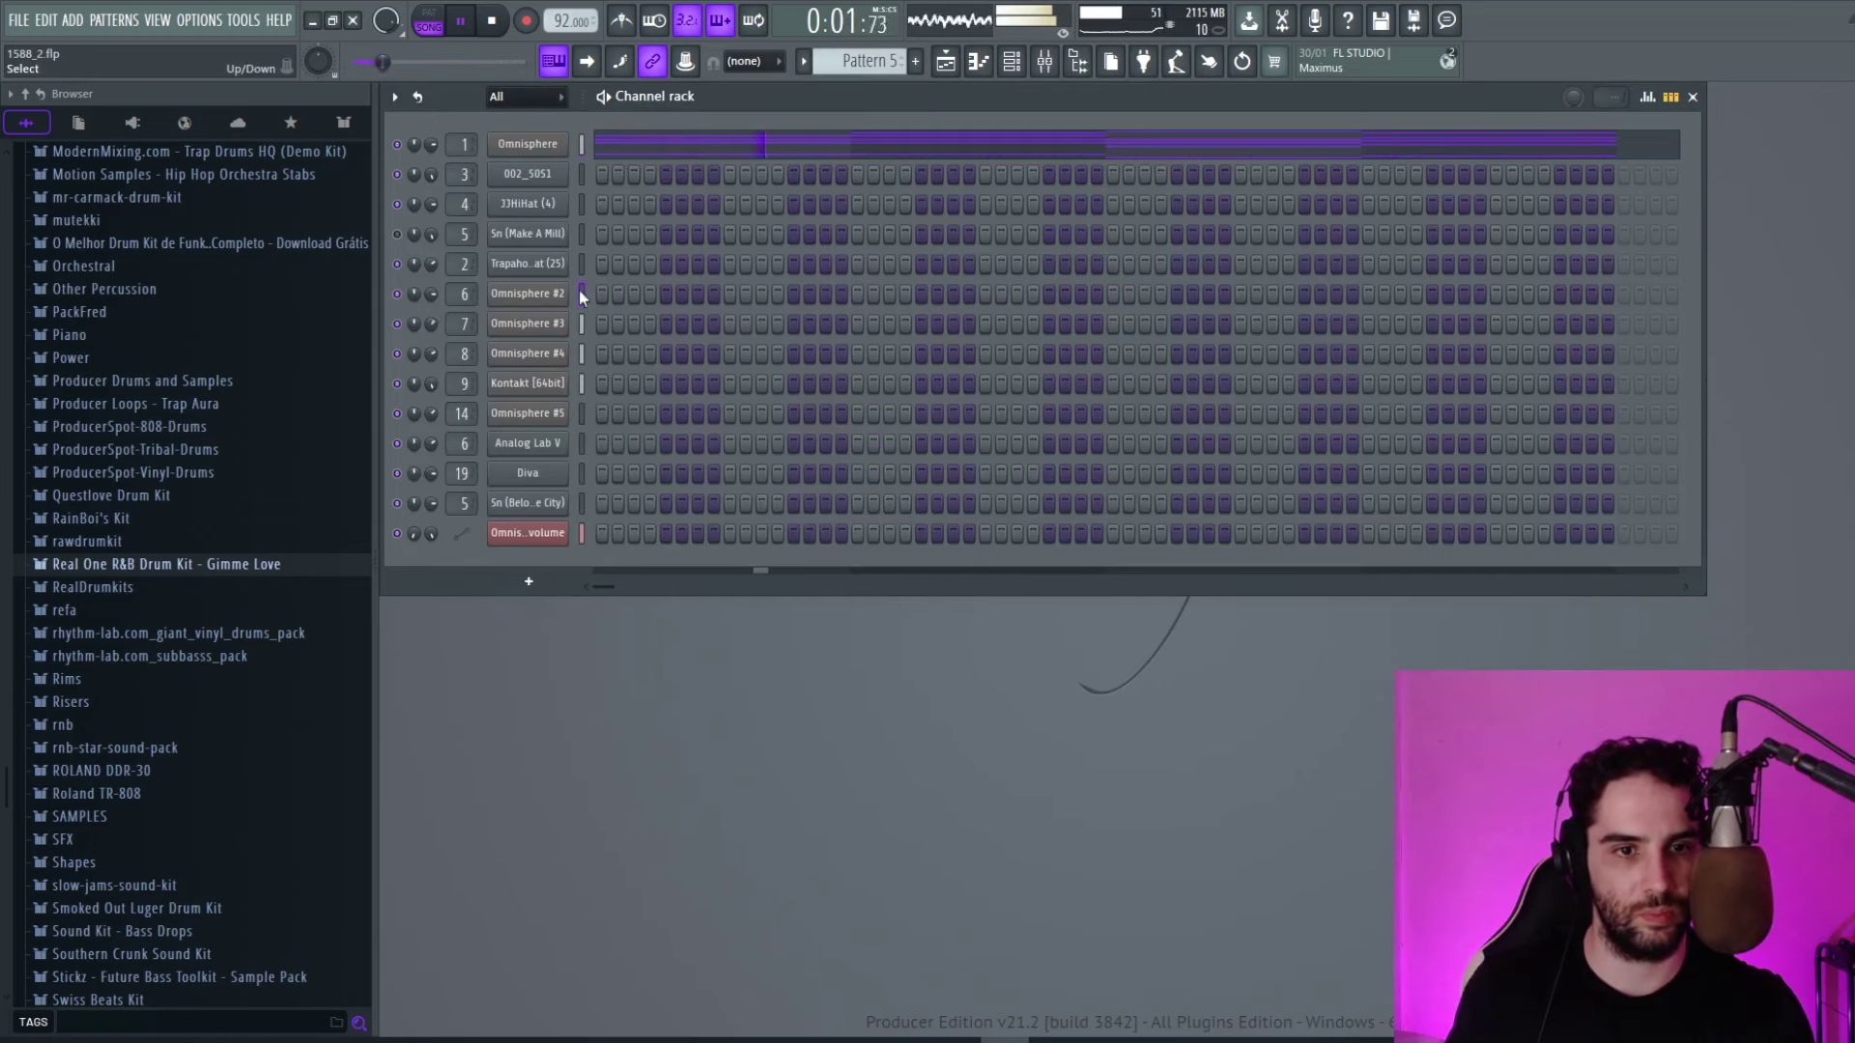
pyautogui.press('space')
# Create Pattern 6 and place it on Track 7 of the playlist.
pyautogui.press('F4')
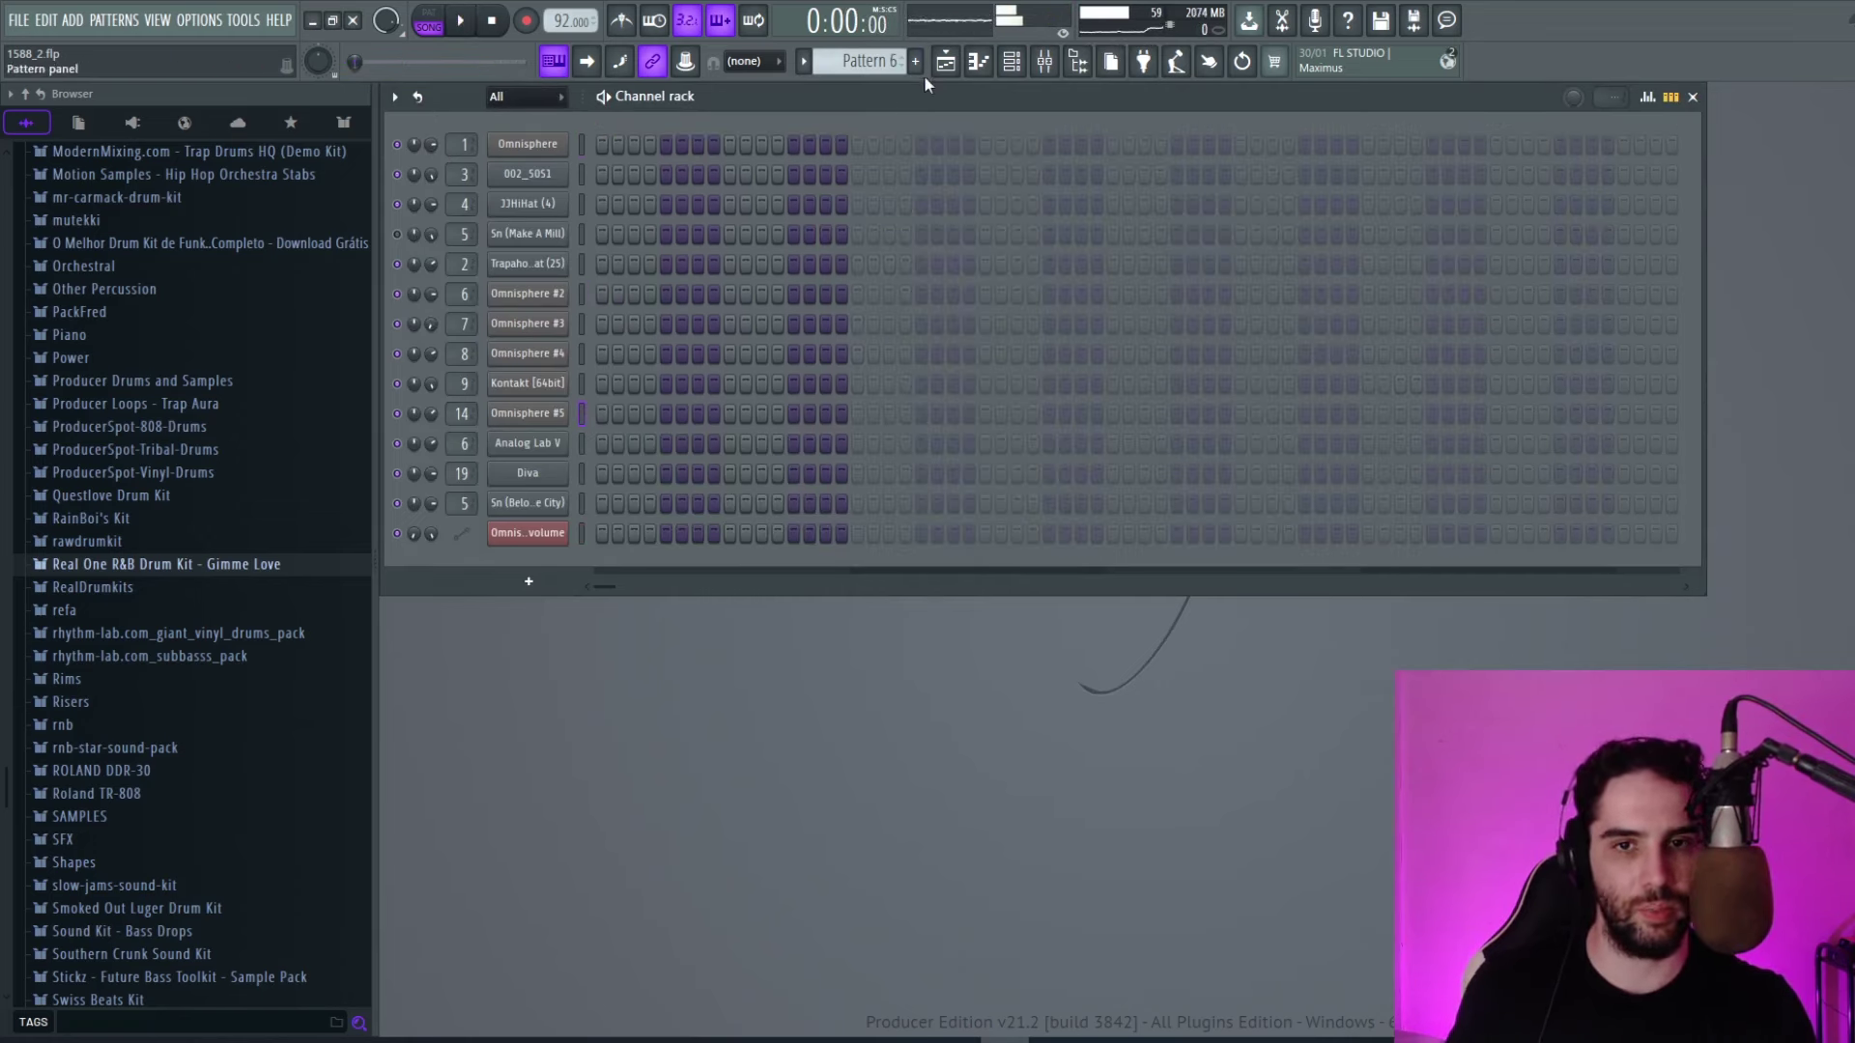
pyautogui.click(943, 71)
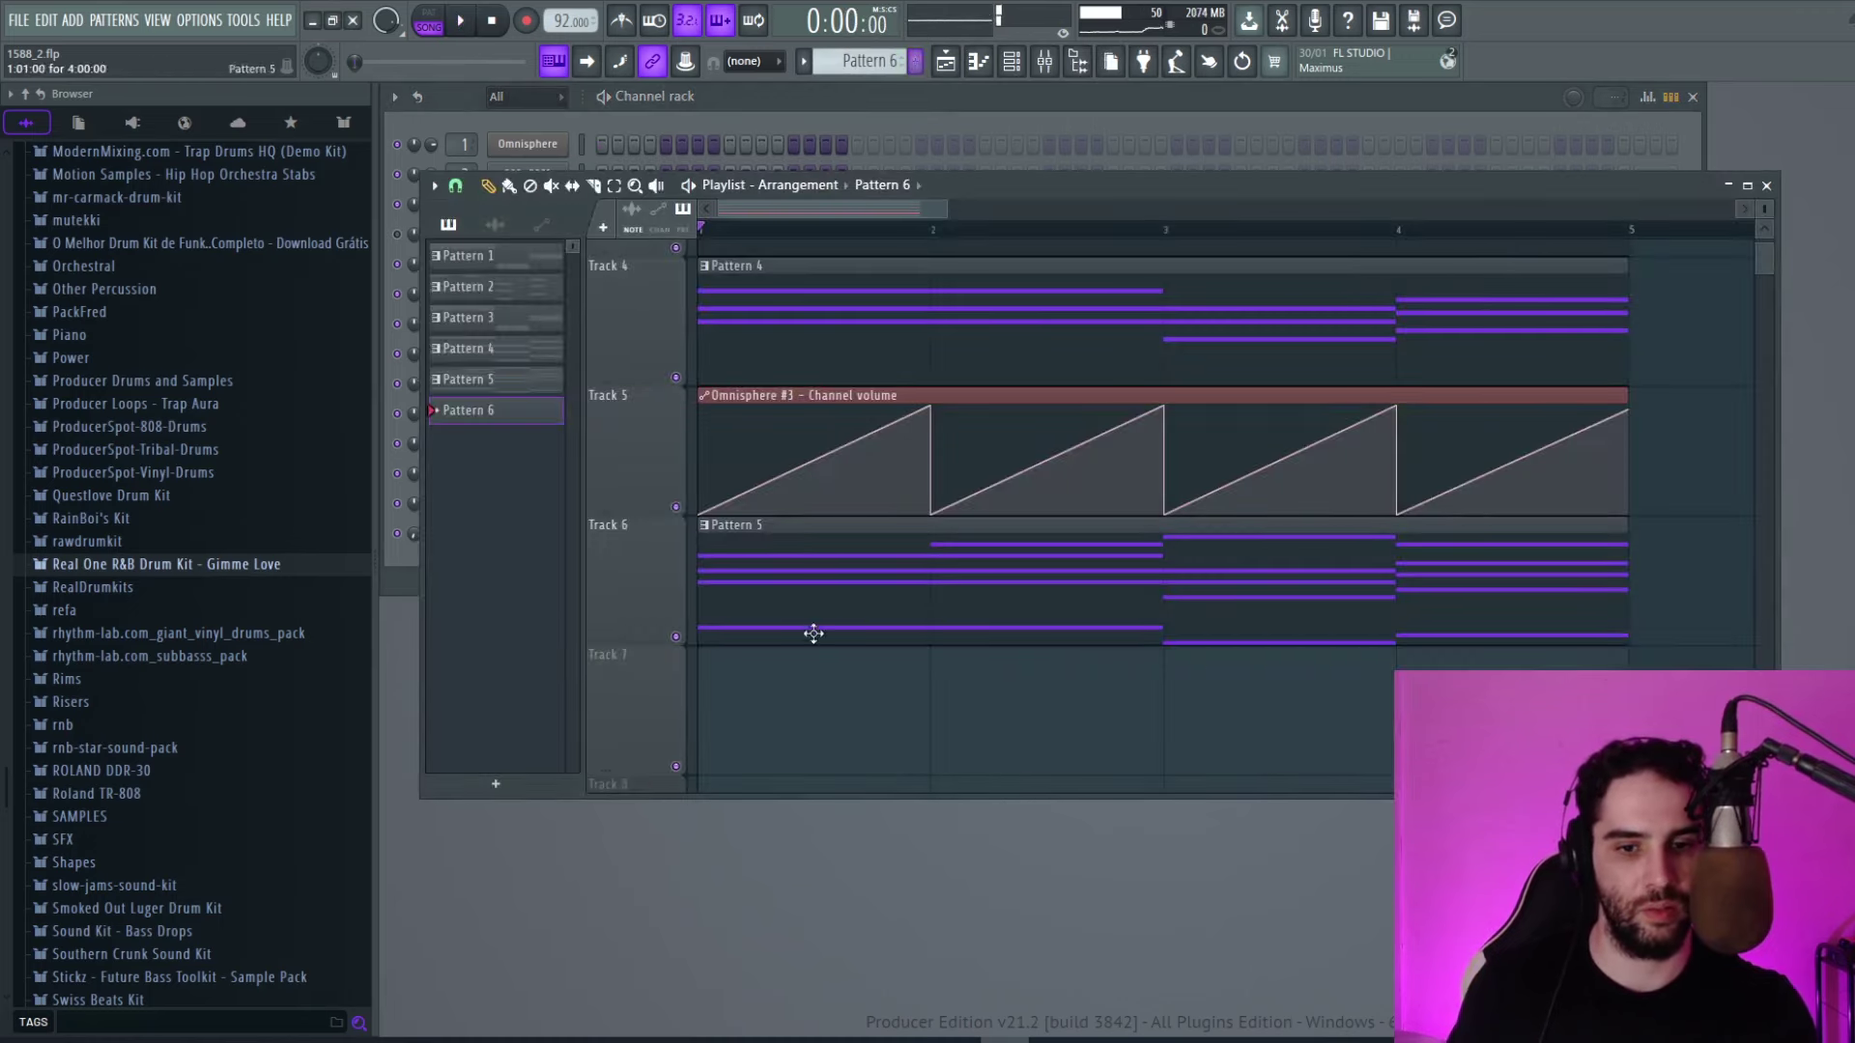
pyautogui.click(710, 695)
pyautogui.press('F6')
# Write a bar 1 melody for Omnisphere #5 in the piano roll with notes A#4, A4, D5 and G4, shortening the long notes.
pyautogui.rightClick(535, 415)
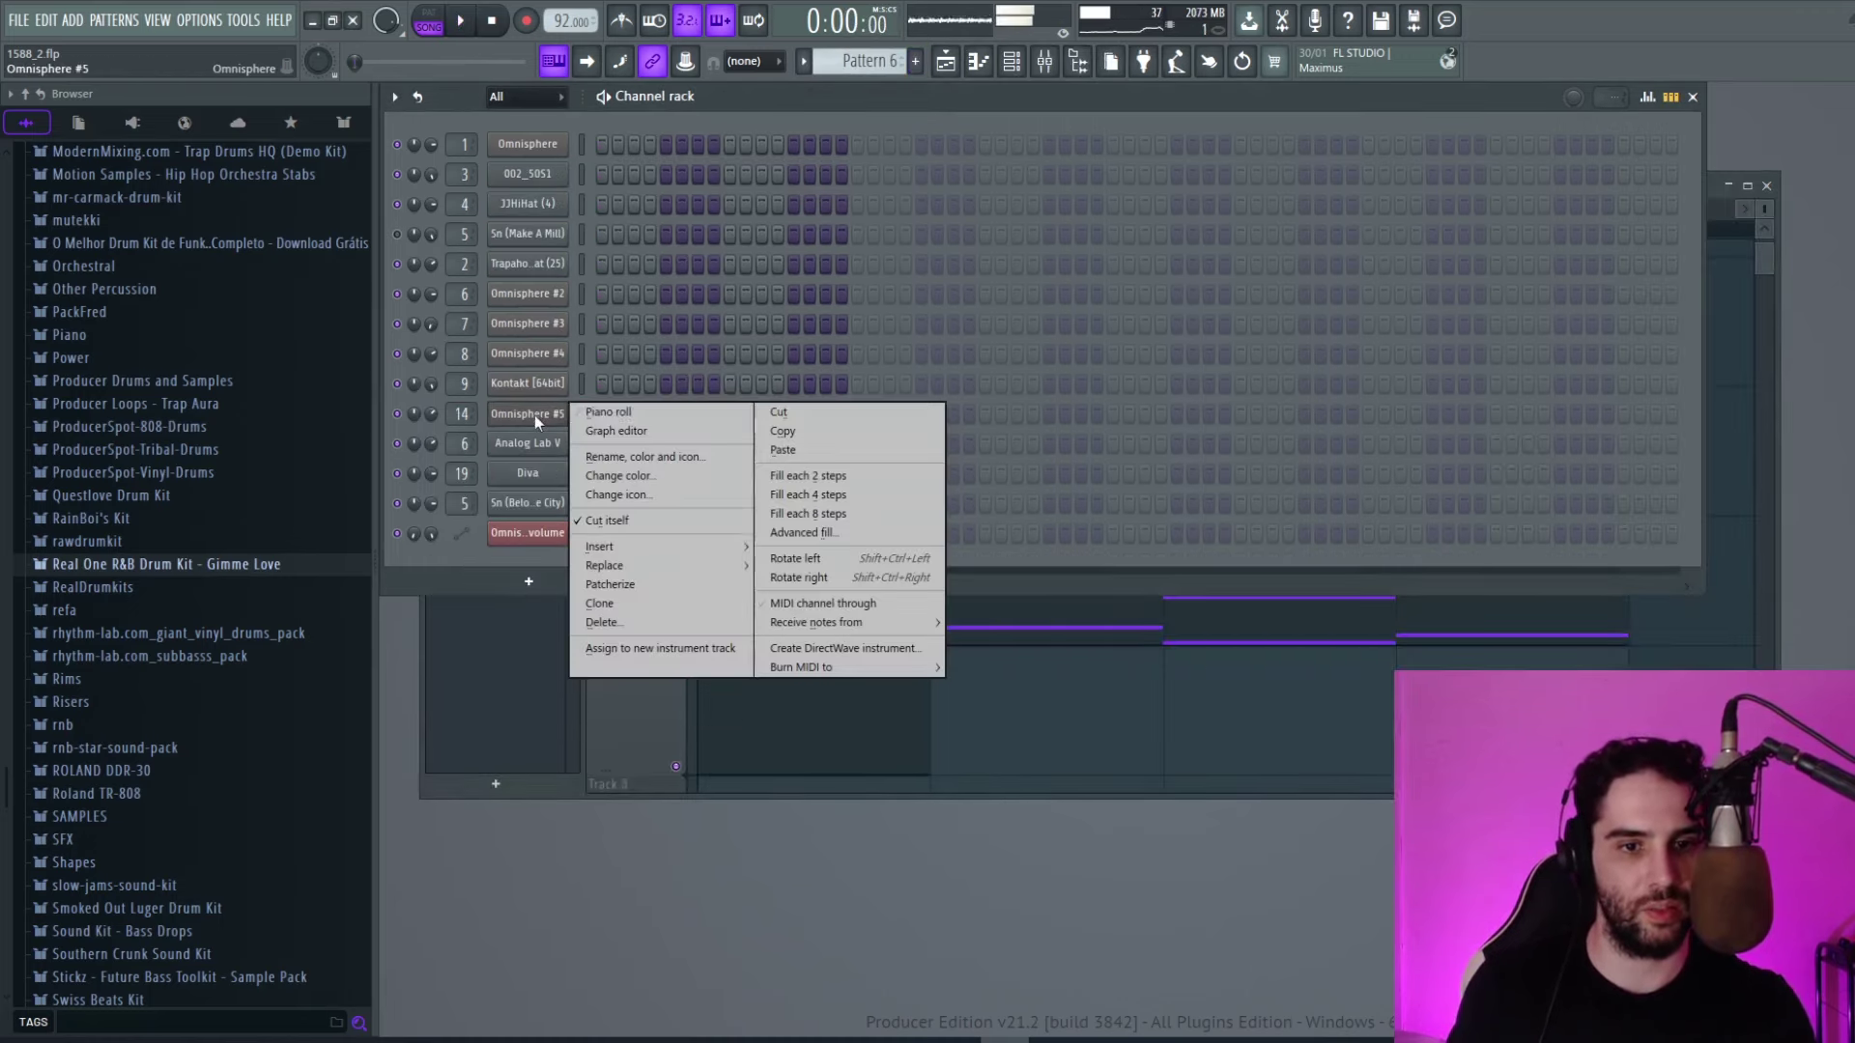
pyautogui.click(599, 421)
pyautogui.click(560, 468)
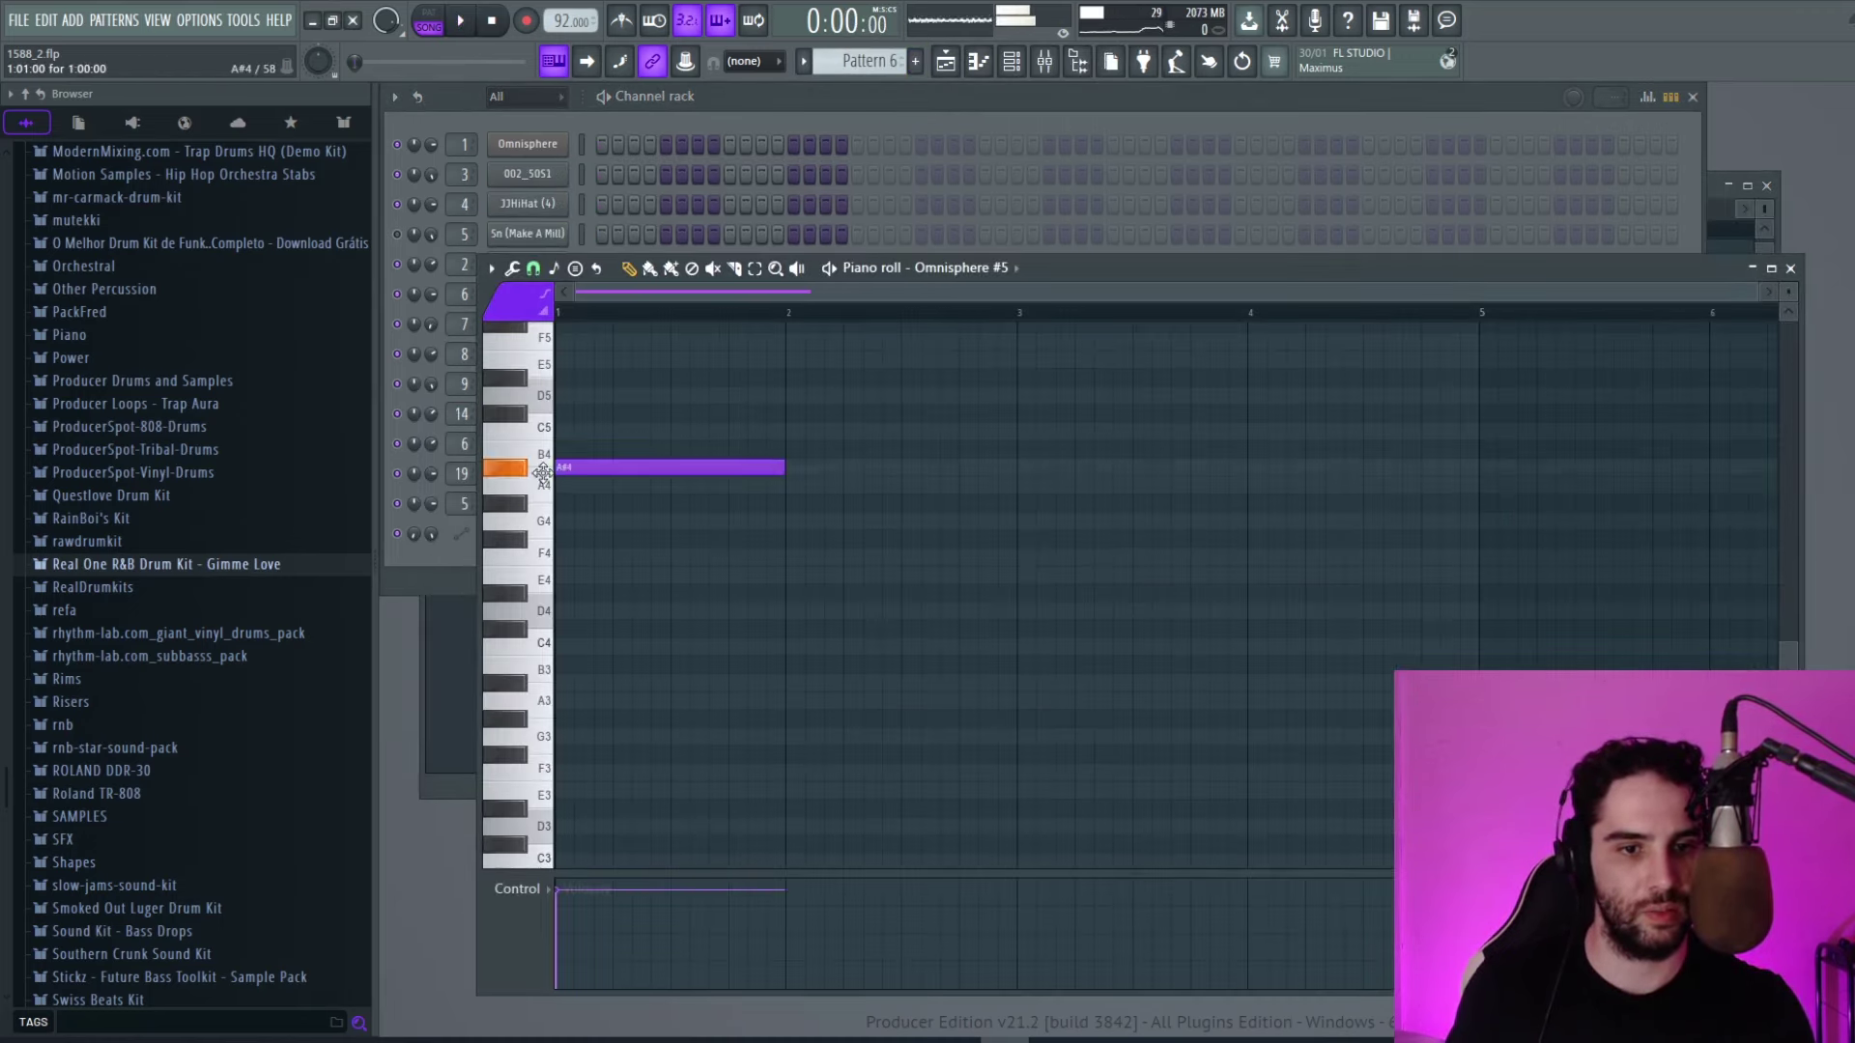
pyautogui.click(619, 485)
pyautogui.press('space')
pyautogui.moveTo(784, 468); pyautogui.dragTo(650, 467)
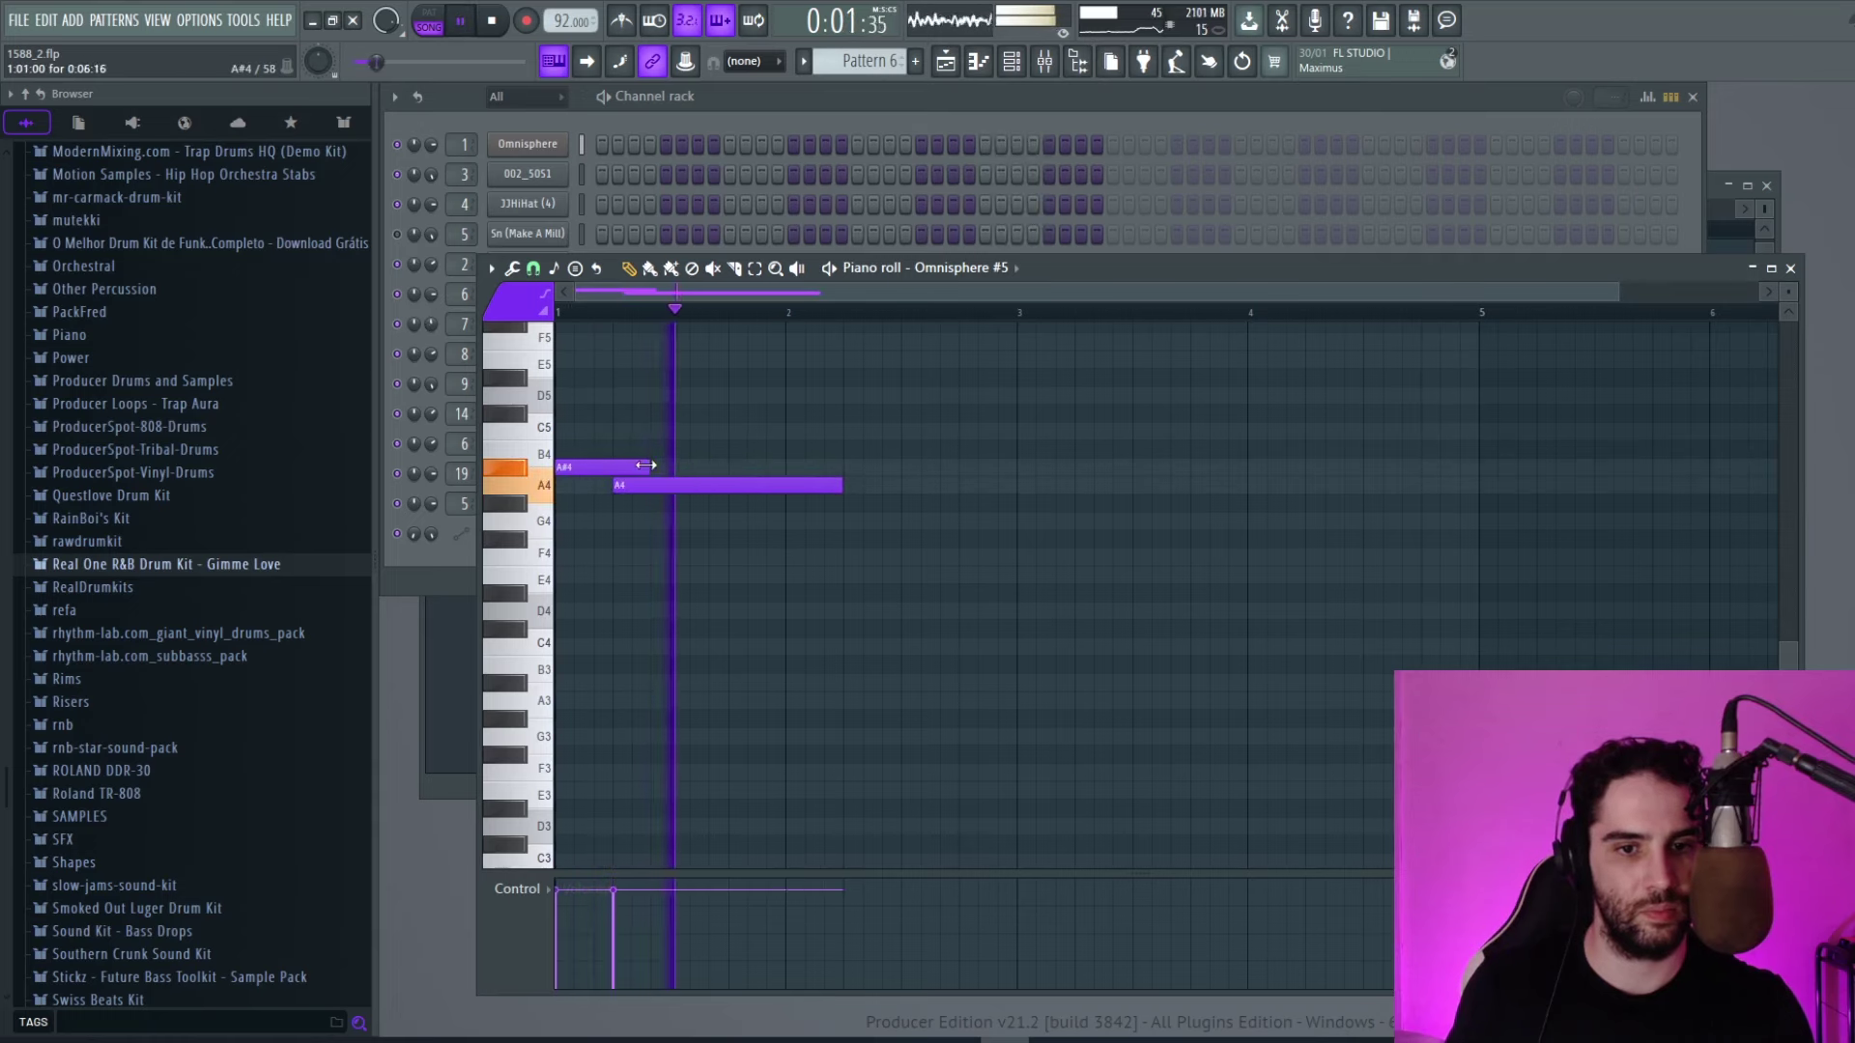
pyautogui.click(729, 431)
pyautogui.moveTo(840, 485); pyautogui.dragTo(700, 402)
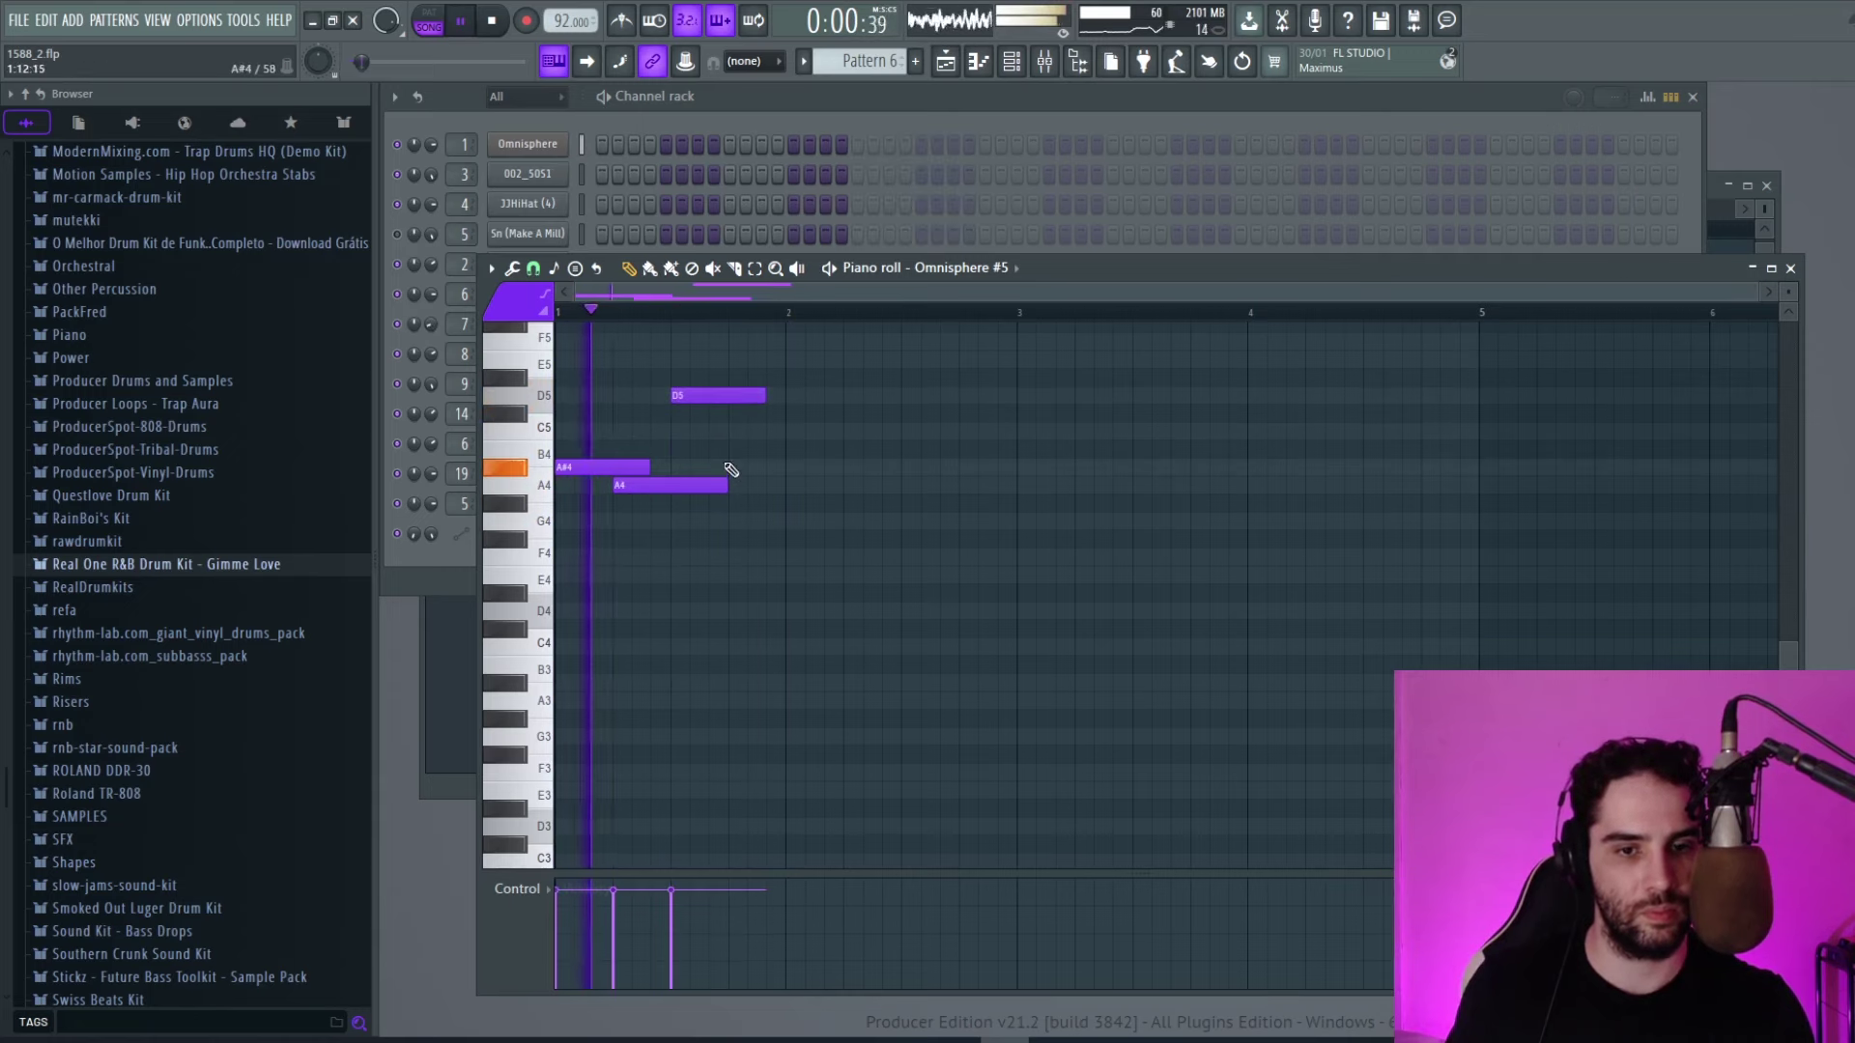
pyautogui.moveTo(723, 483); pyautogui.dragTo(649, 484)
pyautogui.click(734, 521)
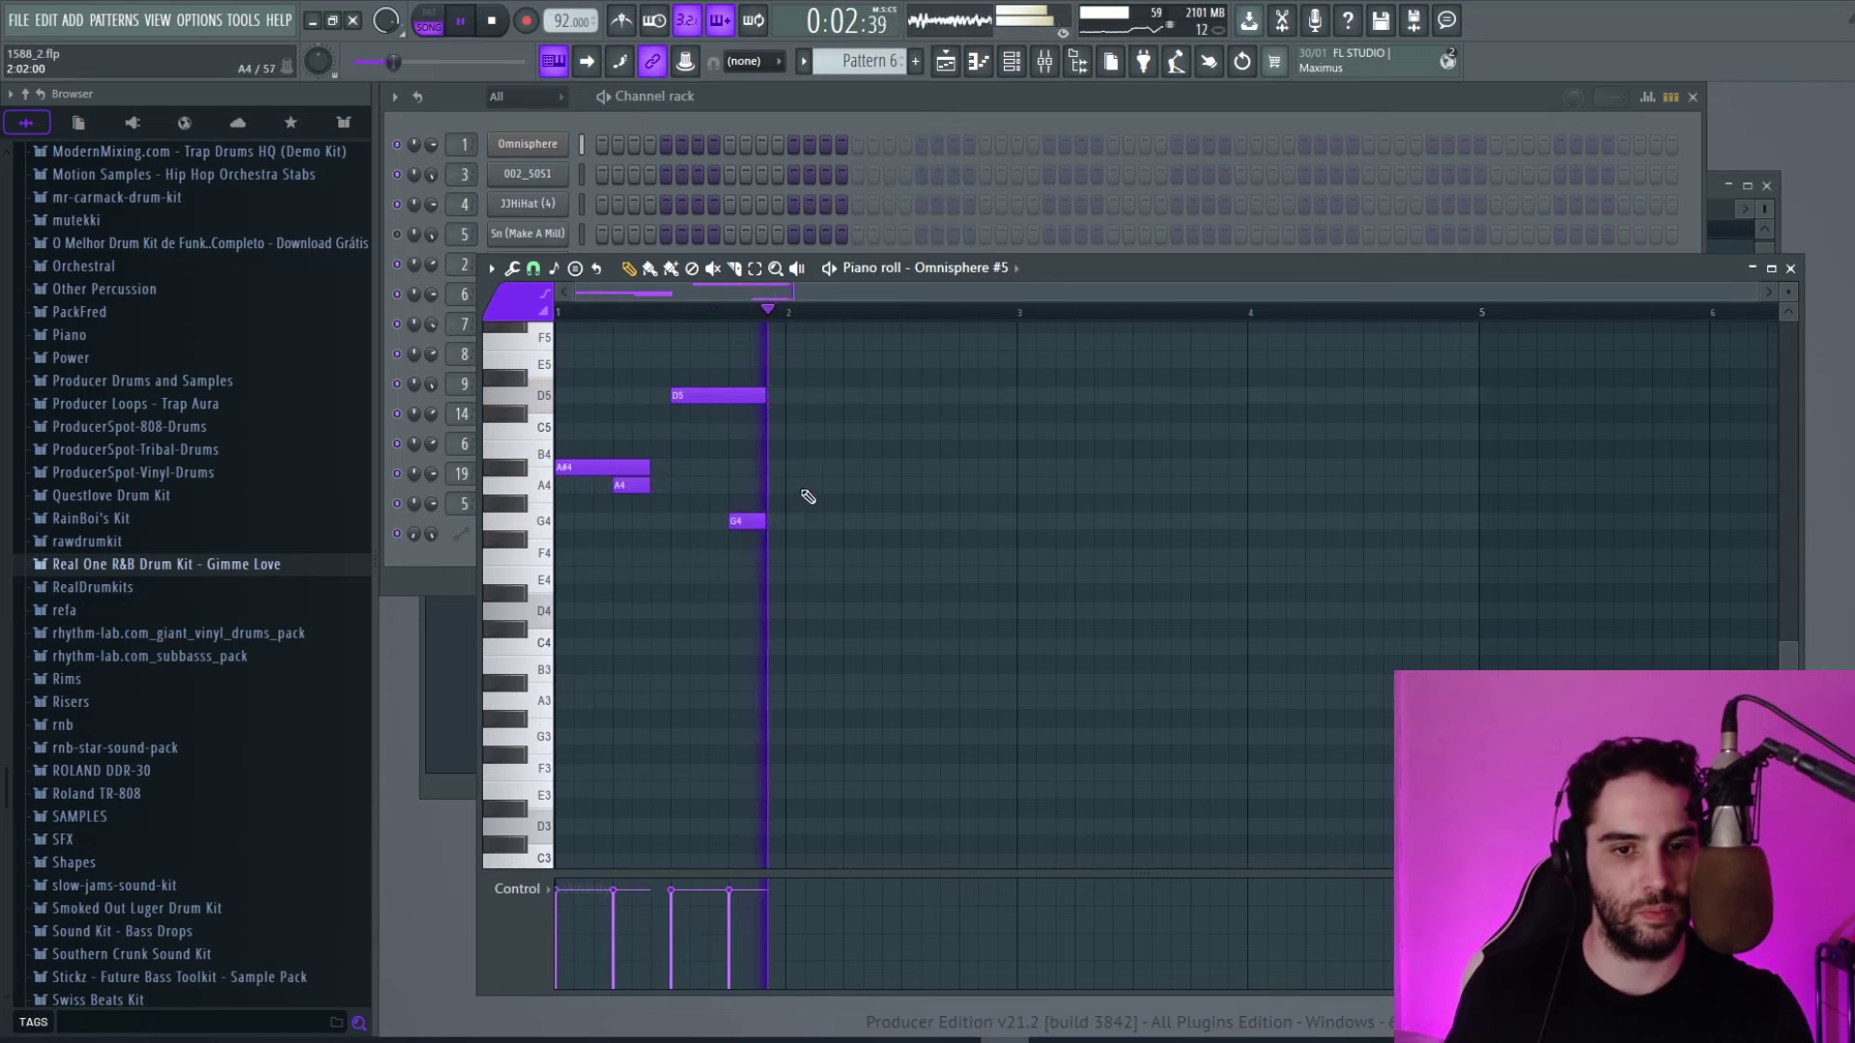
# Move the melody's first note to A4 and its second to D4, and play the result.
pyautogui.press('space')
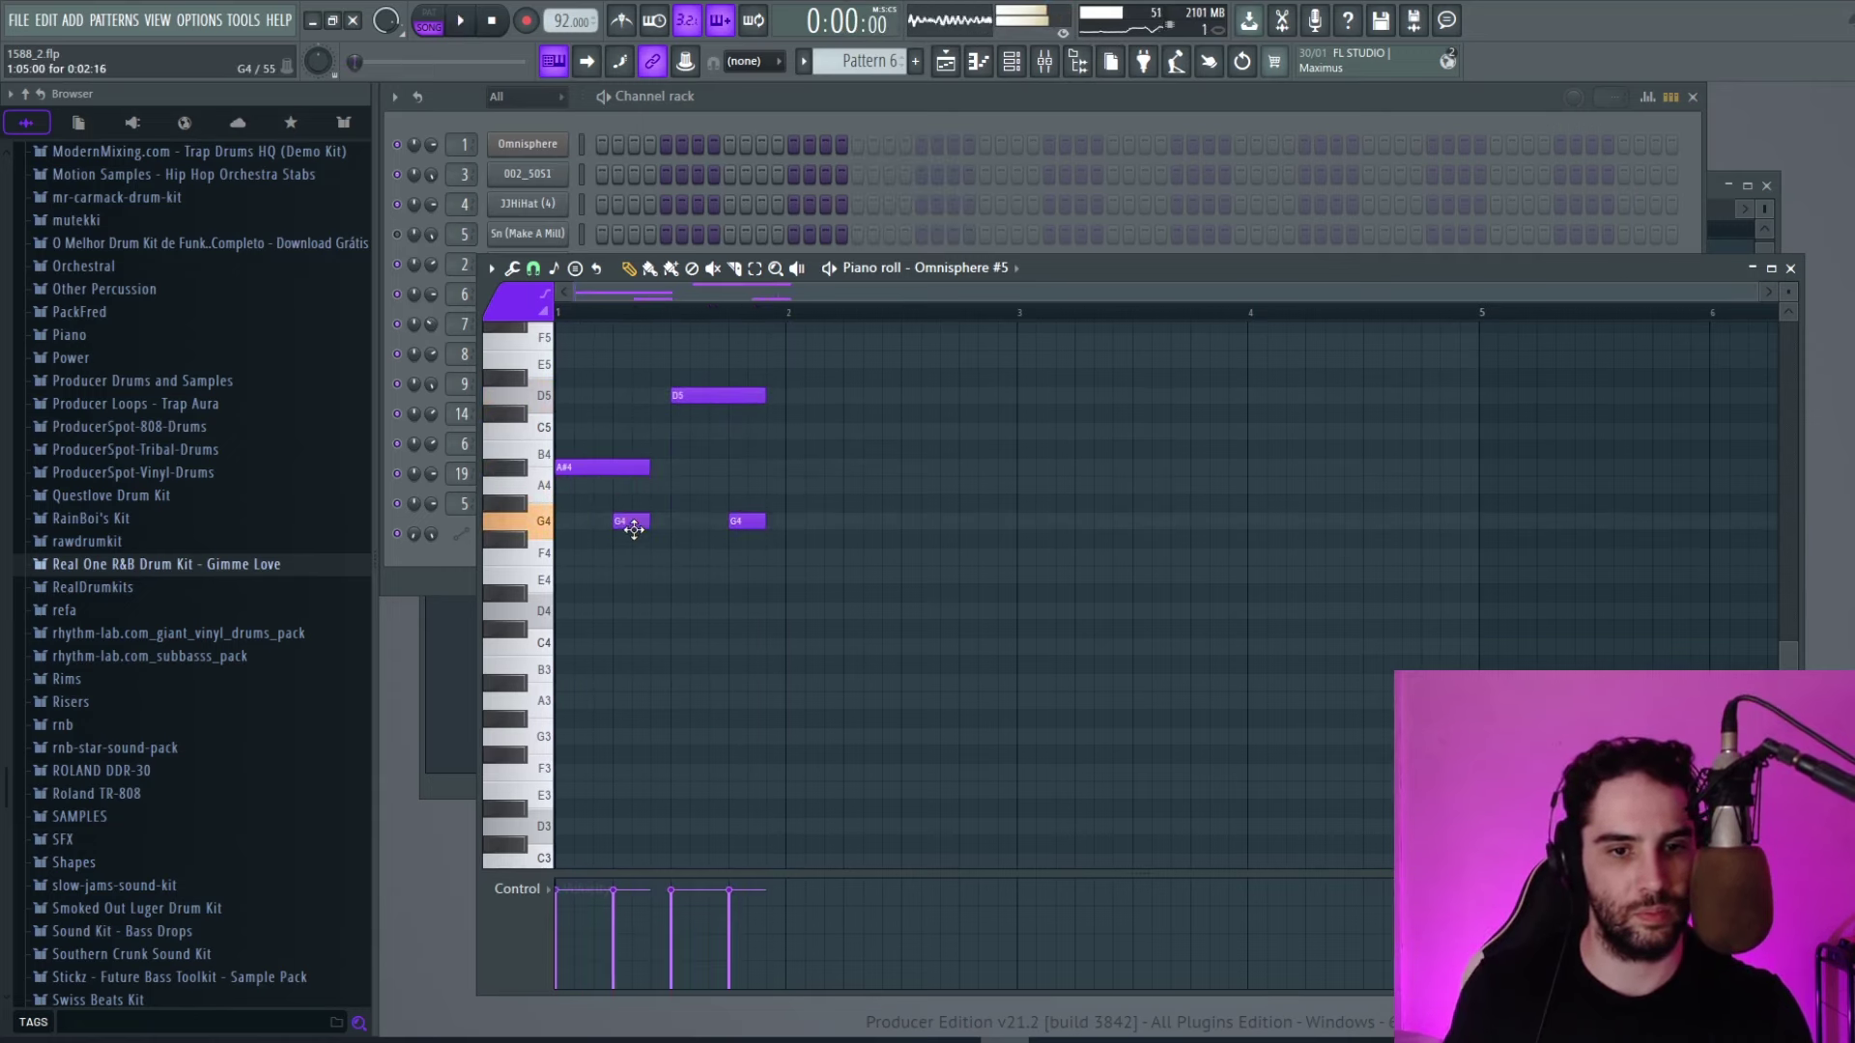
pyautogui.press('space')
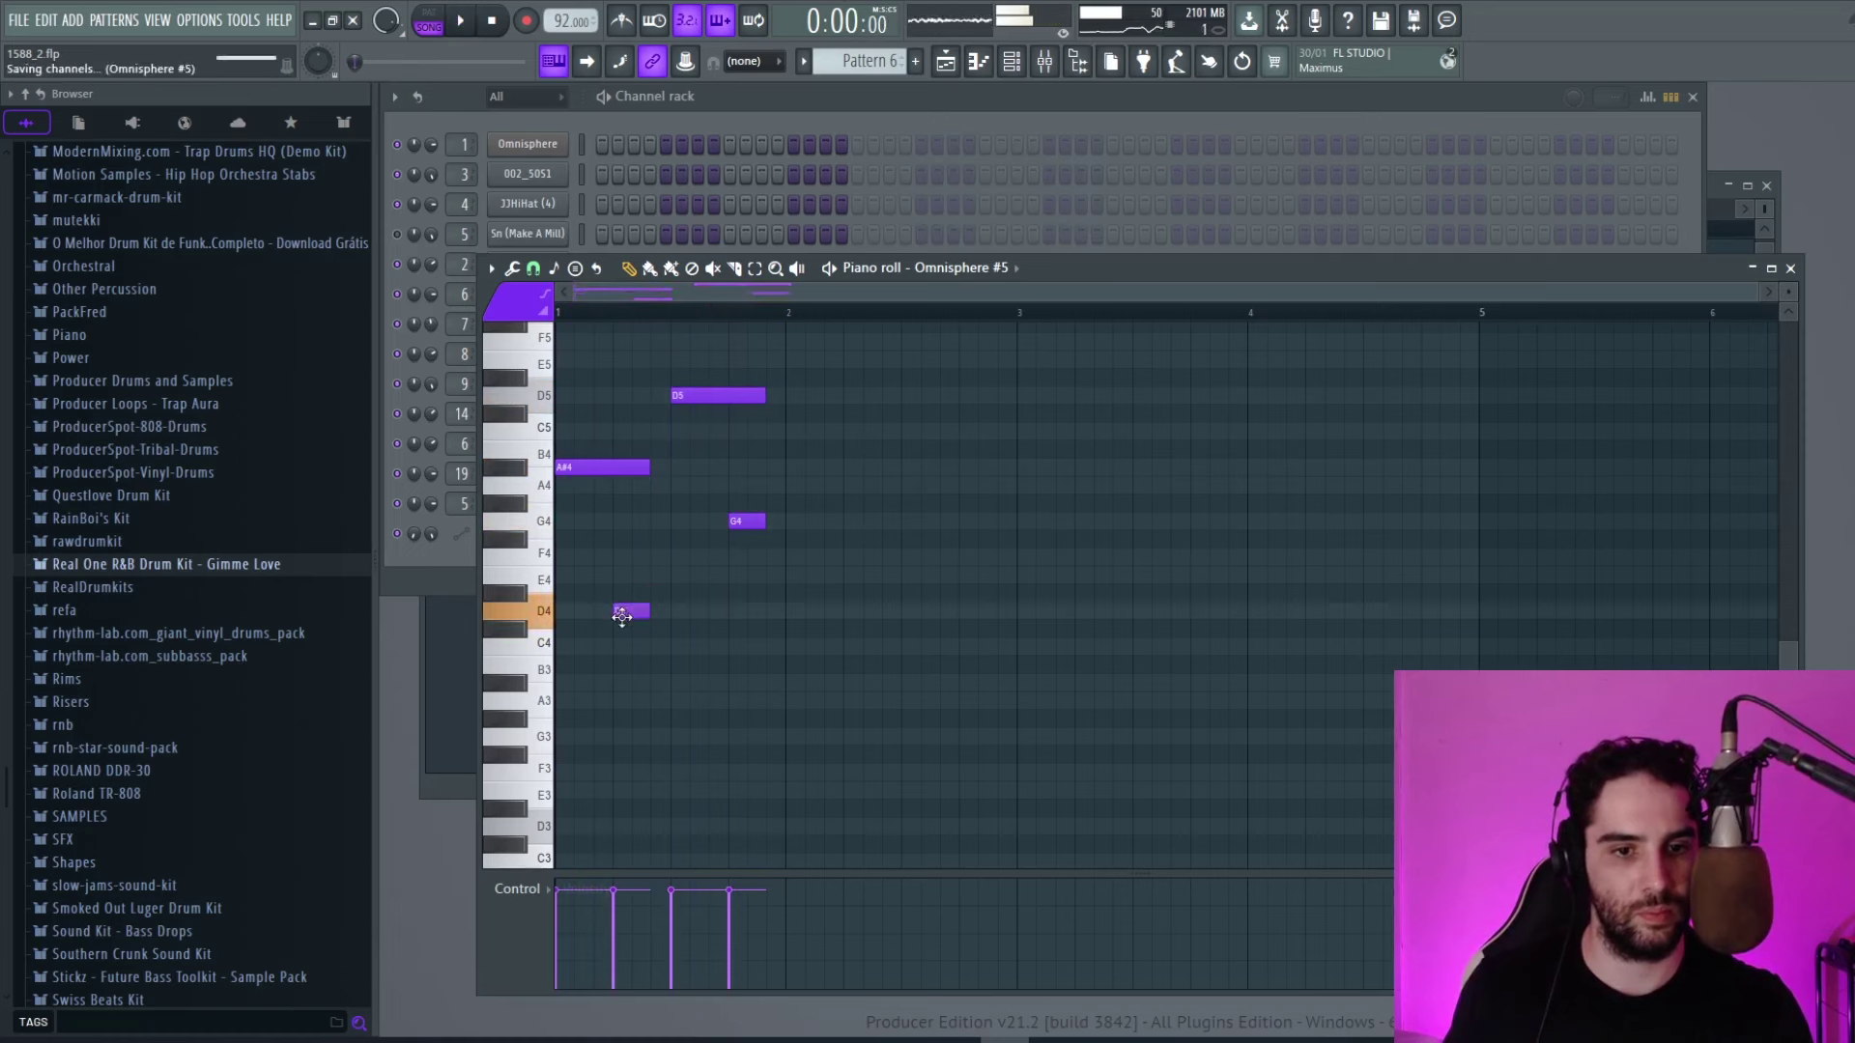
pyautogui.moveTo(609, 470); pyautogui.dragTo(604, 494)
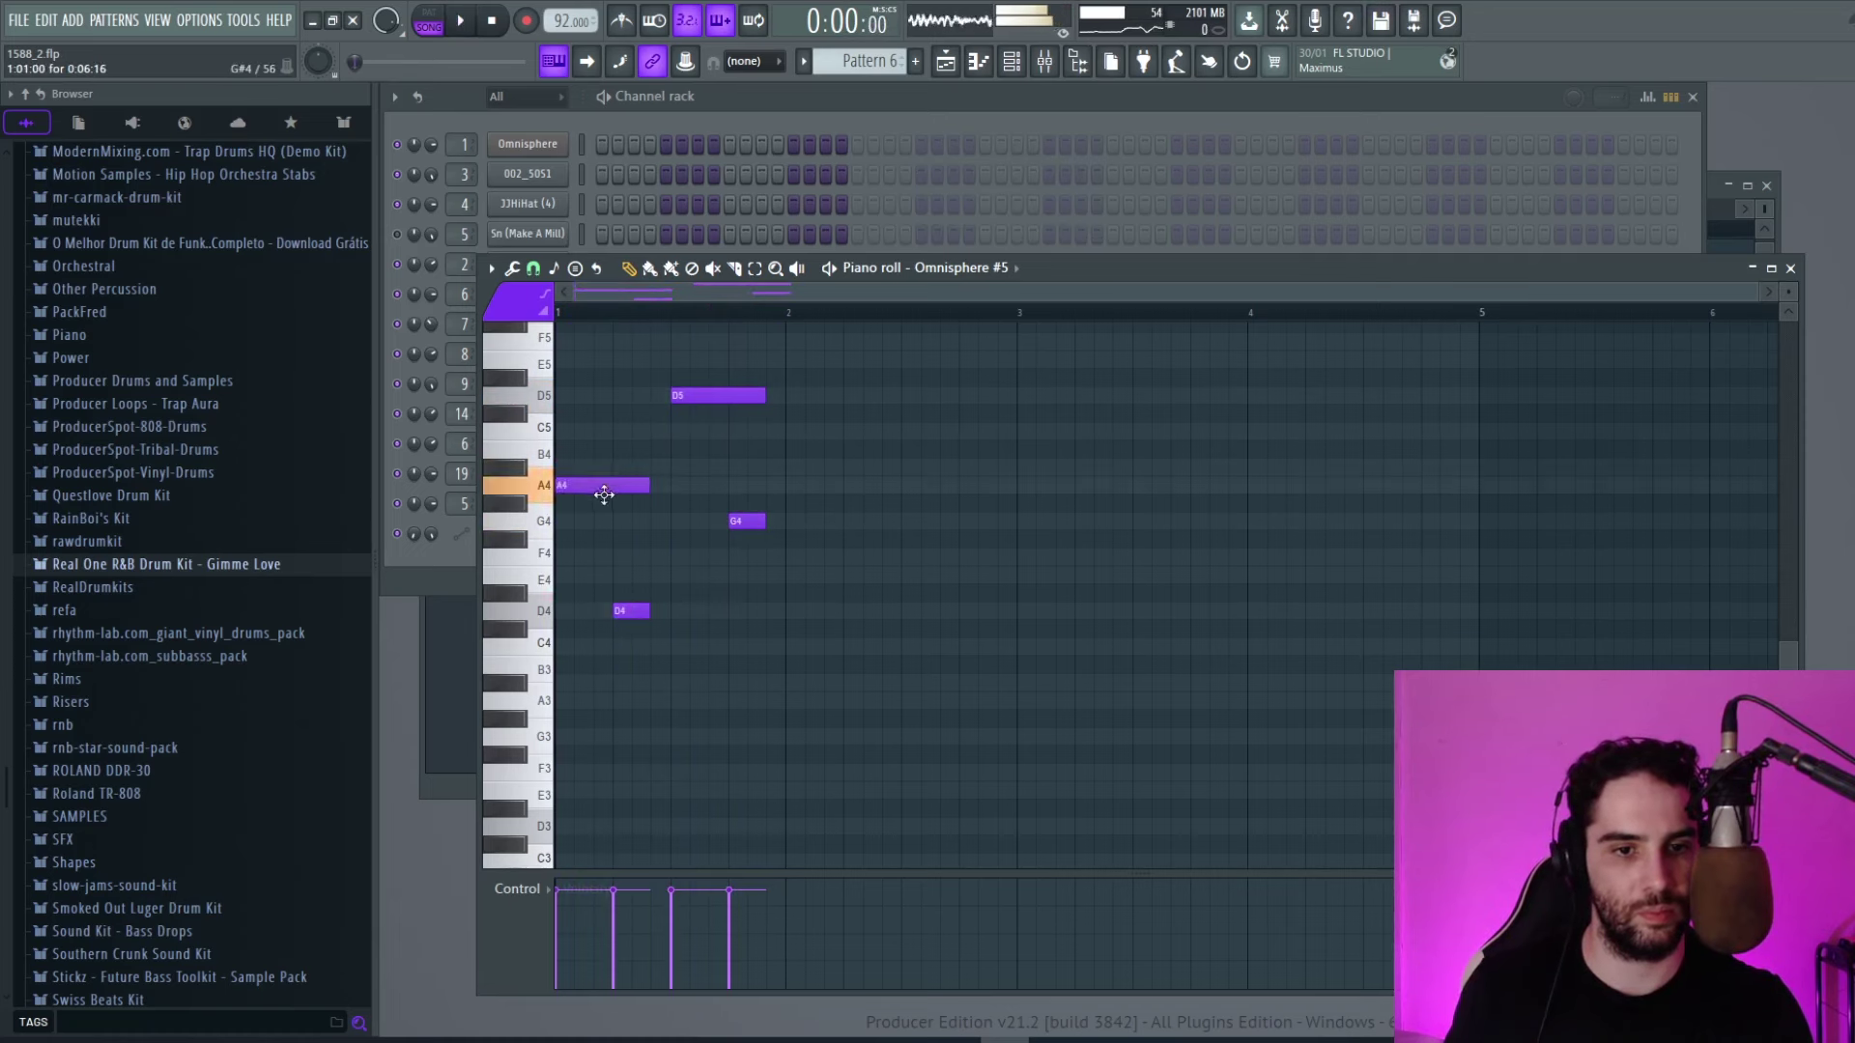
pyautogui.press('space')
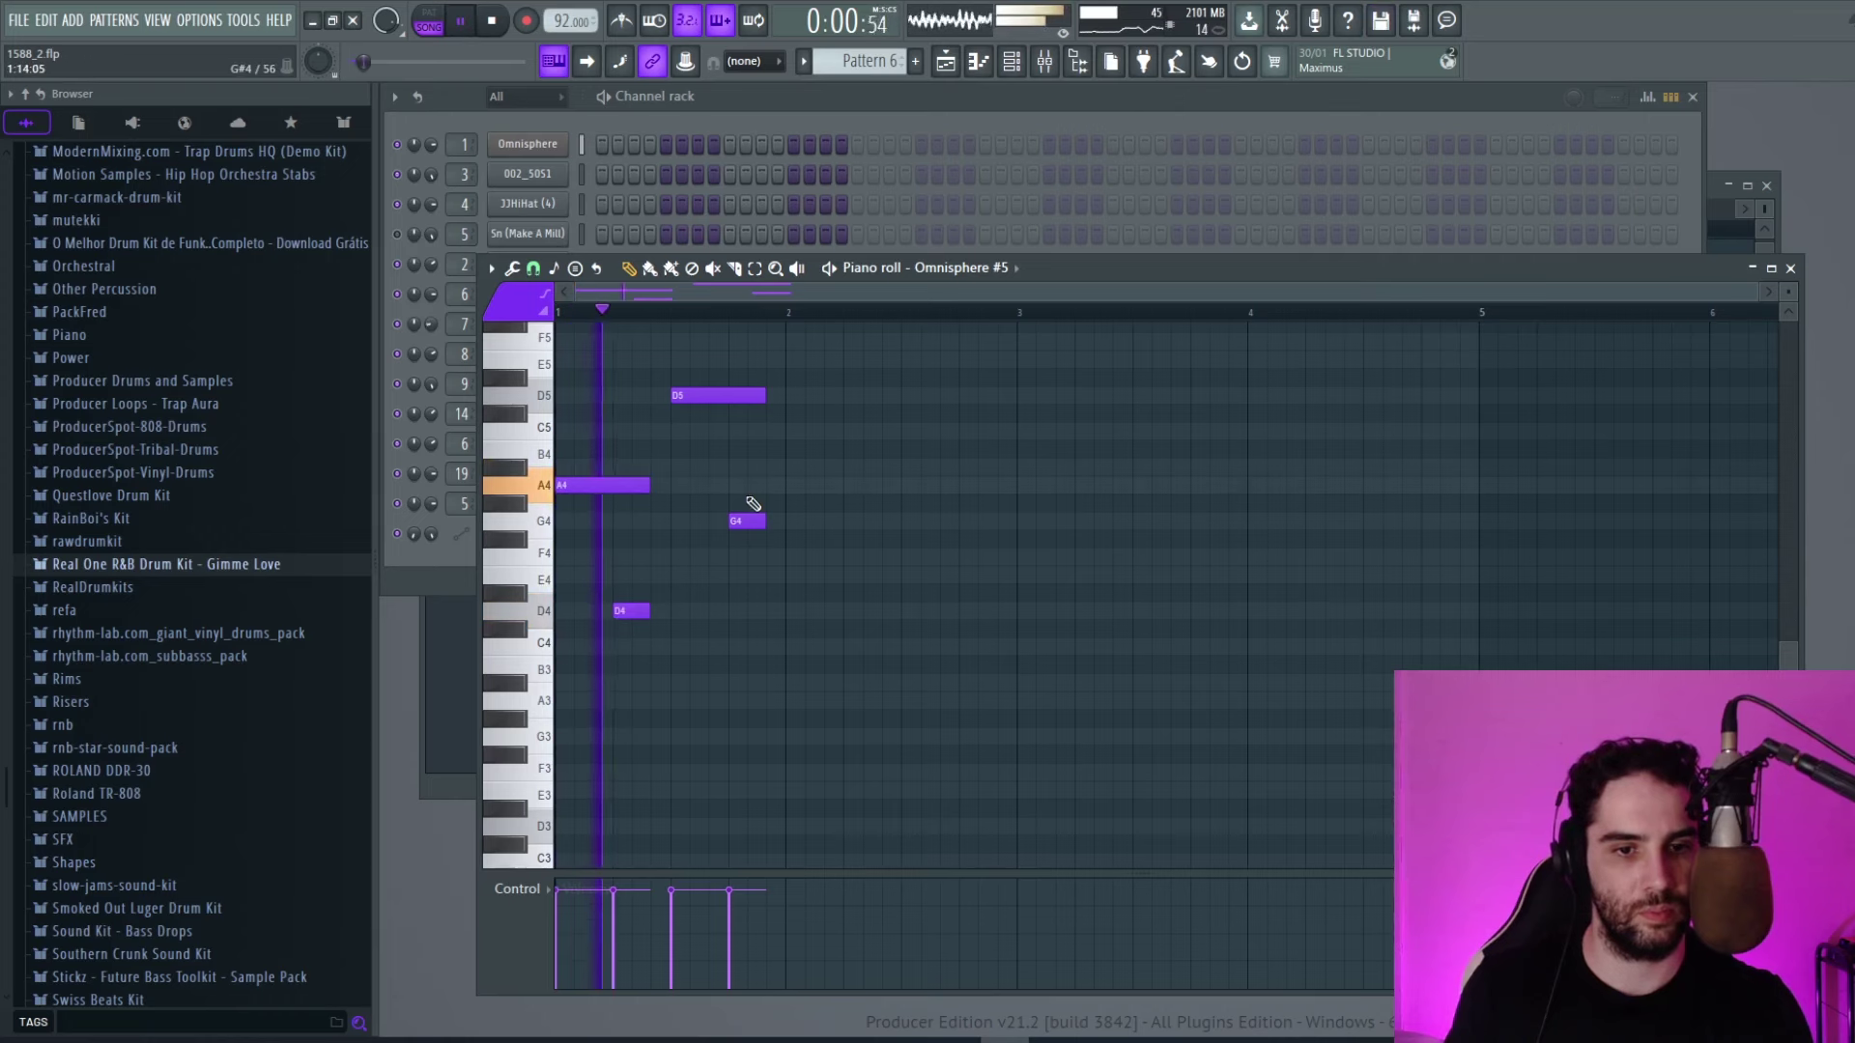
pyautogui.press('space')
# Continue the Omnisphere #5 melody in bar 2 with the notes A4, D4, D5 and a G4 ending the bar.
pyautogui.click(798, 485)
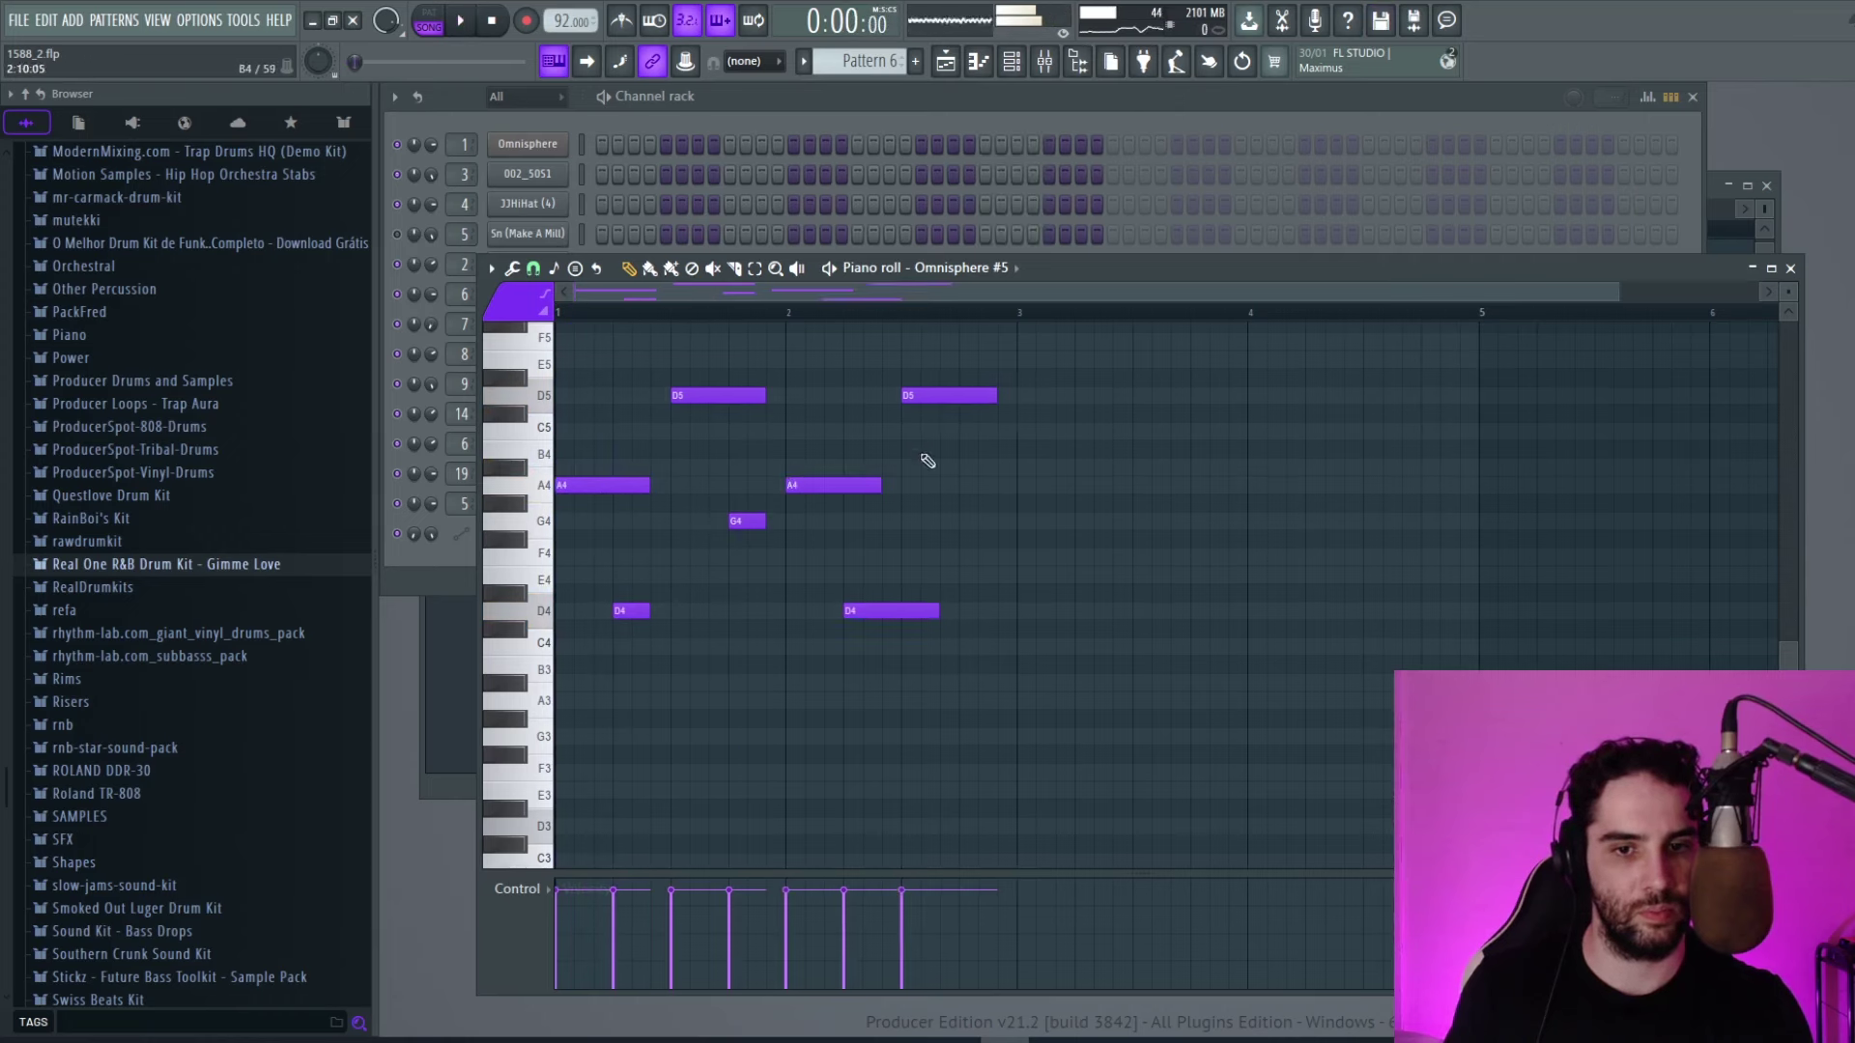
pyautogui.click(959, 485)
pyautogui.press('space')
pyautogui.moveTo(1006, 487); pyautogui.dragTo(1016, 521)
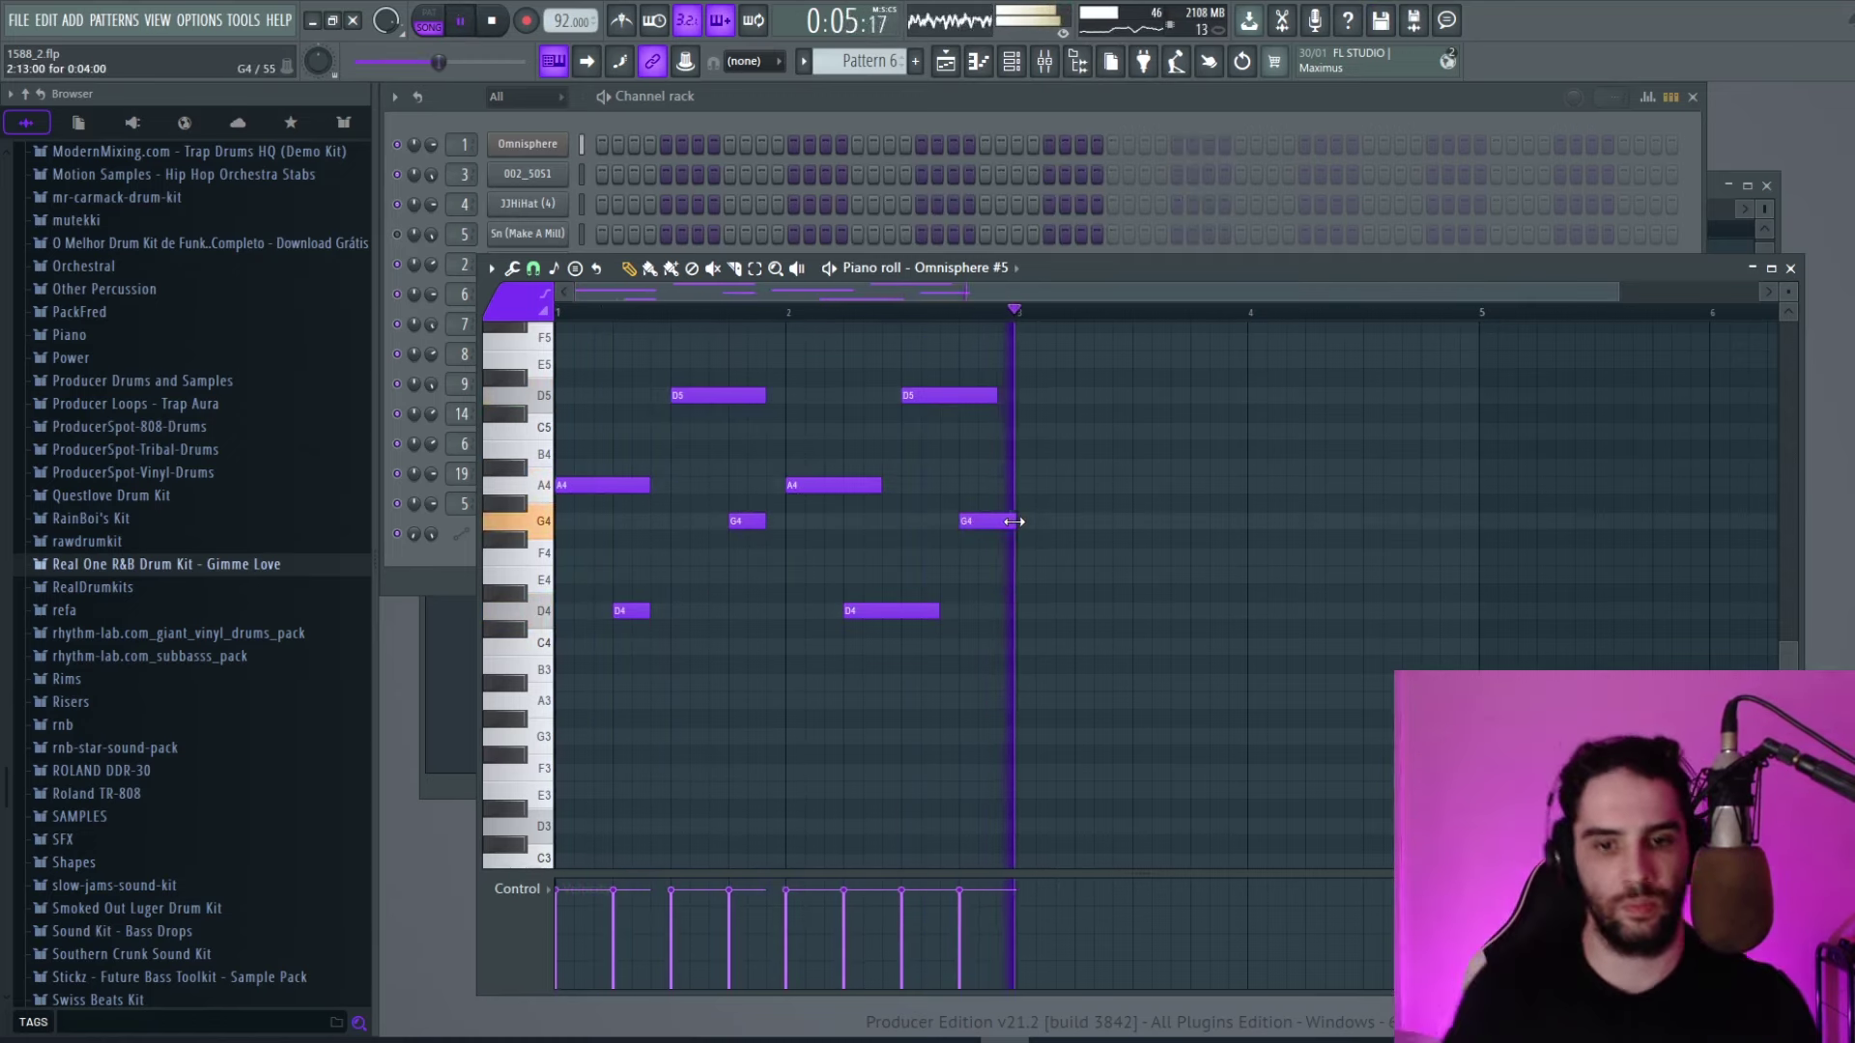
# Duplicate the two-bar Omnisphere #5 melody and align the copy to bar 3 so it fills bars 3 and 4.
pyautogui.press('space')
pyautogui.moveTo(1227, 751); pyautogui.dragTo(539, 350)
pyautogui.hotkey('ctrl', 'b')
pyautogui.press('space')
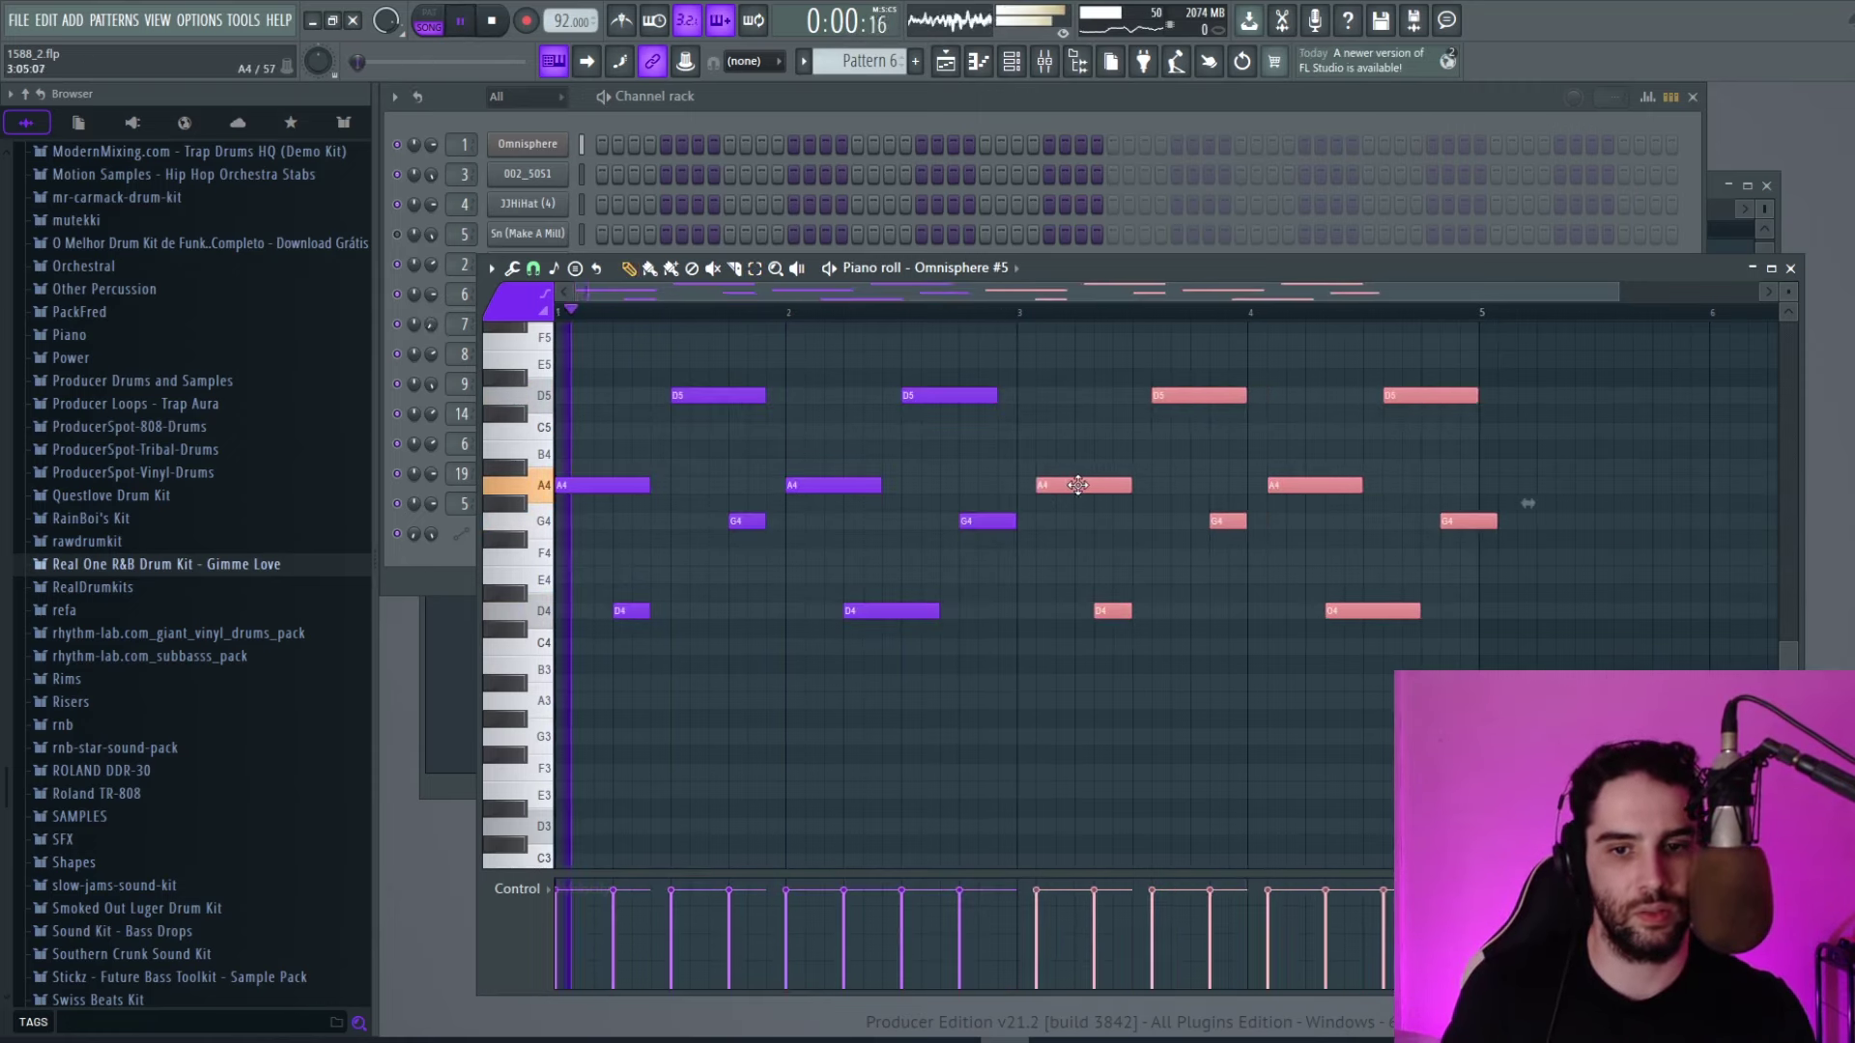
pyautogui.hotkey('ctrl', 'd')
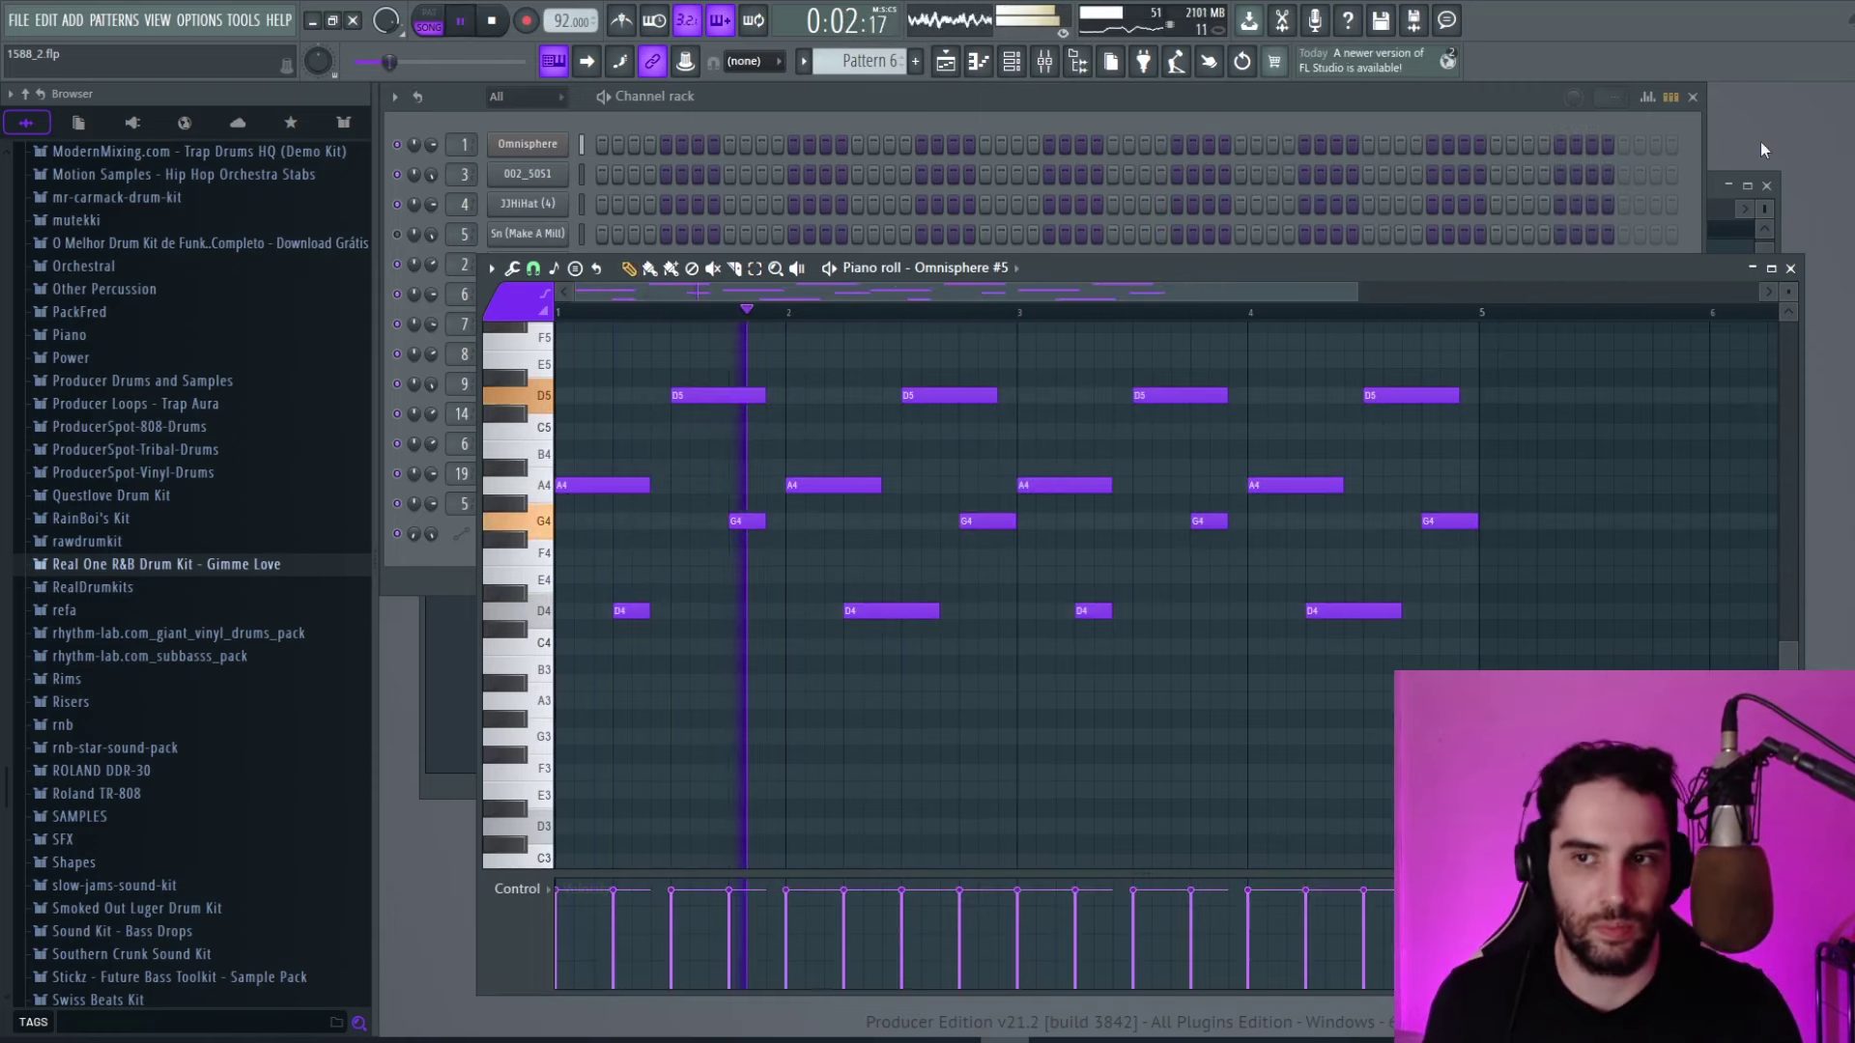
pyautogui.click(1664, 124)
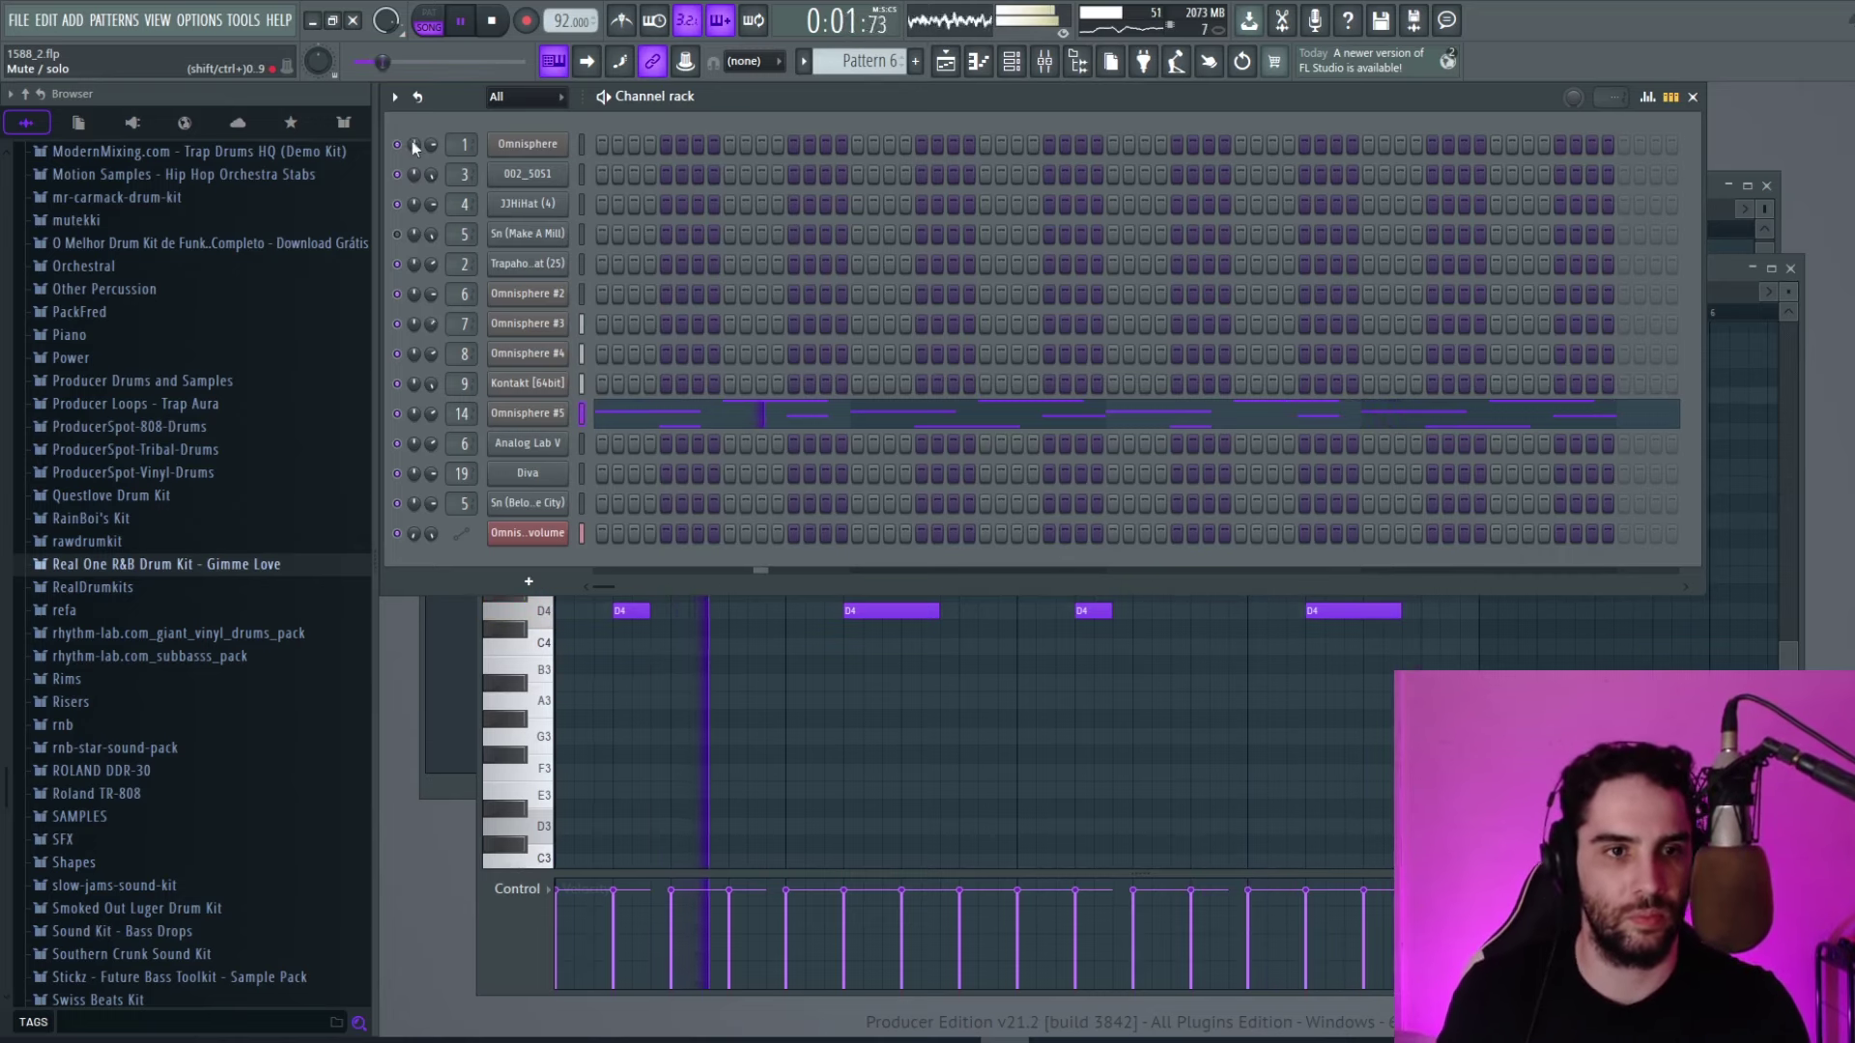
# Look over the playlist with Pattern 5 selected, and create the new Pattern 7.
pyautogui.click(946, 61)
pyautogui.scroll(-3, 949, 386)
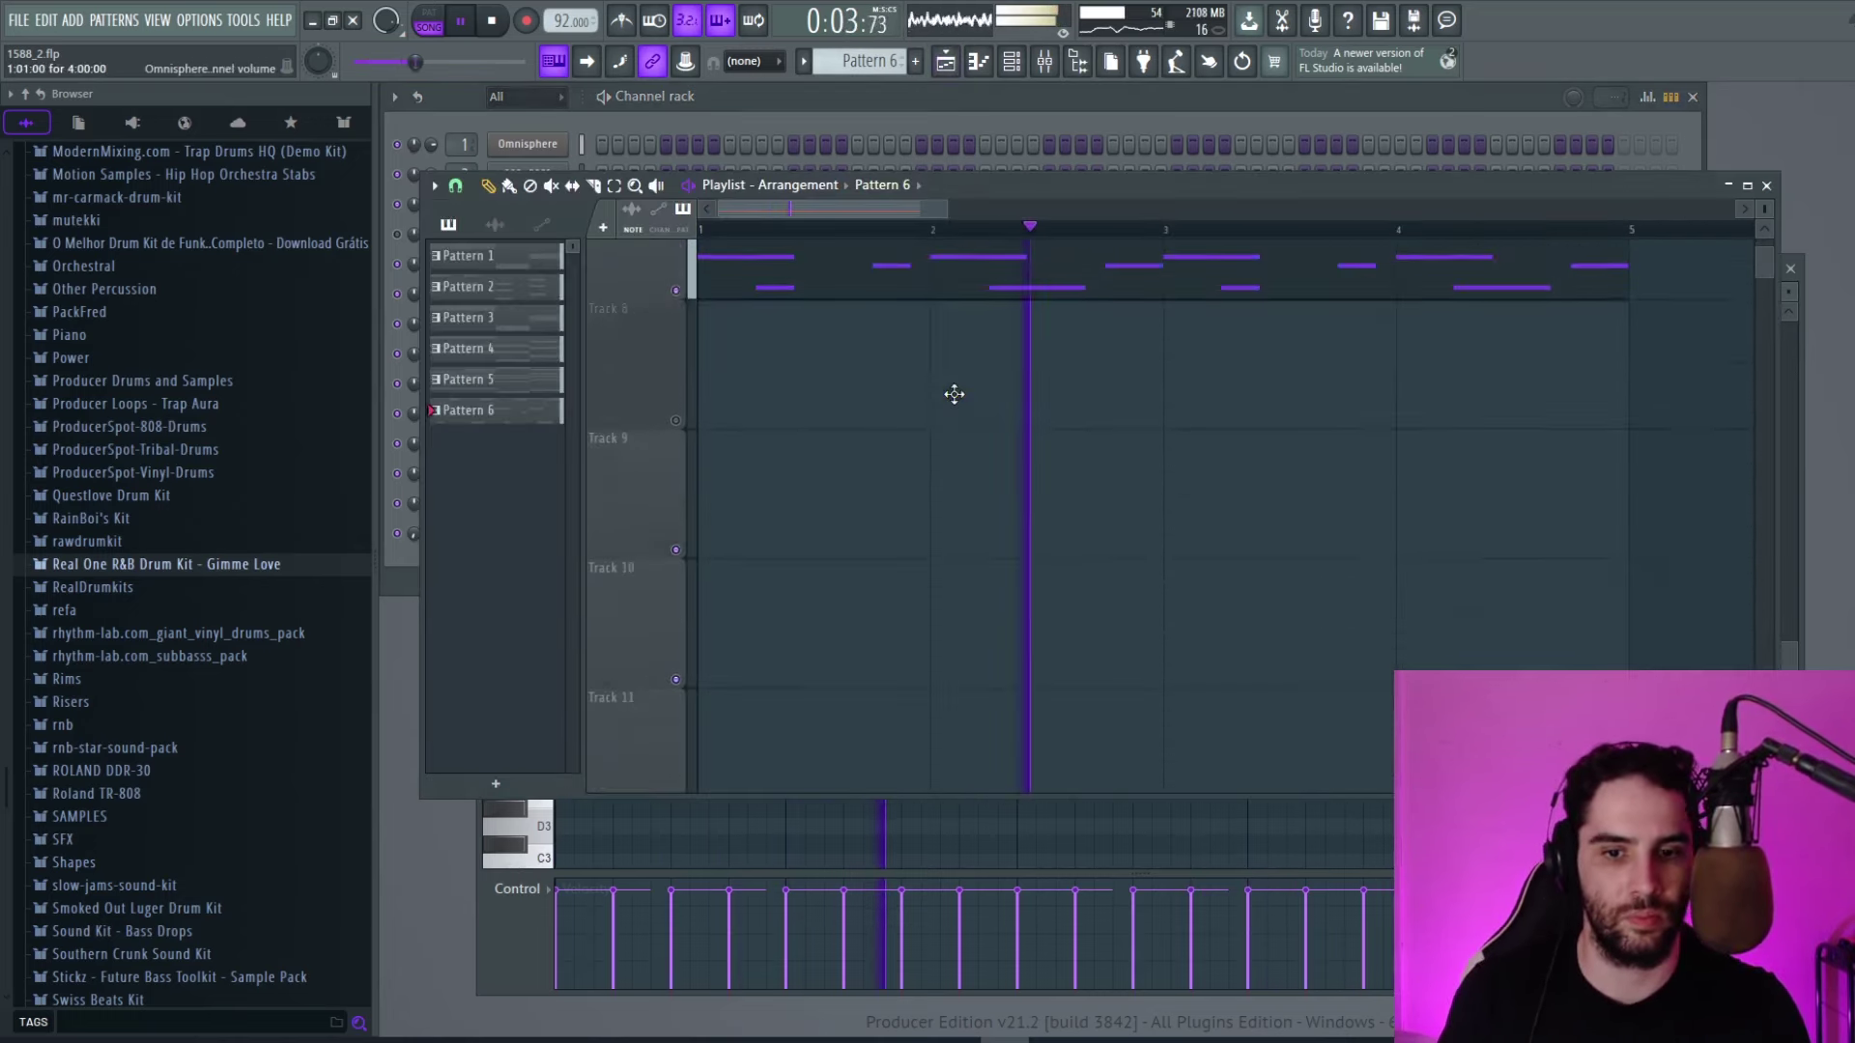
pyautogui.scroll(2, 956, 405)
pyautogui.press('space')
pyautogui.click(978, 450)
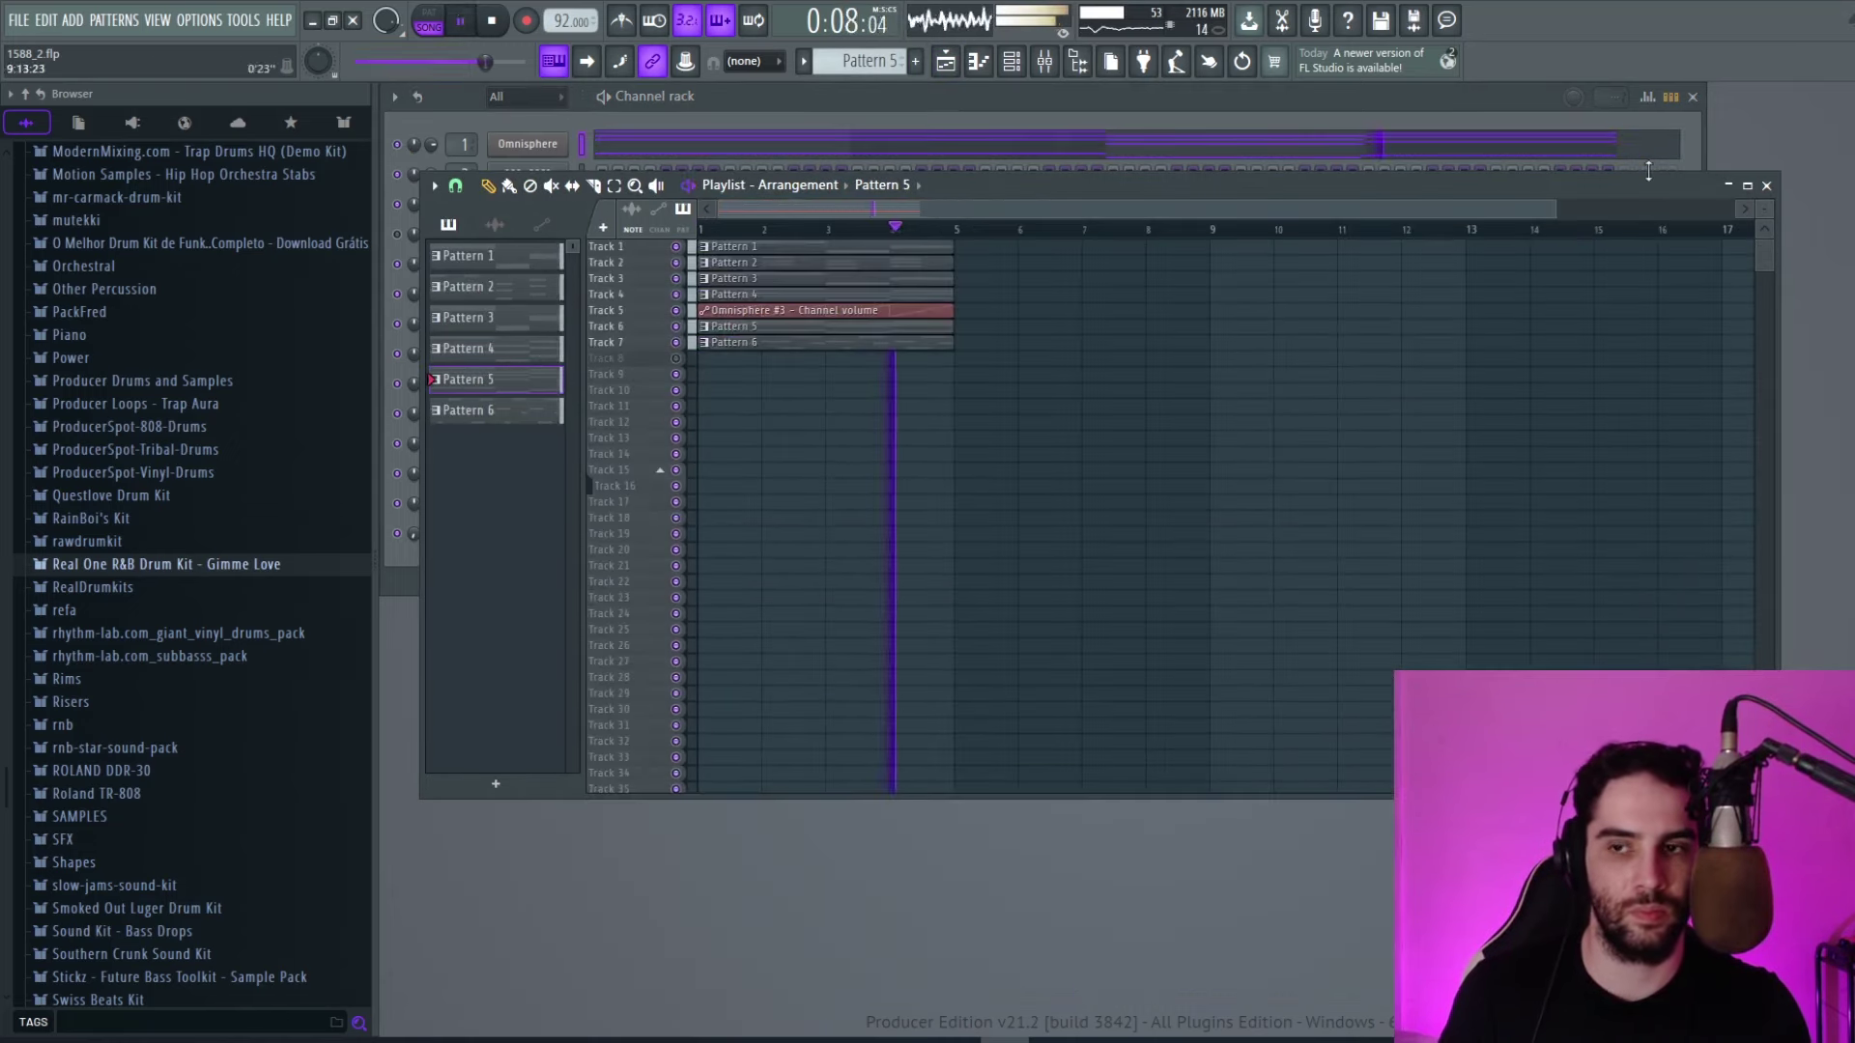
pyautogui.press('space')
pyautogui.click(1544, 144)
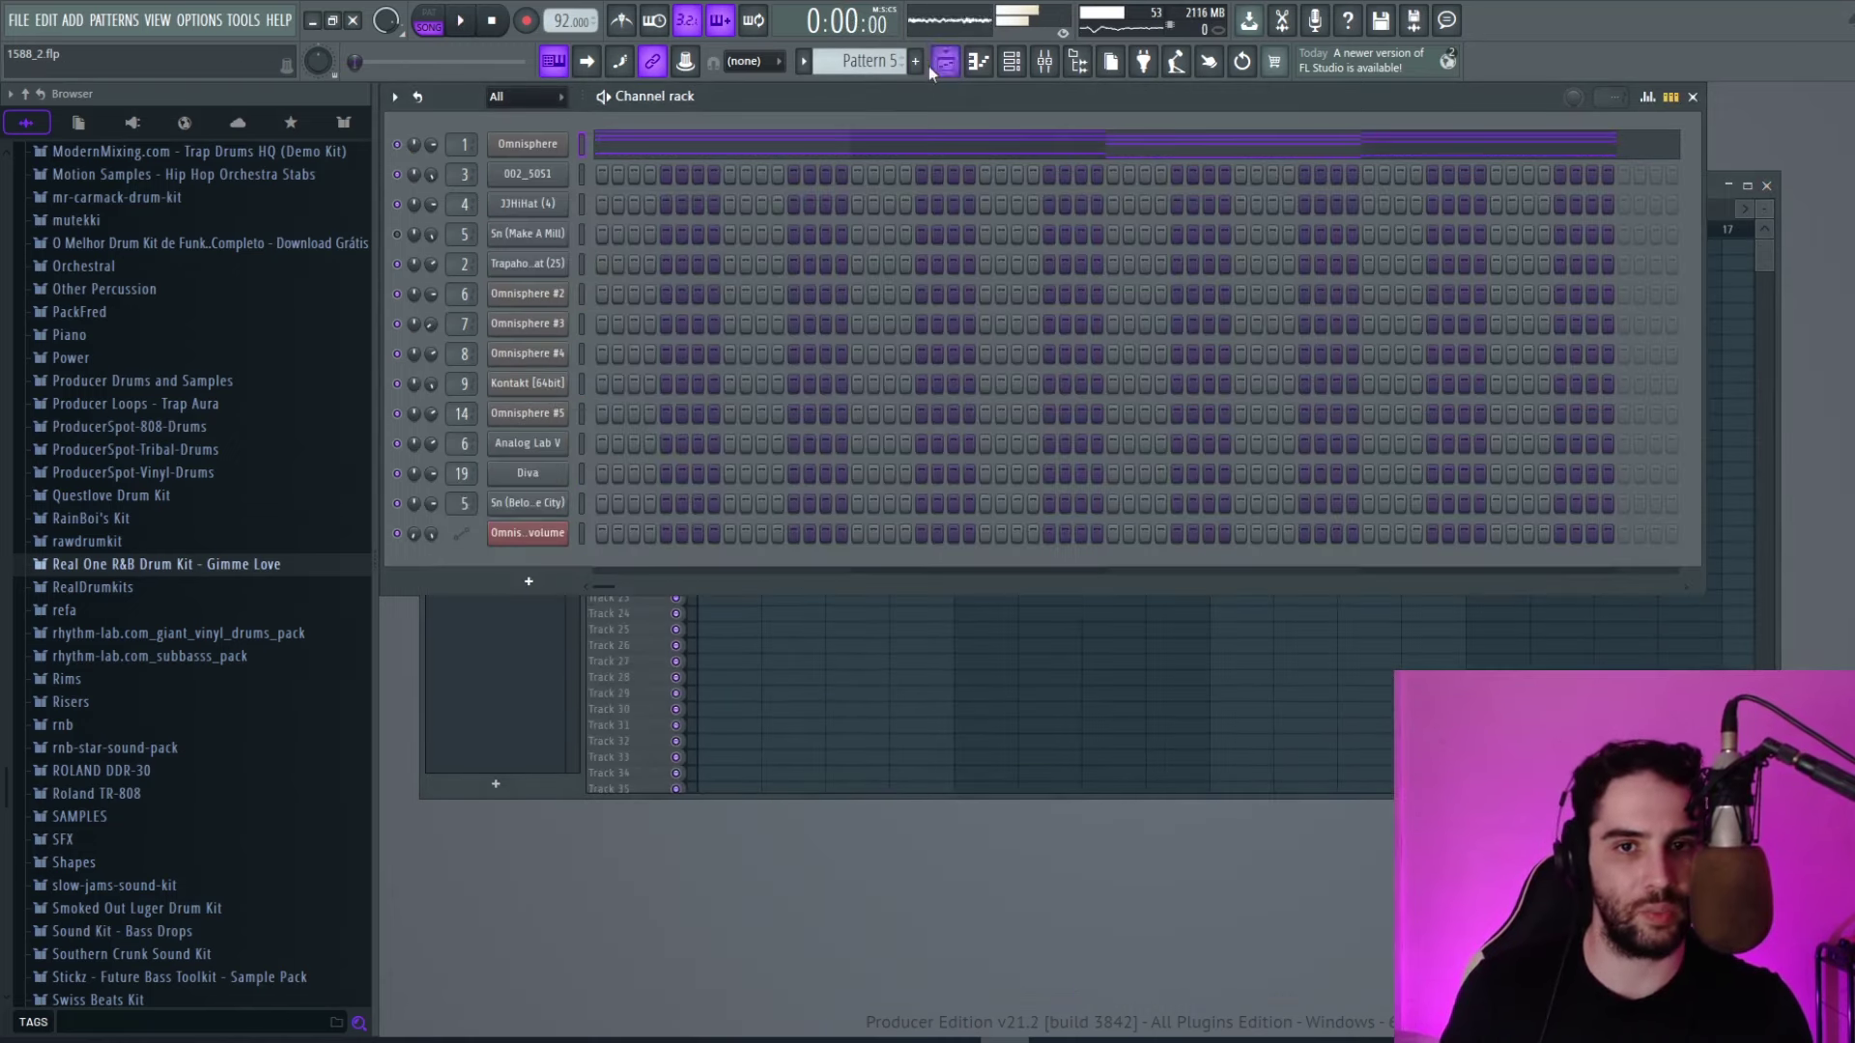
pyautogui.click(917, 62)
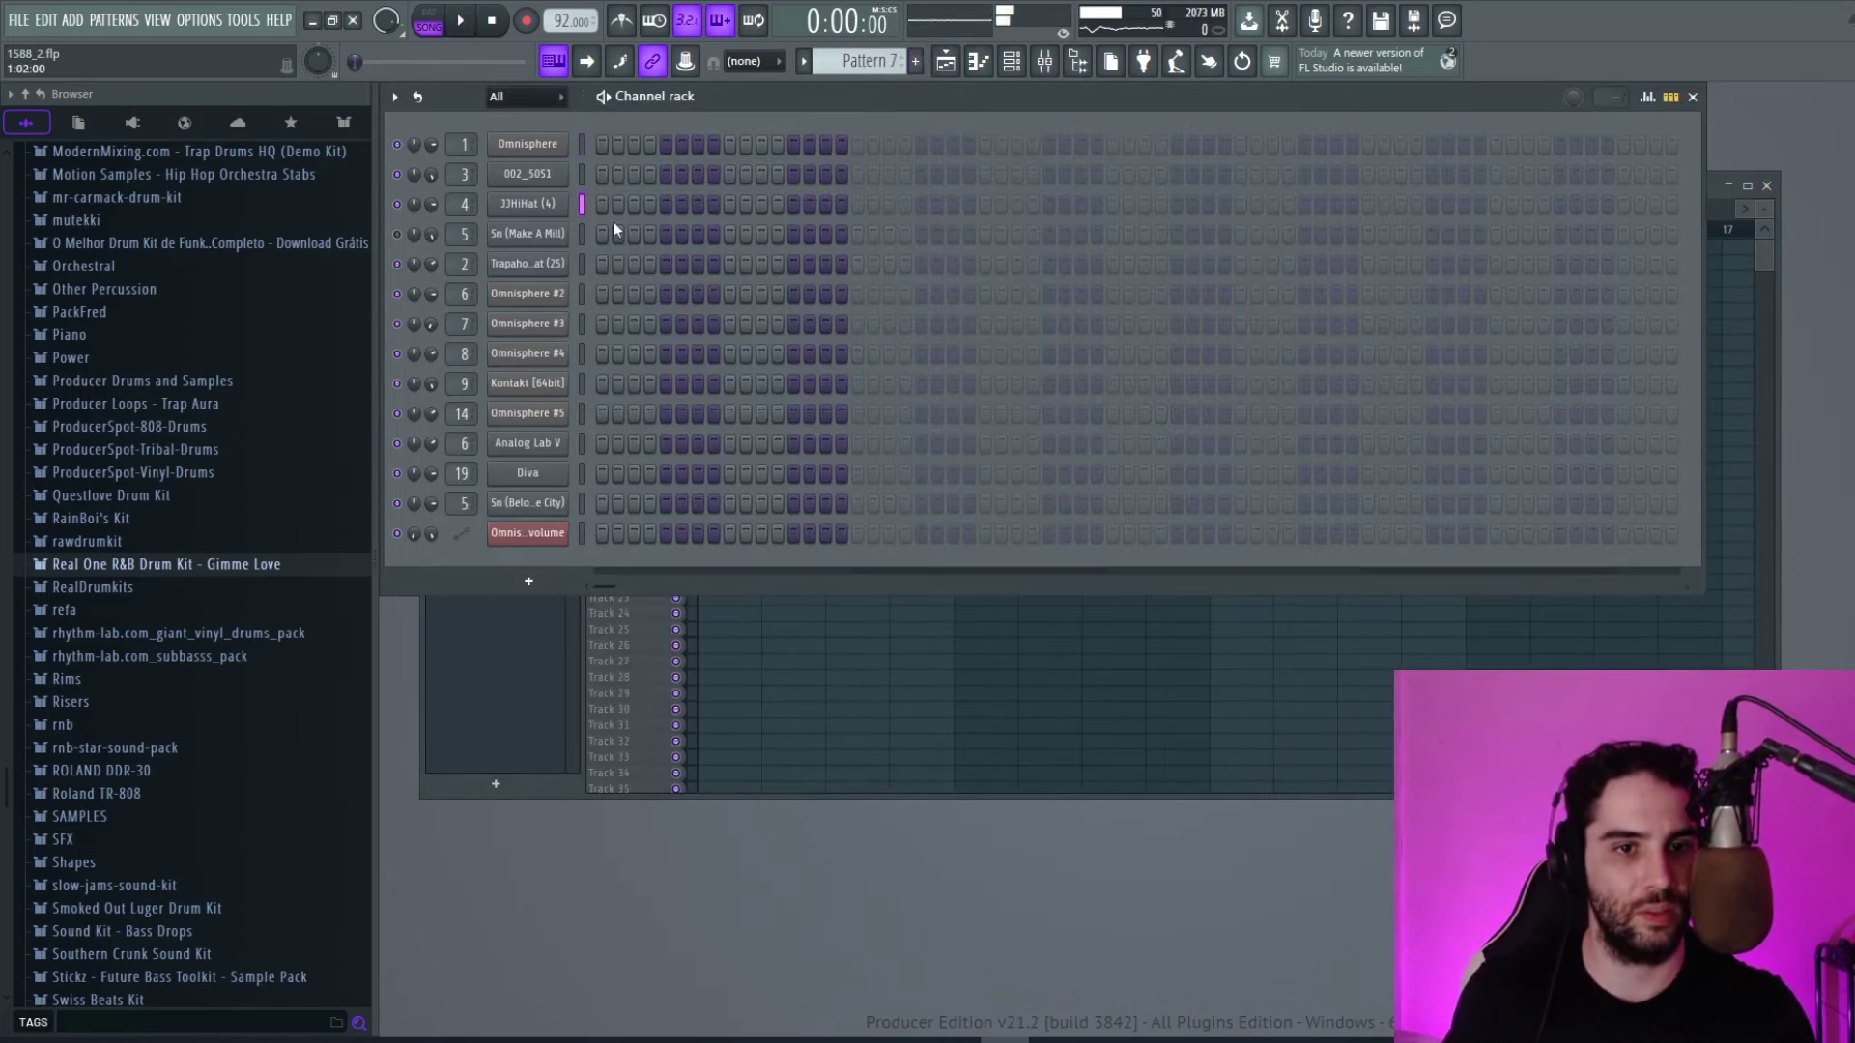
# Audition the drum channels, switch to pattern playback and program 002_SOS1 kick hits on steps 1 and 7.
pyautogui.click(577, 236)
pyautogui.press('q')
pyautogui.click(574, 268)
pyautogui.press('q')
pyautogui.click(577, 177)
pyautogui.press('q')
pyautogui.click(431, 25)
pyautogui.click(697, 175)
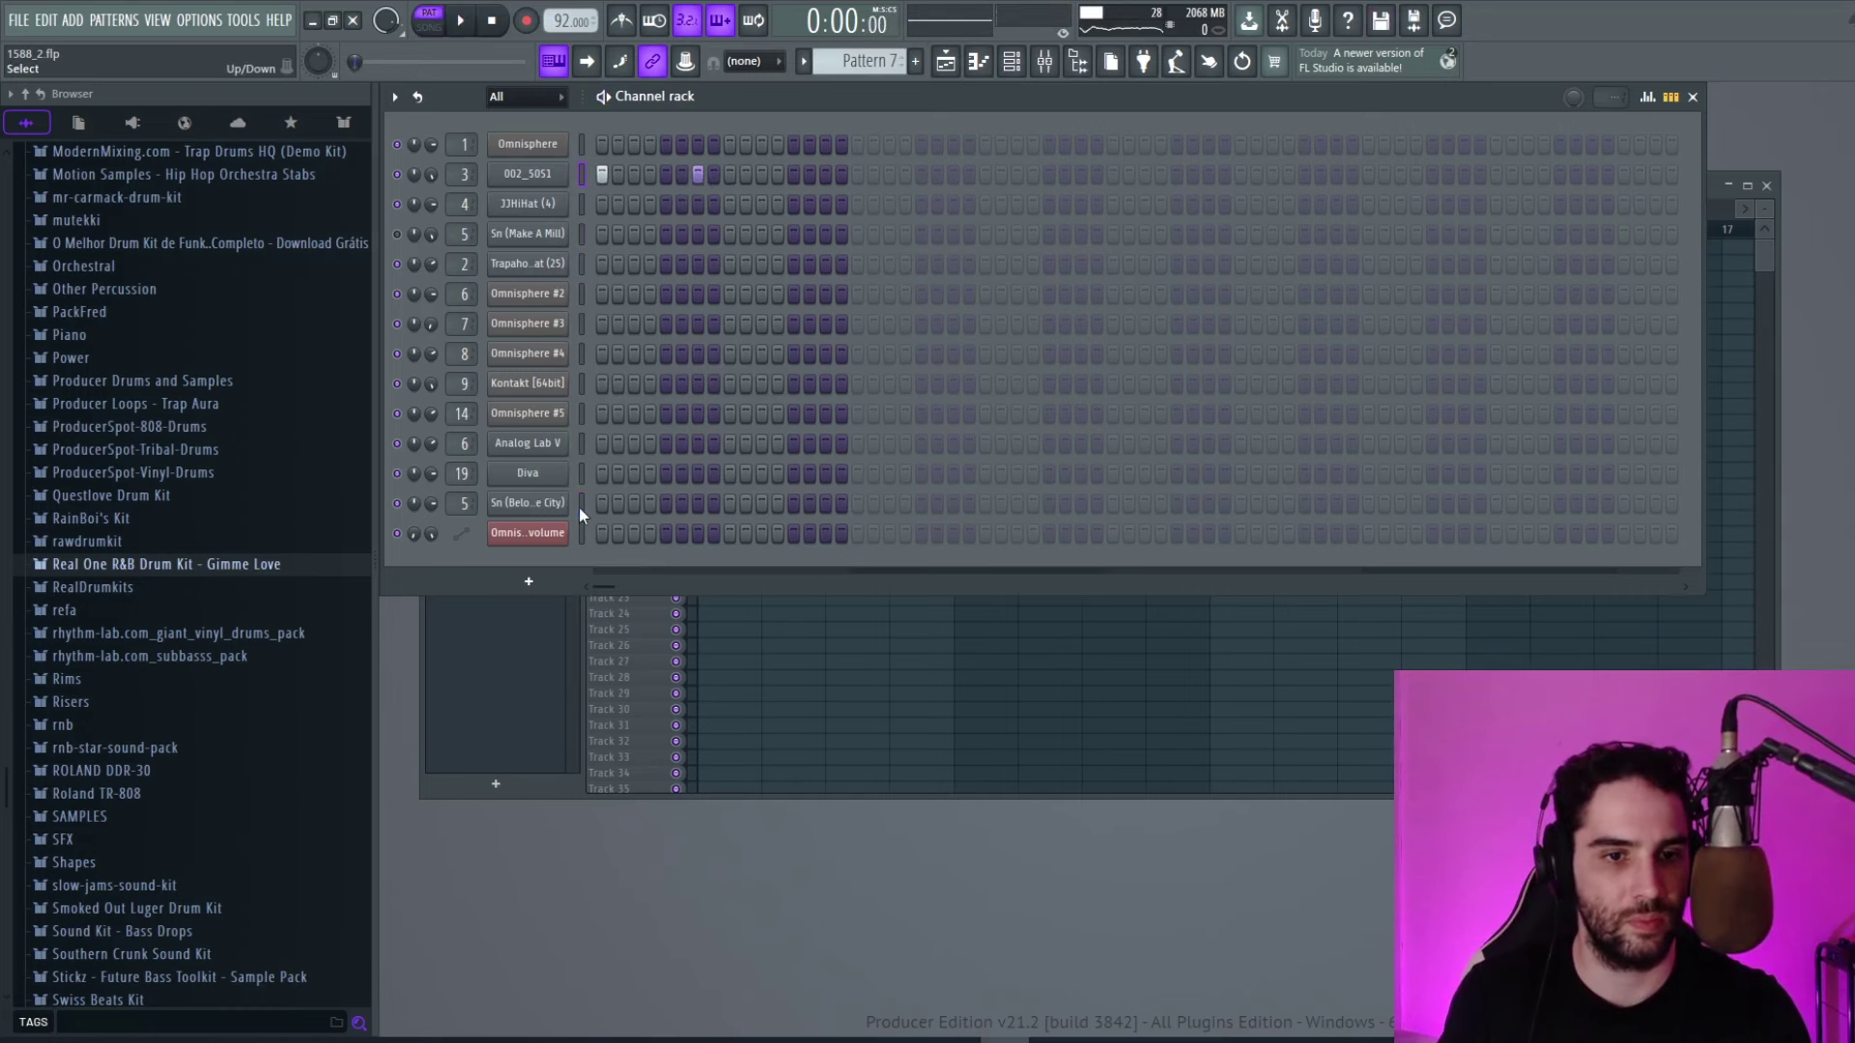
# Program the Sn (Belong To The City) snare on steps 9 and 25 and add a 002_SOS1 kick on step 21.
pyautogui.press('space')
pyautogui.click(542, 503)
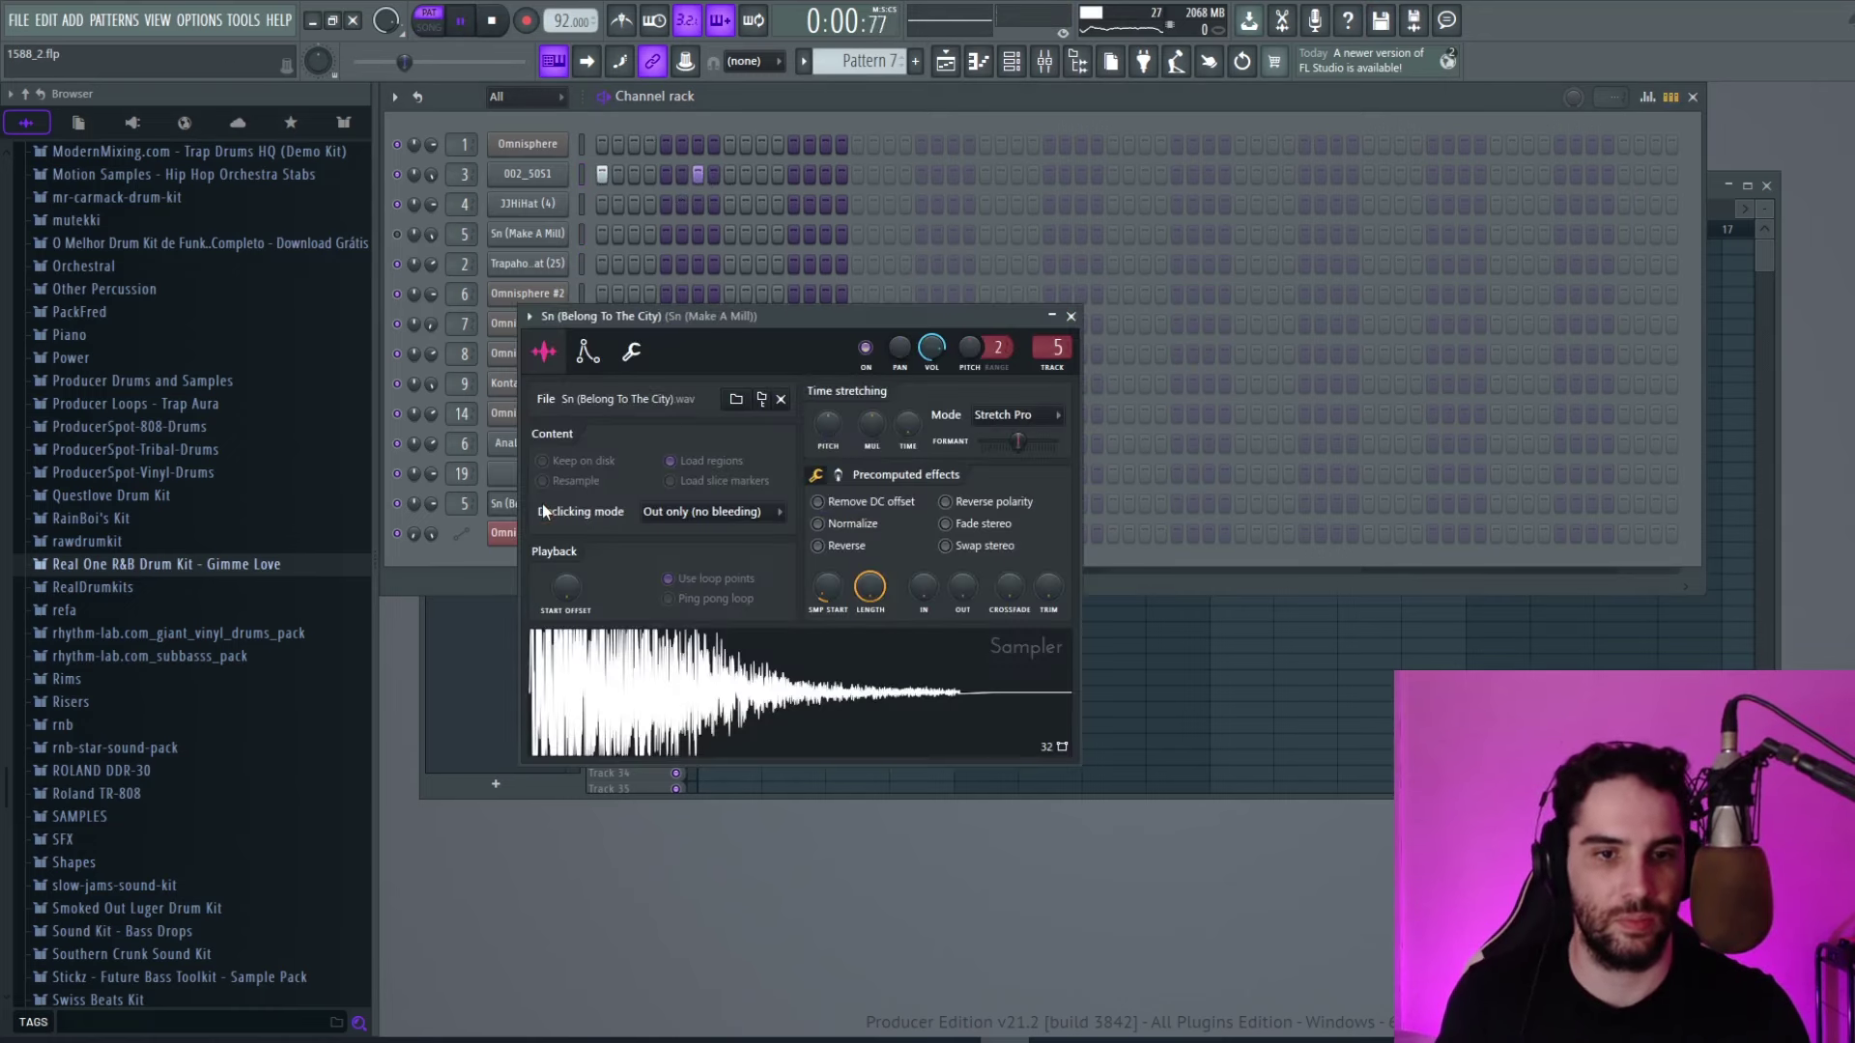
pyautogui.click(1071, 317)
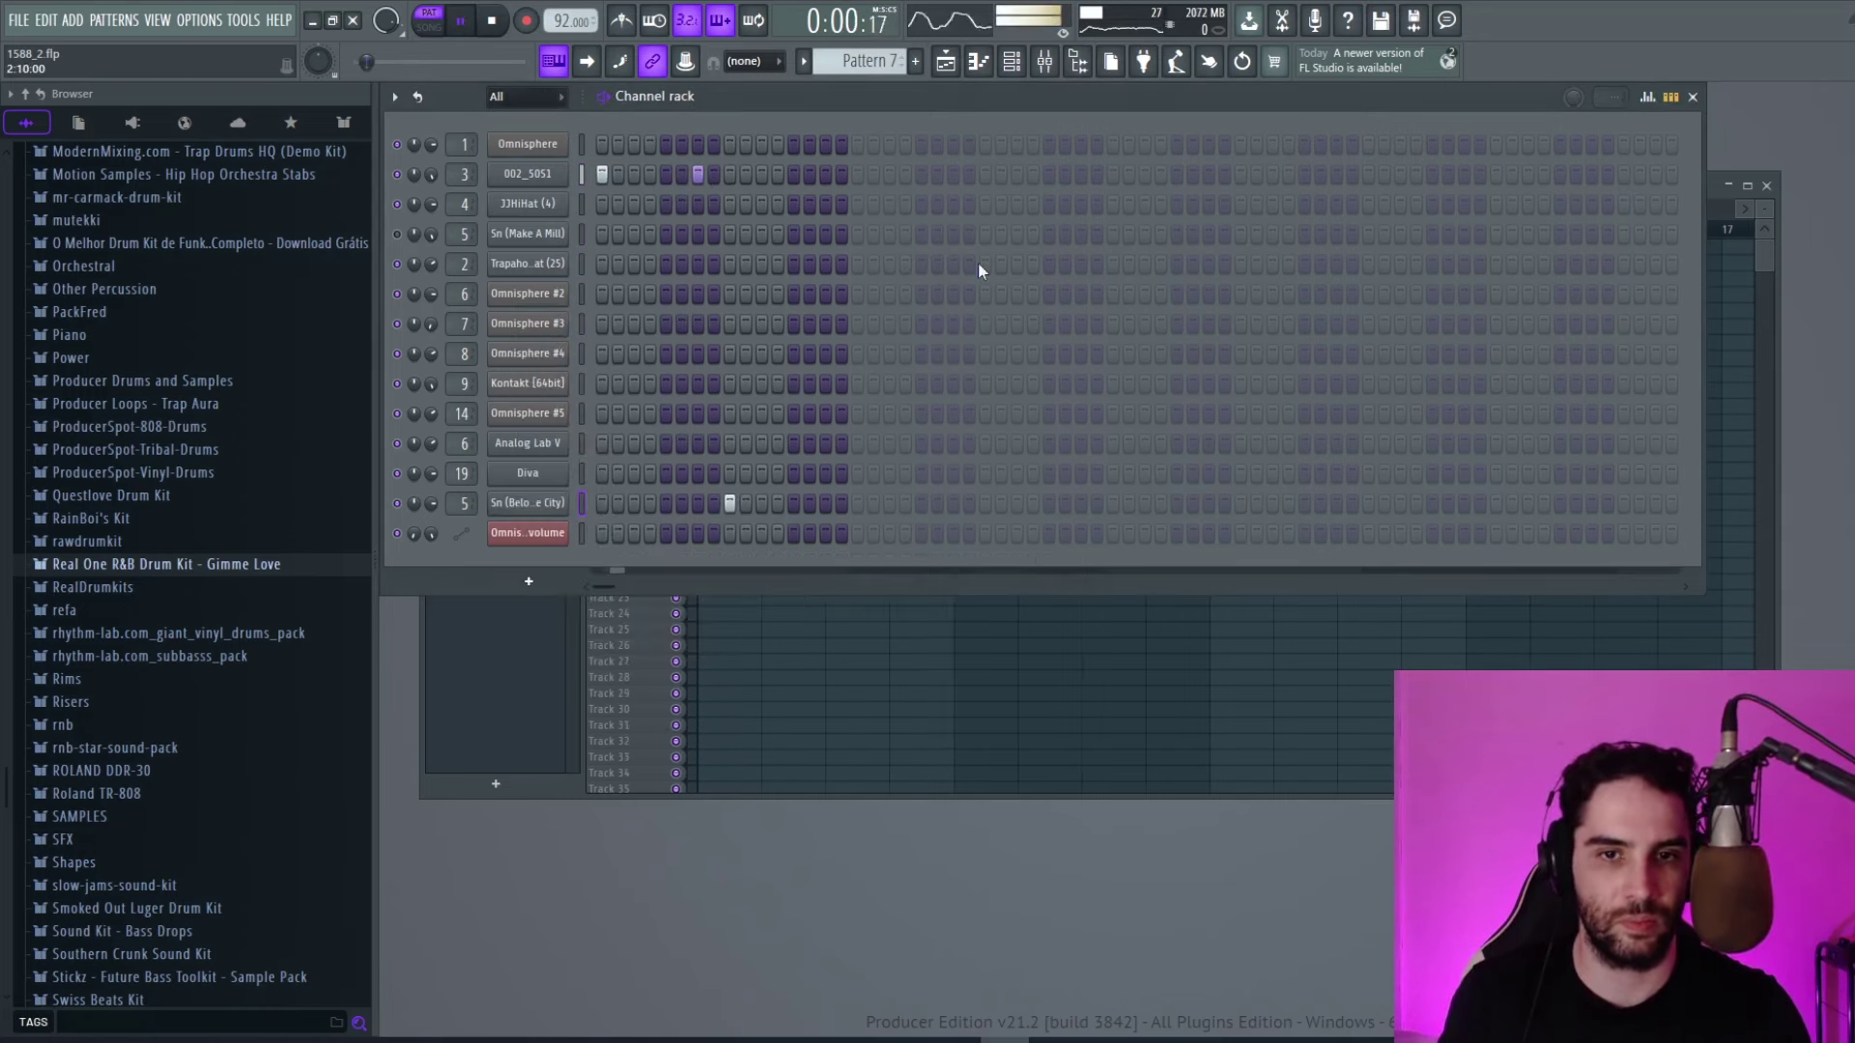
pyautogui.click(921, 175)
pyautogui.click(985, 503)
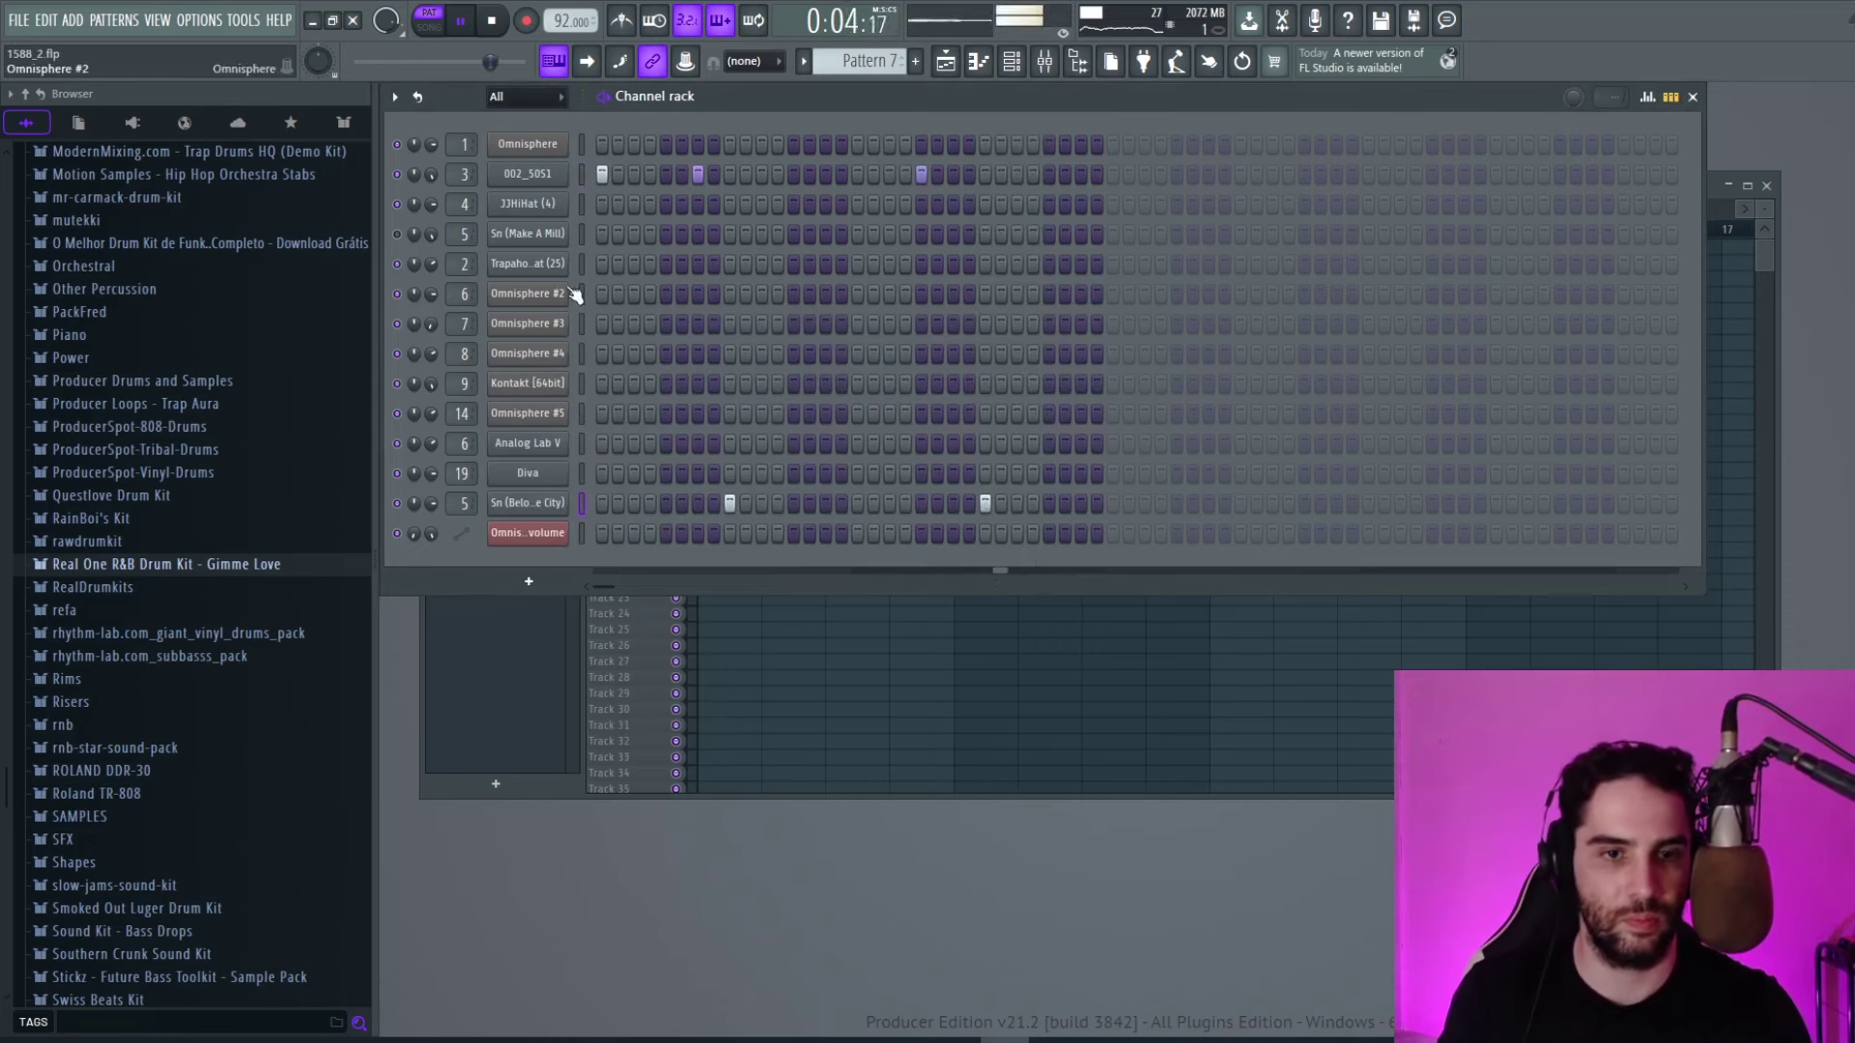
# Fill the JJHiHat (4) channel with a hit every 4 steps and place Pattern 7 twice in a row on Track 8.
pyautogui.press('space')
pyautogui.rightClick(577, 212)
pyautogui.click(786, 281)
pyautogui.press('space')
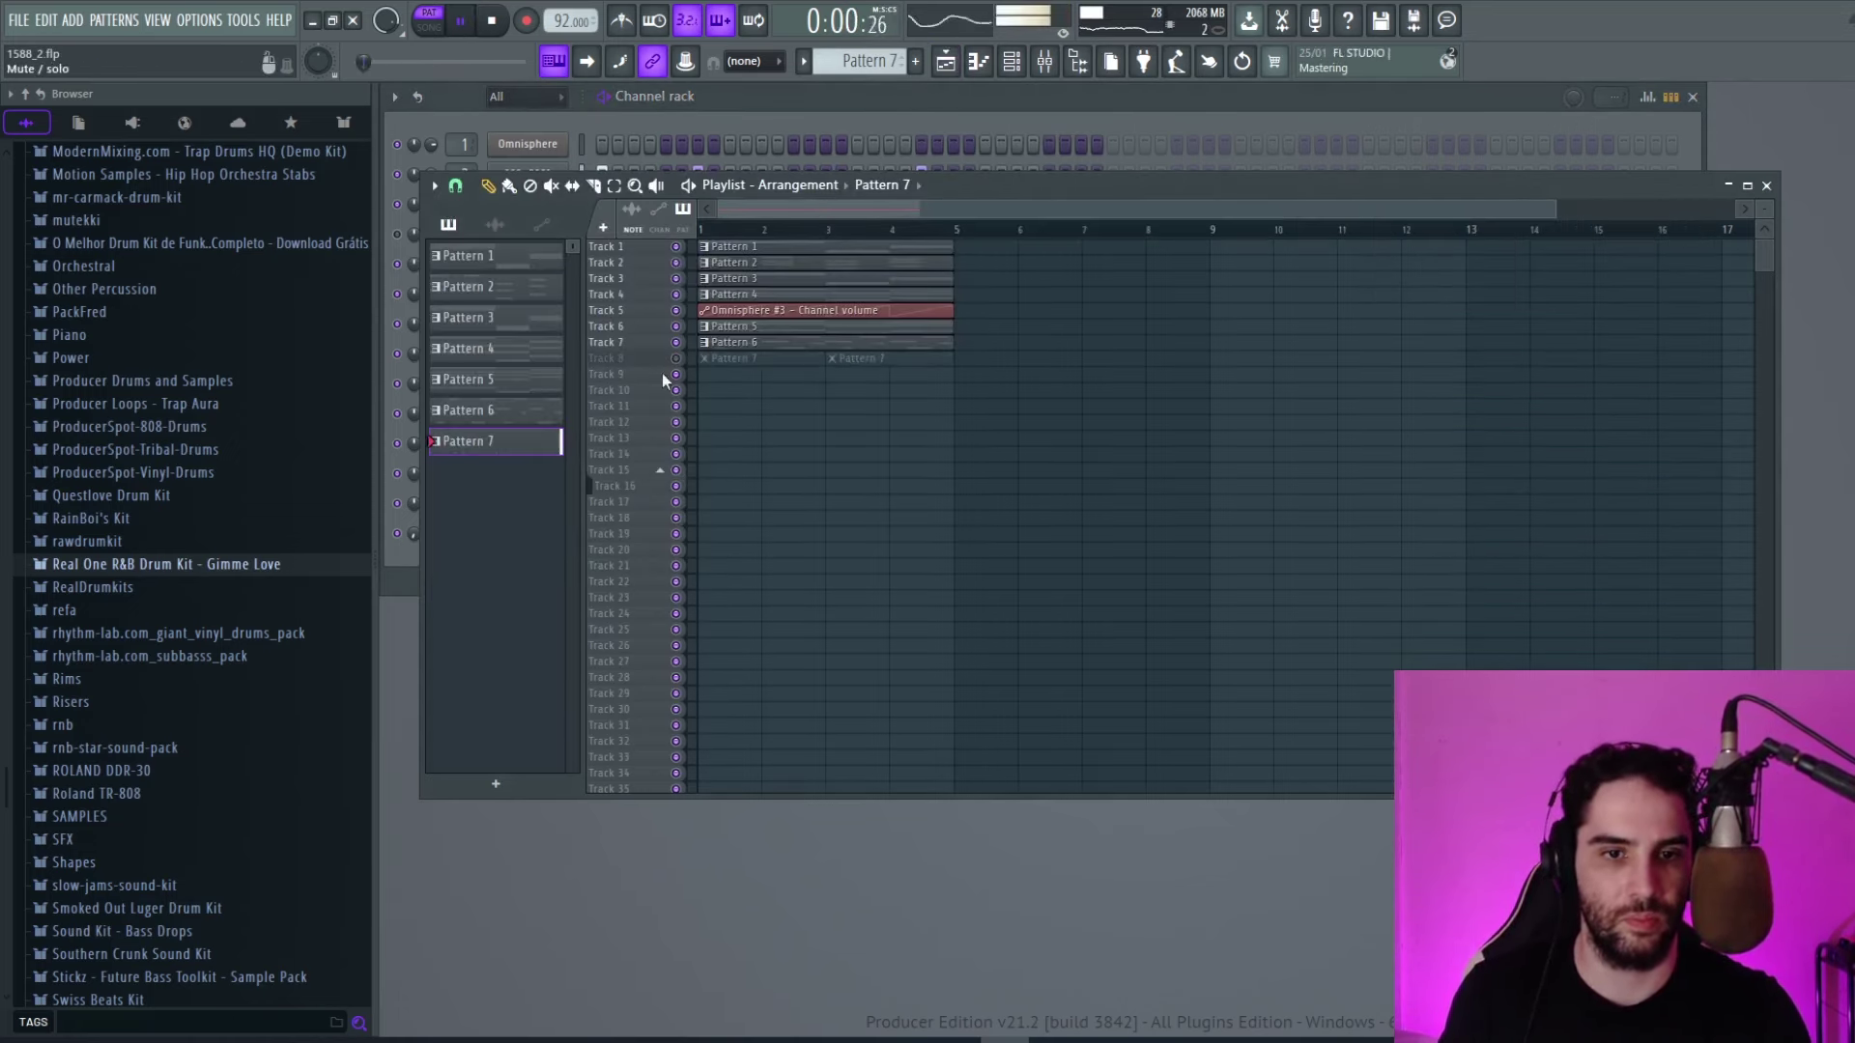
pyautogui.press('F6')
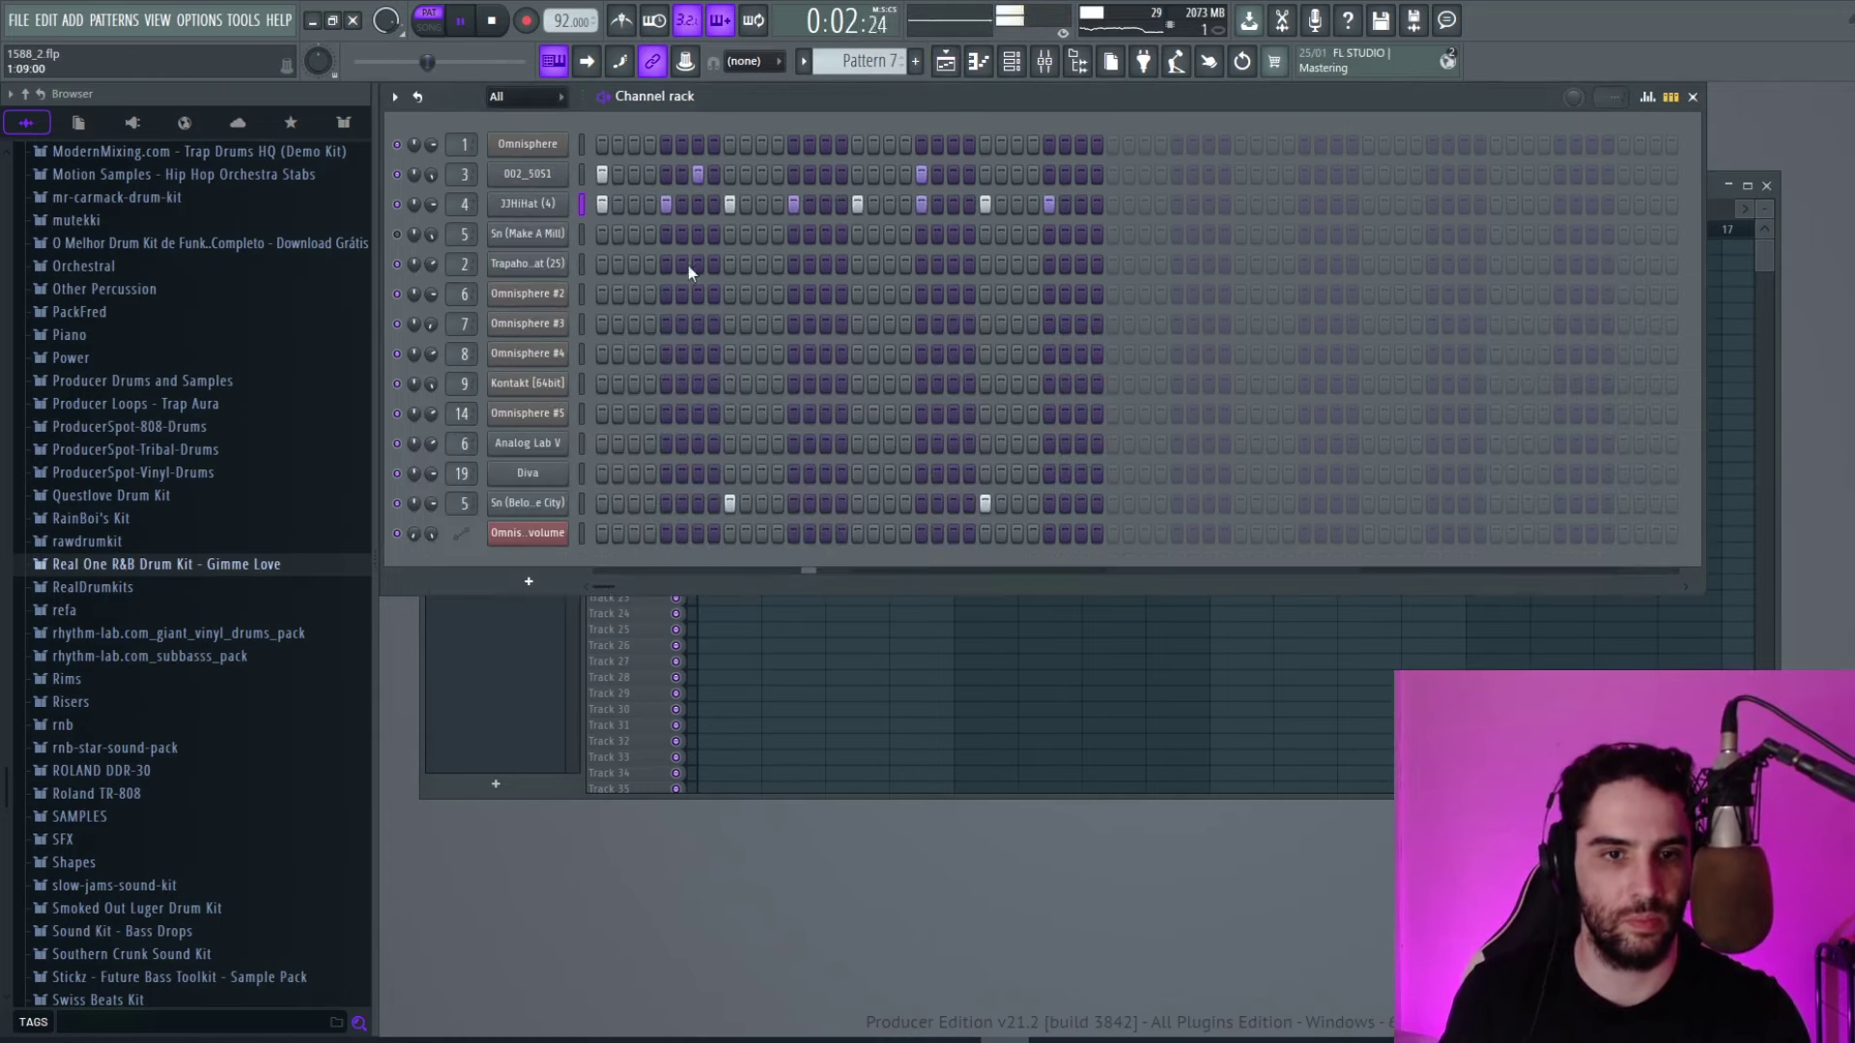
# Open the JJHiHat (4) notes in the piano roll and change the snap resolution for drawing hi-hat rolls.
pyautogui.rightClick(527, 203)
pyautogui.click(619, 203)
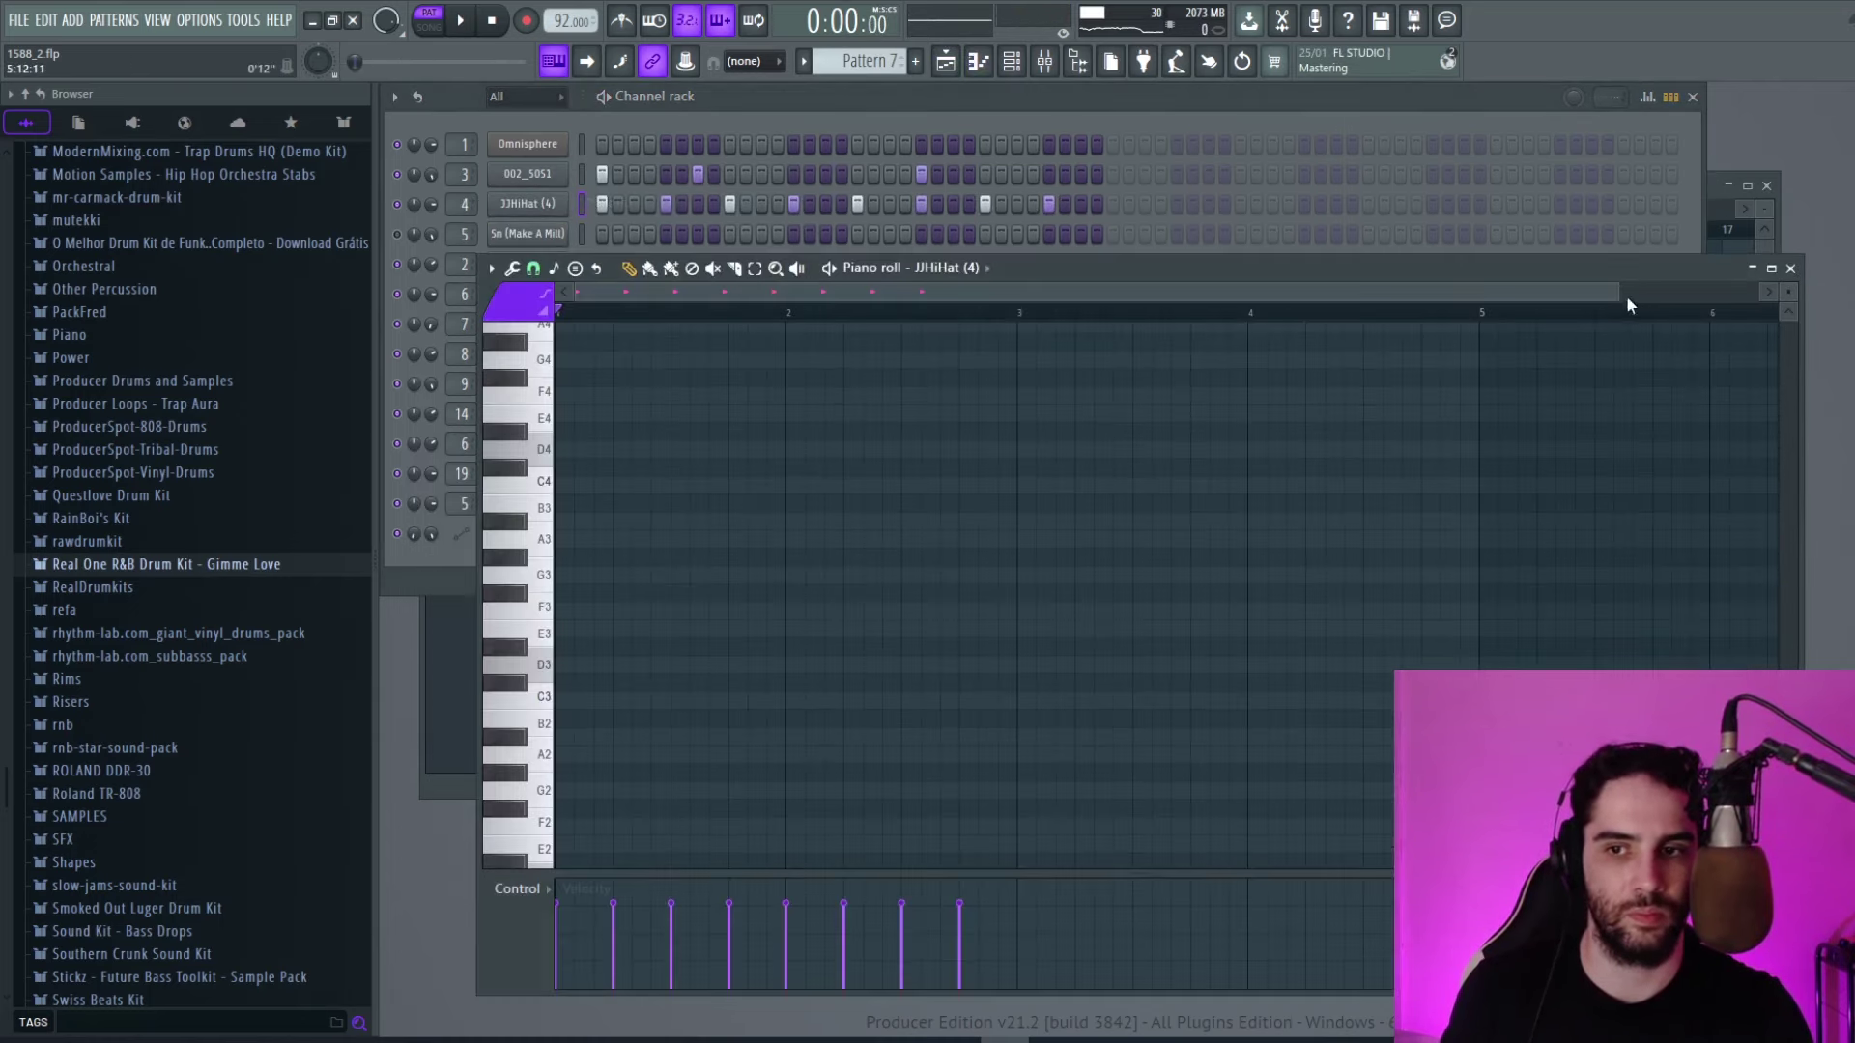
pyautogui.moveTo(1625, 295); pyautogui.dragTo(1049, 296)
pyautogui.scroll(-1, 1000, 410)
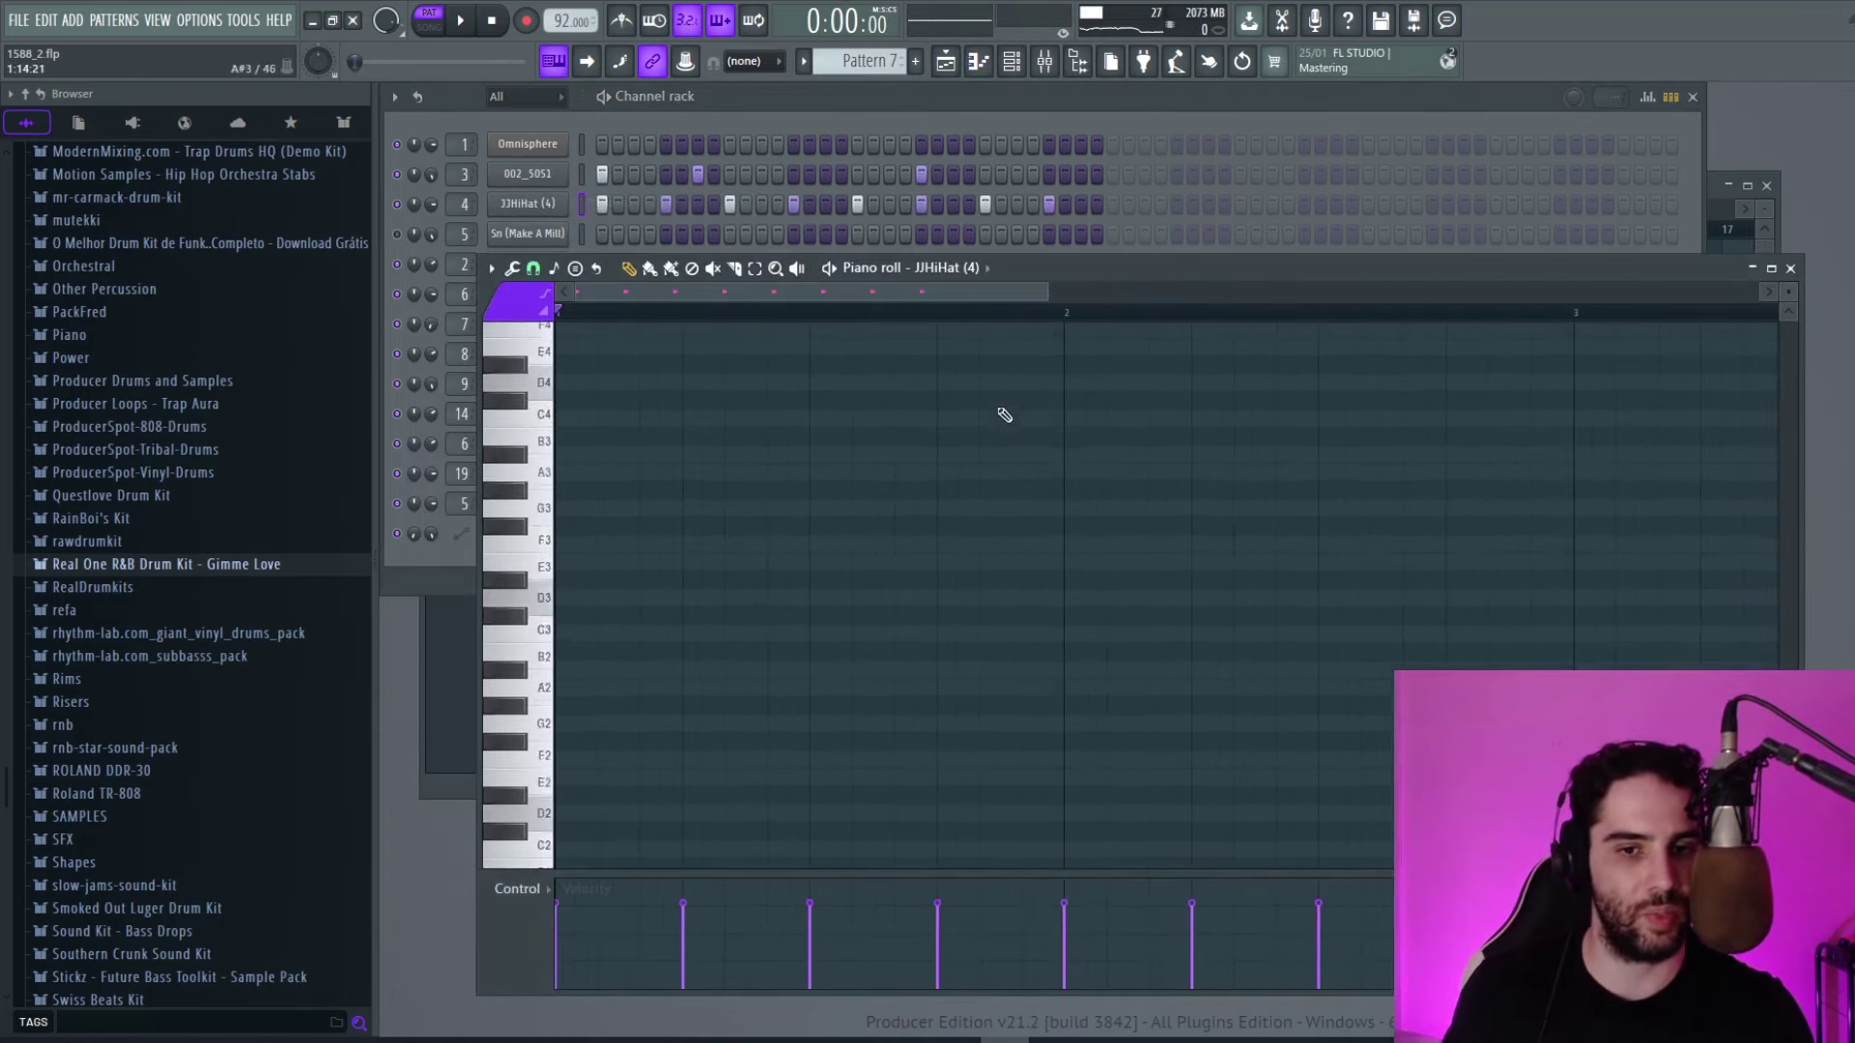
pyautogui.scroll(5, 1005, 416)
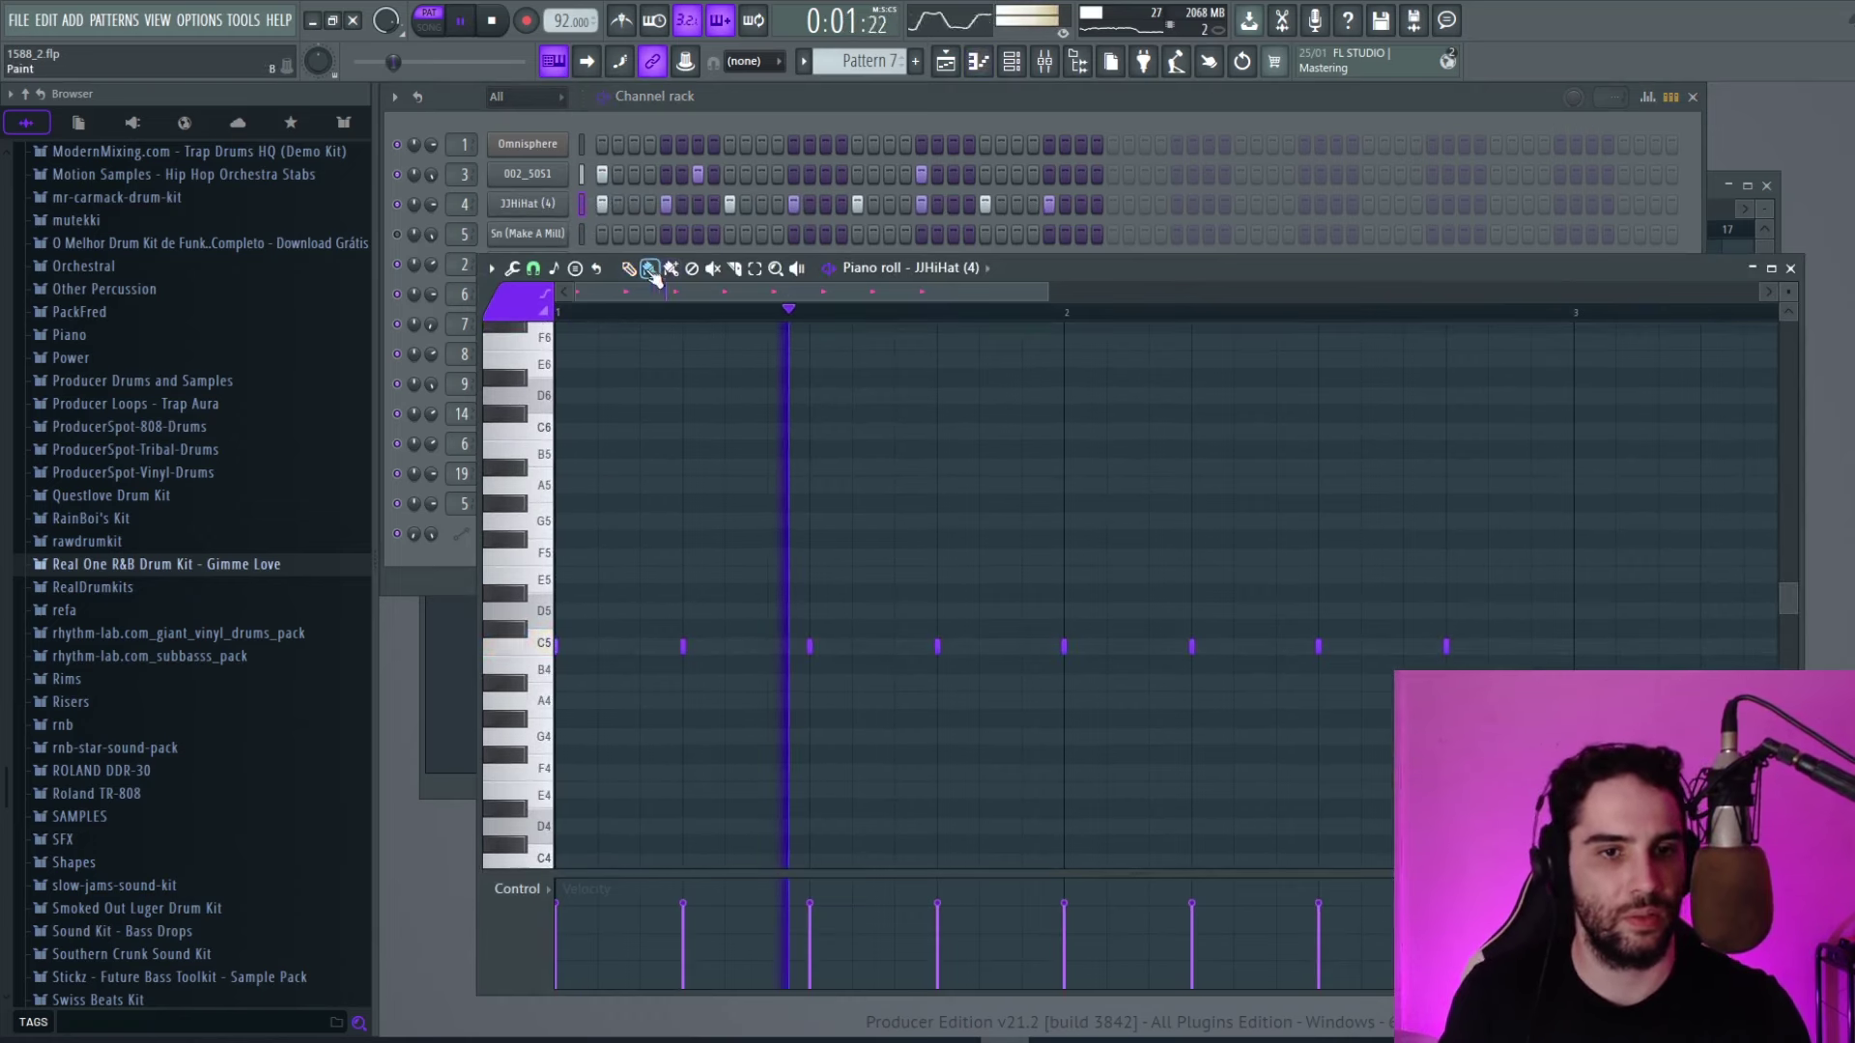
pyautogui.press('space')
pyautogui.click(533, 268)
pyautogui.click(566, 423)
pyautogui.press('space')
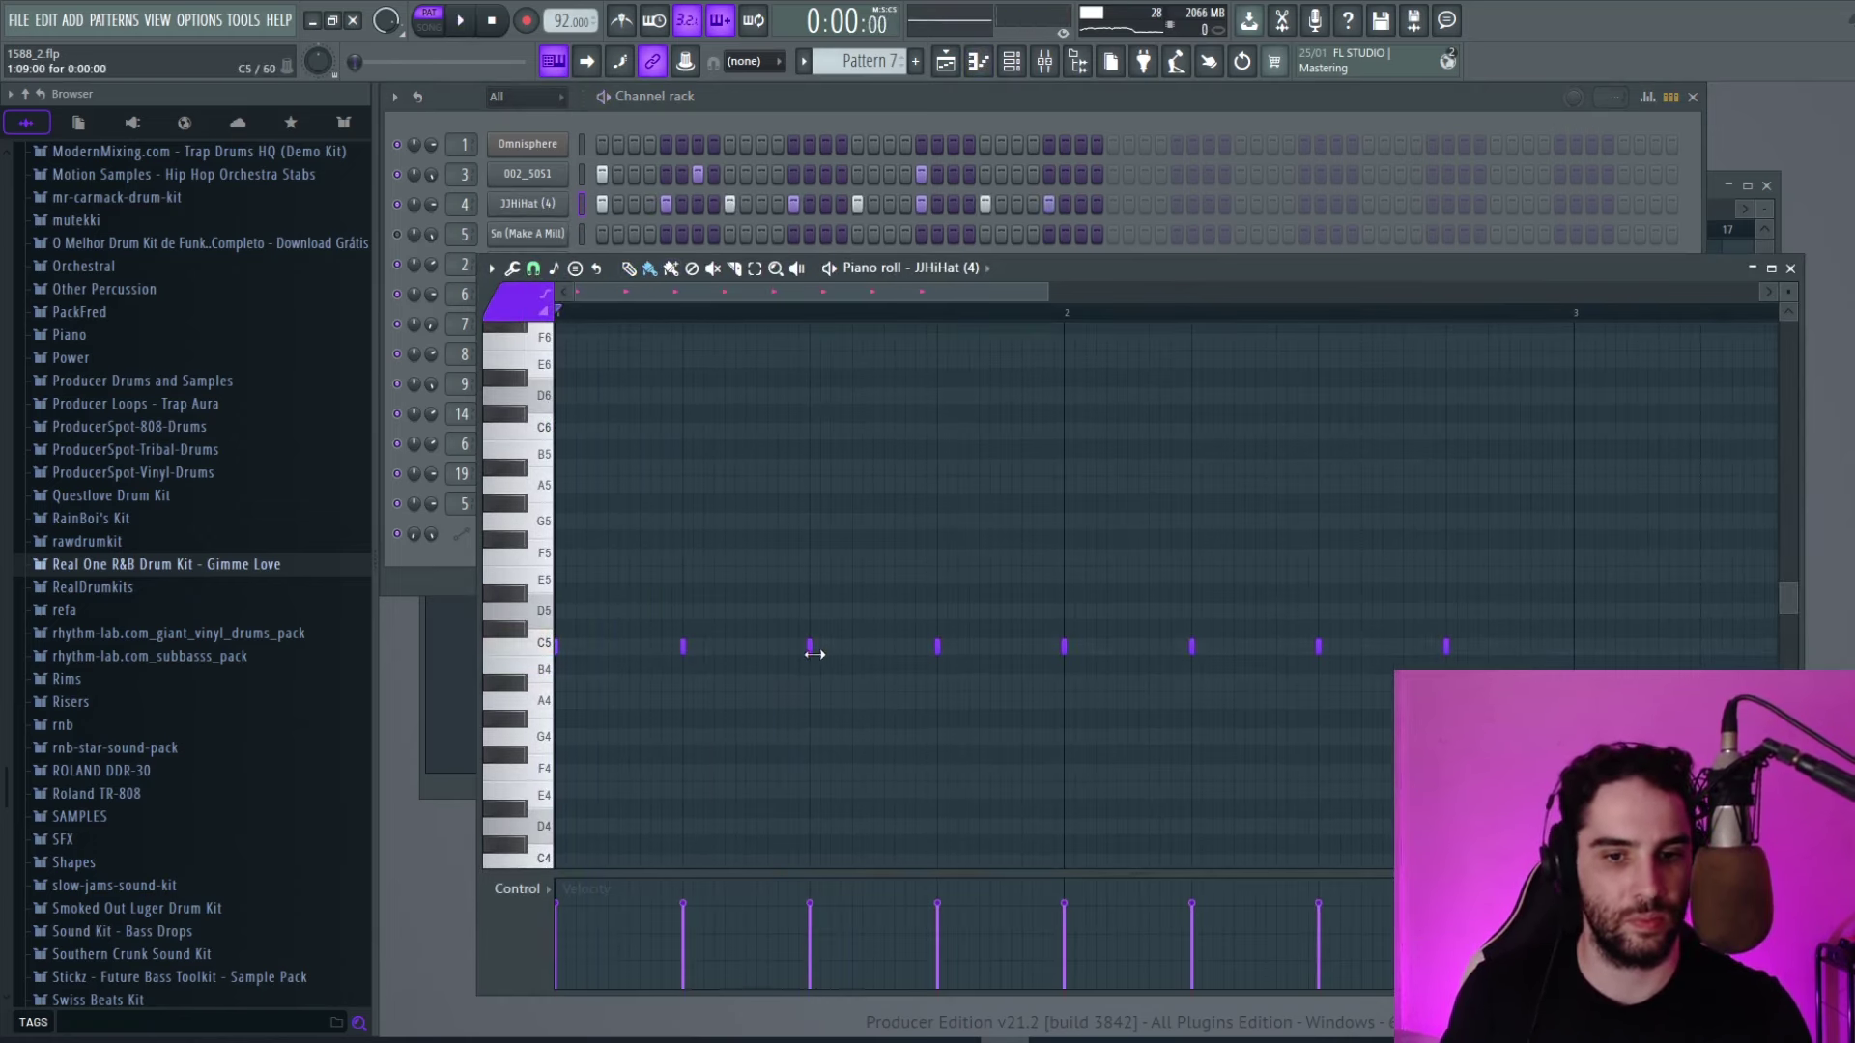
# Add an A#4 hi-hat hit in bar 1 and paint fast rolls ending bars 1 and 2, the first on G4 with reduced velocity.
pyautogui.click(745, 682)
pyautogui.click(670, 269)
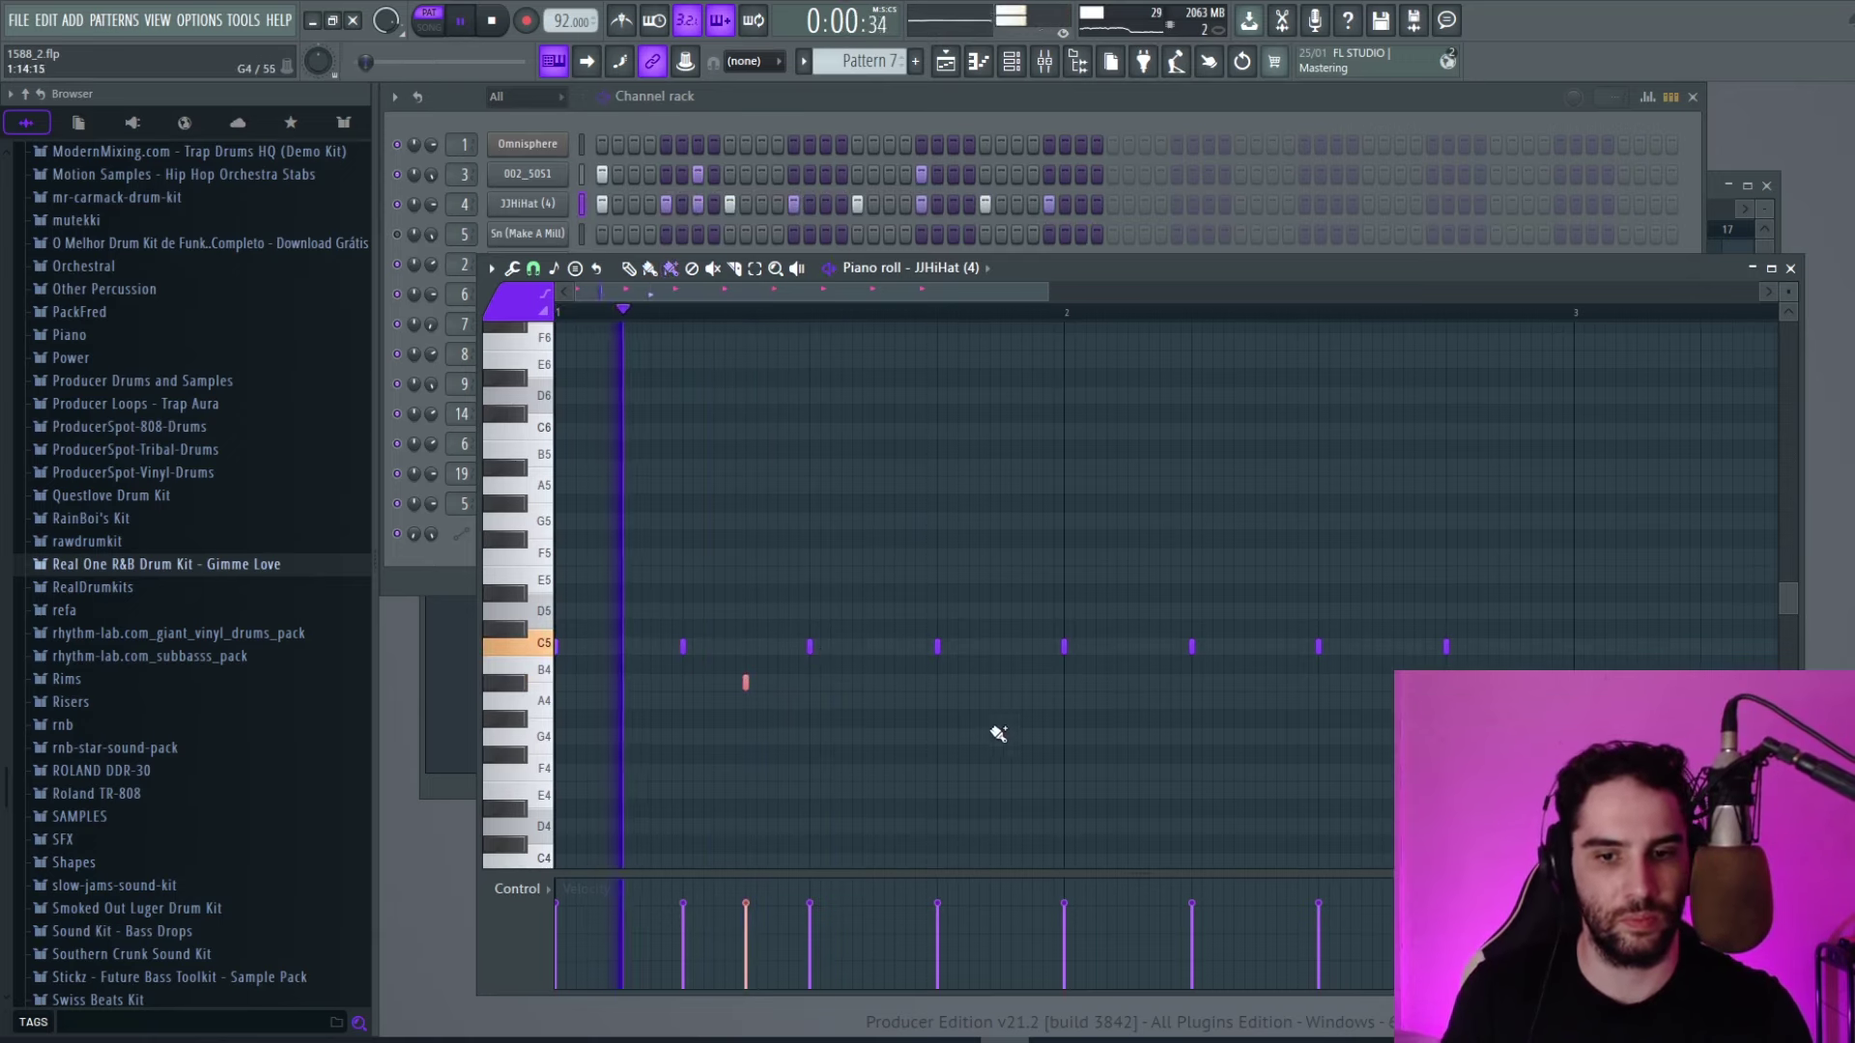
pyautogui.moveTo(1005, 742); pyautogui.dragTo(1063, 743)
pyautogui.moveTo(982, 970); pyautogui.dragTo(1064, 946)
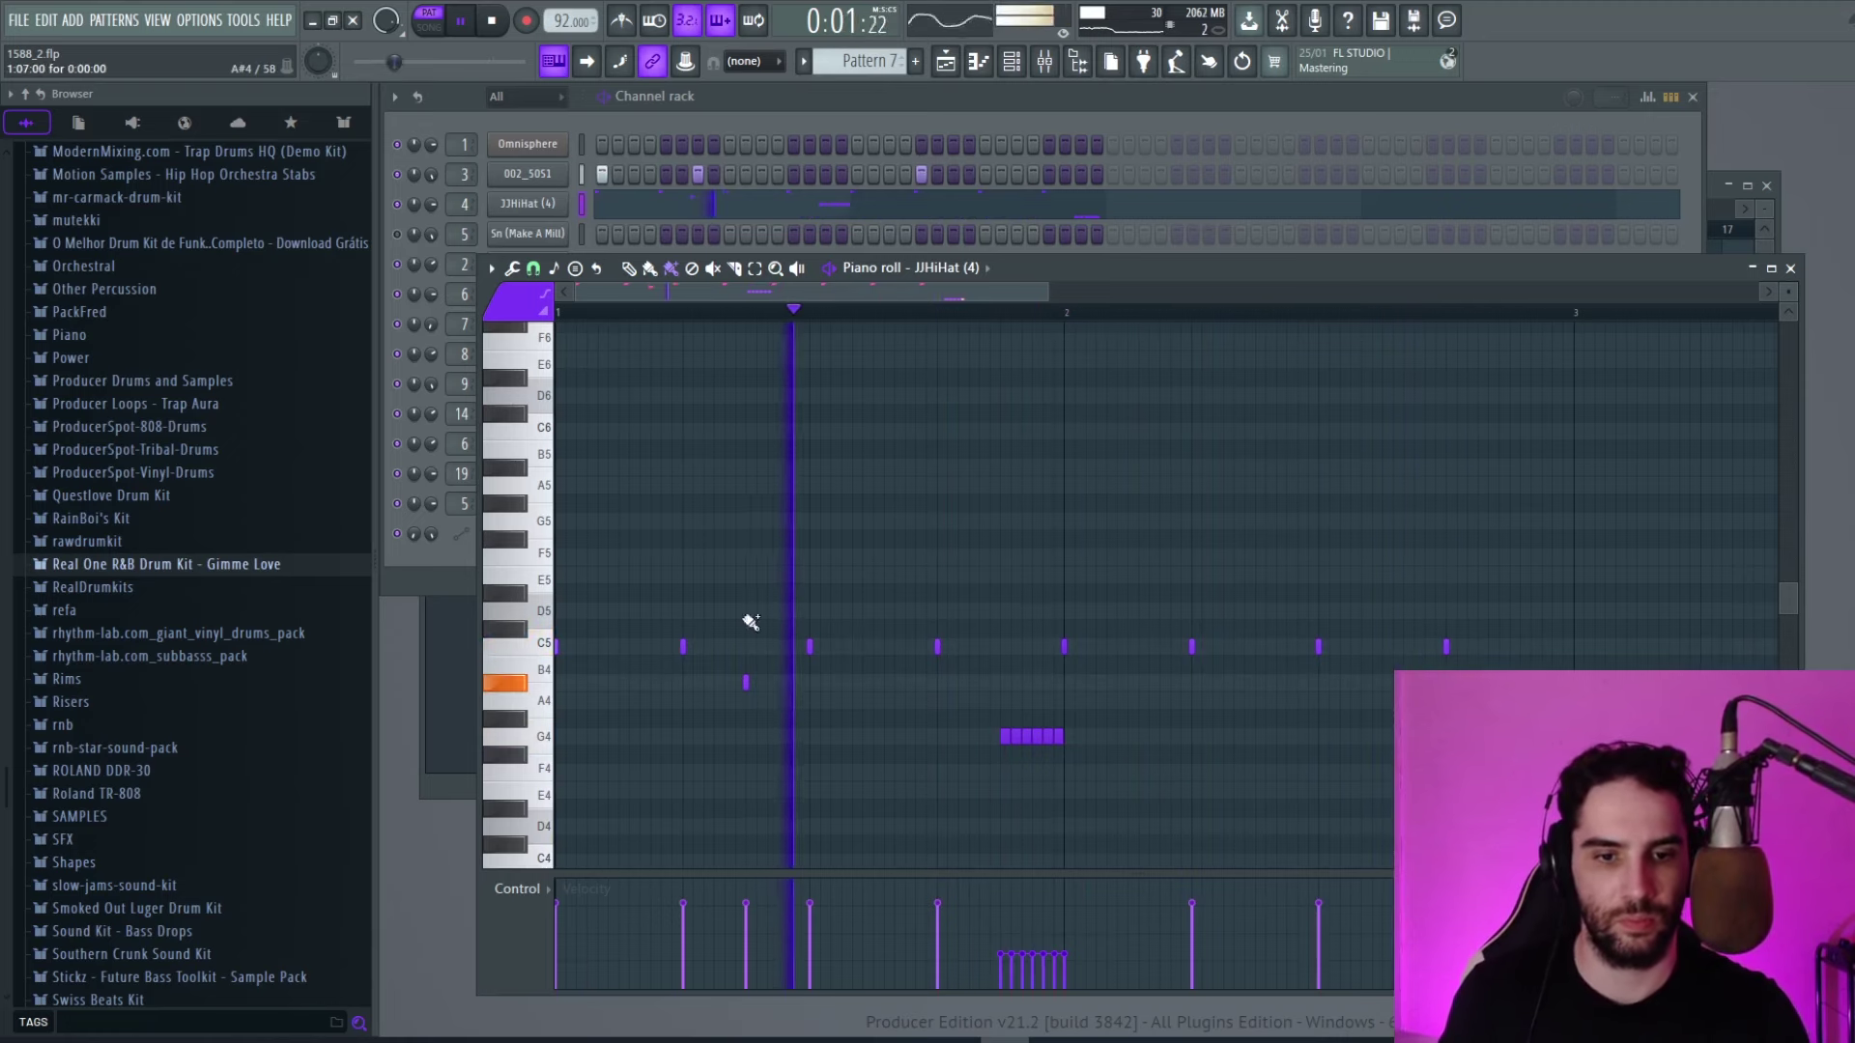
# Move the bar 1 A#4 hi-hat to E4, shift bar 2's second and third hits to A#4 and G4, and delete its last C5.
pyautogui.click(629, 268)
pyautogui.moveTo(746, 684); pyautogui.dragTo(745, 792)
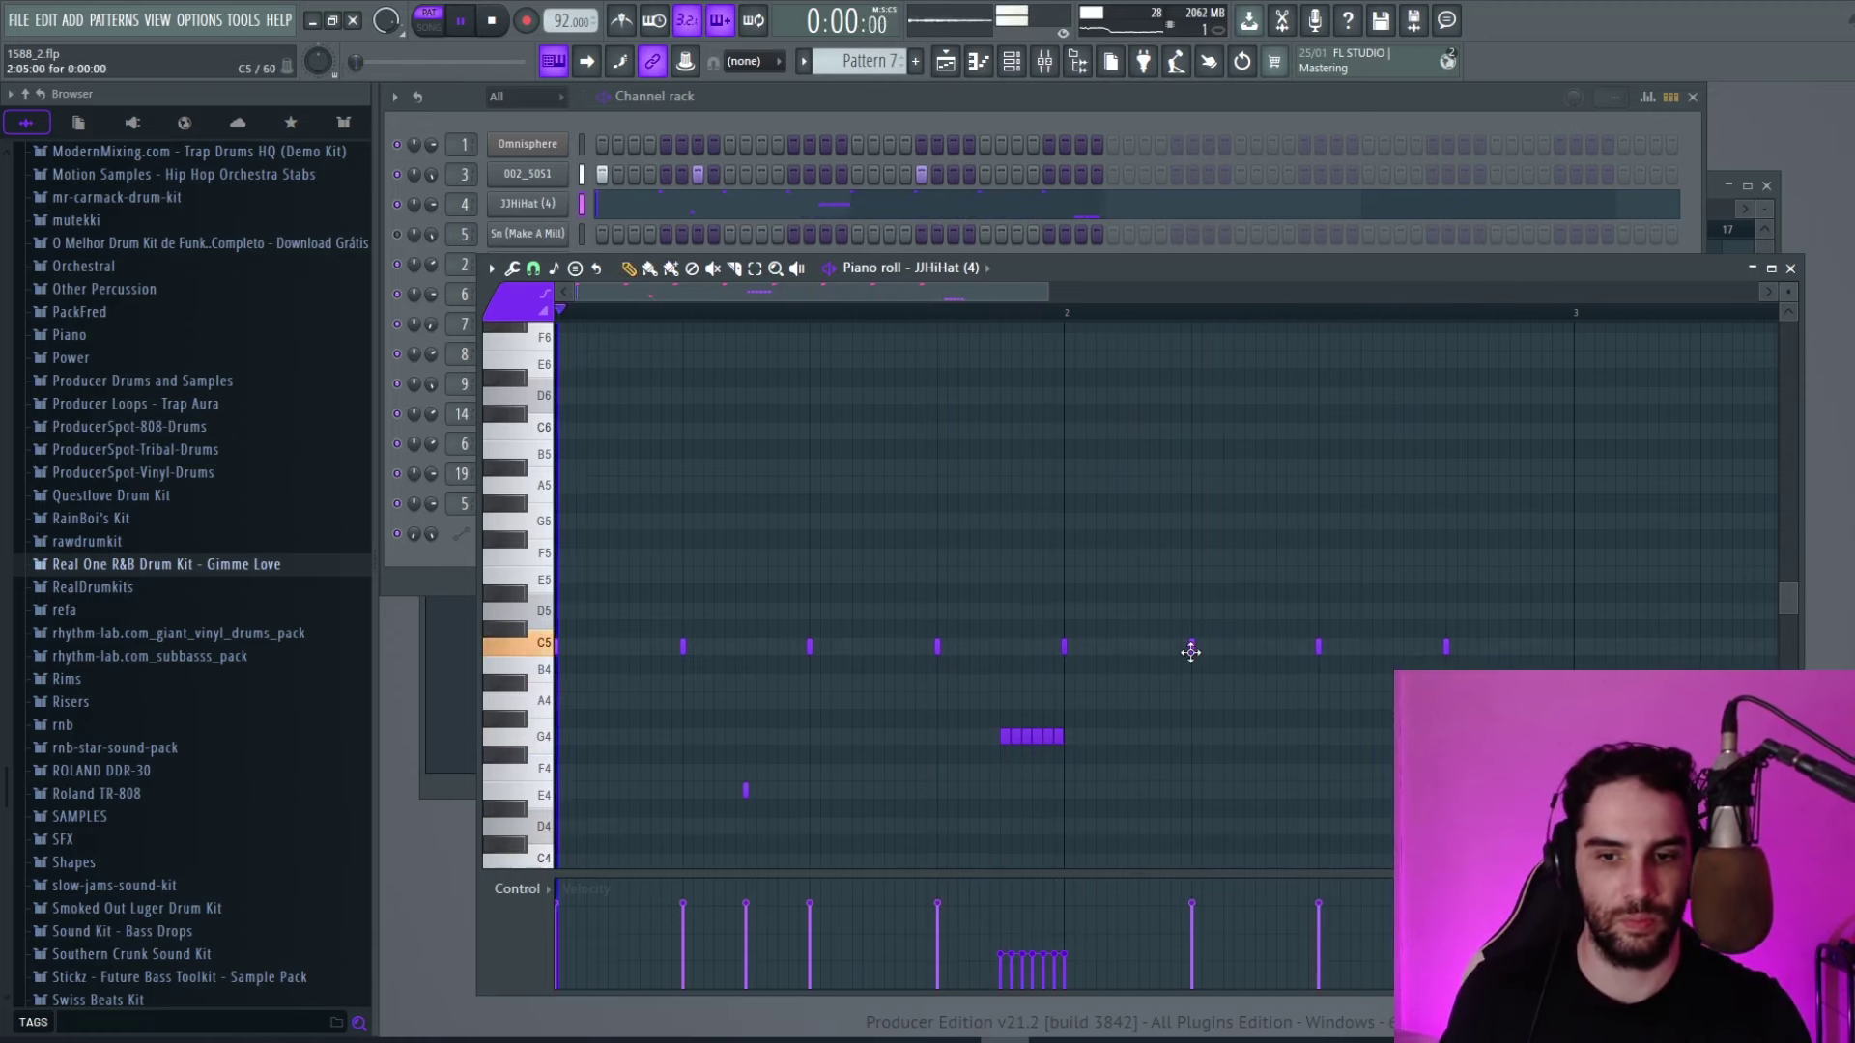
pyautogui.moveTo(1189, 648); pyautogui.dragTo(1189, 691)
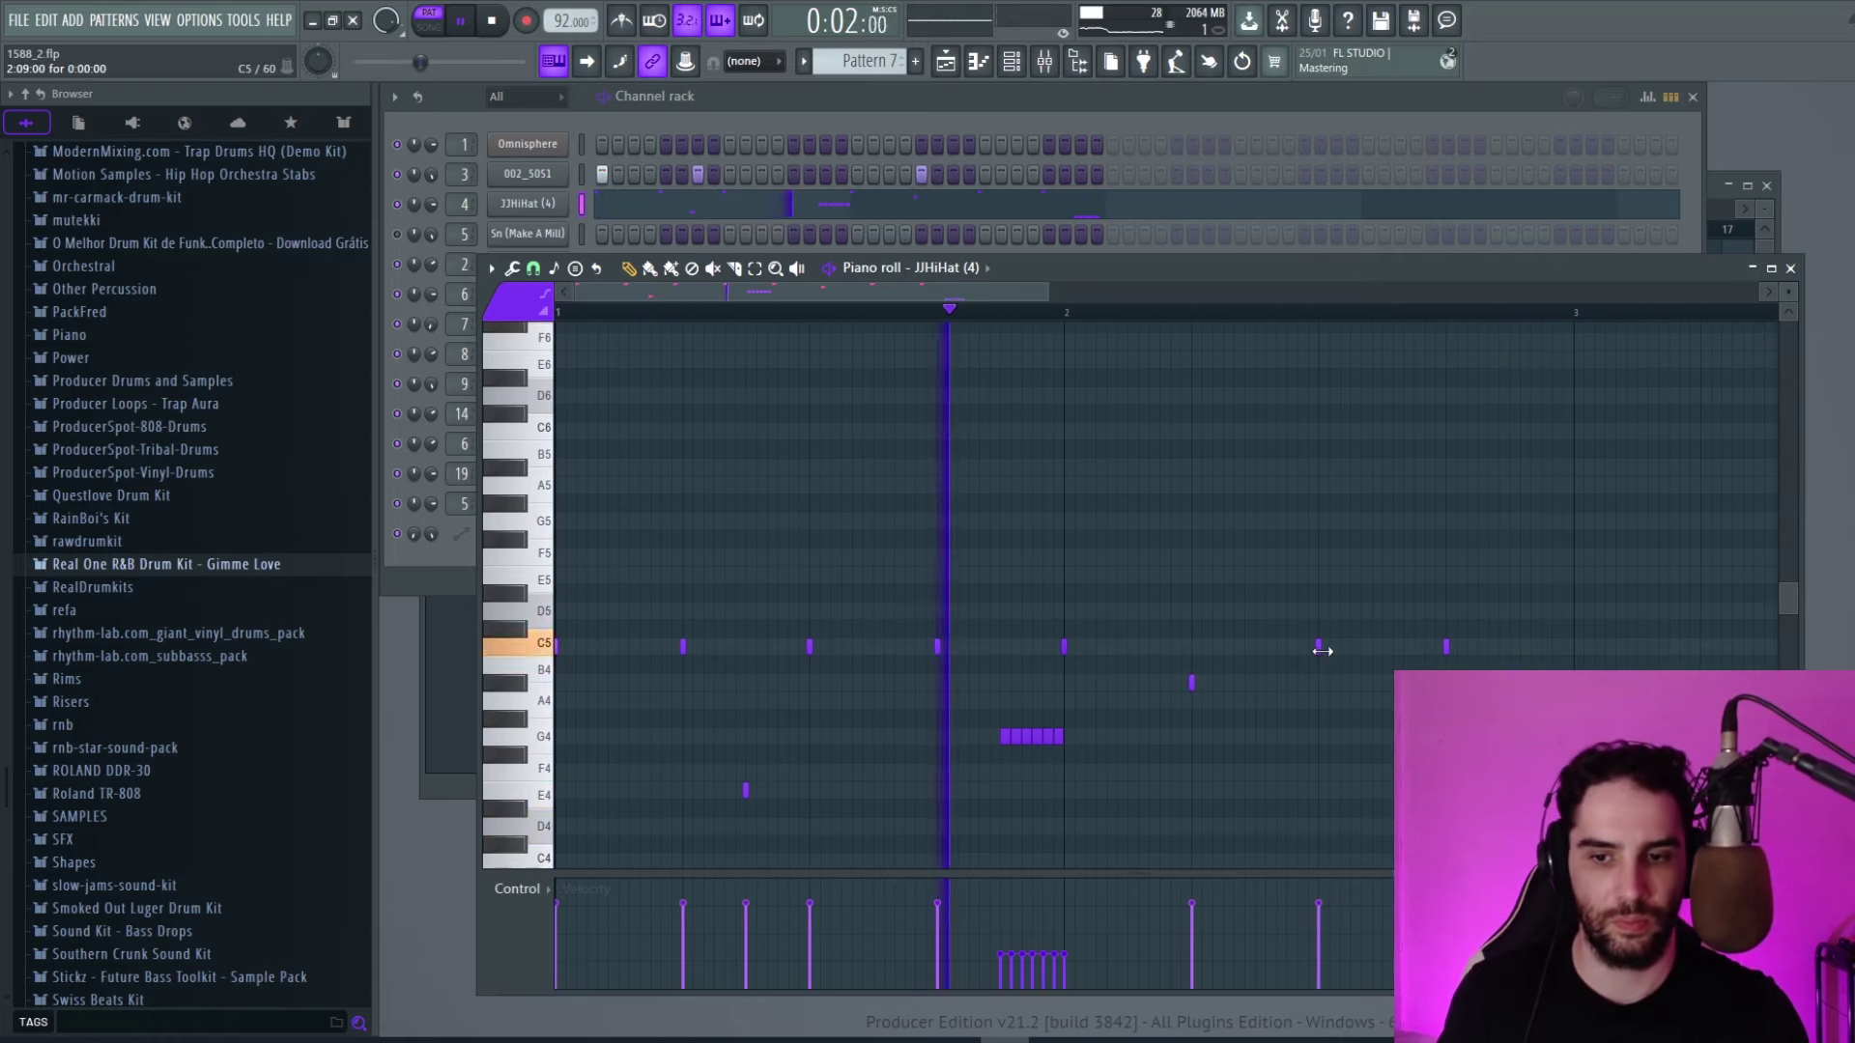
pyautogui.moveTo(1317, 650); pyautogui.dragTo(1318, 739)
pyautogui.rightClick(1446, 647)
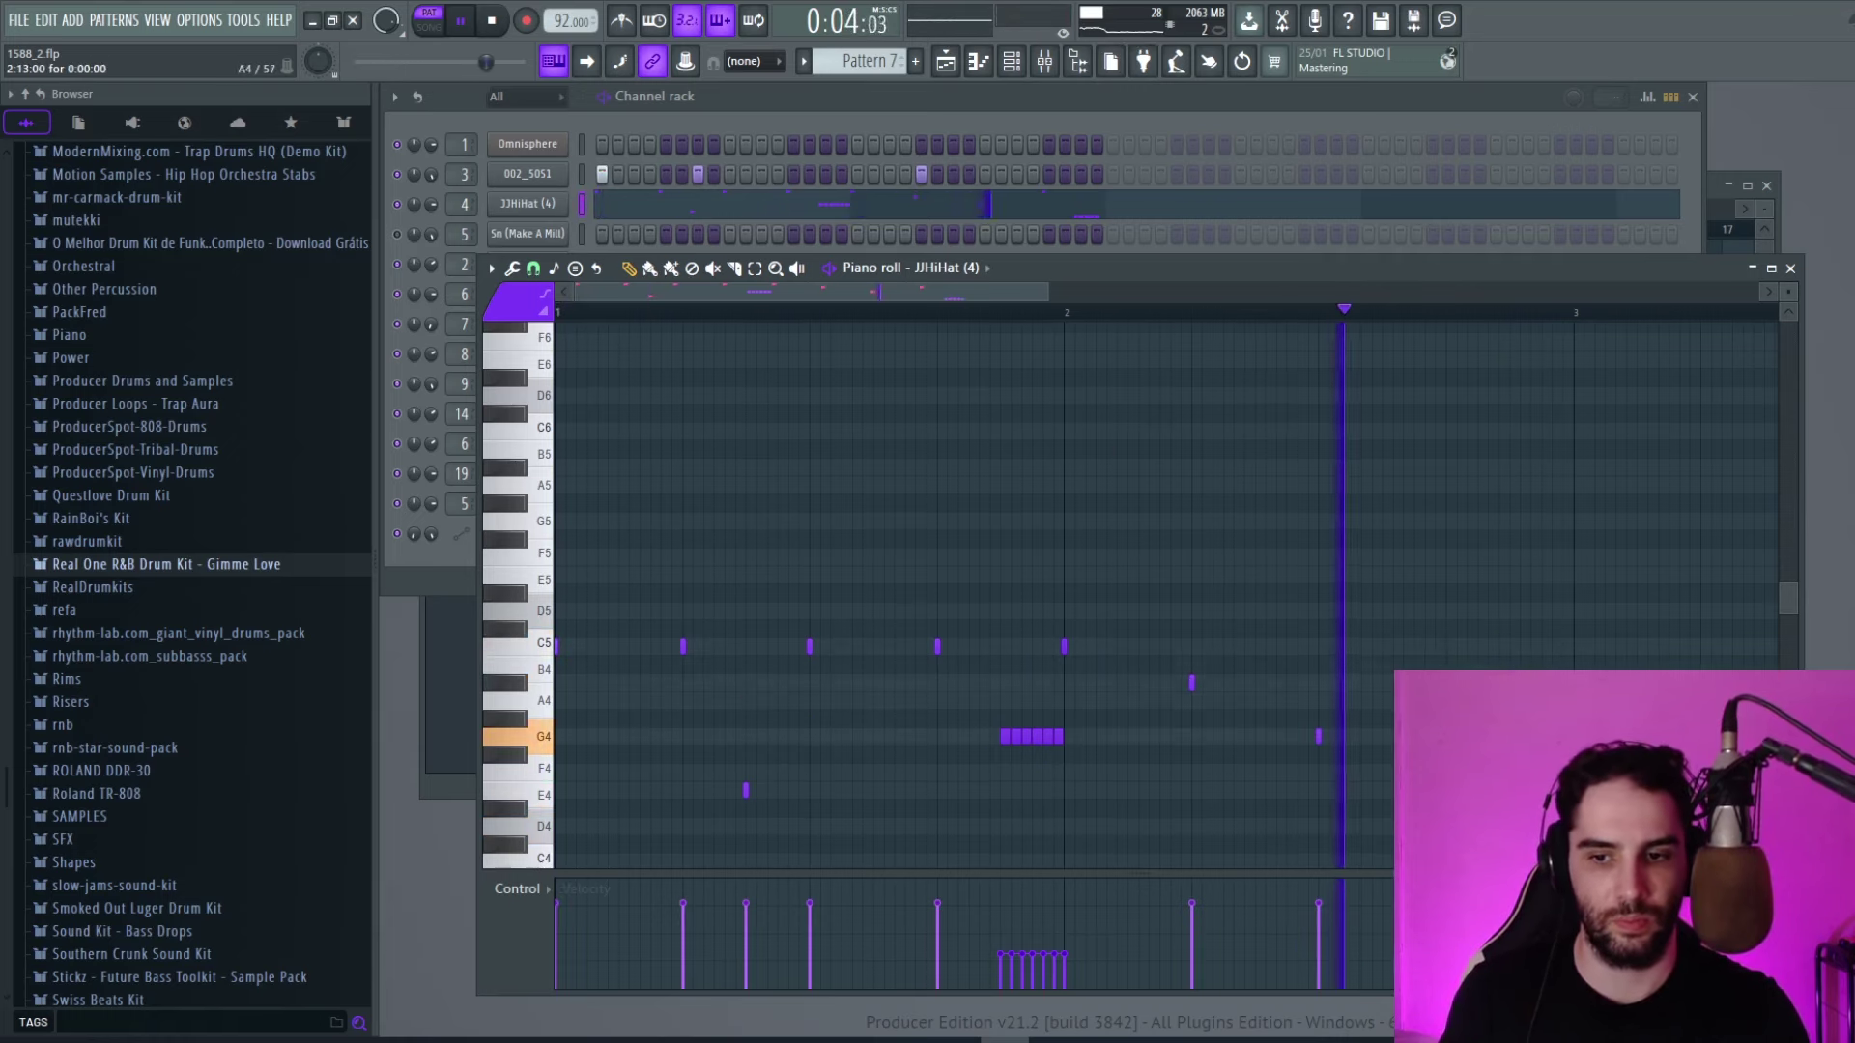
pyautogui.click(1790, 267)
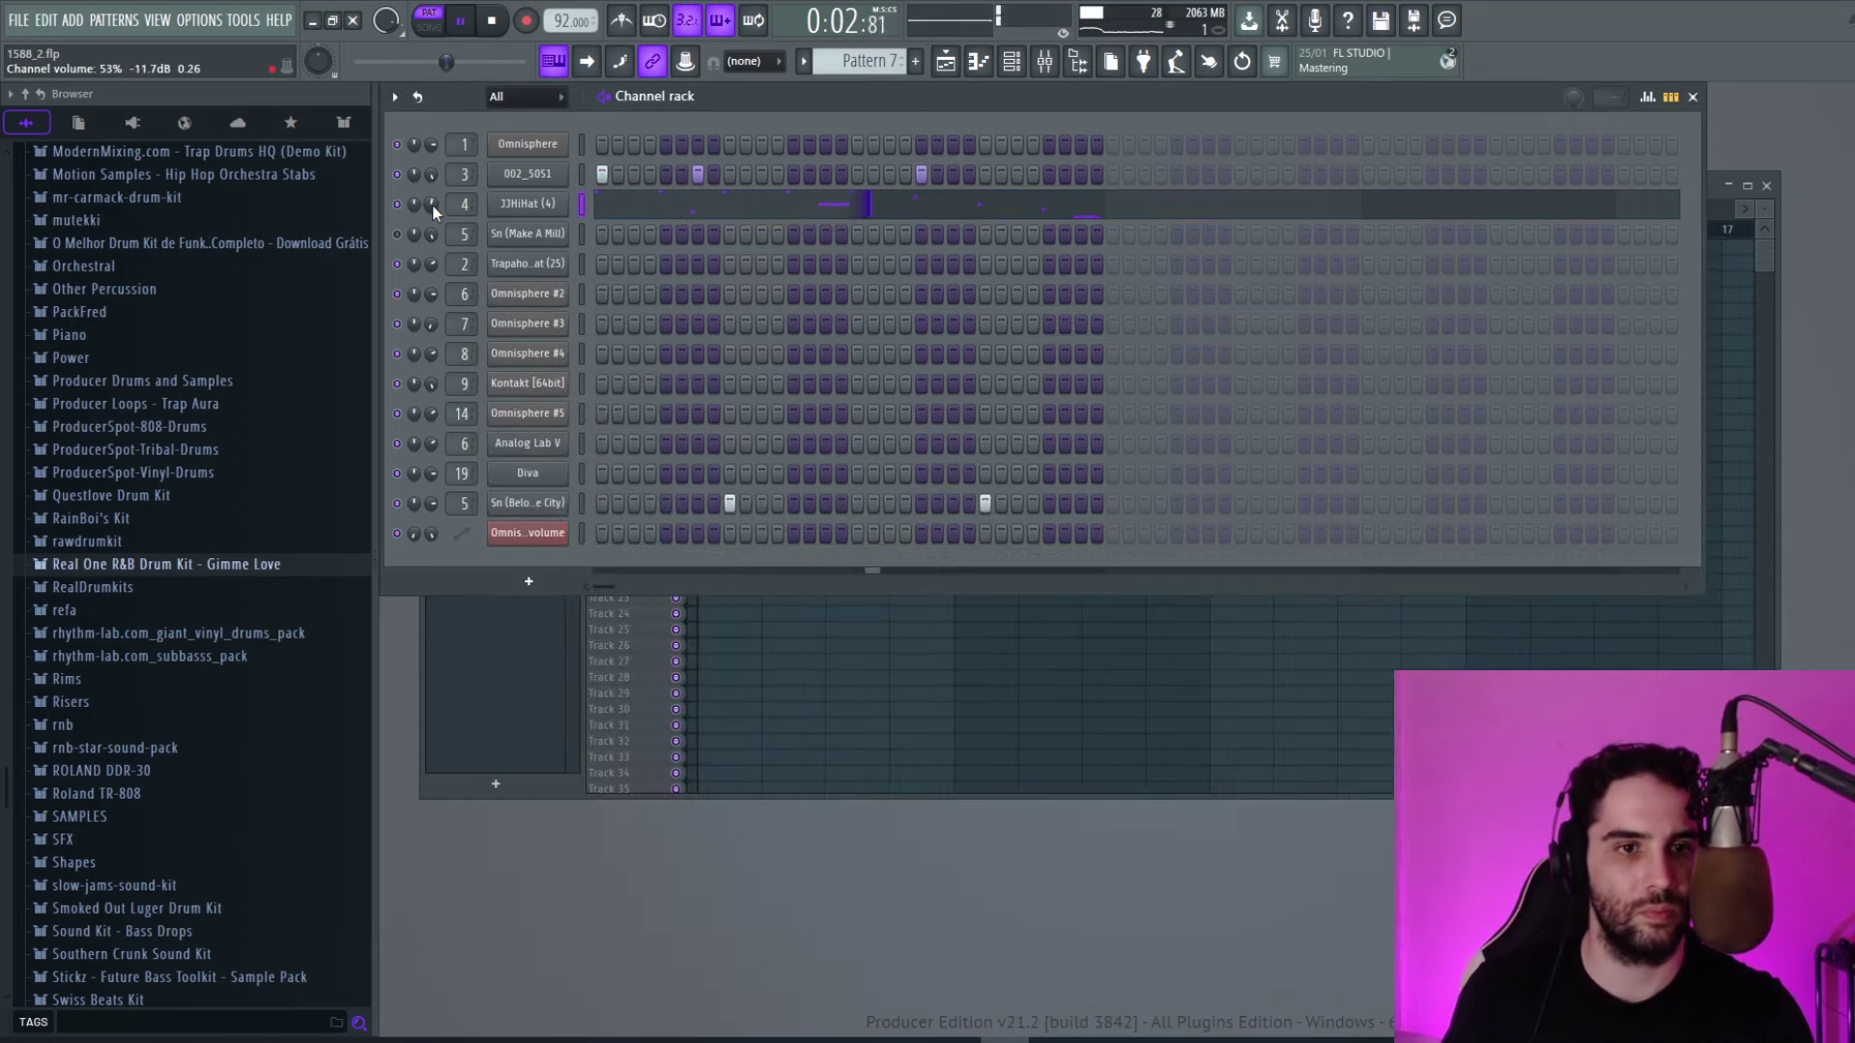
# Add Sn (Belong To The City) ghost hits on steps 11 and 31 and reduce their velocity.
pyautogui.press('F5')
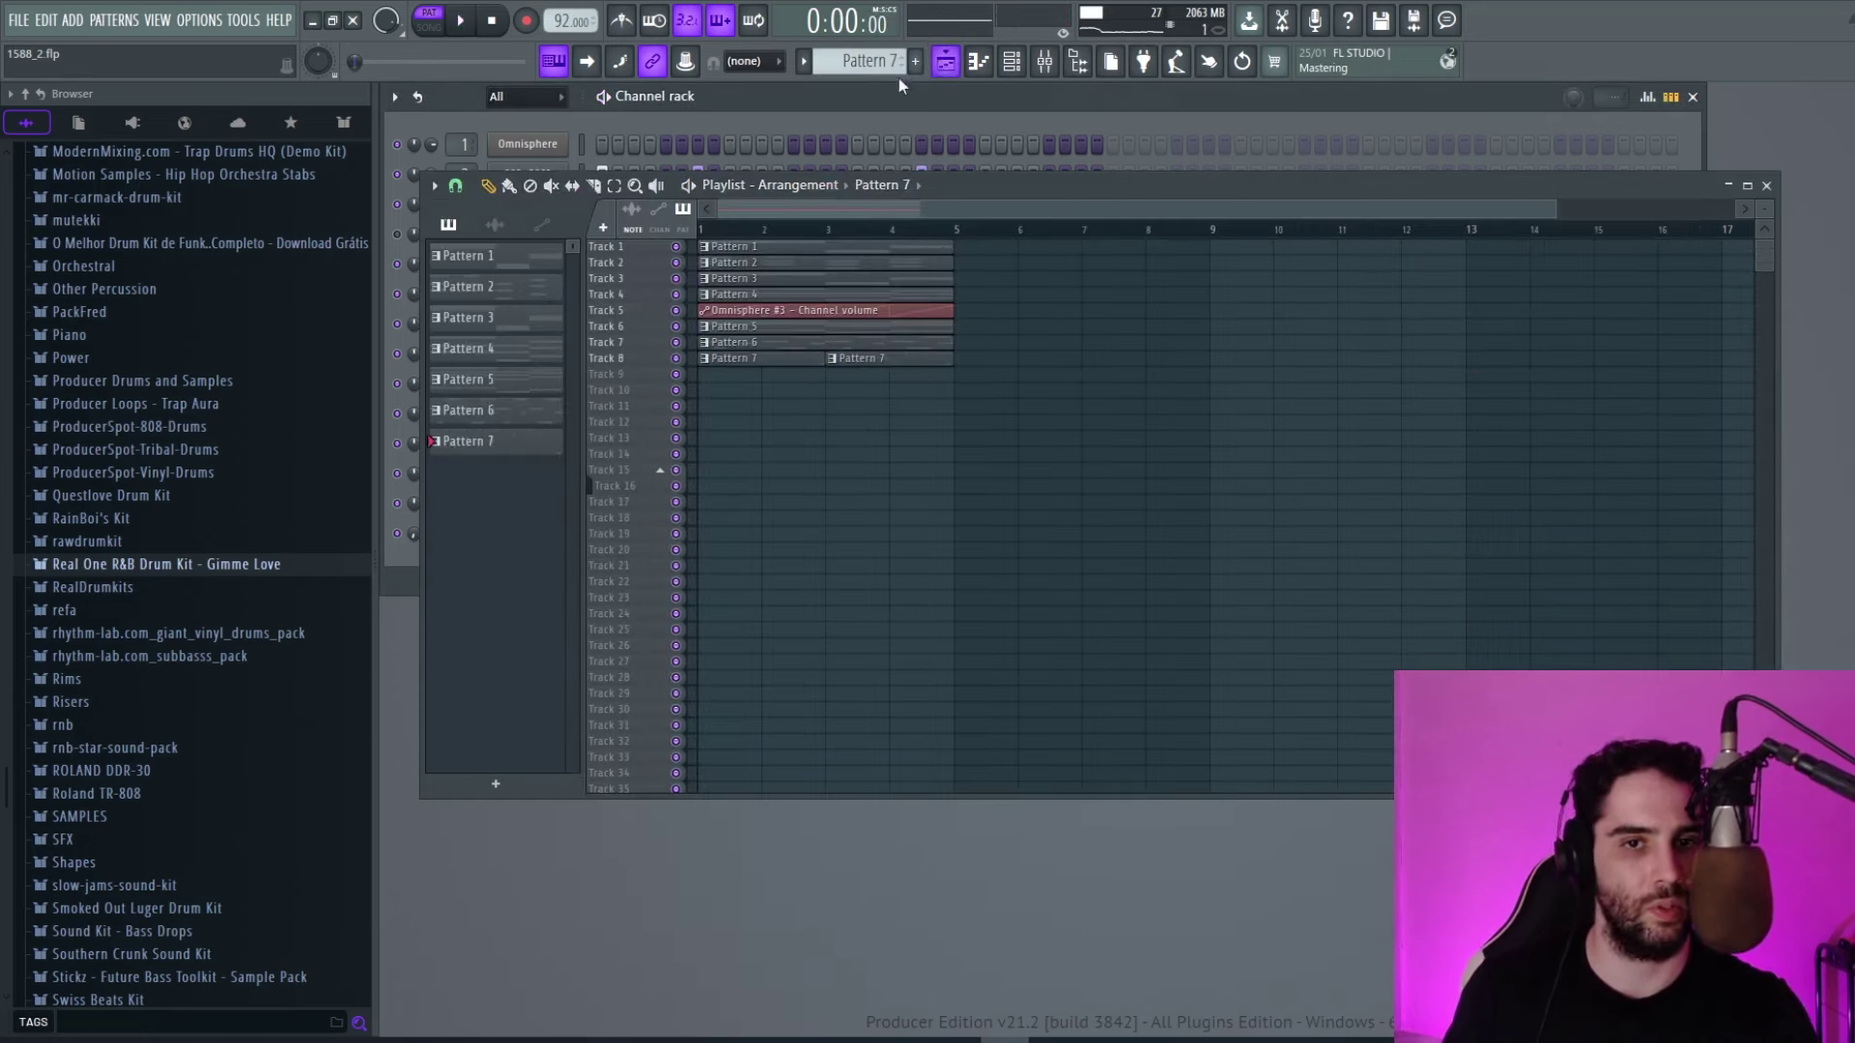
pyautogui.press('F6')
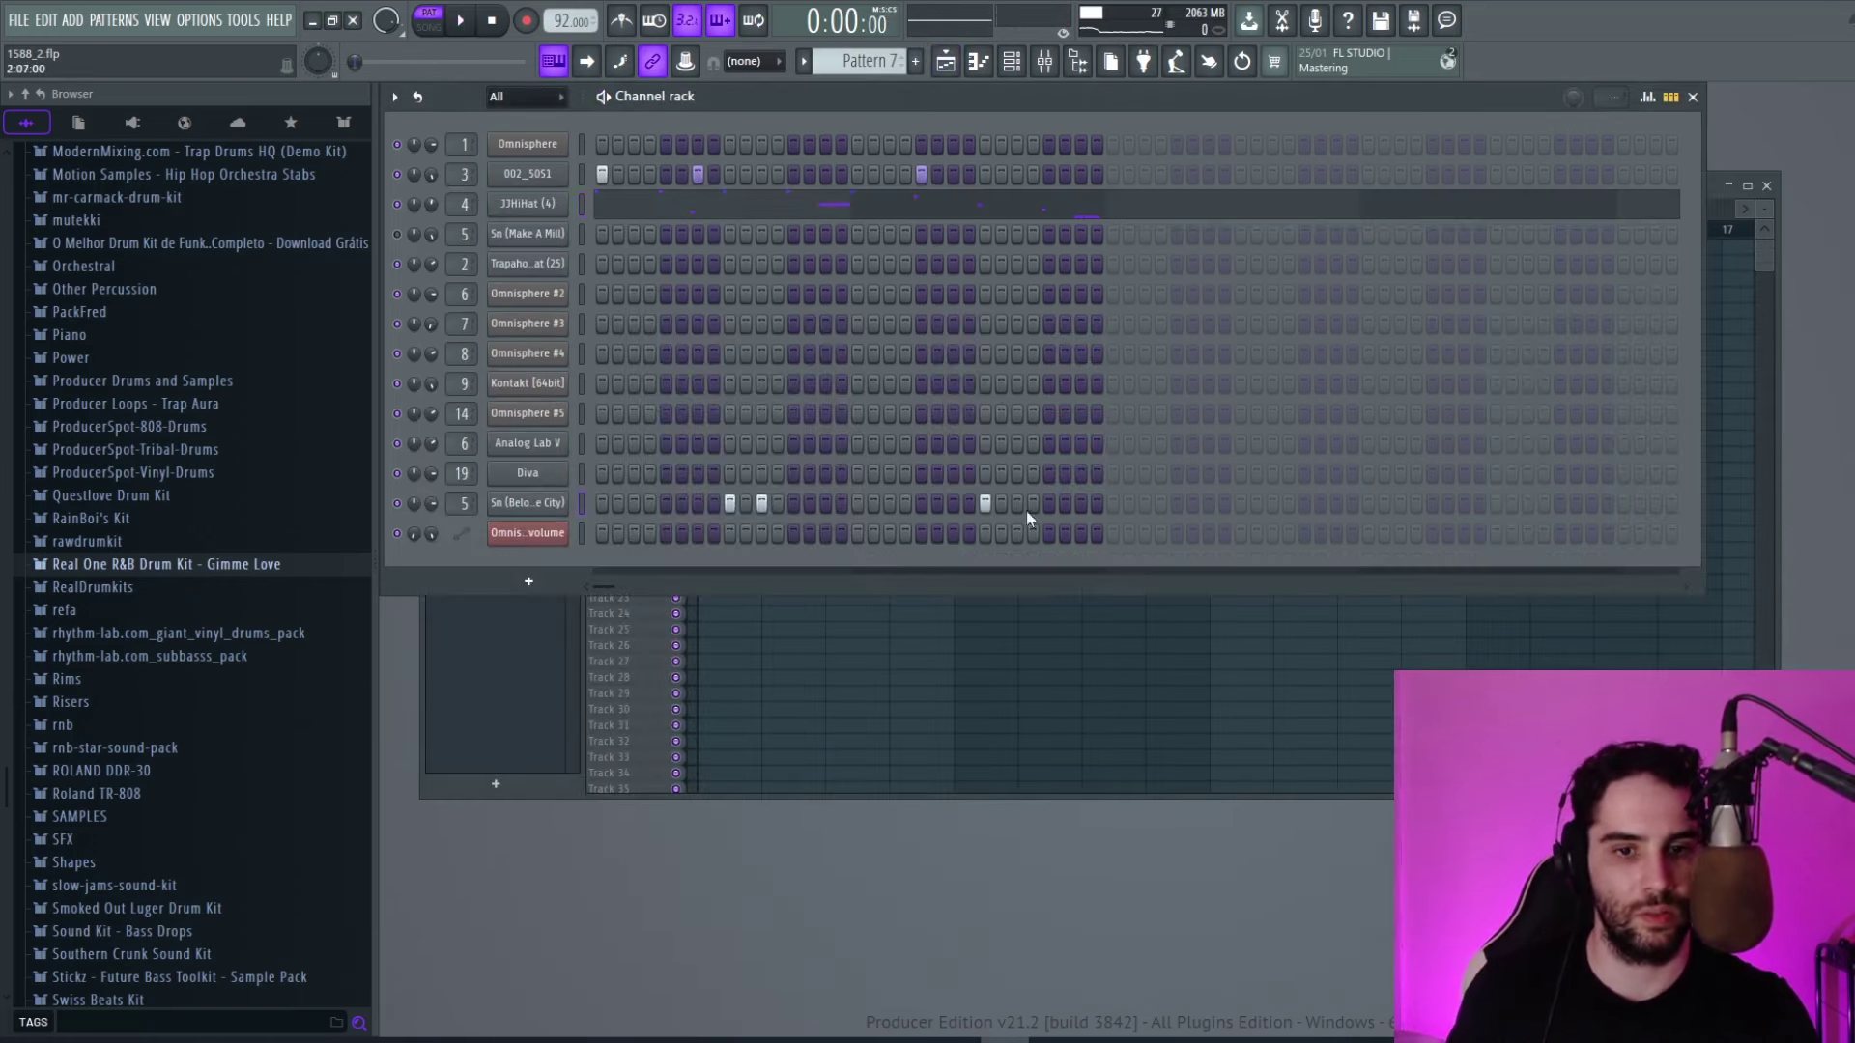
pyautogui.click(1647, 97)
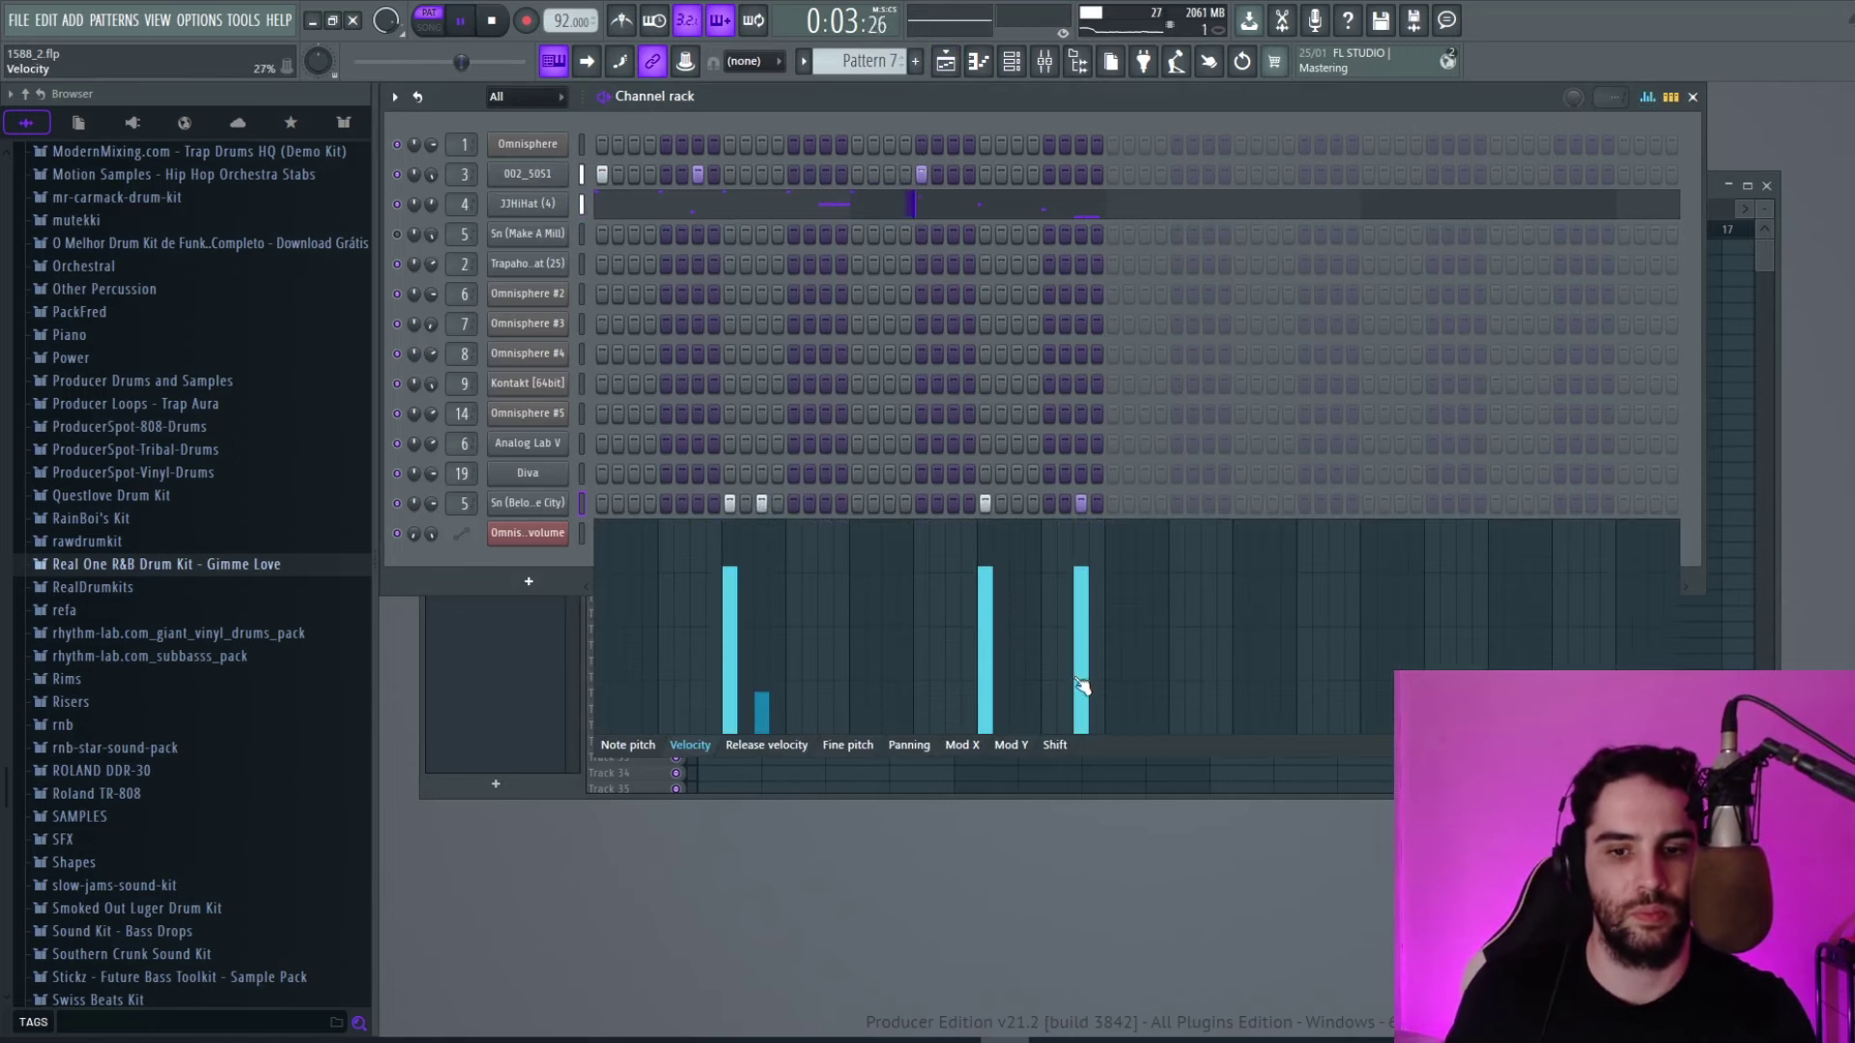
# Play the full arrangement and lower the JJHiHat (4) mixer level to about 25%.
pyautogui.click(946, 62)
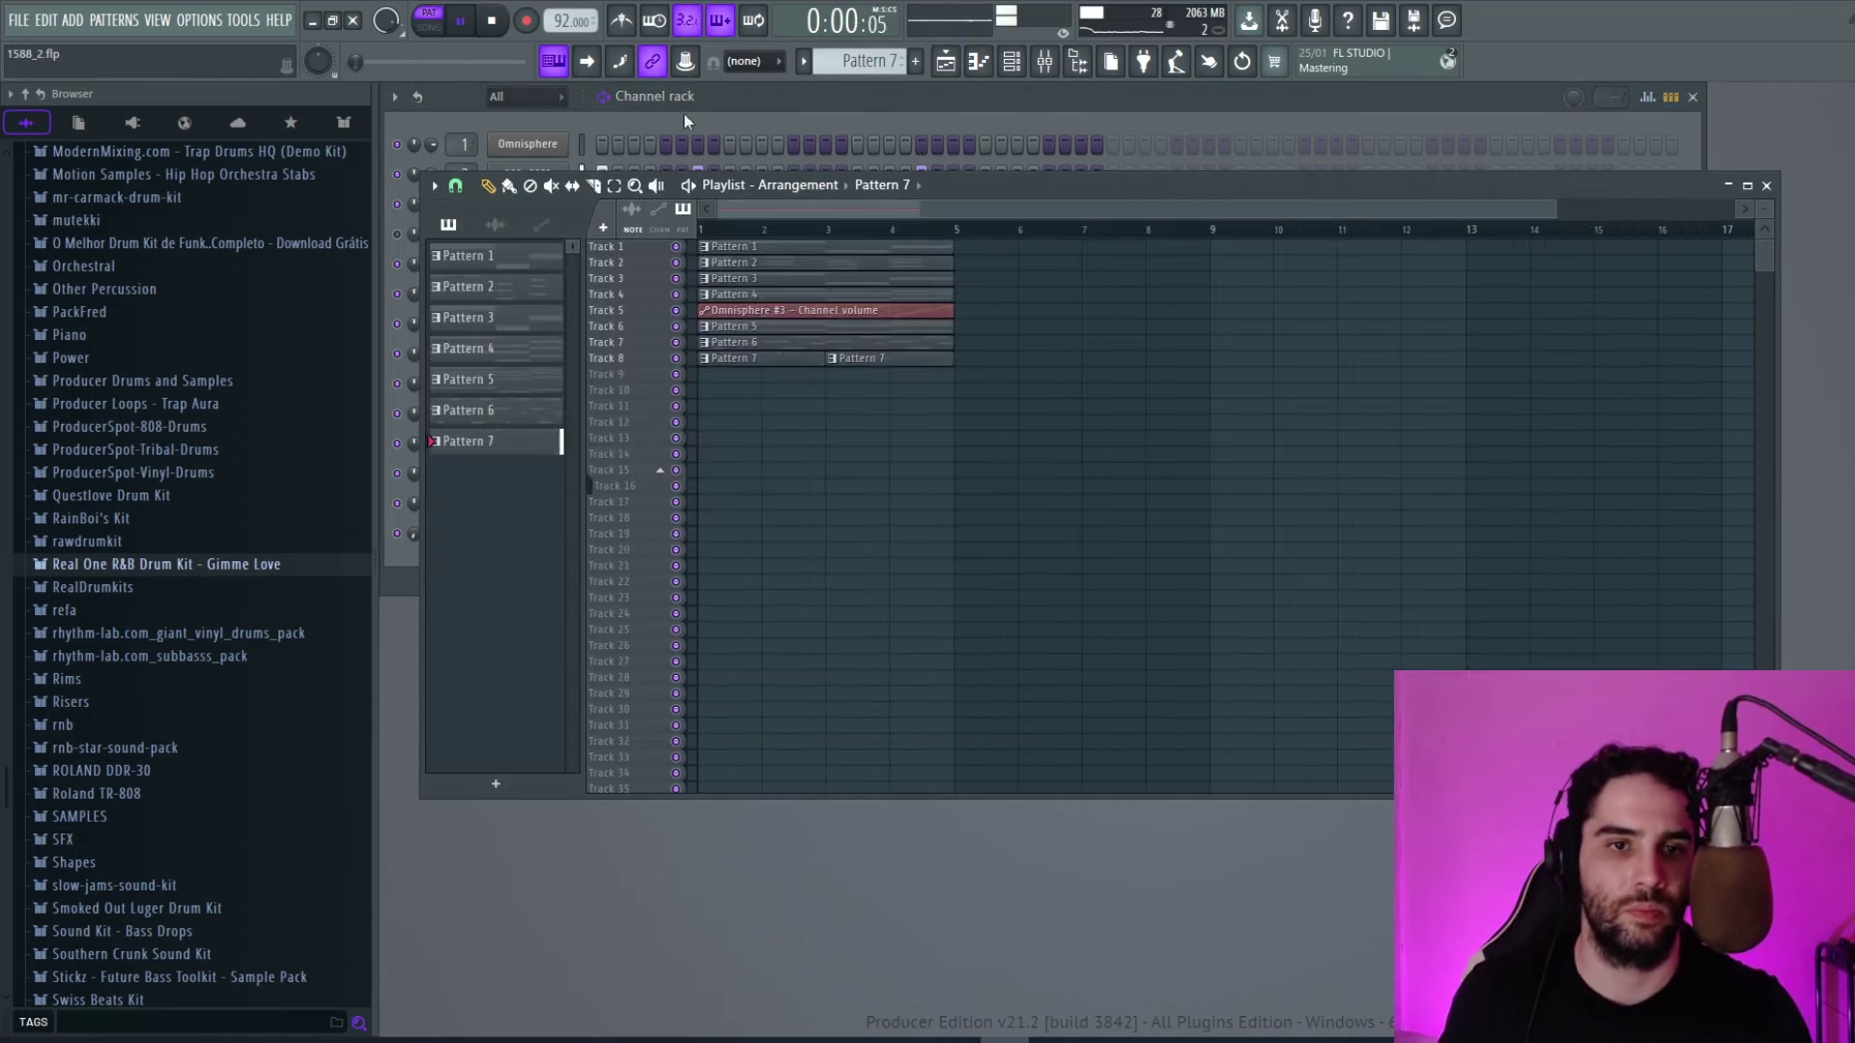
pyautogui.press('space')
pyautogui.click(1609, 152)
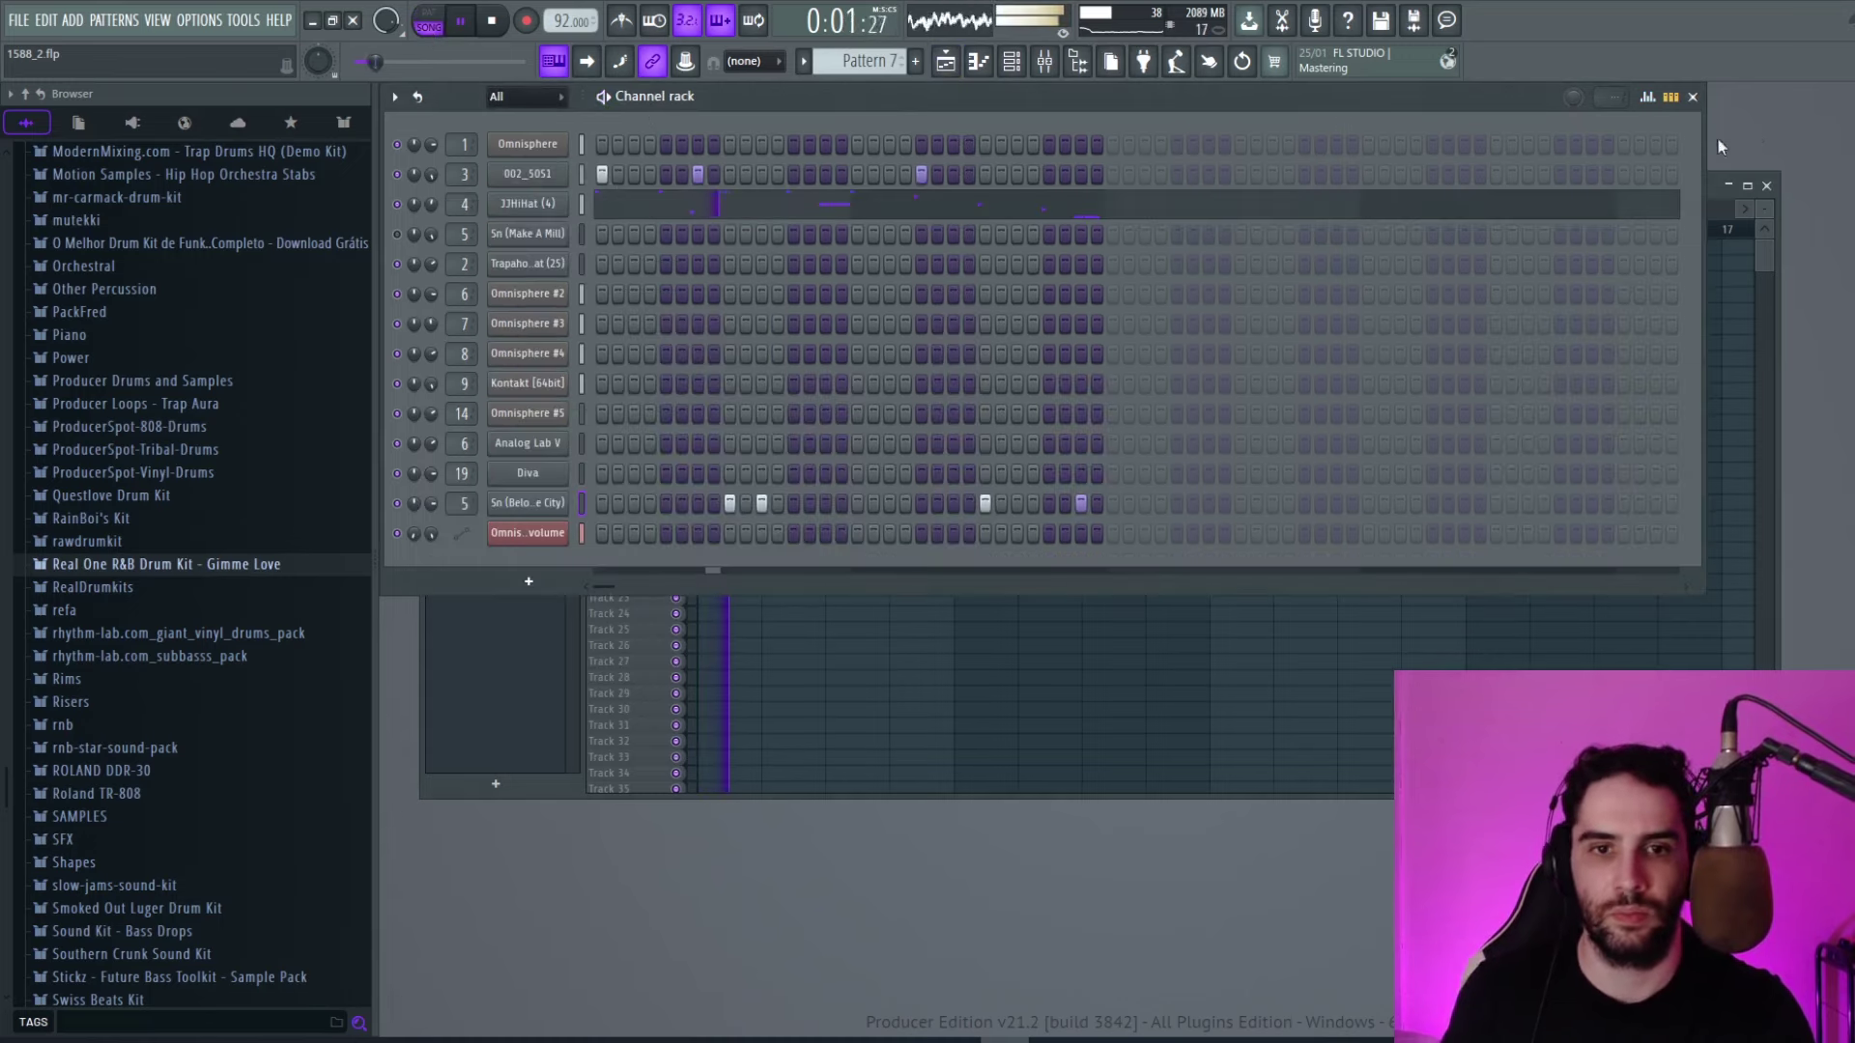
pyautogui.click(1047, 62)
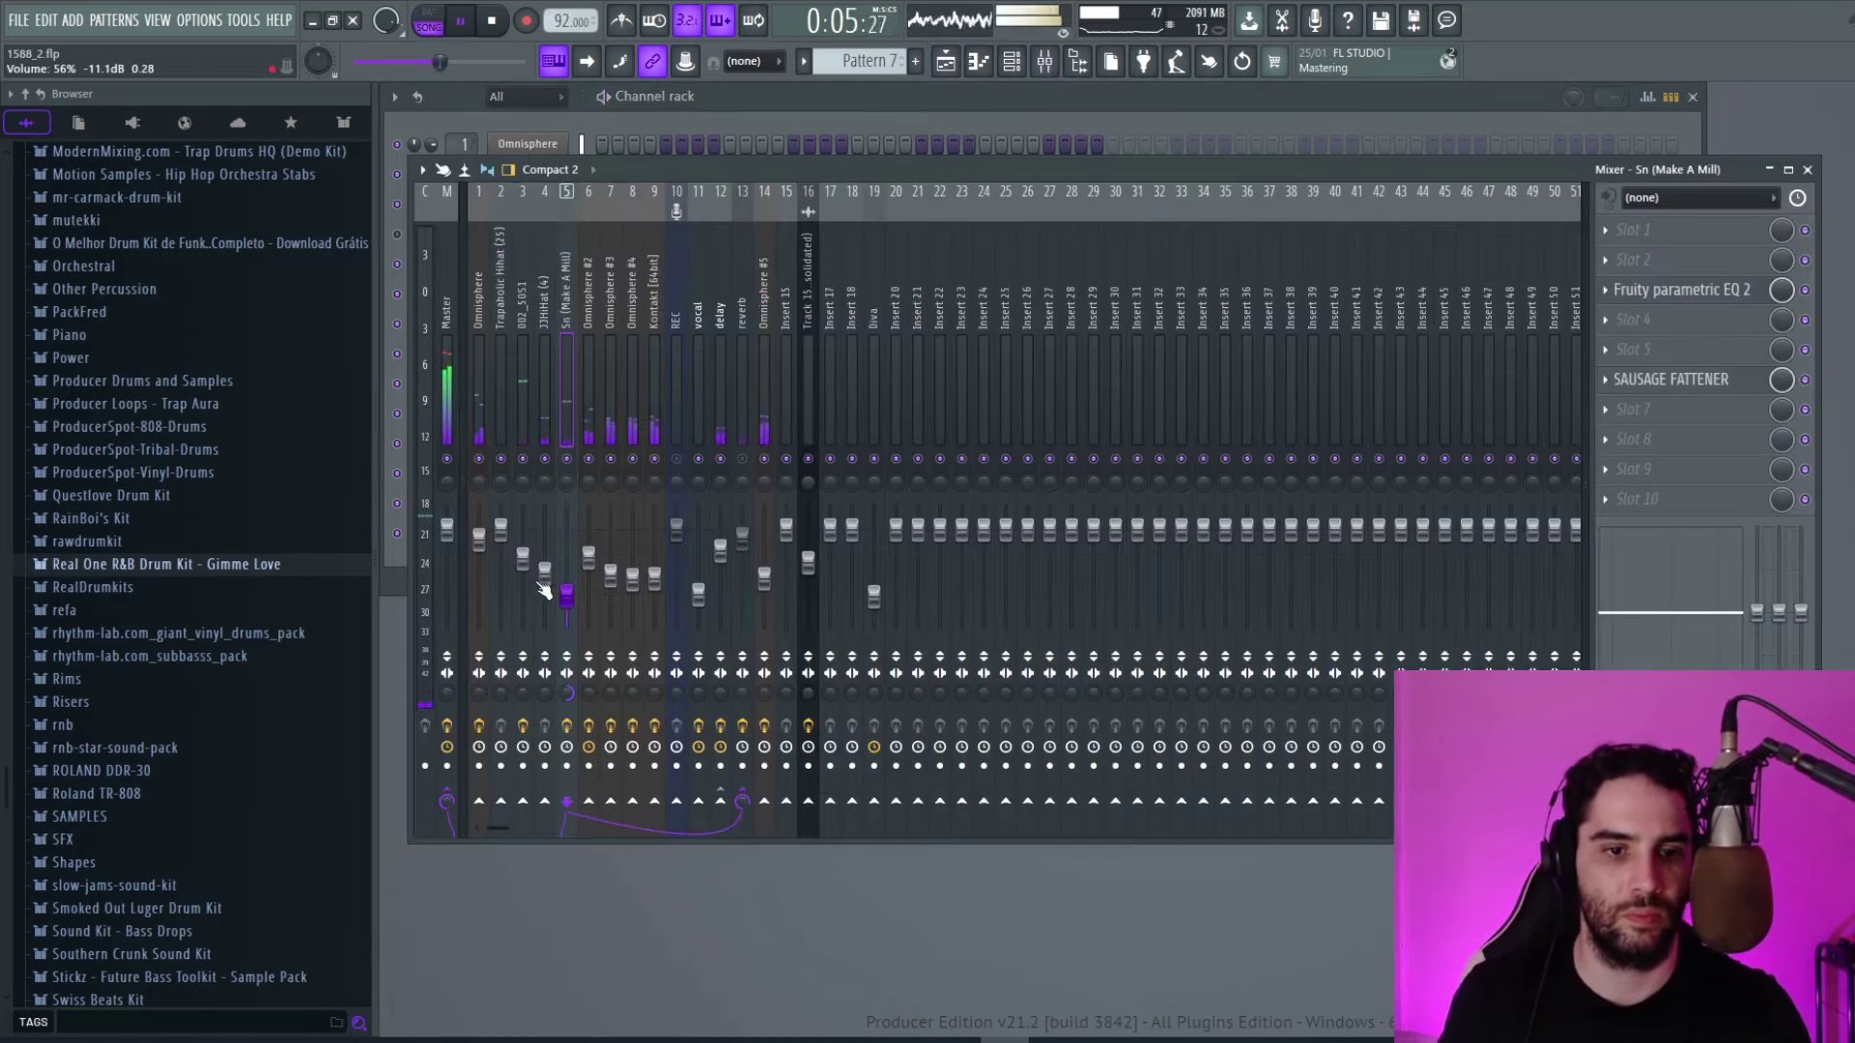
pyautogui.moveTo(543, 572); pyautogui.dragTo(544, 596)
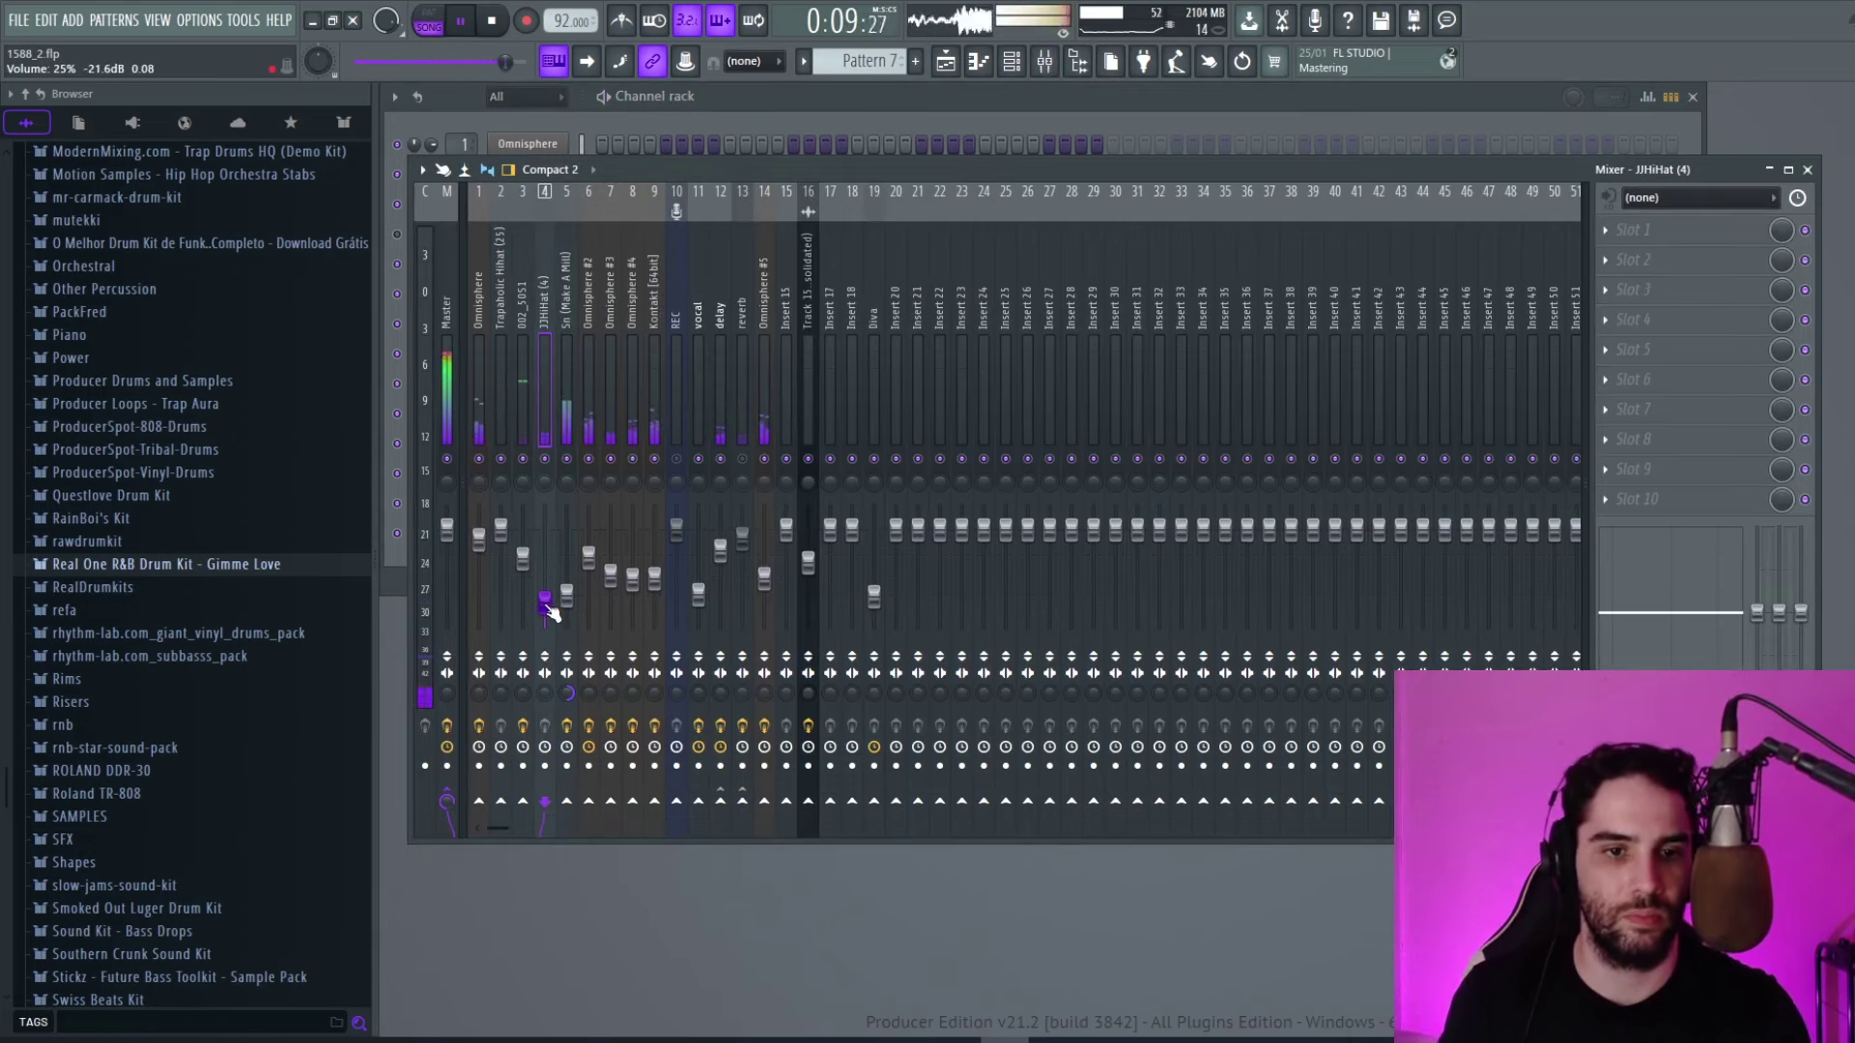
# Boost the Sn (Make A Mill) track's Fruity parametric EQ 2 at about 206 Hz with band 4 and 7.8 dB at 390 Hz with band 3.
pyautogui.click(571, 309)
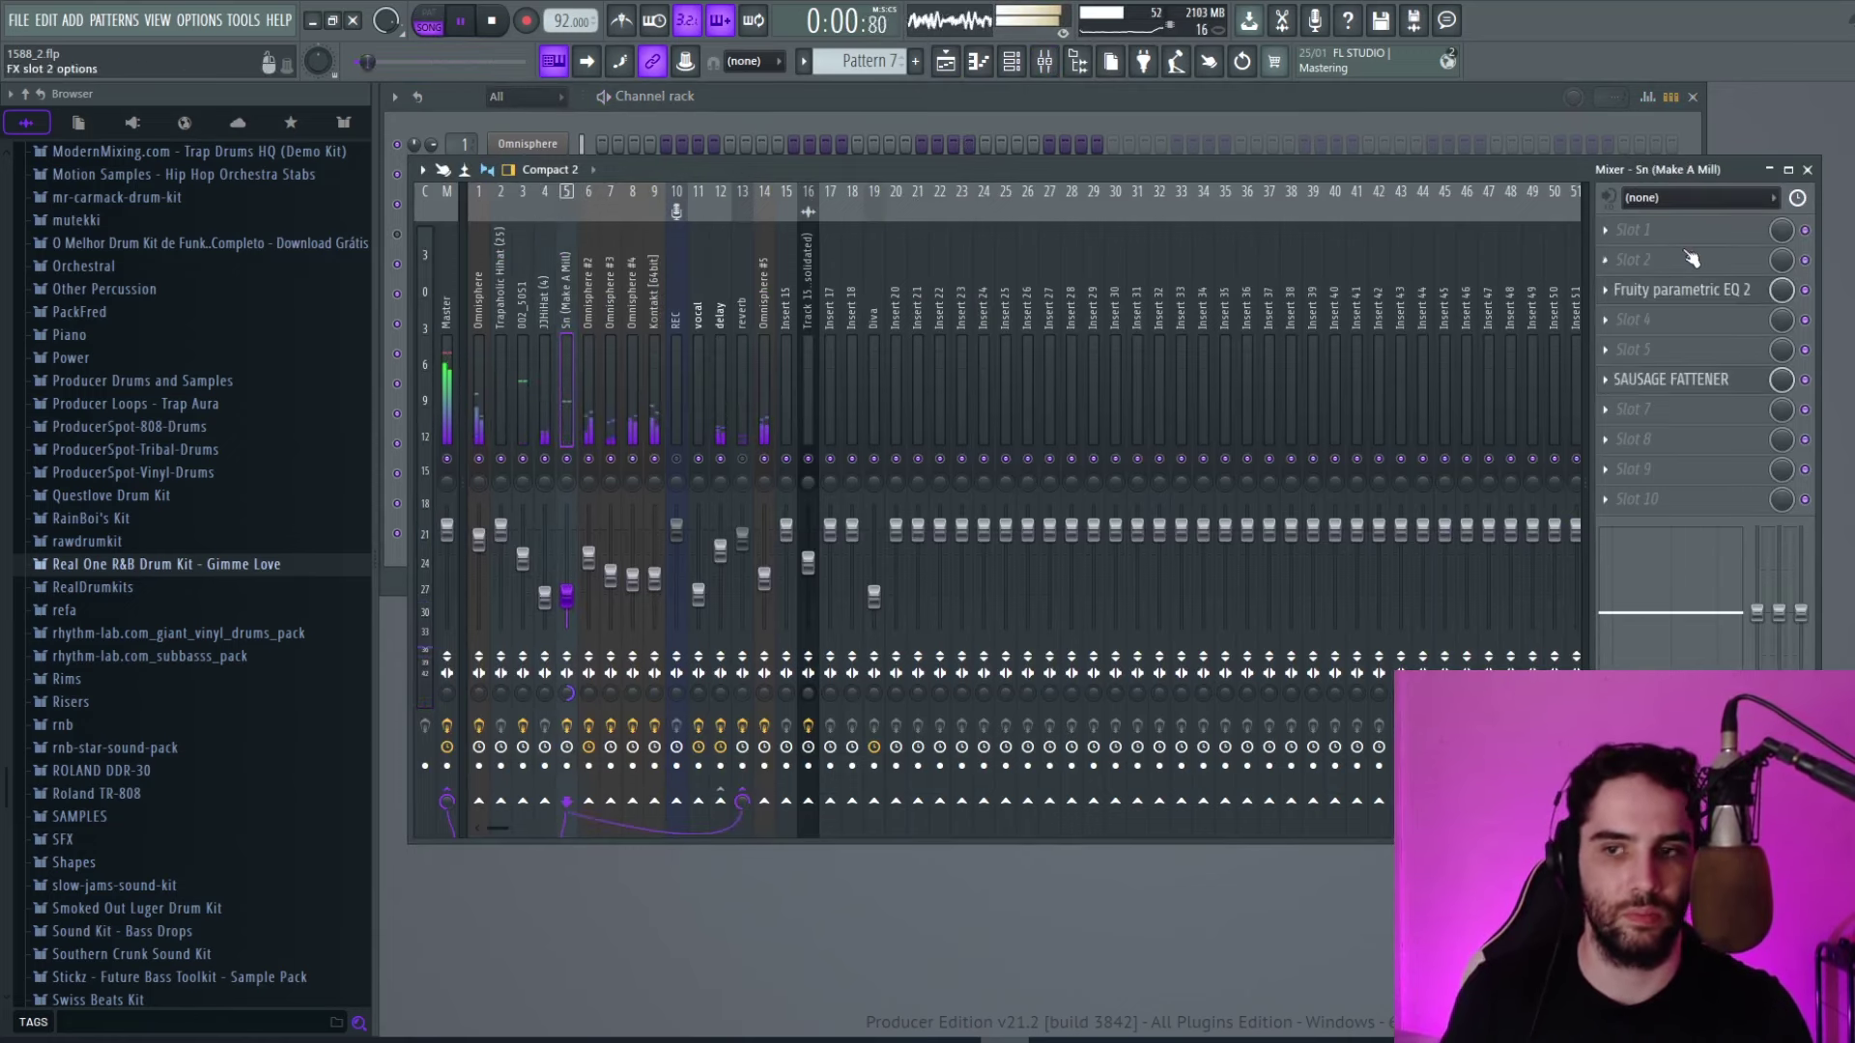
pyautogui.click(1675, 296)
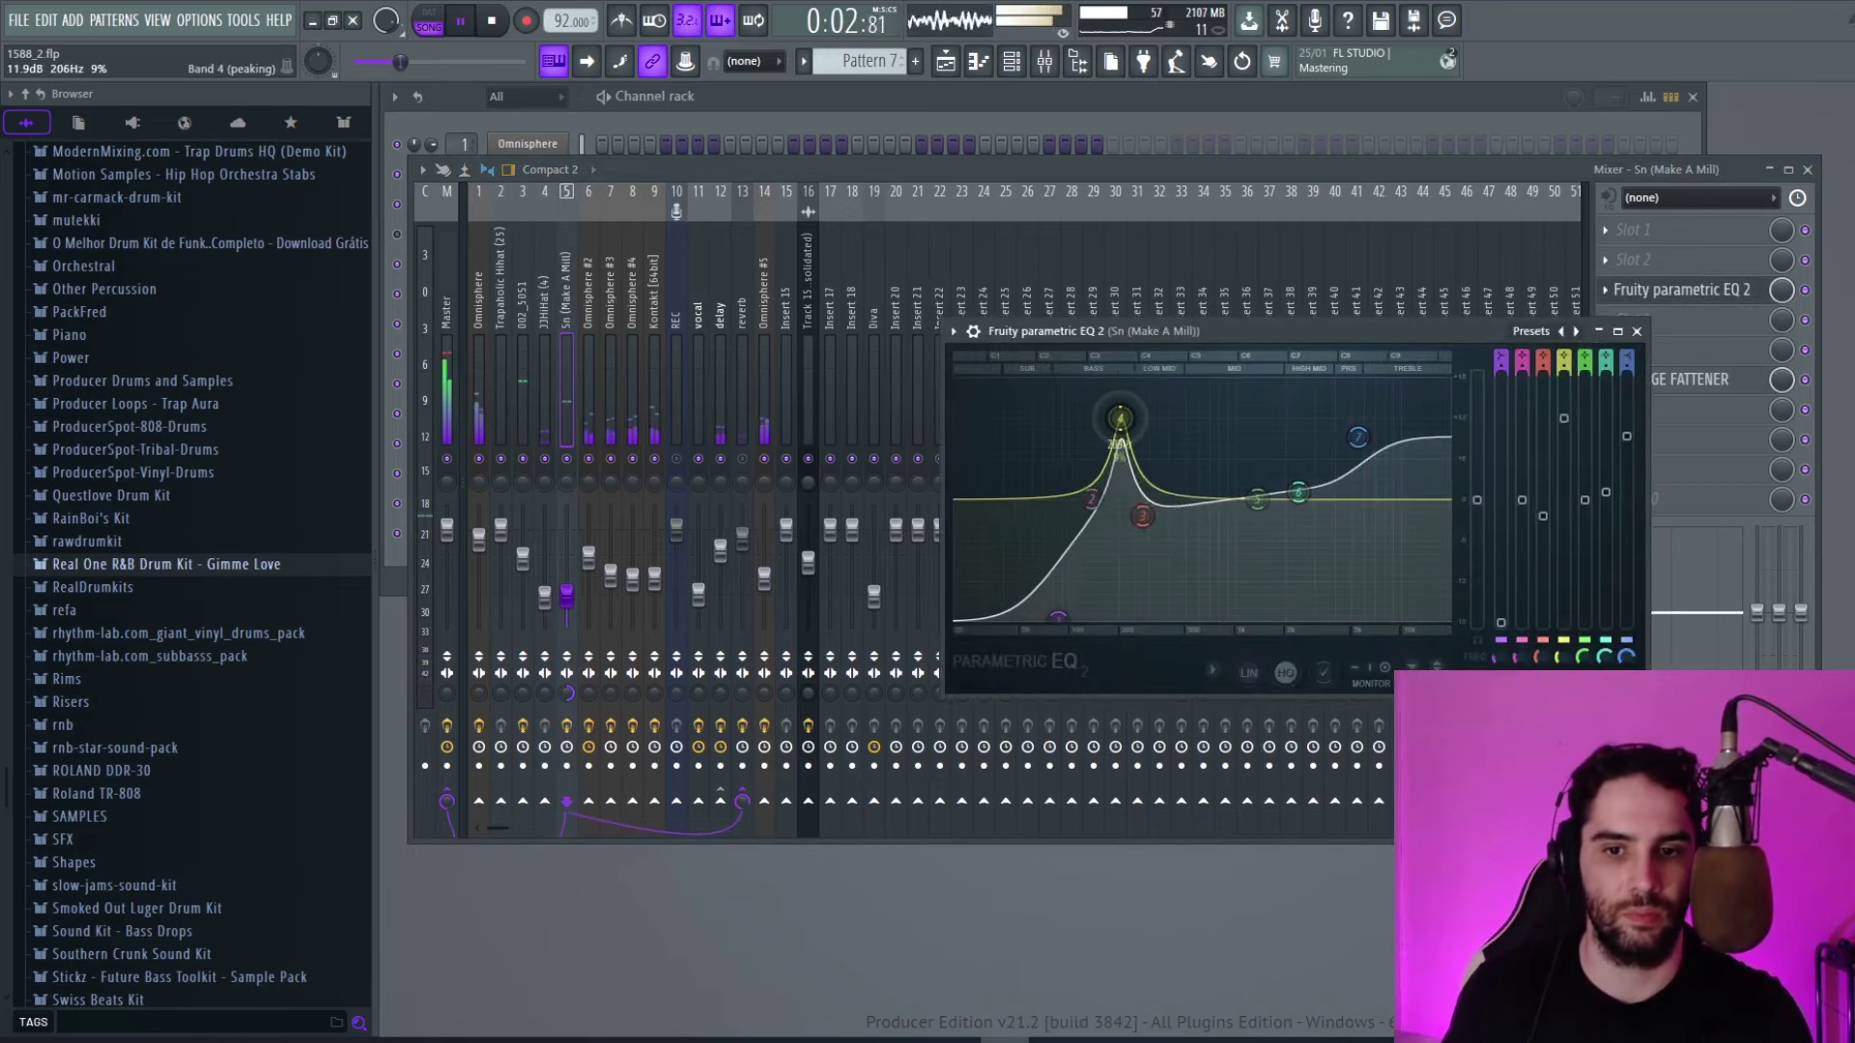
pyautogui.moveTo(1143, 425)
pyautogui.mouseDown()
pyautogui.moveTo(1123, 404)
pyautogui.moveTo(1120, 433)
pyautogui.mouseUp()
pyautogui.moveTo(1143, 515); pyautogui.dragTo(1174, 456)
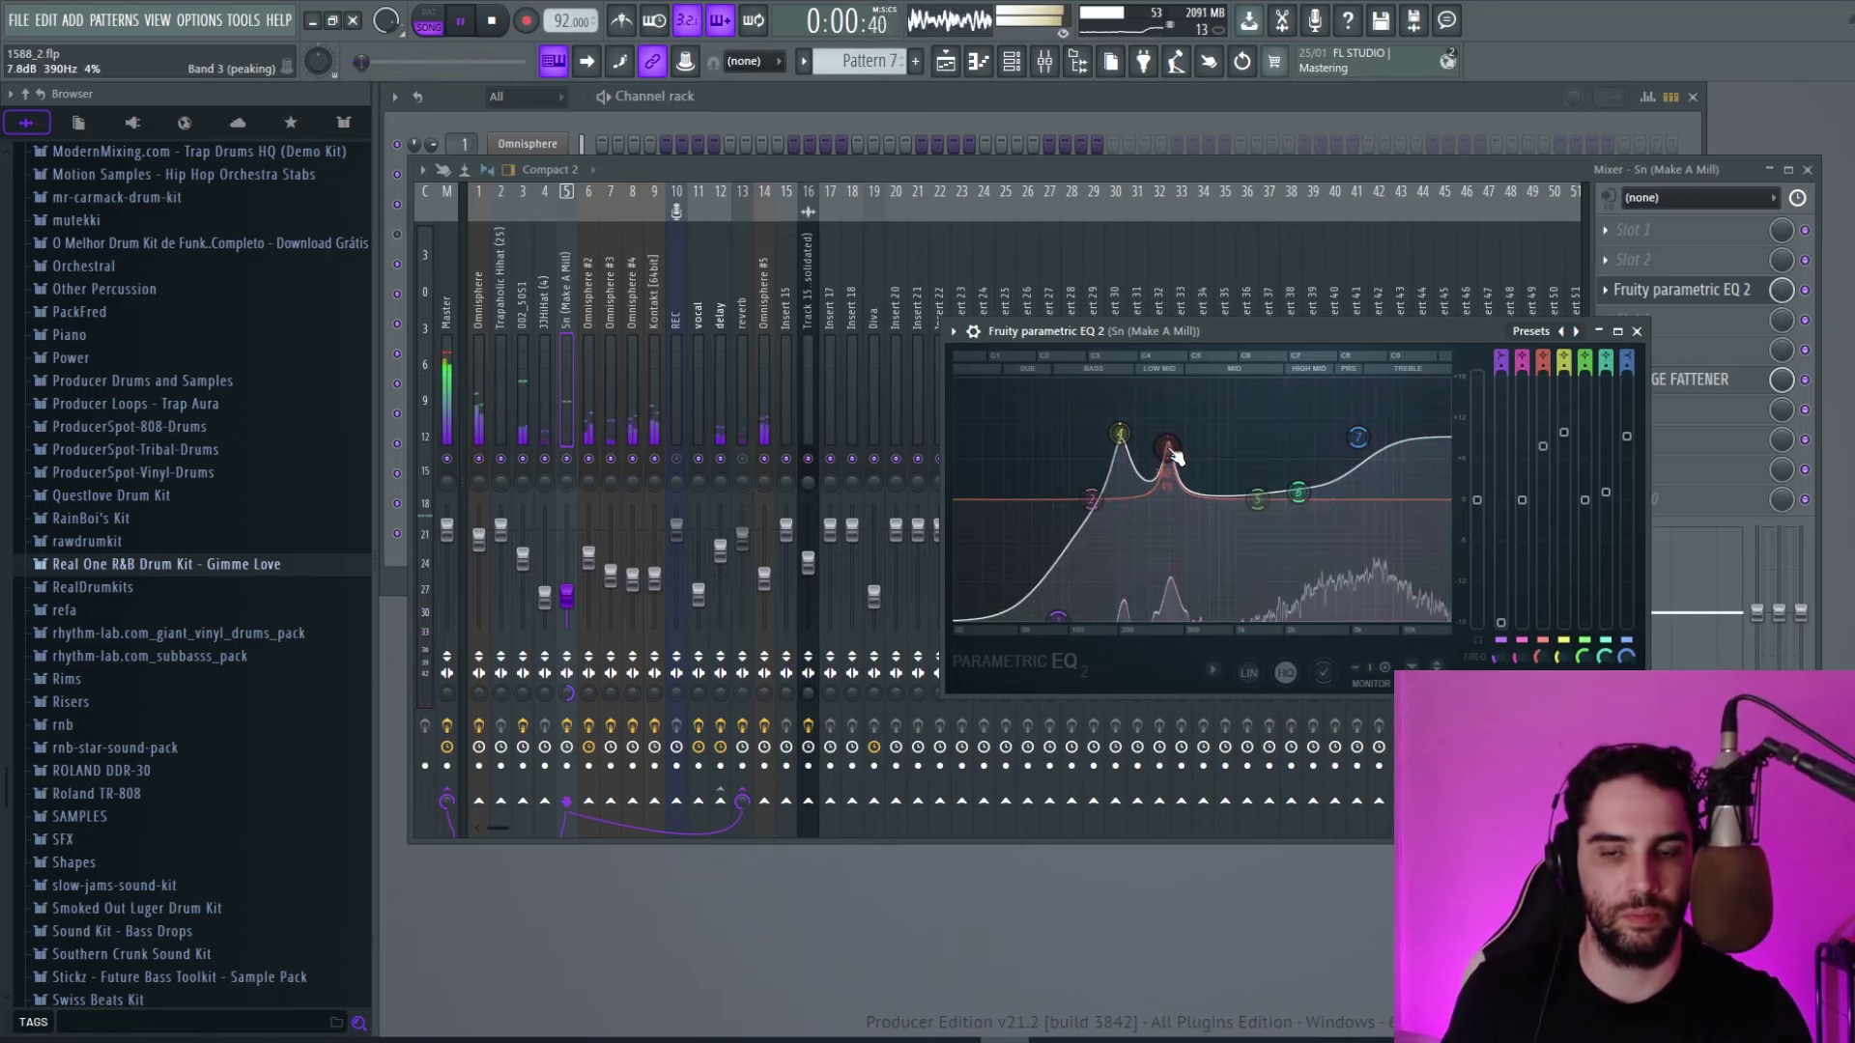
pyautogui.click(1637, 332)
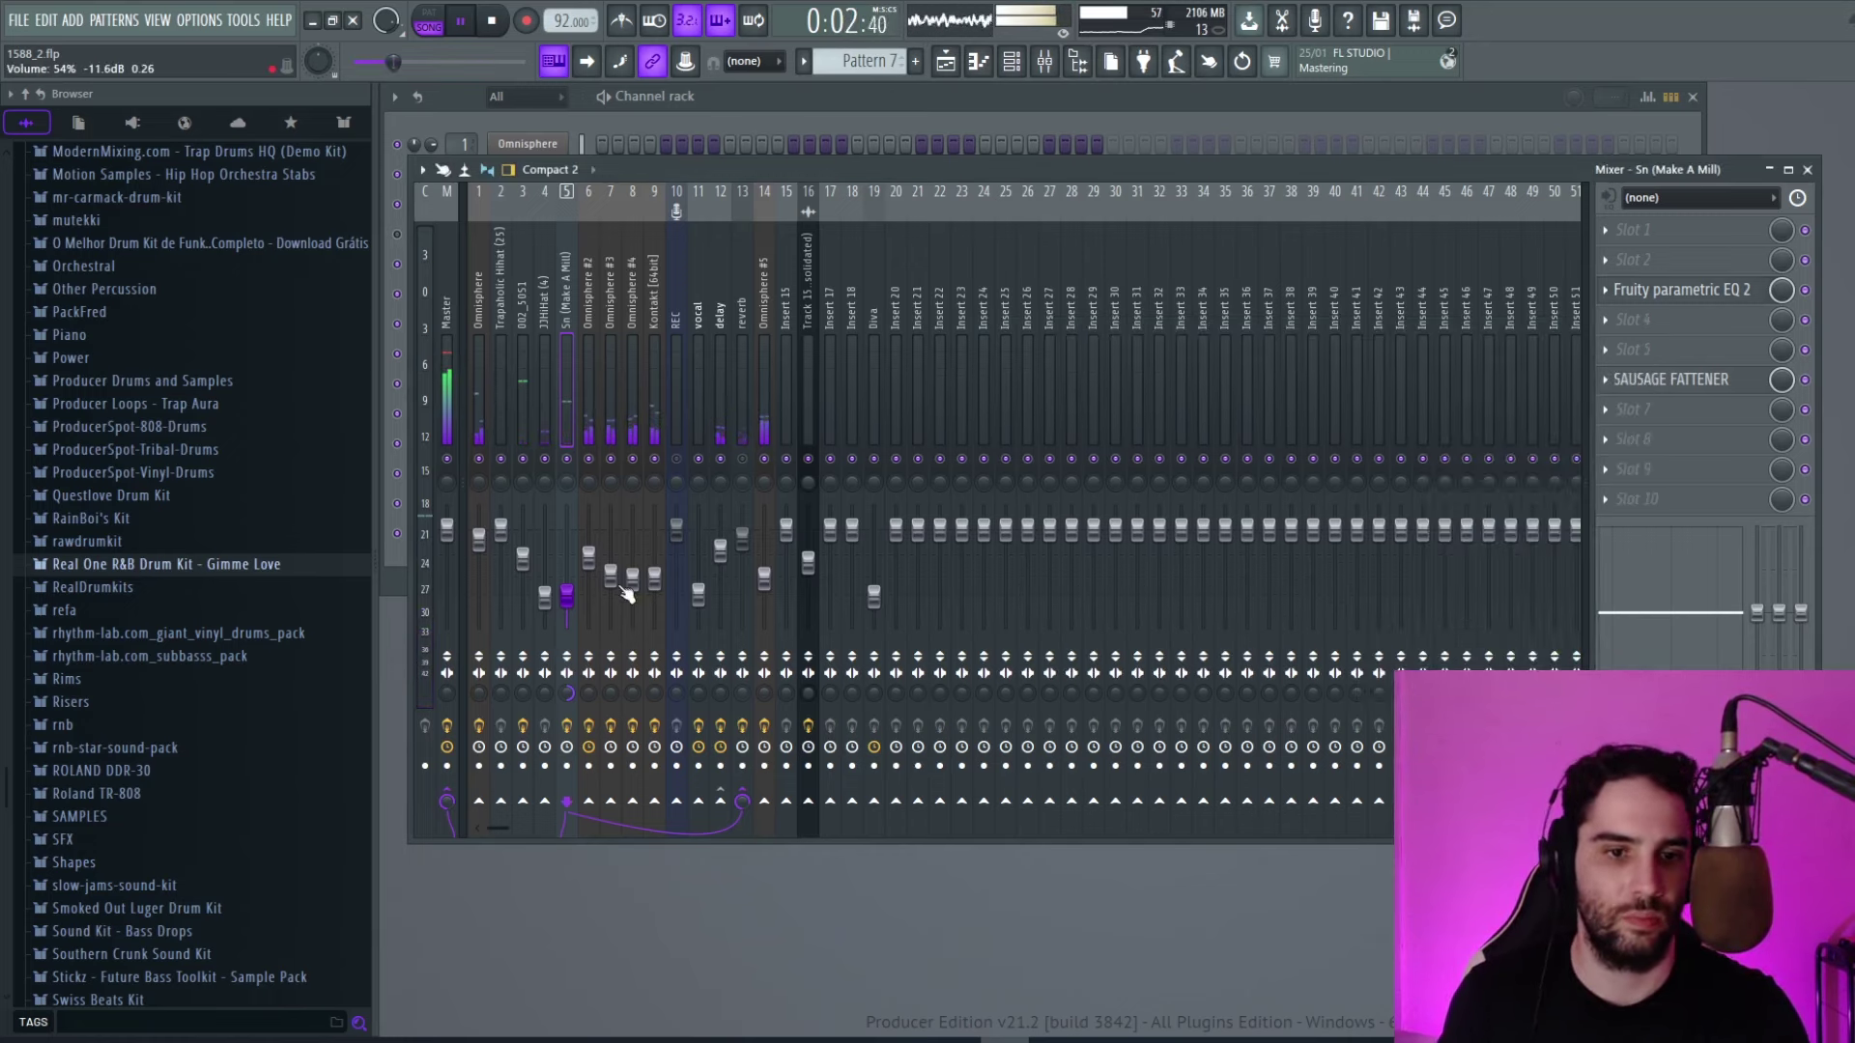
pyautogui.press('F6')
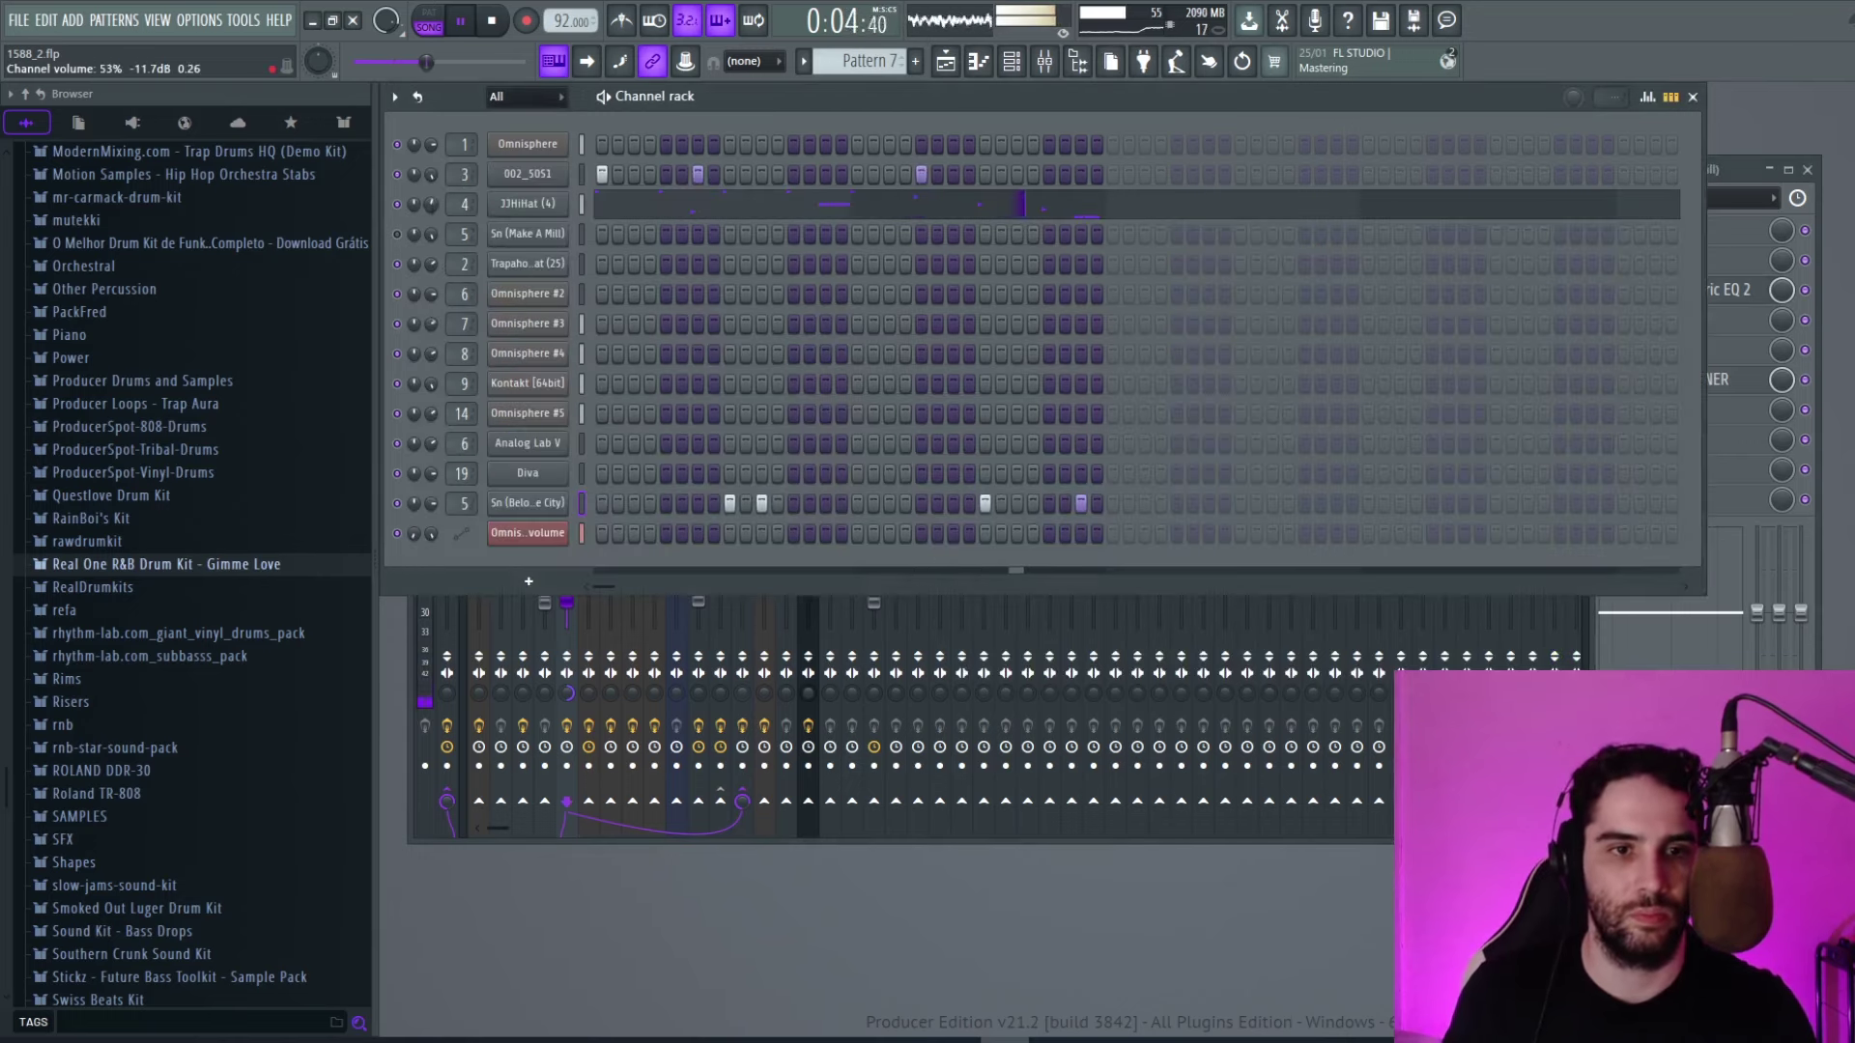
# Examine the JJHiHat (4) notes in the piano roll during playback.
pyautogui.click(19, 24)
pyautogui.click(33, 109)
pyautogui.click(896, 212)
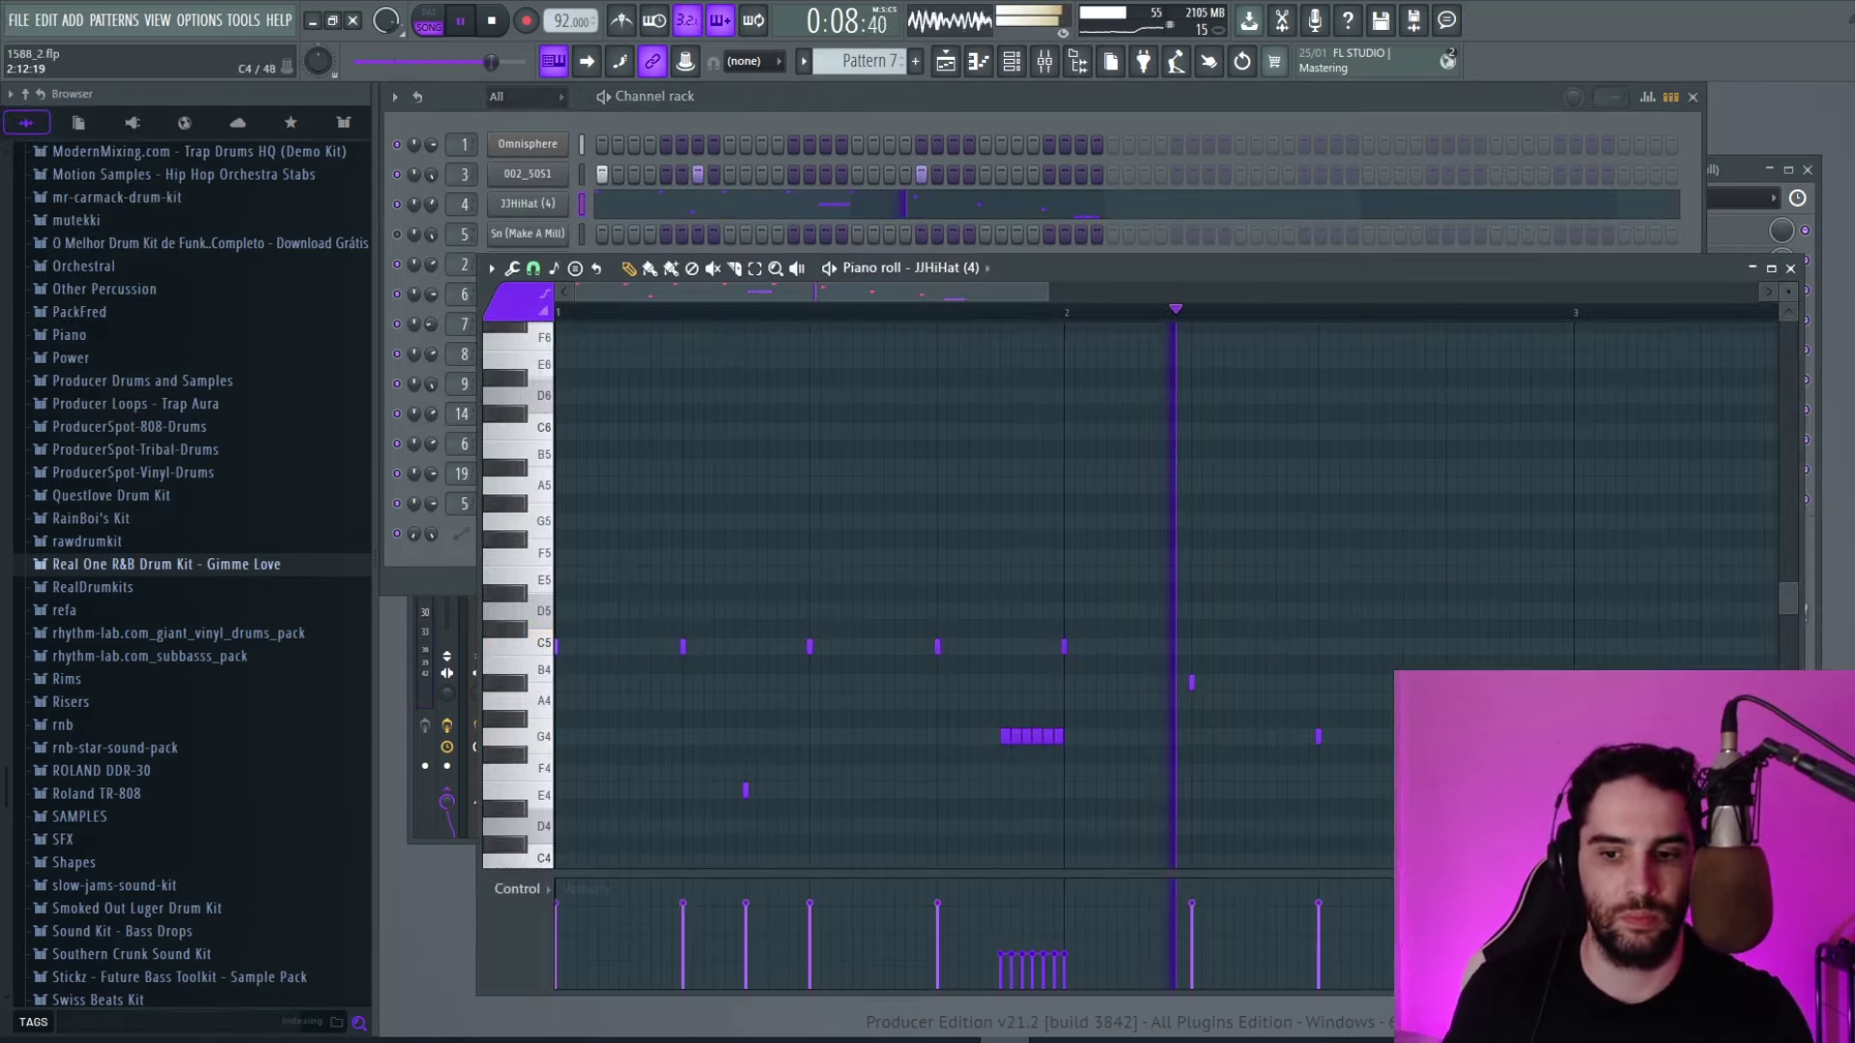
pyautogui.click(1790, 268)
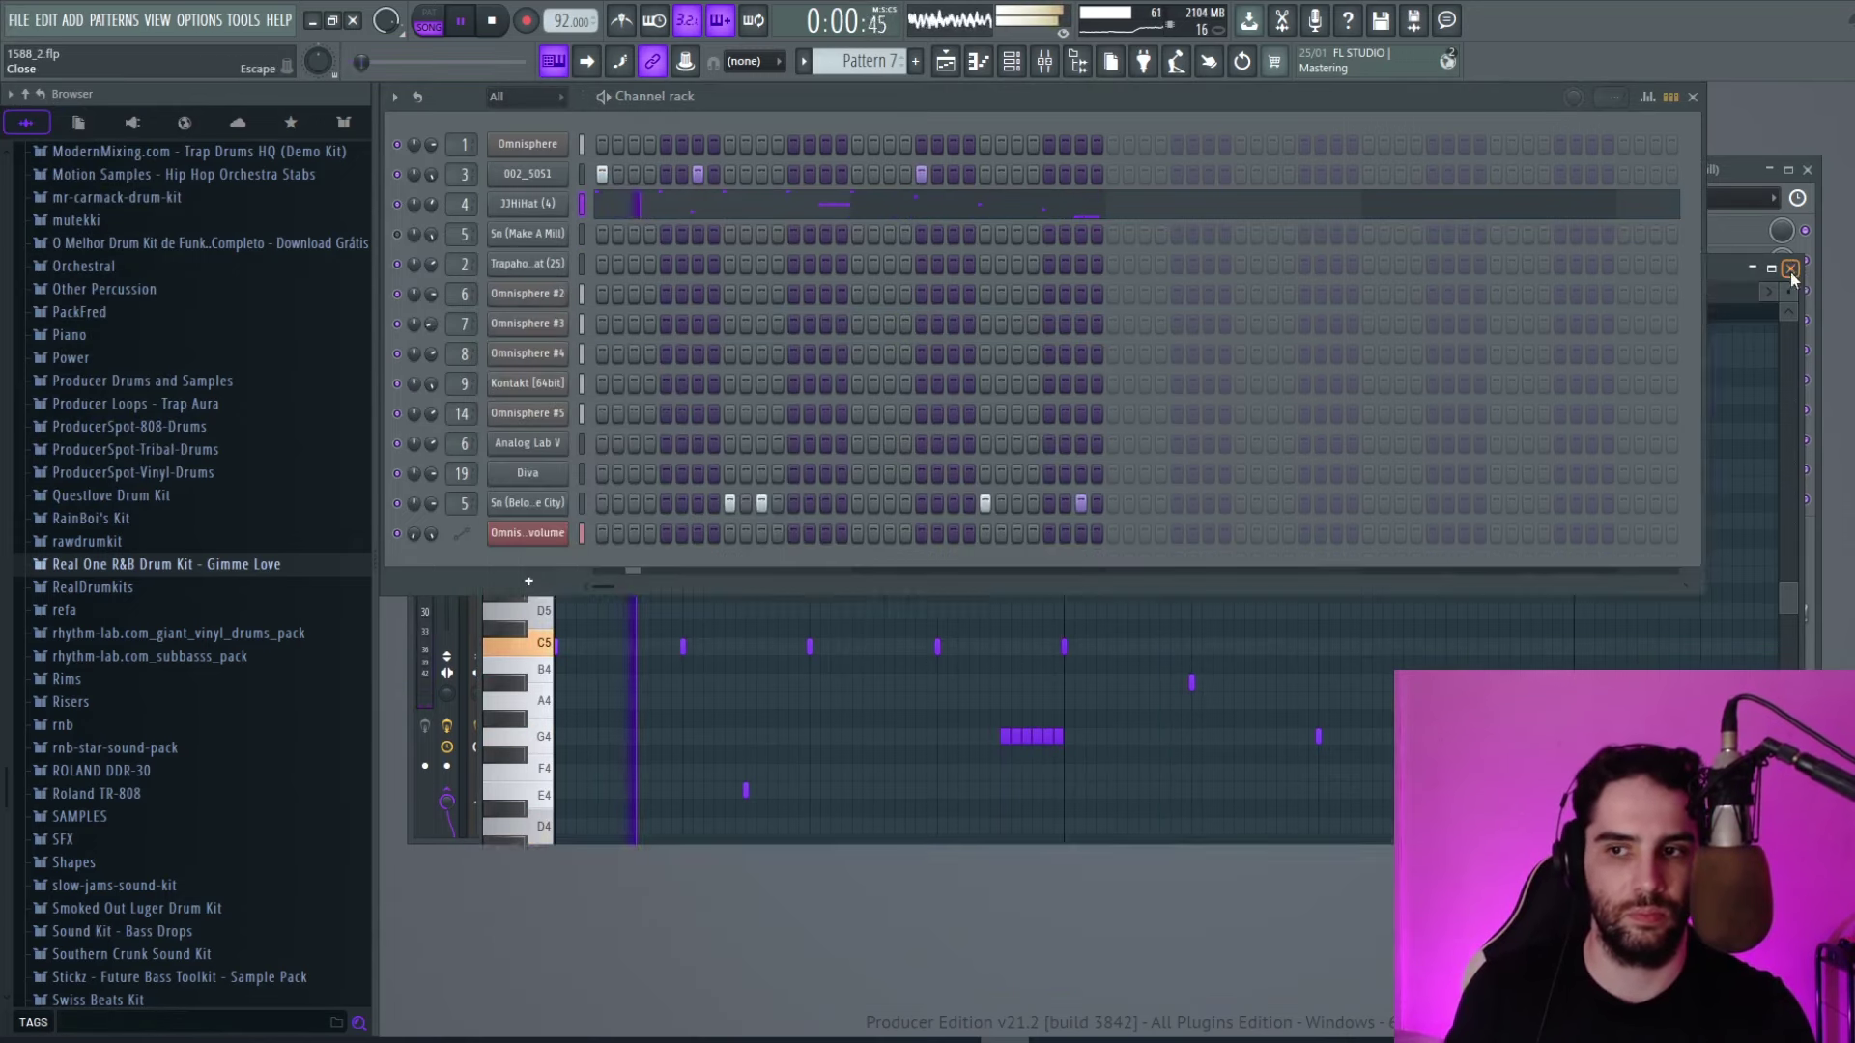
# Copy Pattern 1's Omnisphere #4 bassline into the Diva channel of a new Pattern 8.
pyautogui.click(917, 62)
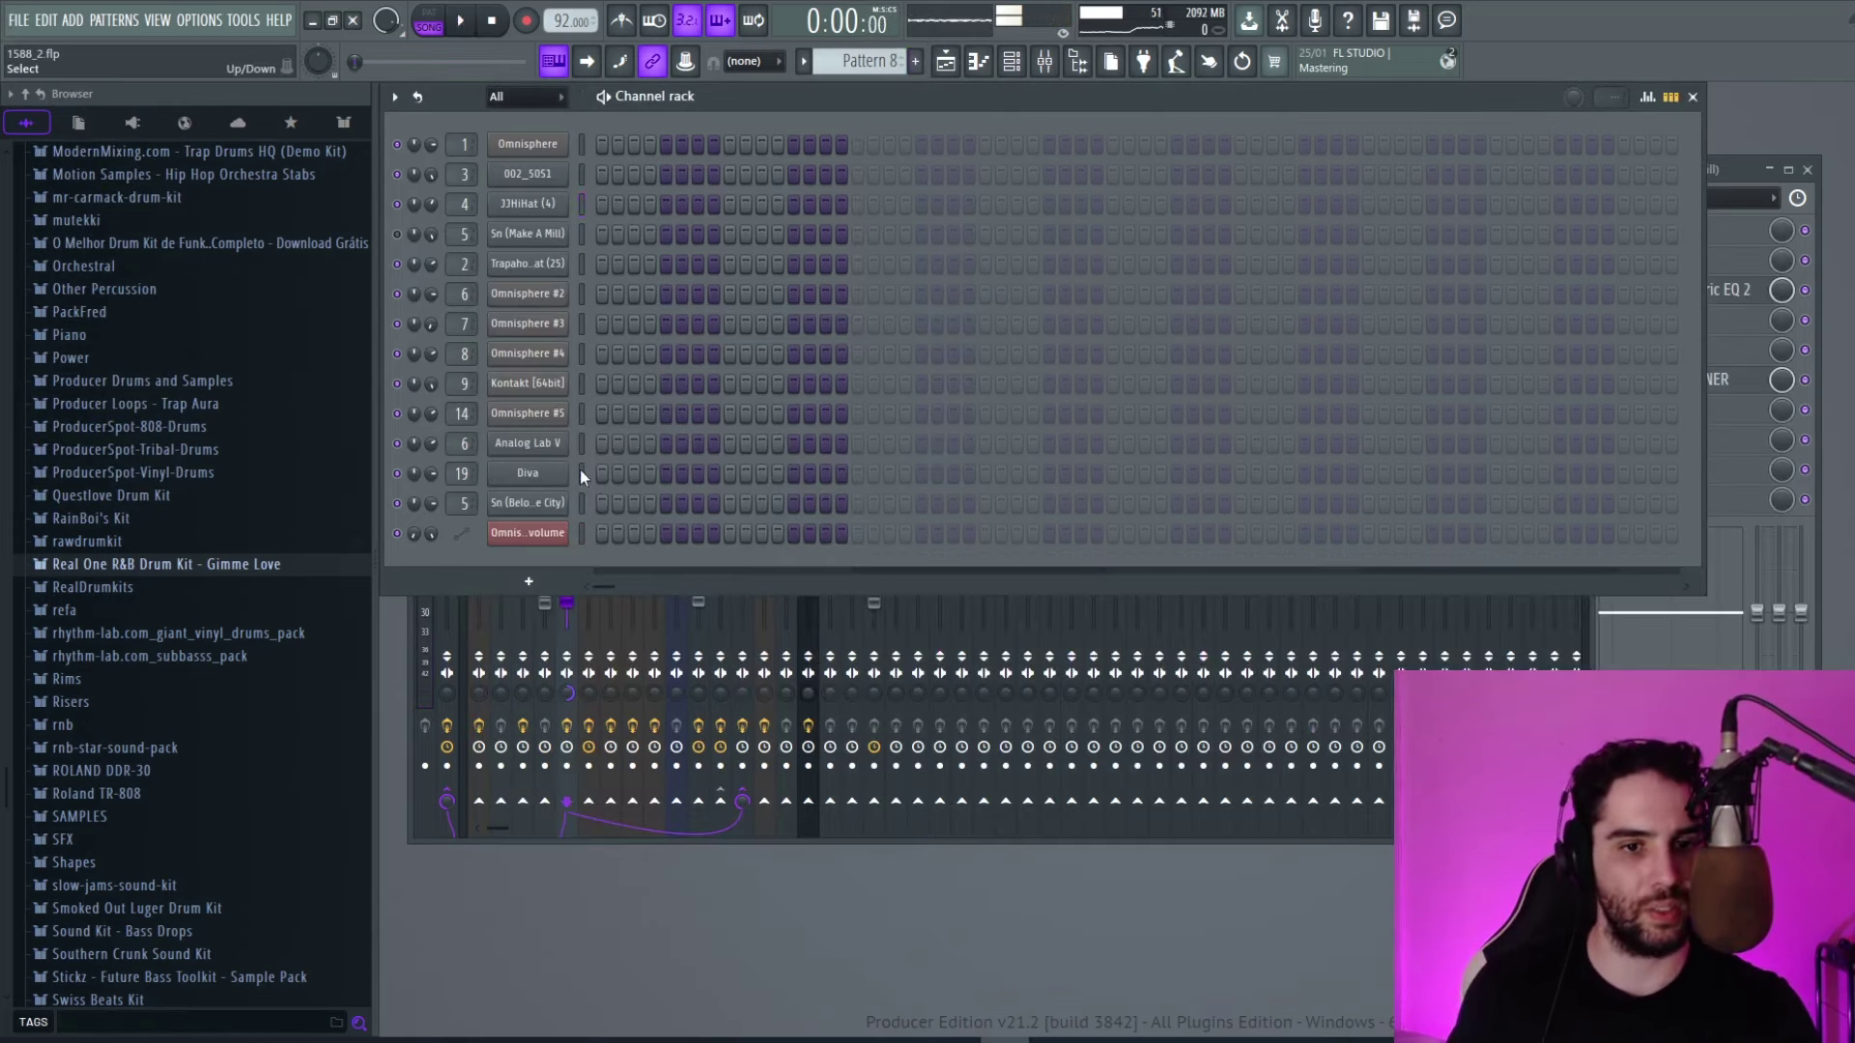
pyautogui.click(945, 62)
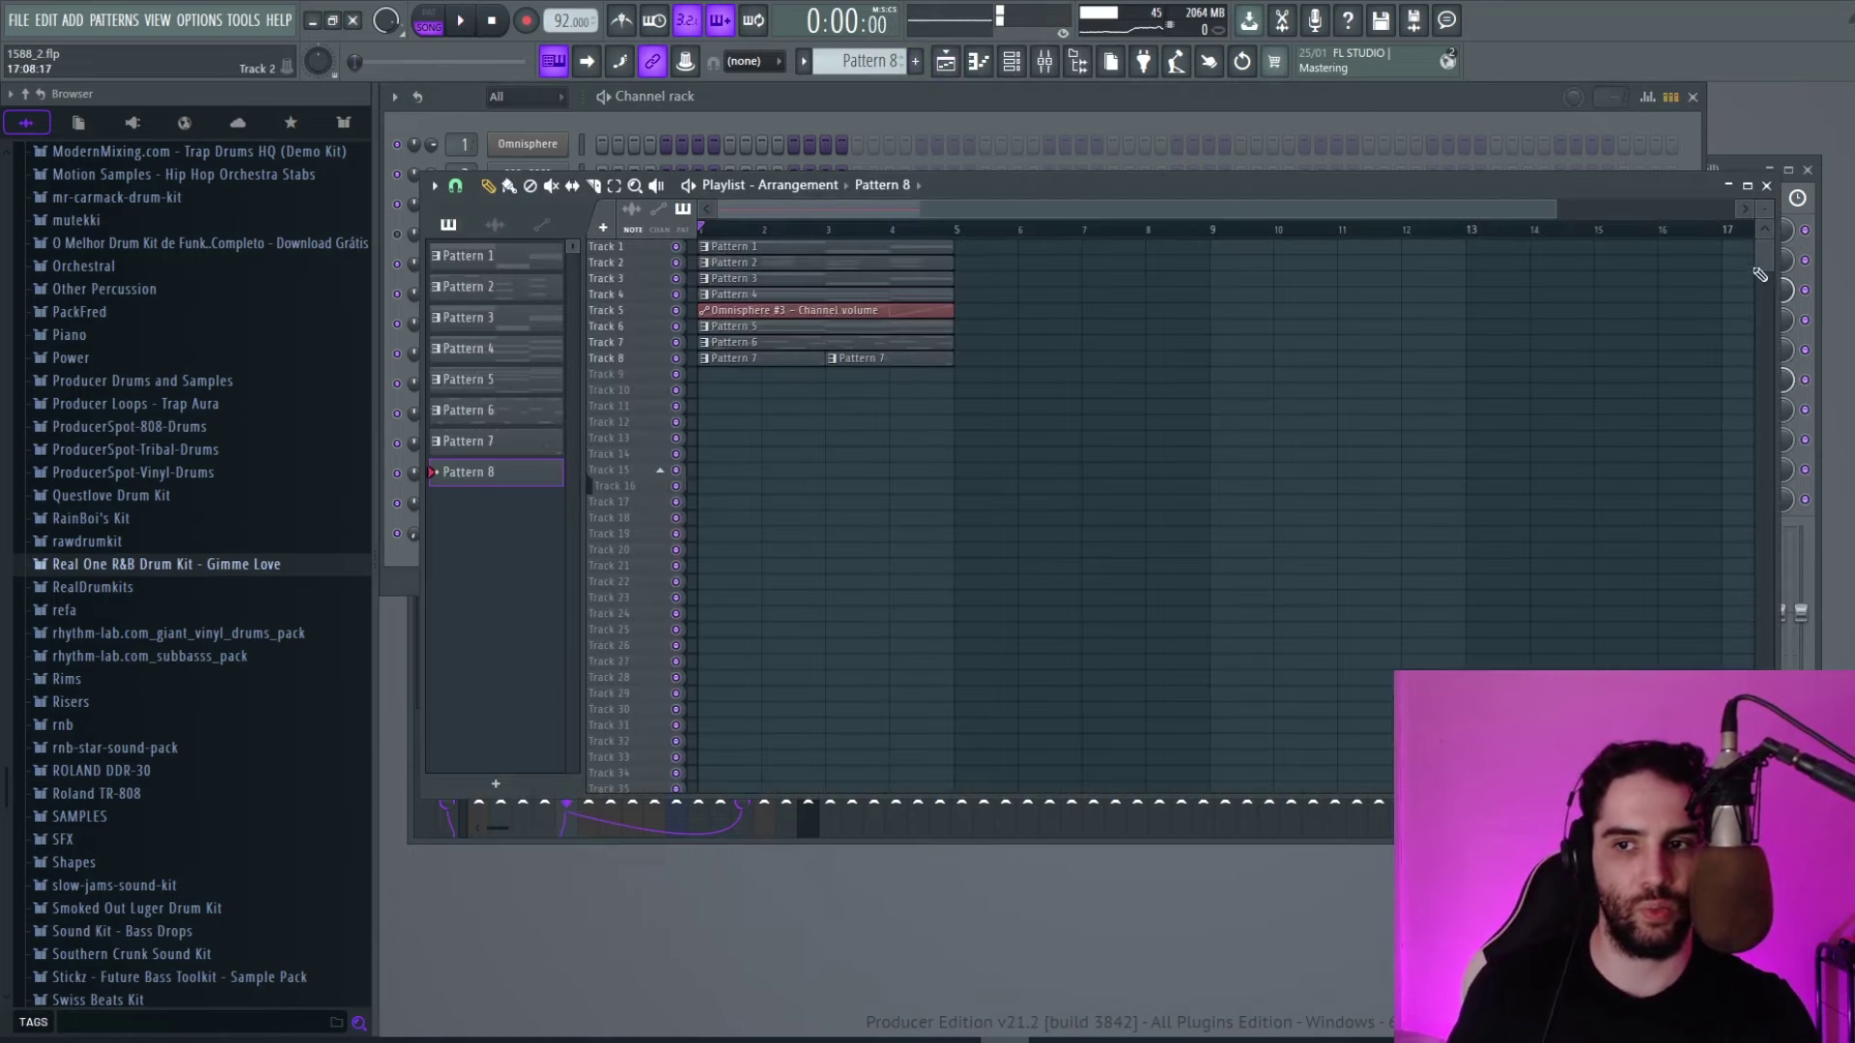
pyautogui.moveTo(1764, 211); pyautogui.dragTo(1764, 164)
pyautogui.click(837, 273)
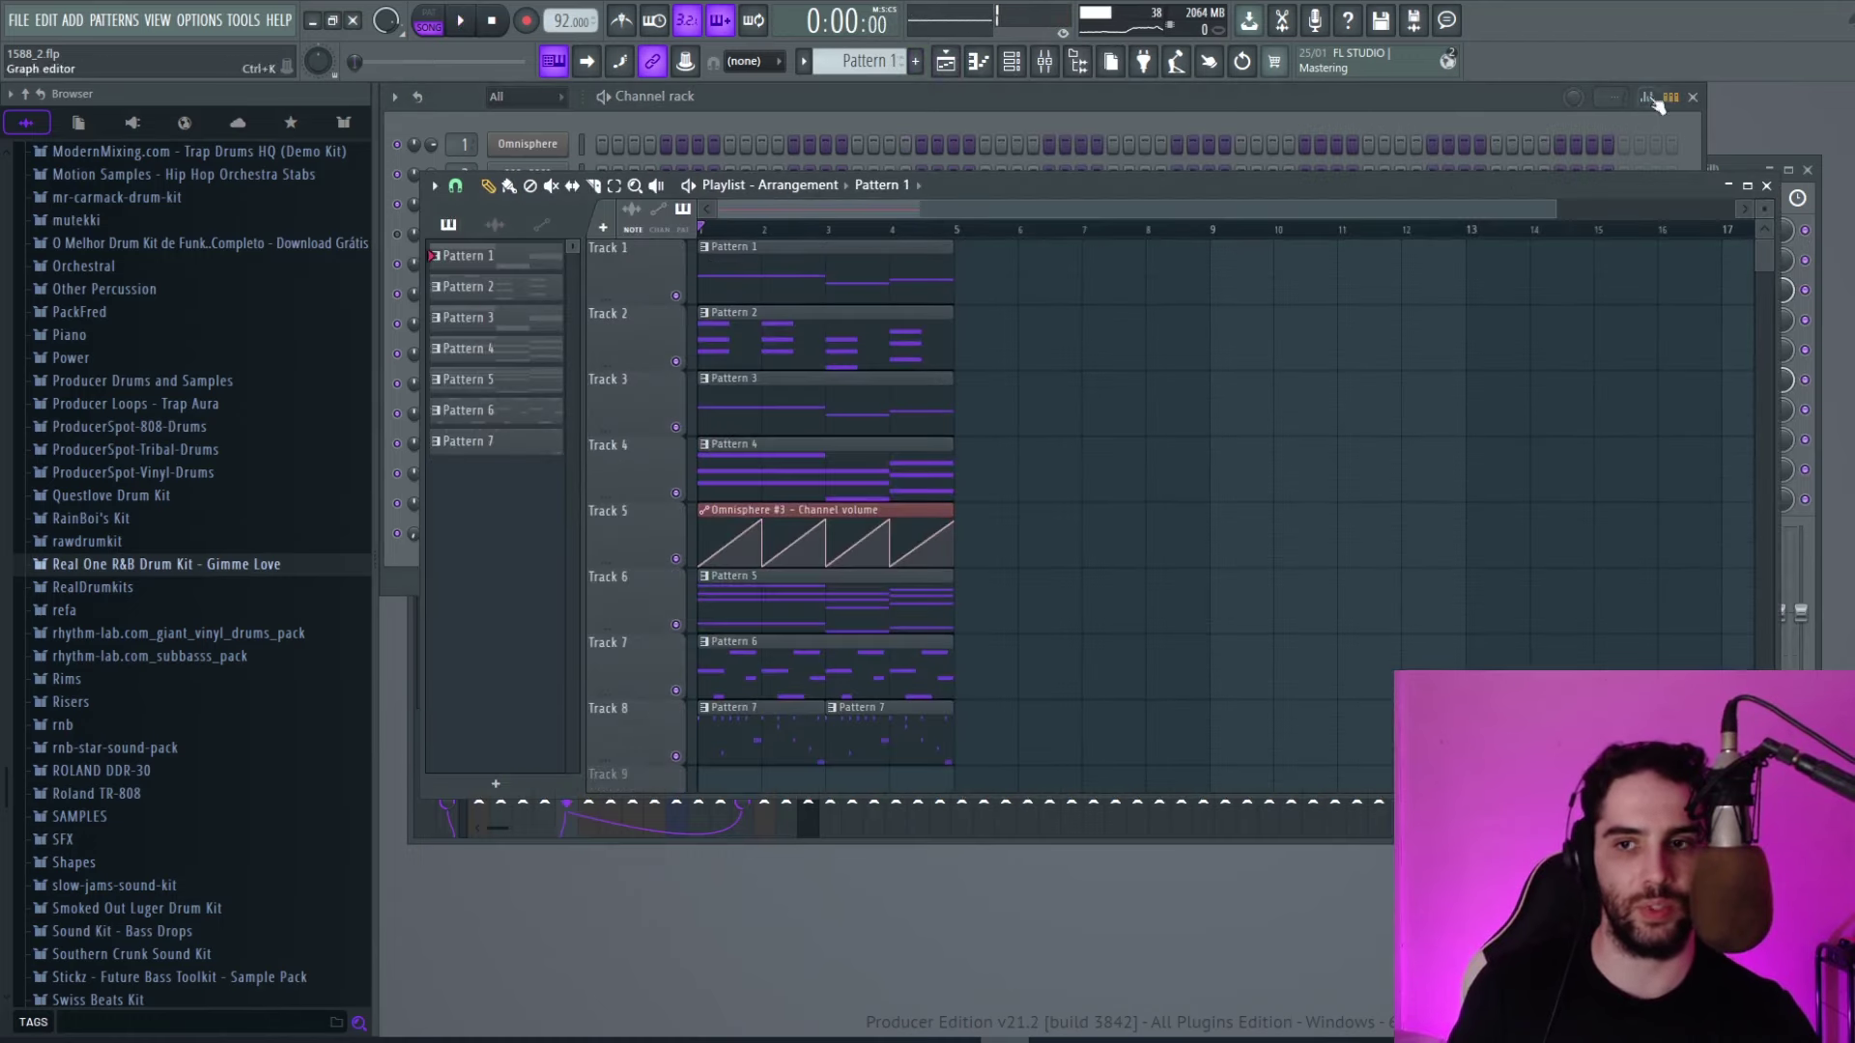
pyautogui.click(1184, 97)
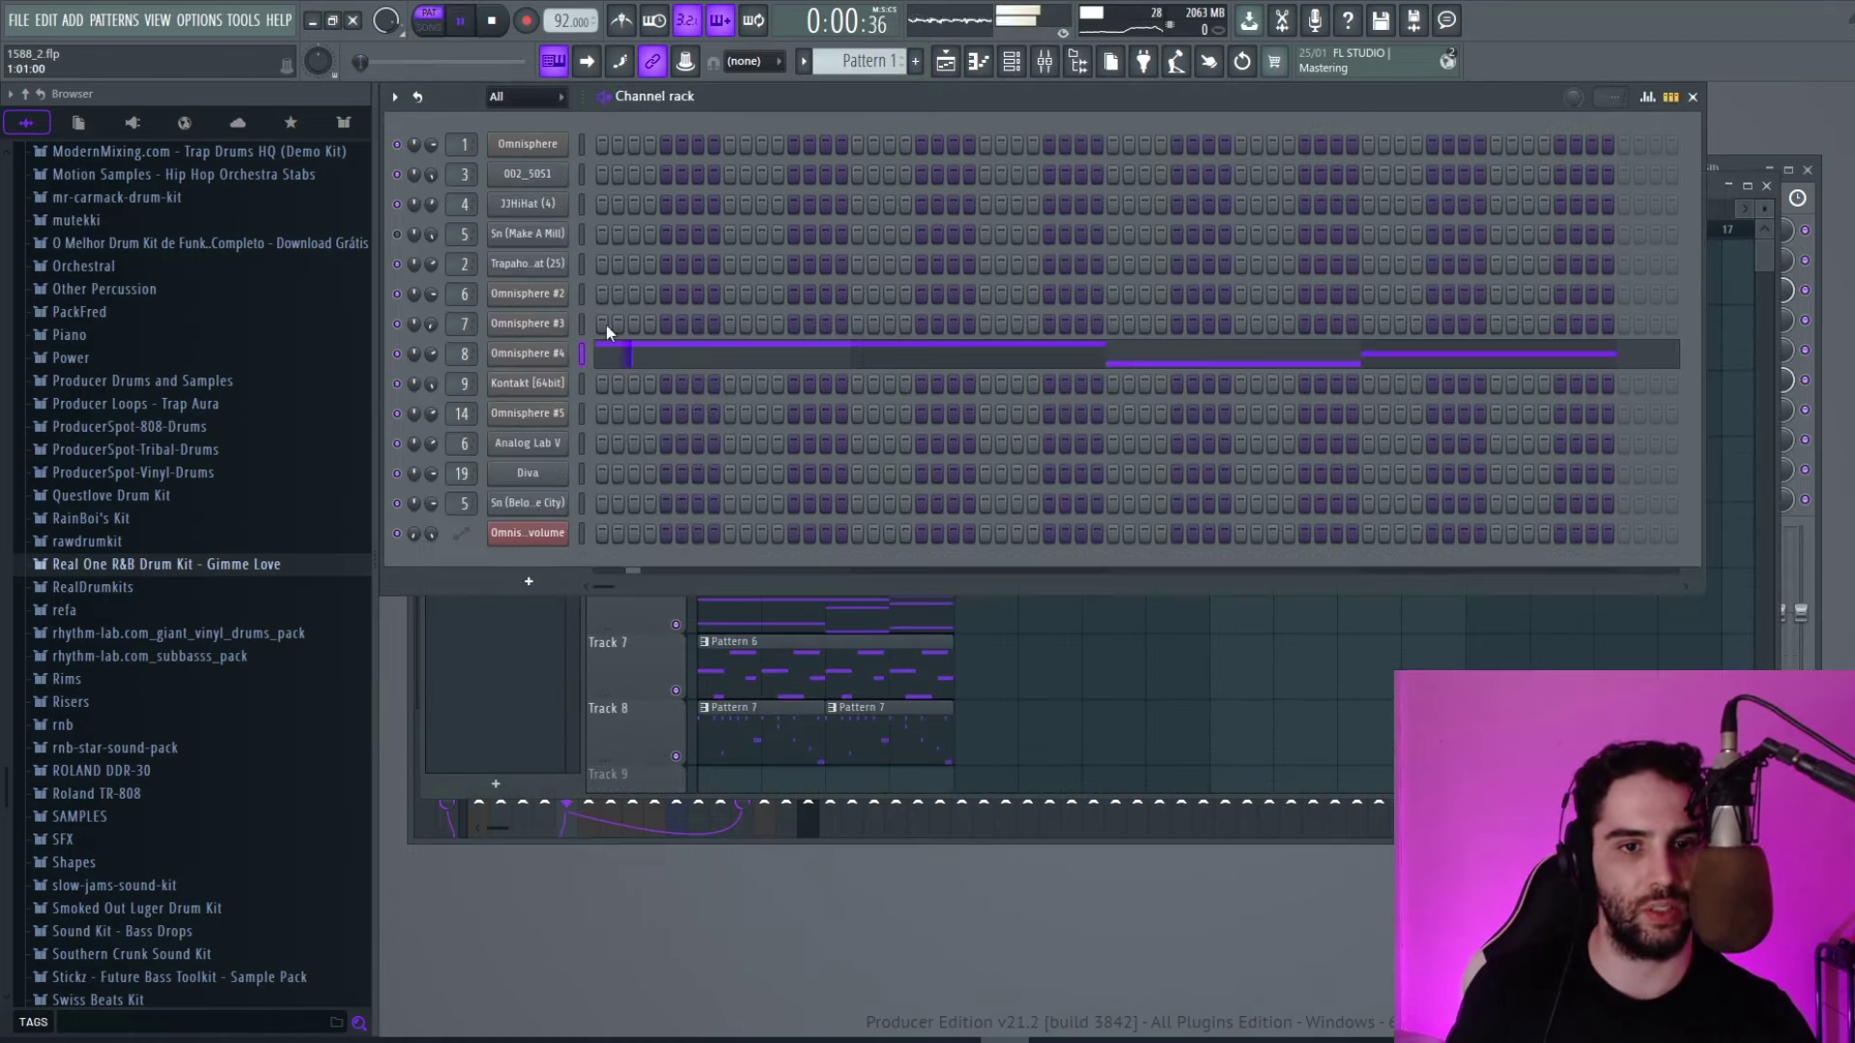
pyautogui.click(918, 66)
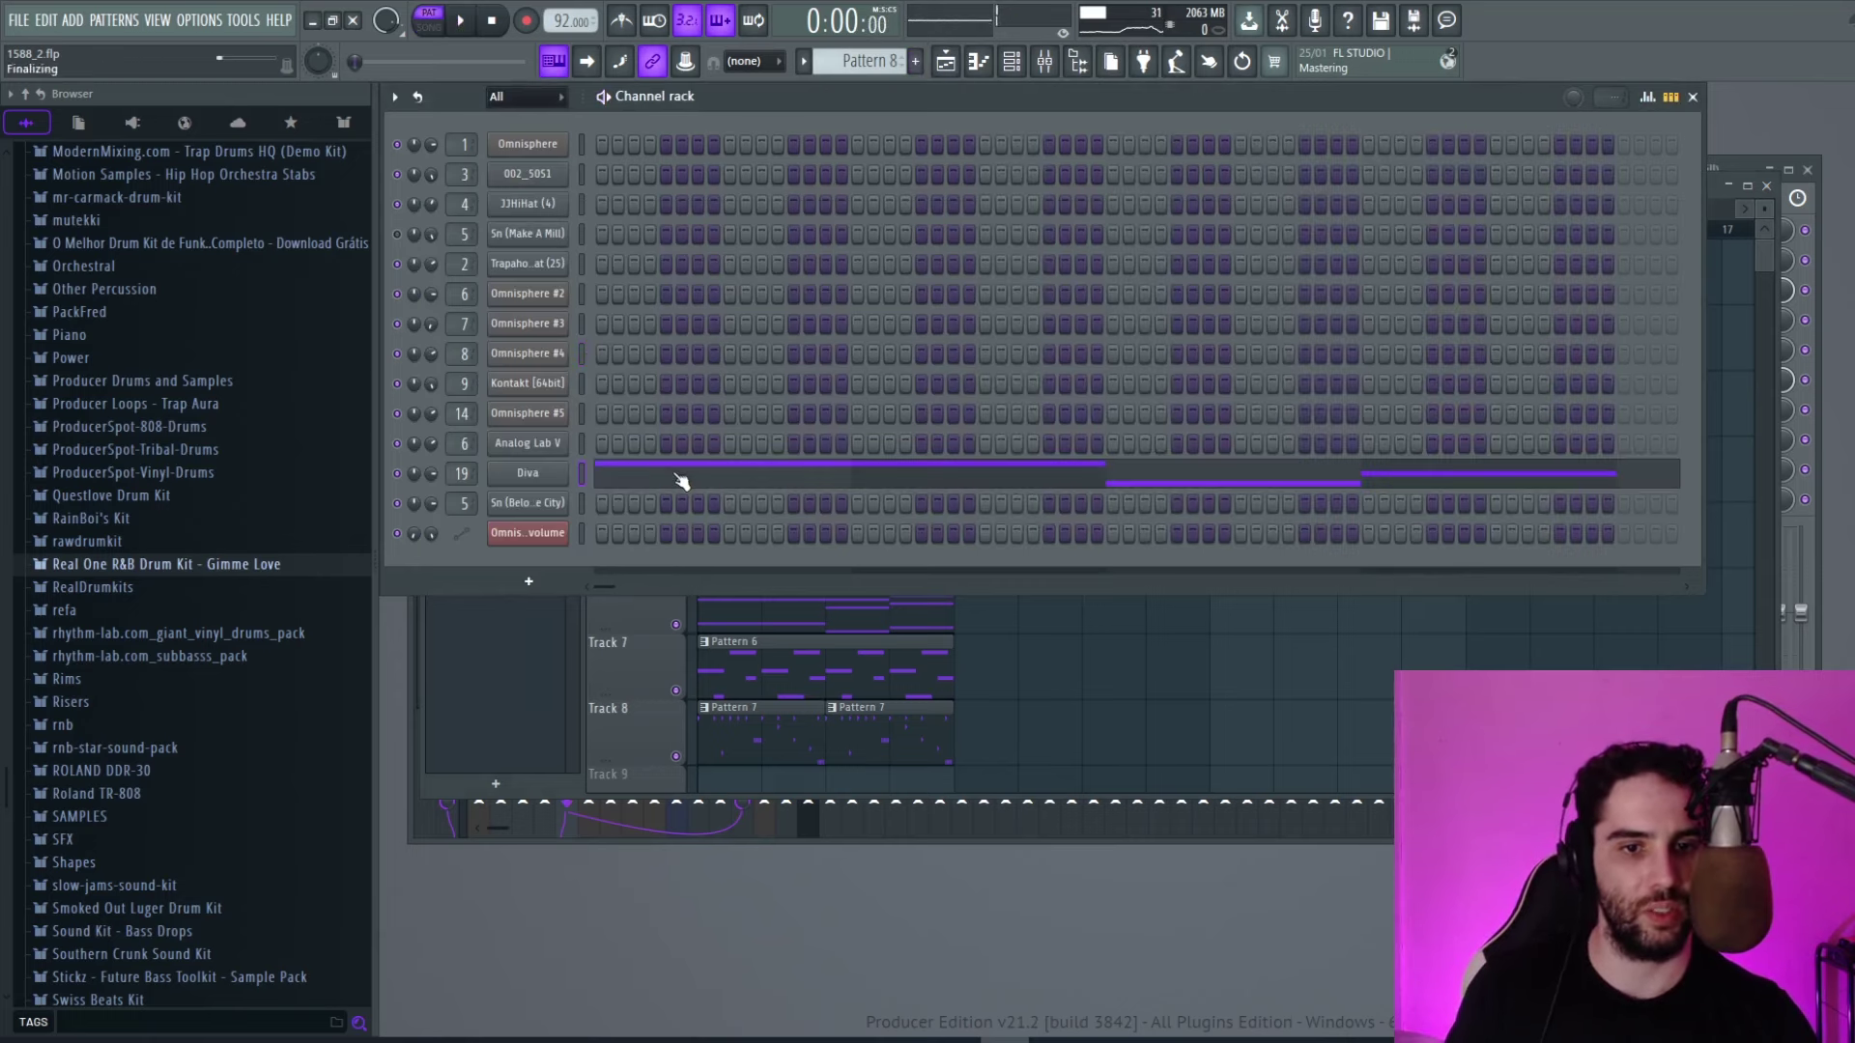
pyautogui.hotkey('ctrl', 'v')
# Transpose all of Pattern 8's Diva notes down two octaves while listening to the pattern.
pyautogui.click(676, 476)
pyautogui.press('space')
pyautogui.hotkey('ctrl', 'Down')
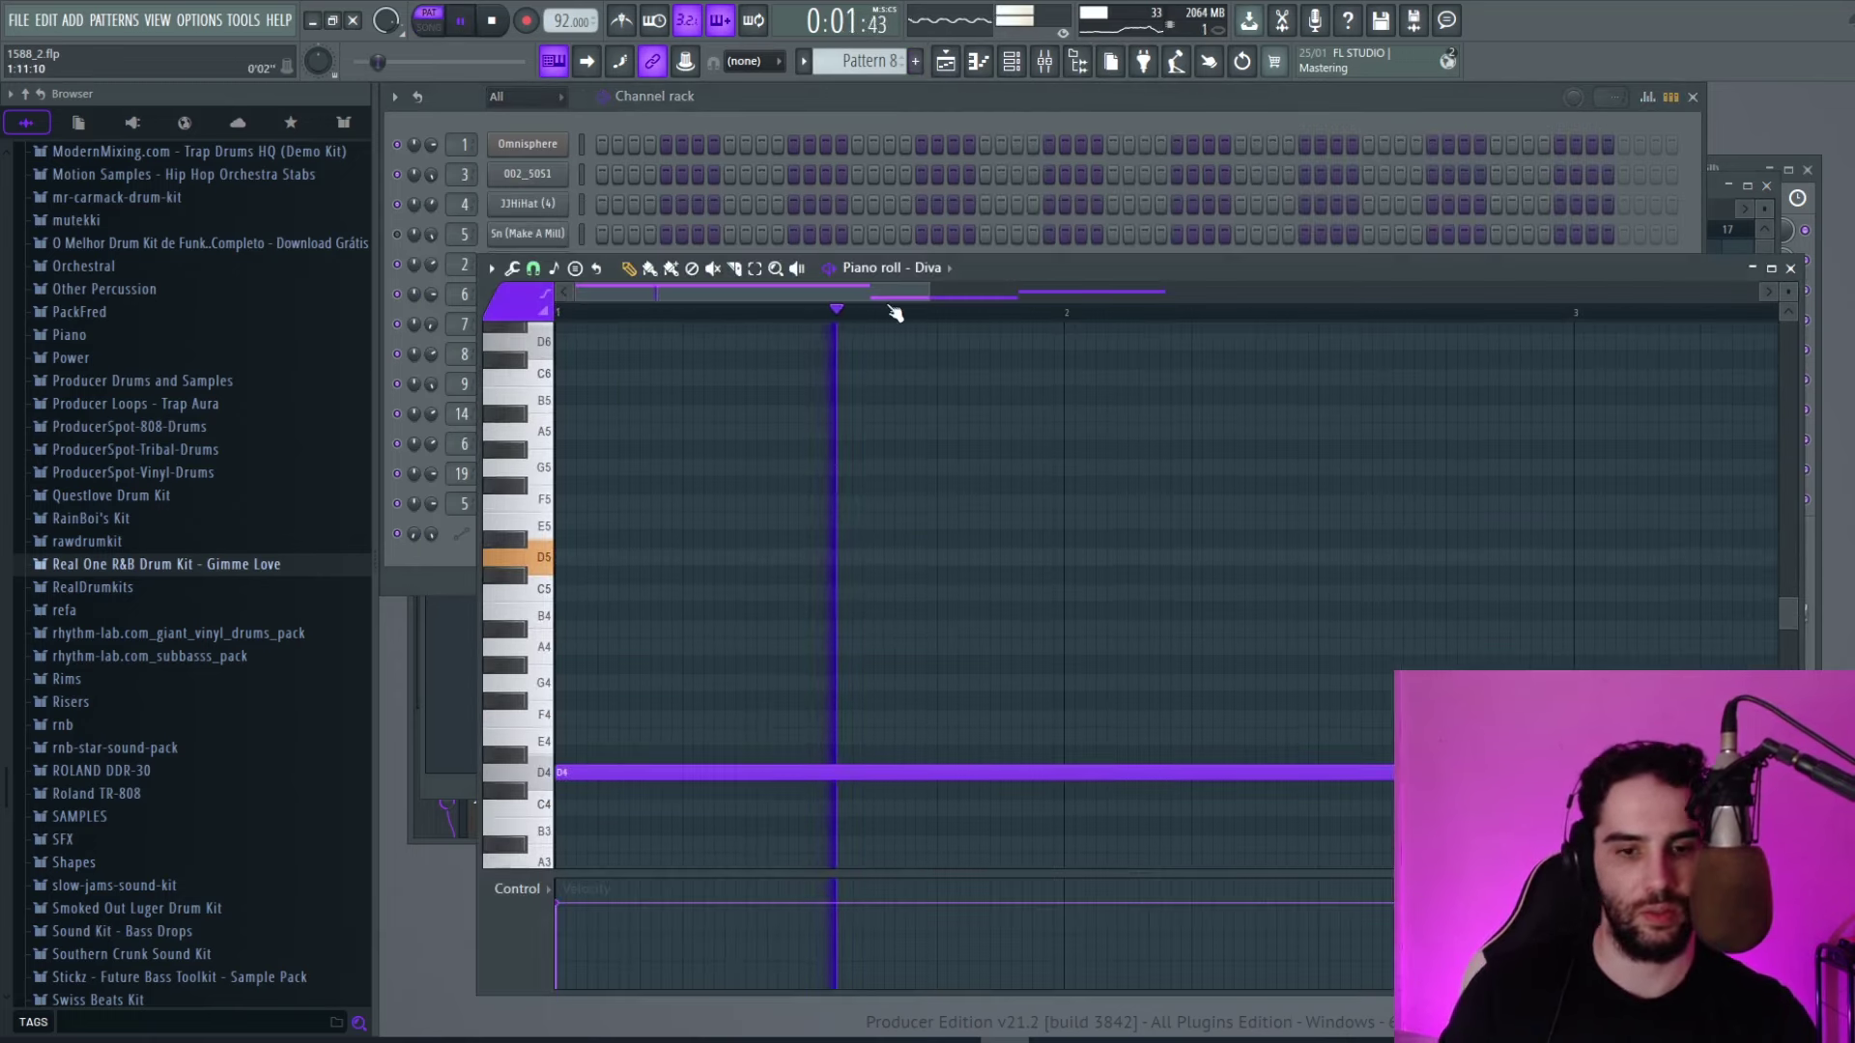
pyautogui.press('space')
pyautogui.hotkey('ctrl', 'Down')
pyautogui.press('space')
pyautogui.moveTo(928, 292); pyautogui.dragTo(1375, 293)
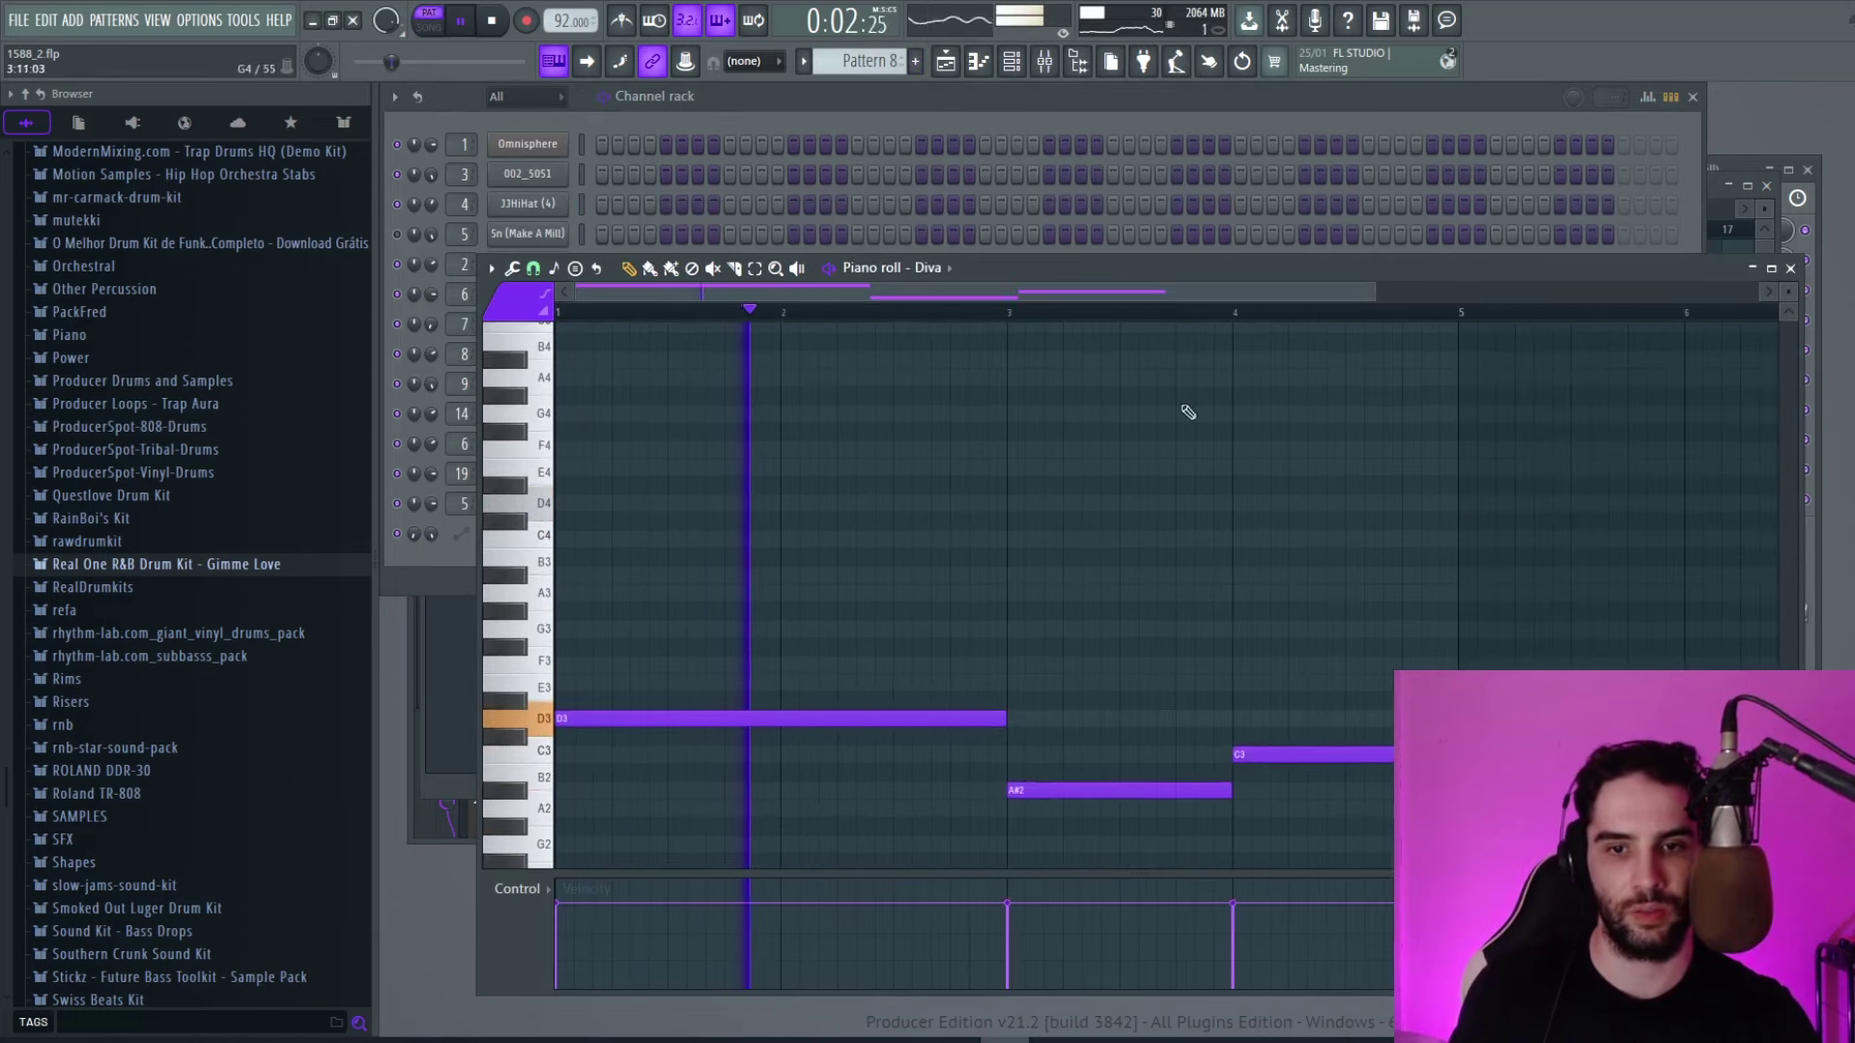
# Place Pattern 8 at bar 1 on Track 9 of the playlist and return to the Diva notes.
pyautogui.click(946, 61)
pyautogui.press('space')
pyautogui.scroll(-2, 906, 560)
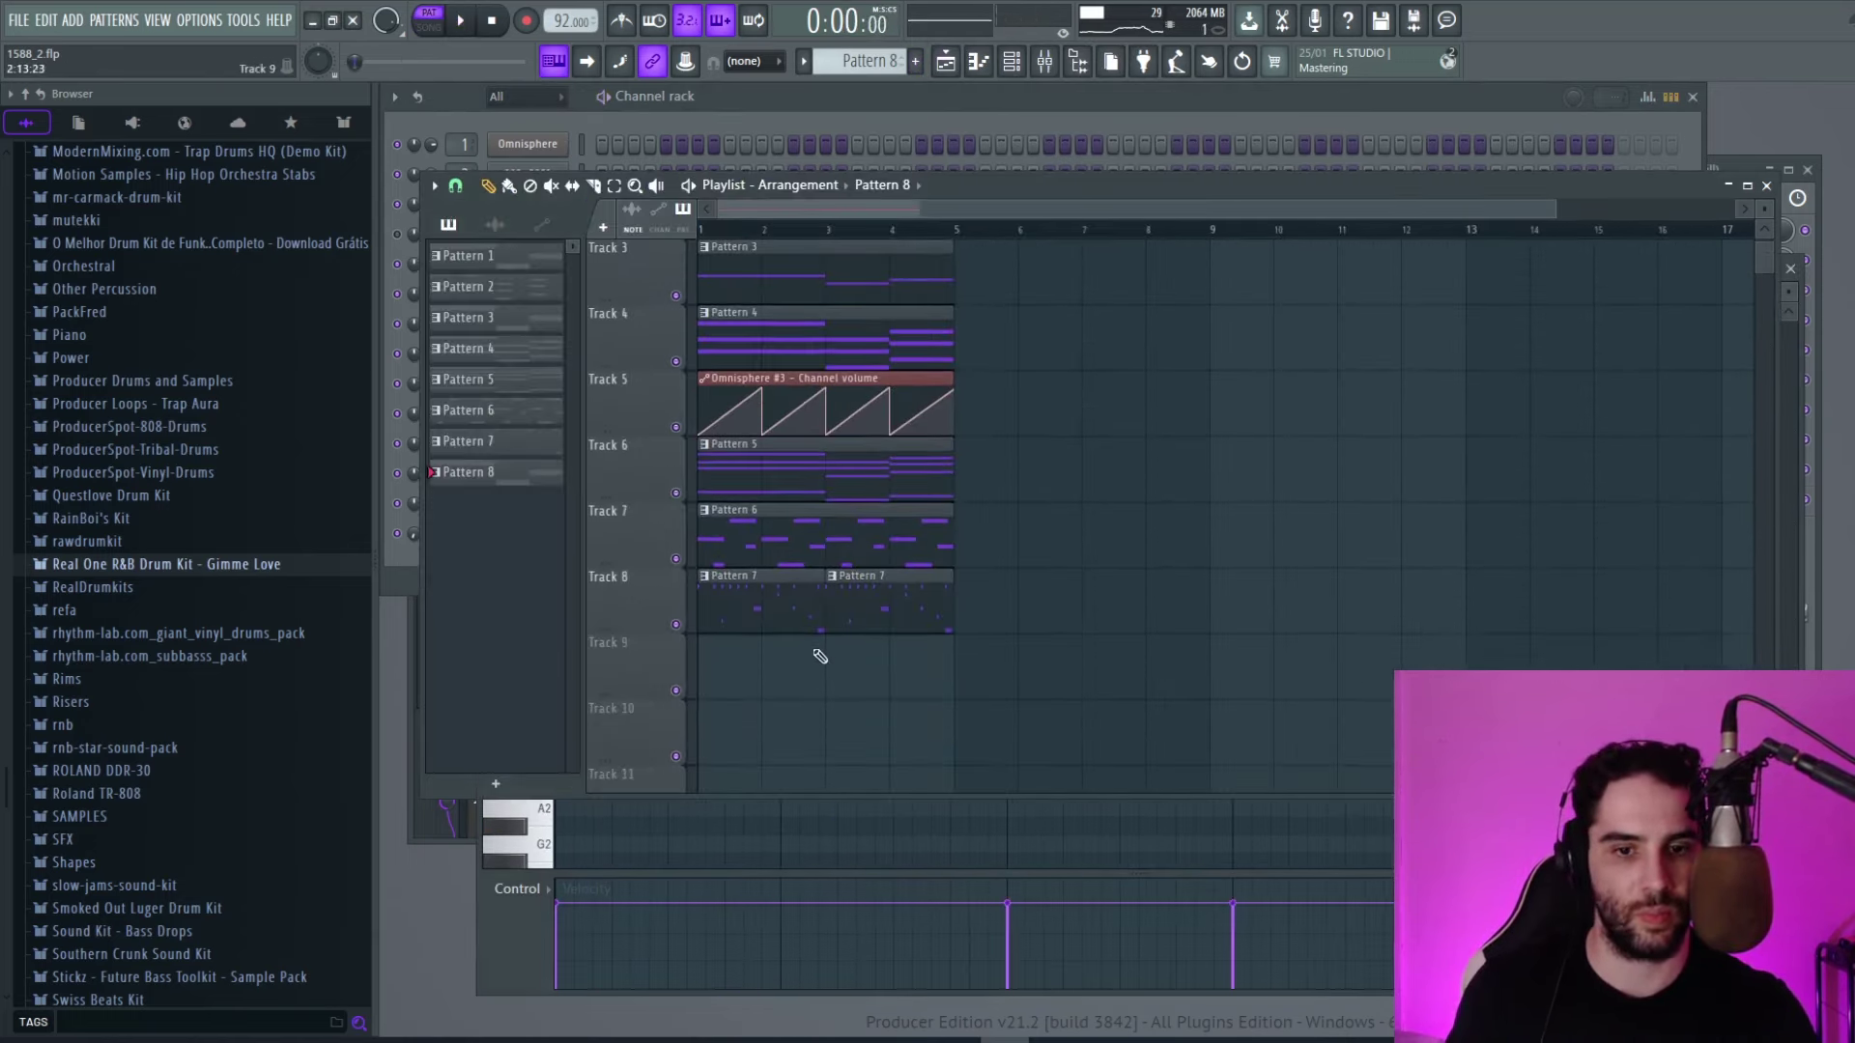
pyautogui.click(1768, 187)
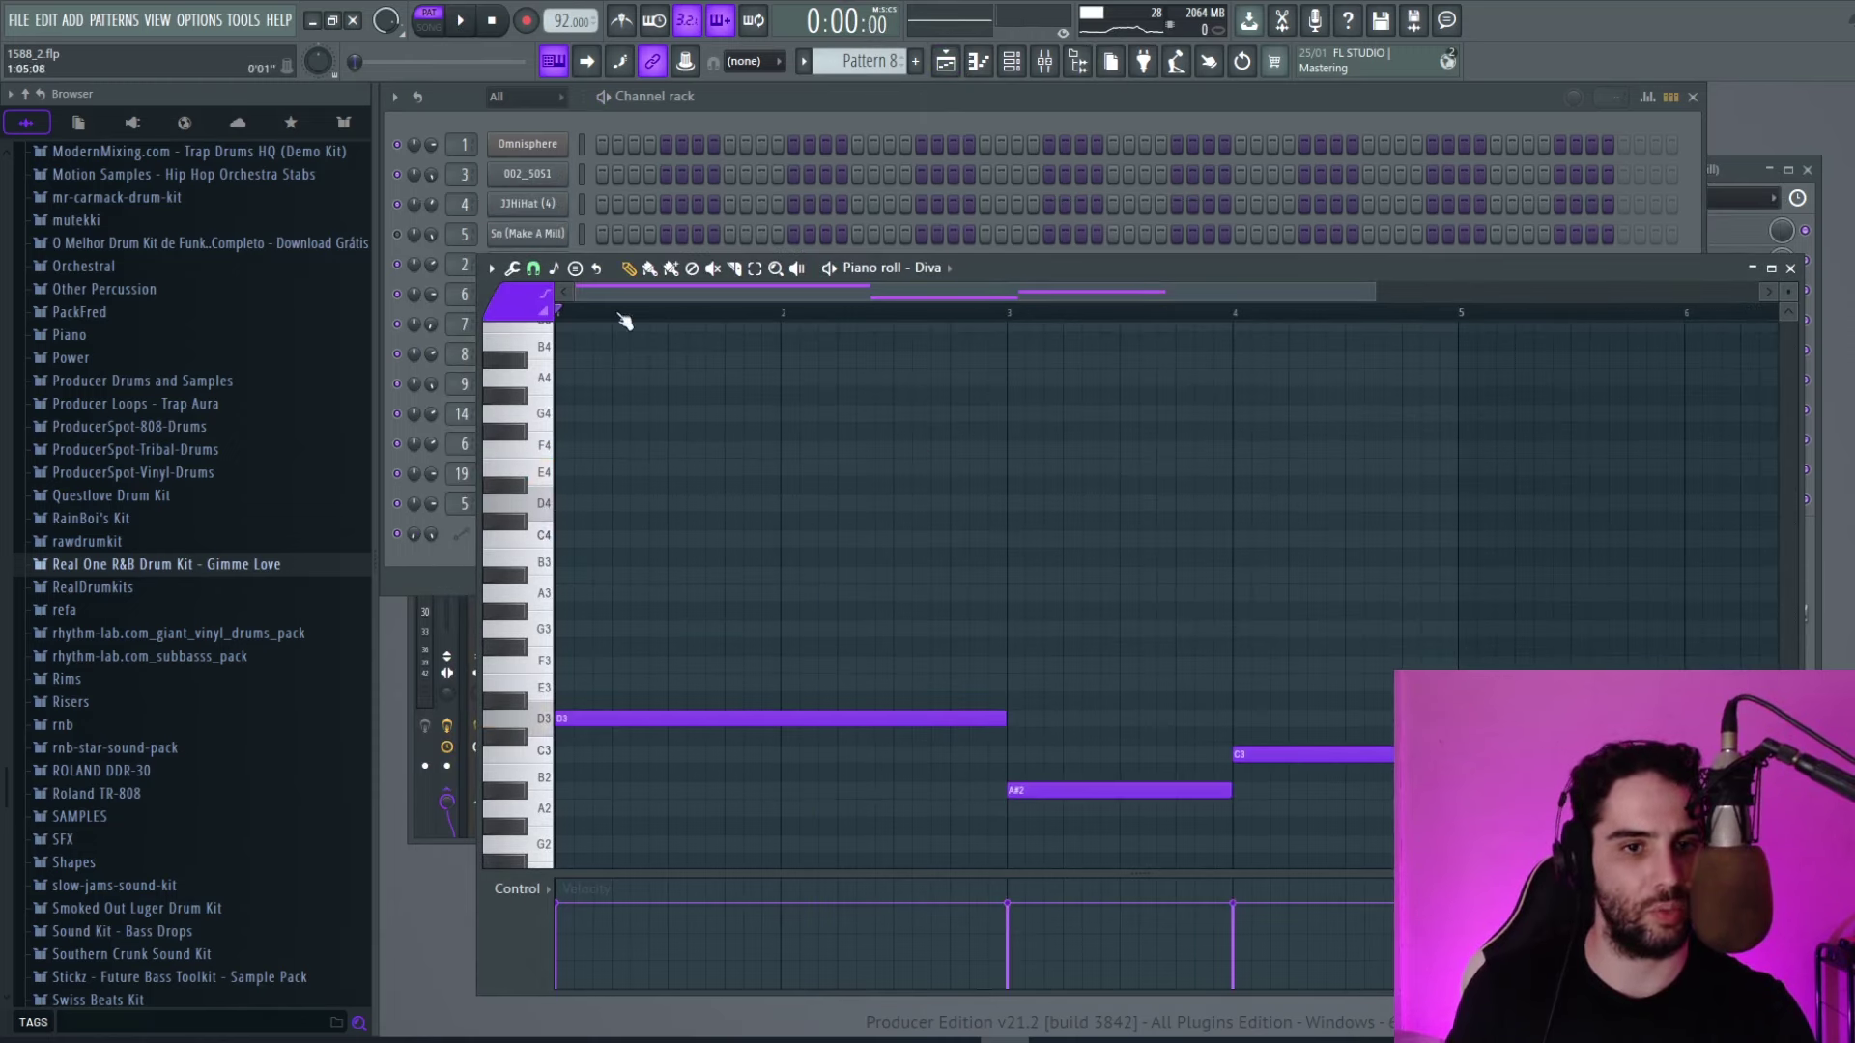
# Play the arrangement and add a short D4 note to the Diva part in bar 2.
pyautogui.press('space')
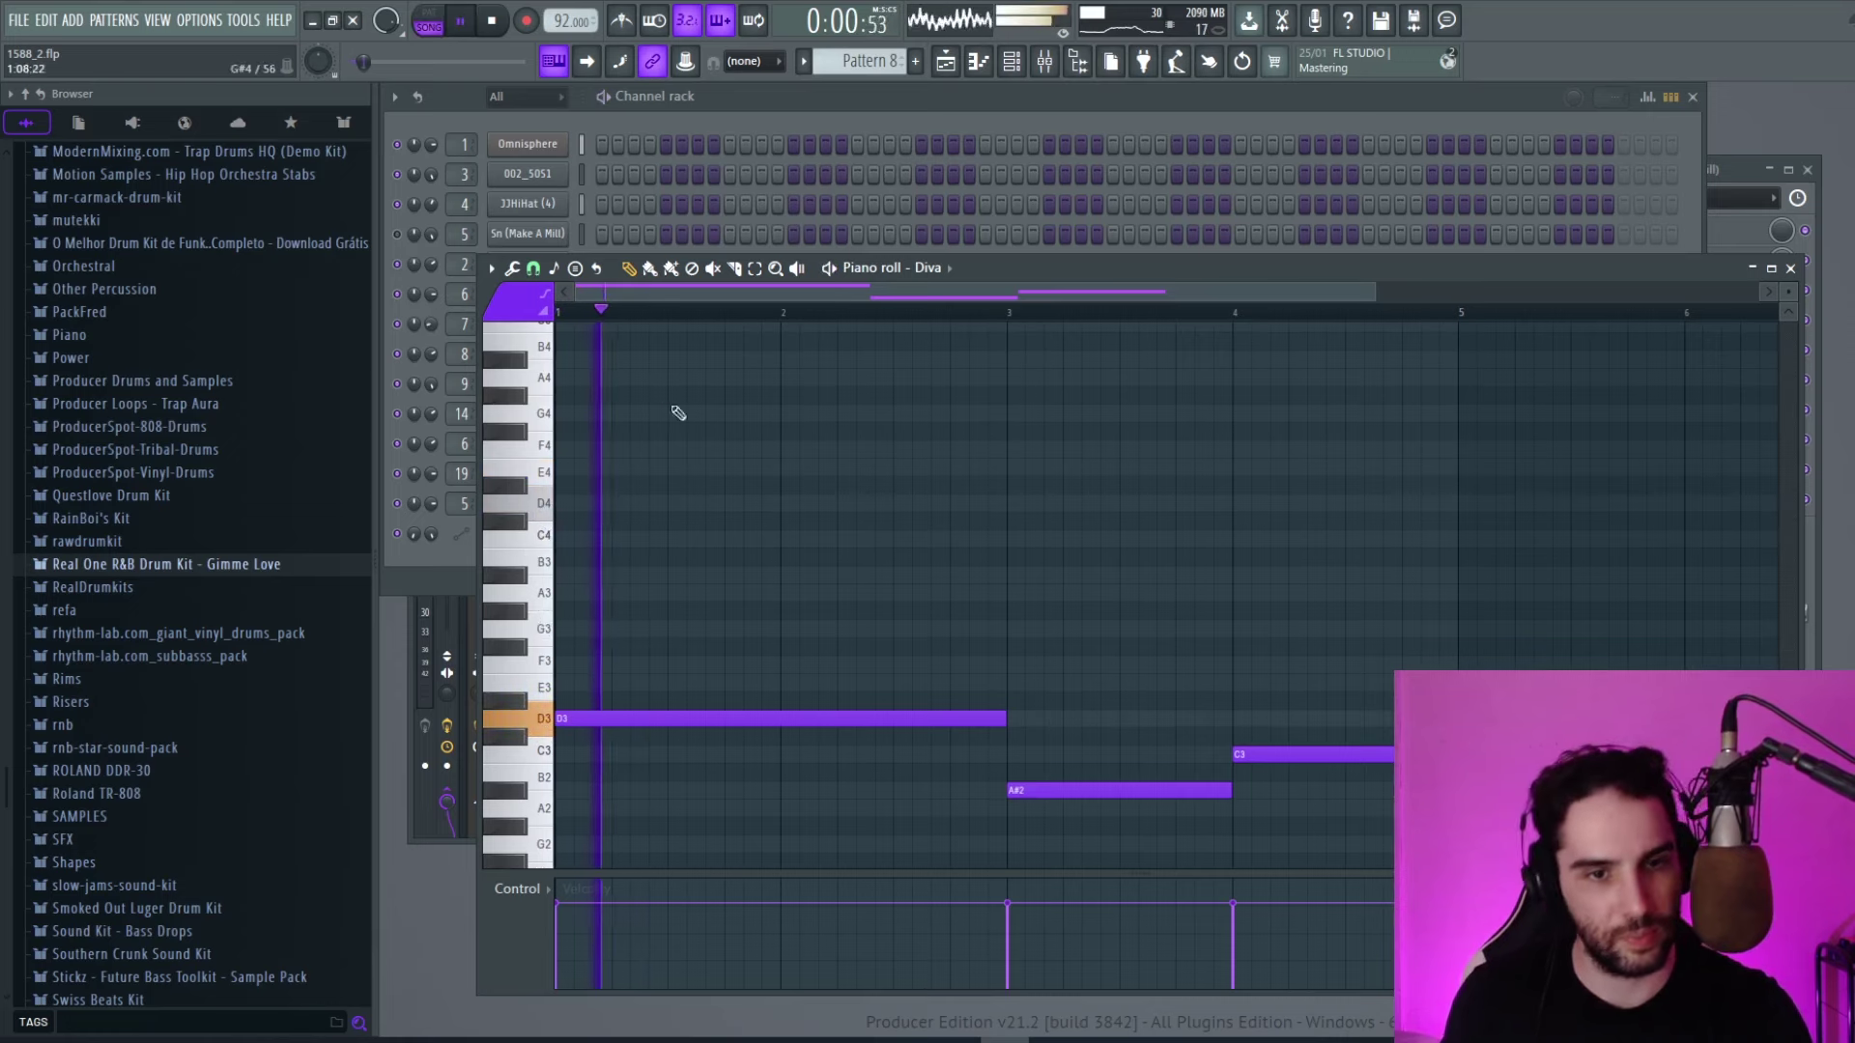
pyautogui.press('space')
pyautogui.click(813, 504)
pyautogui.moveTo(821, 504)
pyautogui.mouseDown()
pyautogui.moveTo(849, 506)
pyautogui.moveTo(831, 510)
pyautogui.mouseUp()
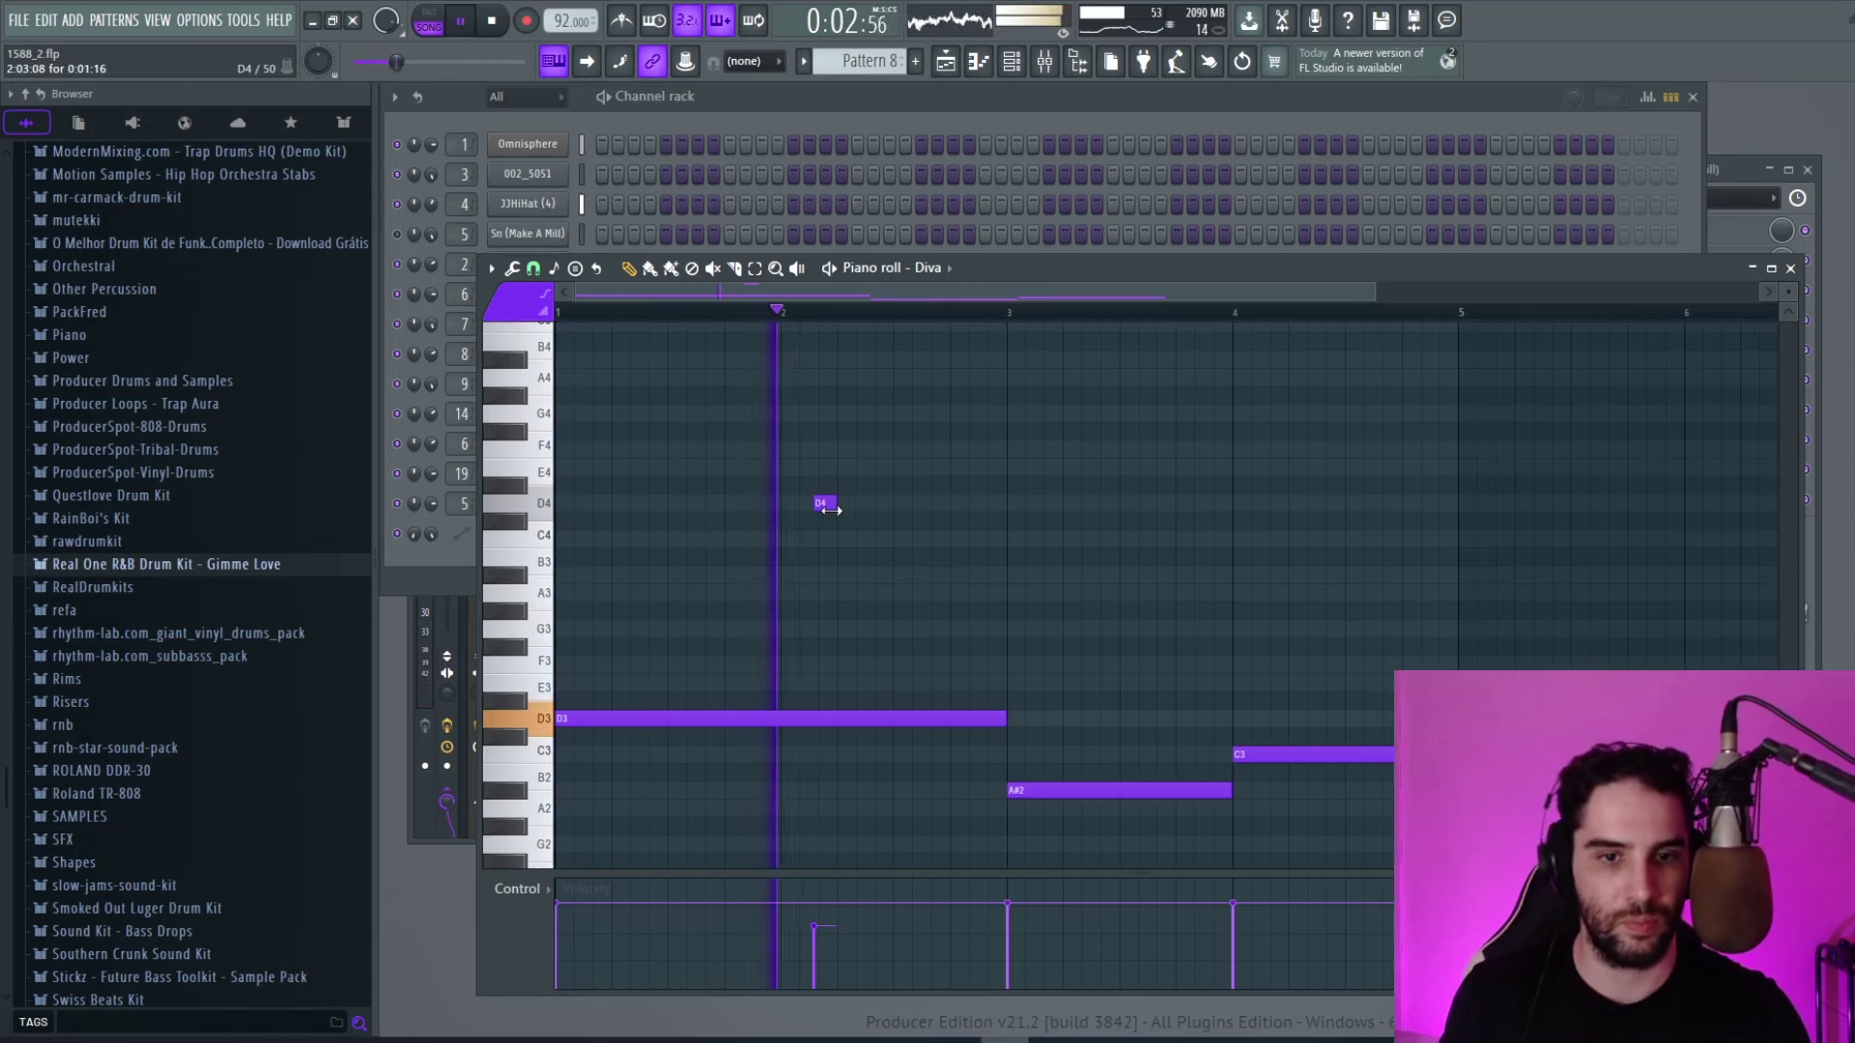
# With snapping set to none, adjust the D4 note to last one beat from beat 2 of bar 2 and quantize it.
pyautogui.click(534, 269)
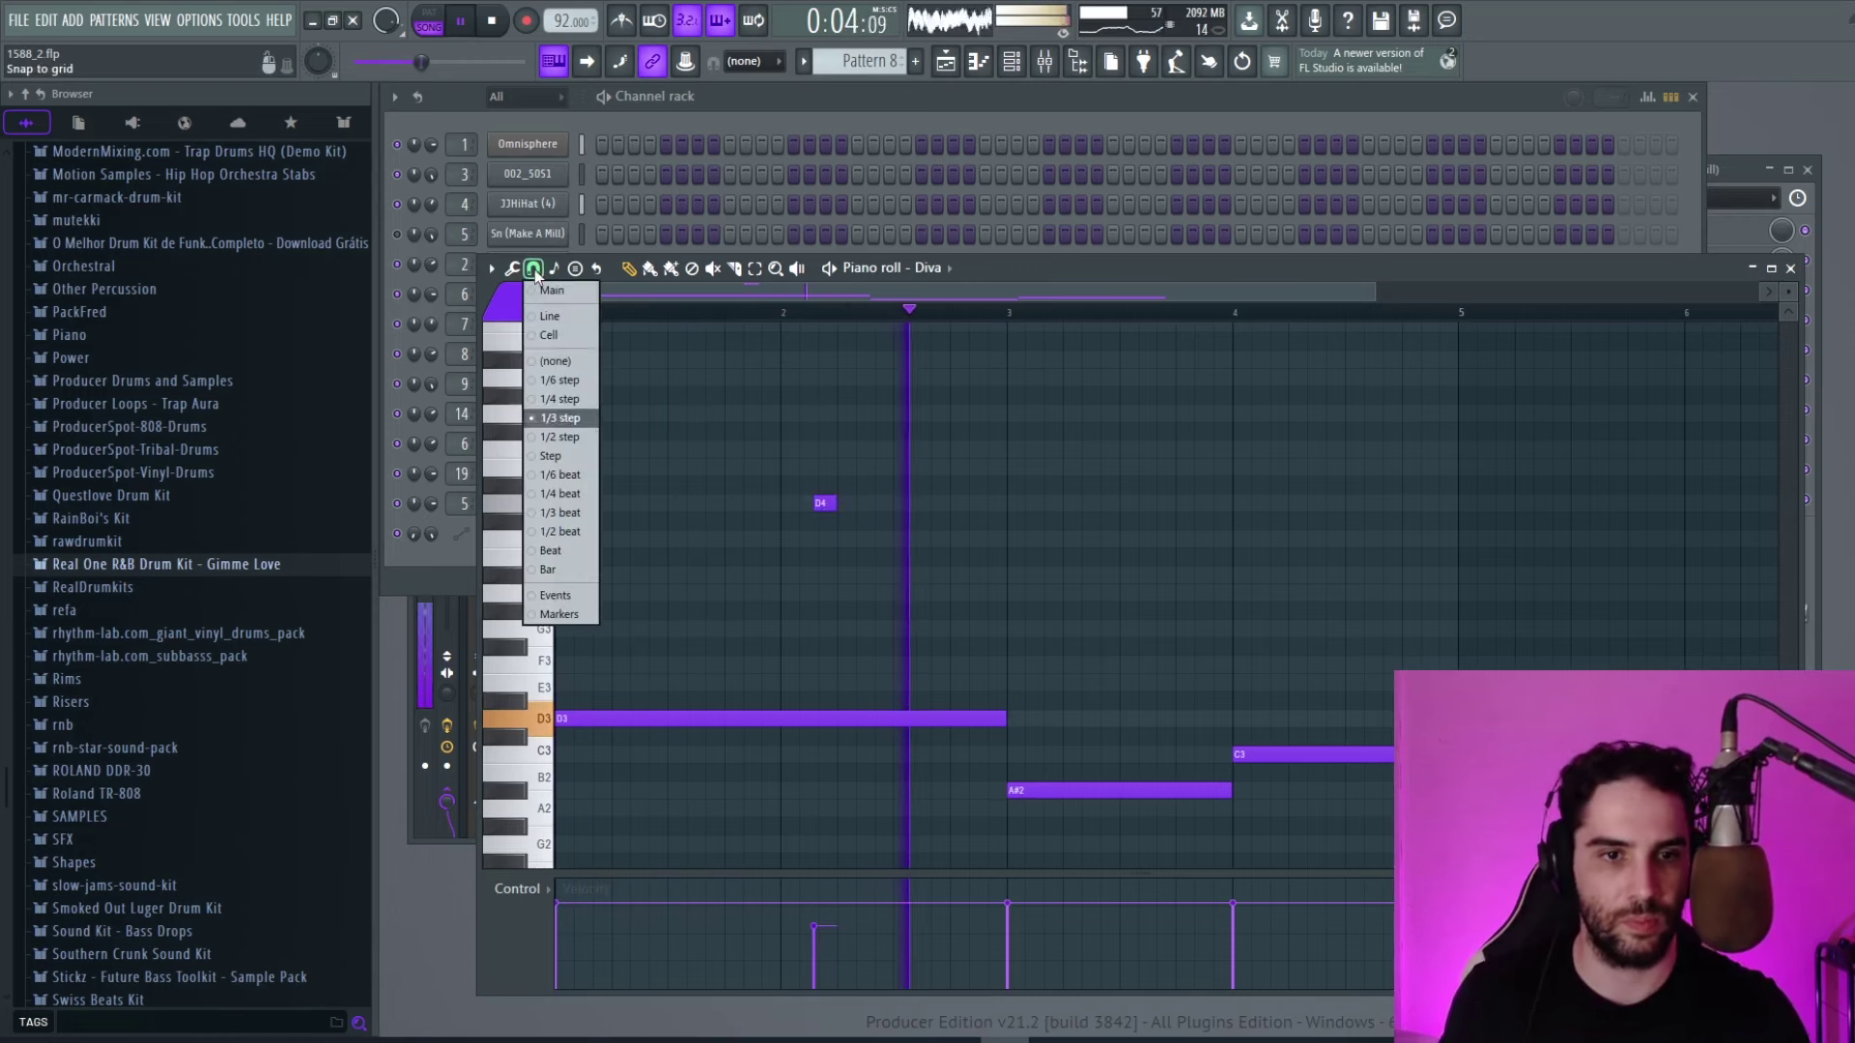
pyautogui.click(561, 362)
pyautogui.press('space')
pyautogui.press('space')
pyautogui.moveTo(825, 503); pyautogui.dragTo(878, 503)
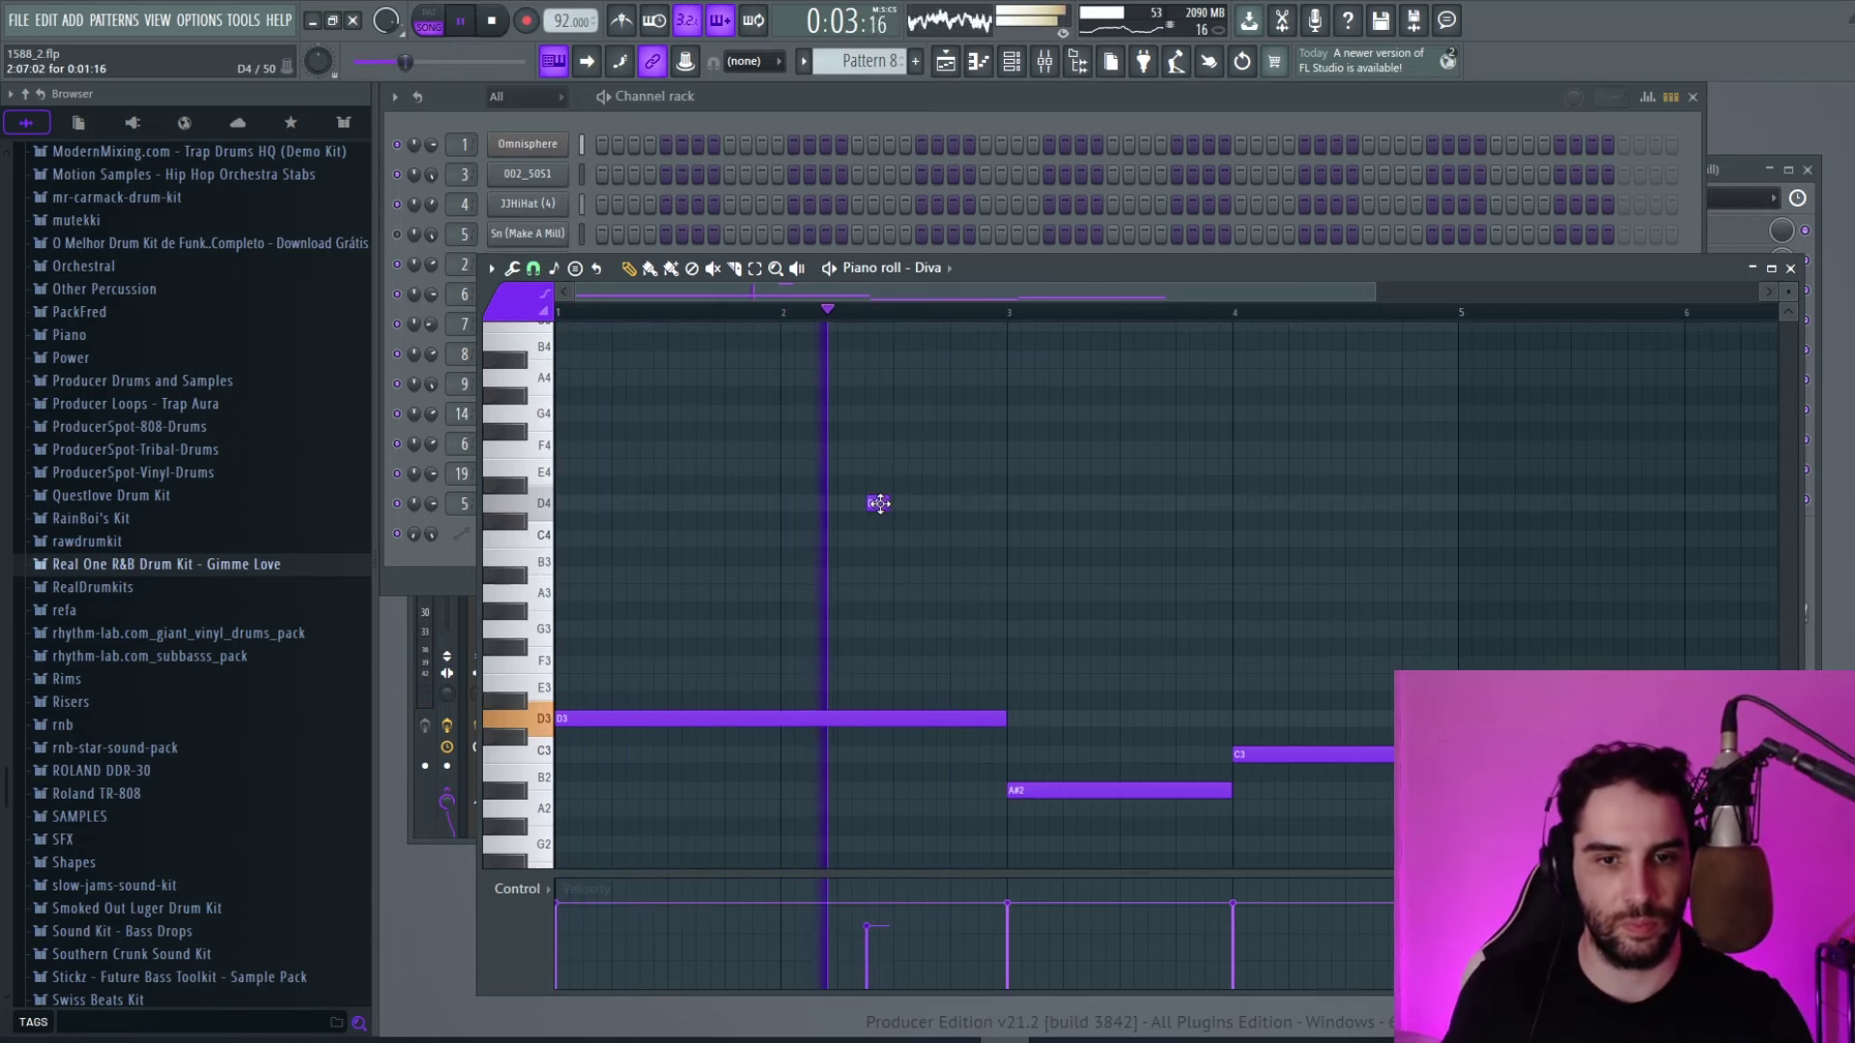
pyautogui.moveTo(879, 503)
pyautogui.mouseDown()
pyautogui.moveTo(844, 503)
pyautogui.moveTo(893, 504)
pyautogui.mouseUp()
pyautogui.click(512, 268)
pyautogui.click(556, 415)
pyautogui.press('Return')
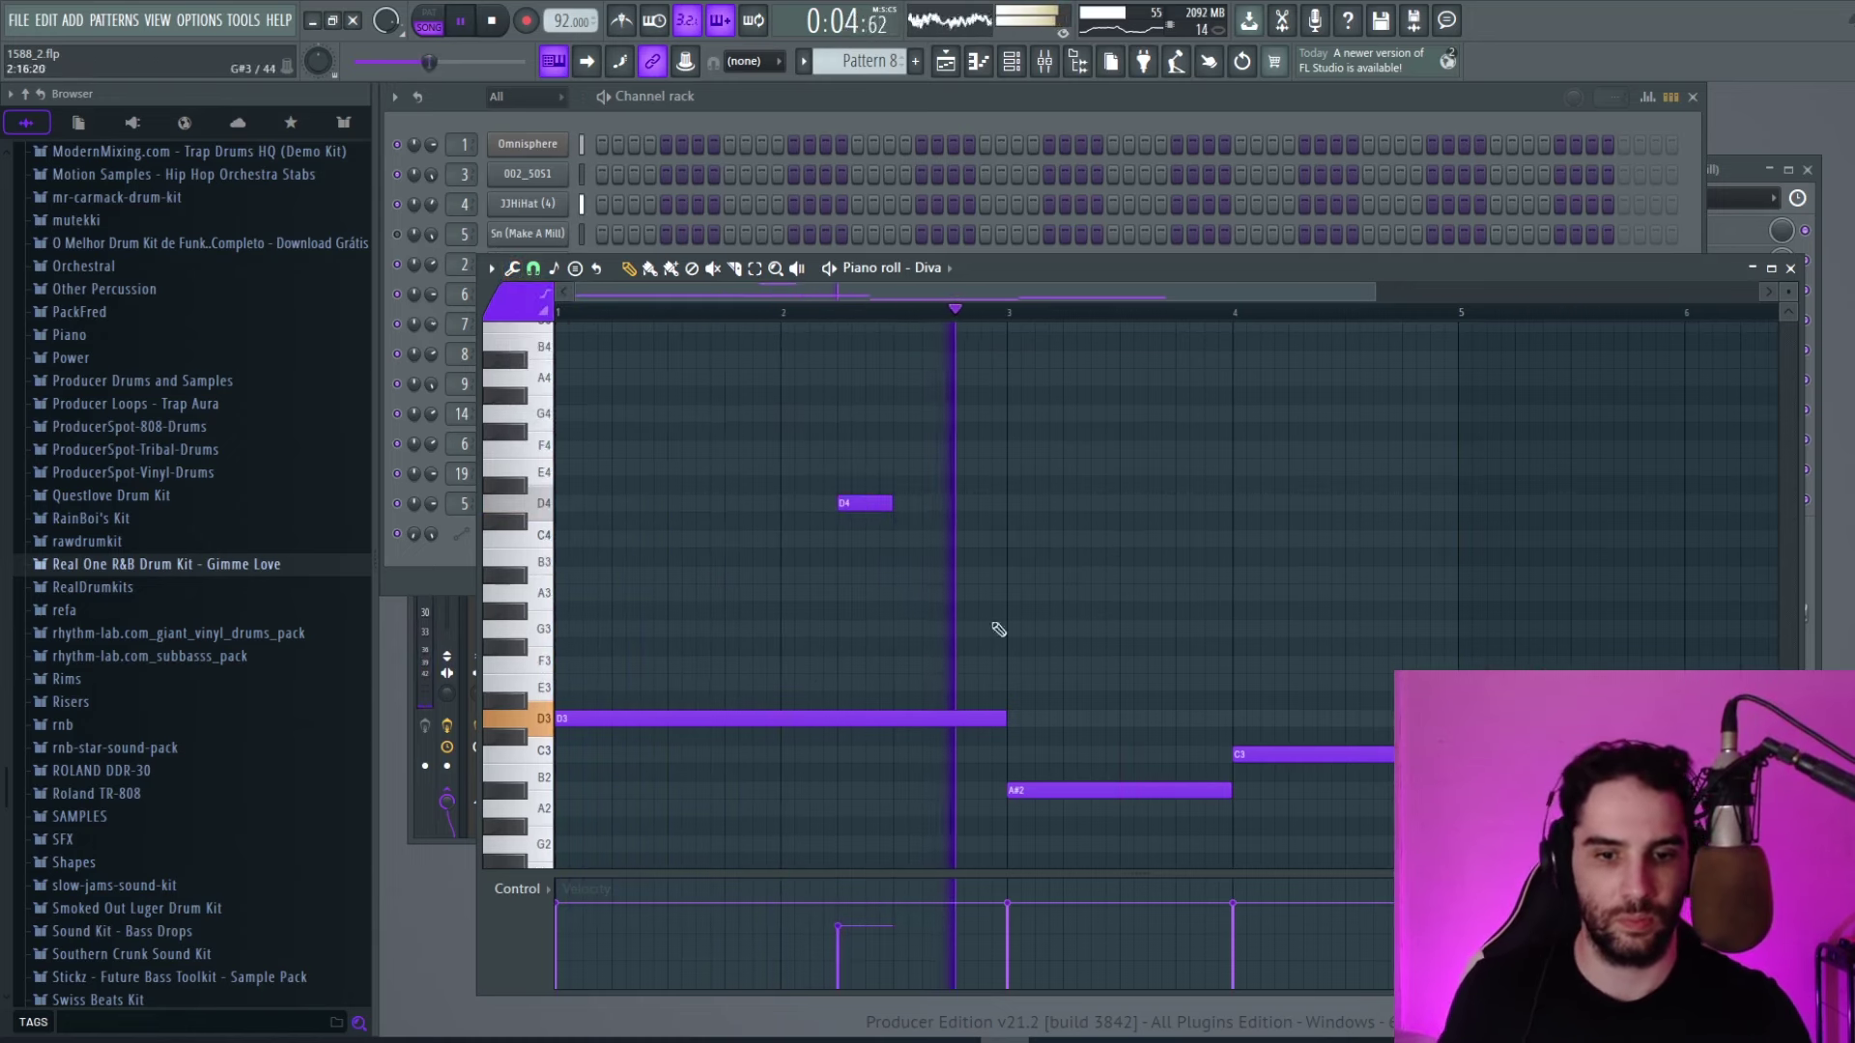
# Add a one-beat C4 note on beat 2 of bar 4 in the Diva part and replay the song.
pyautogui.scroll(-3, 995, 616)
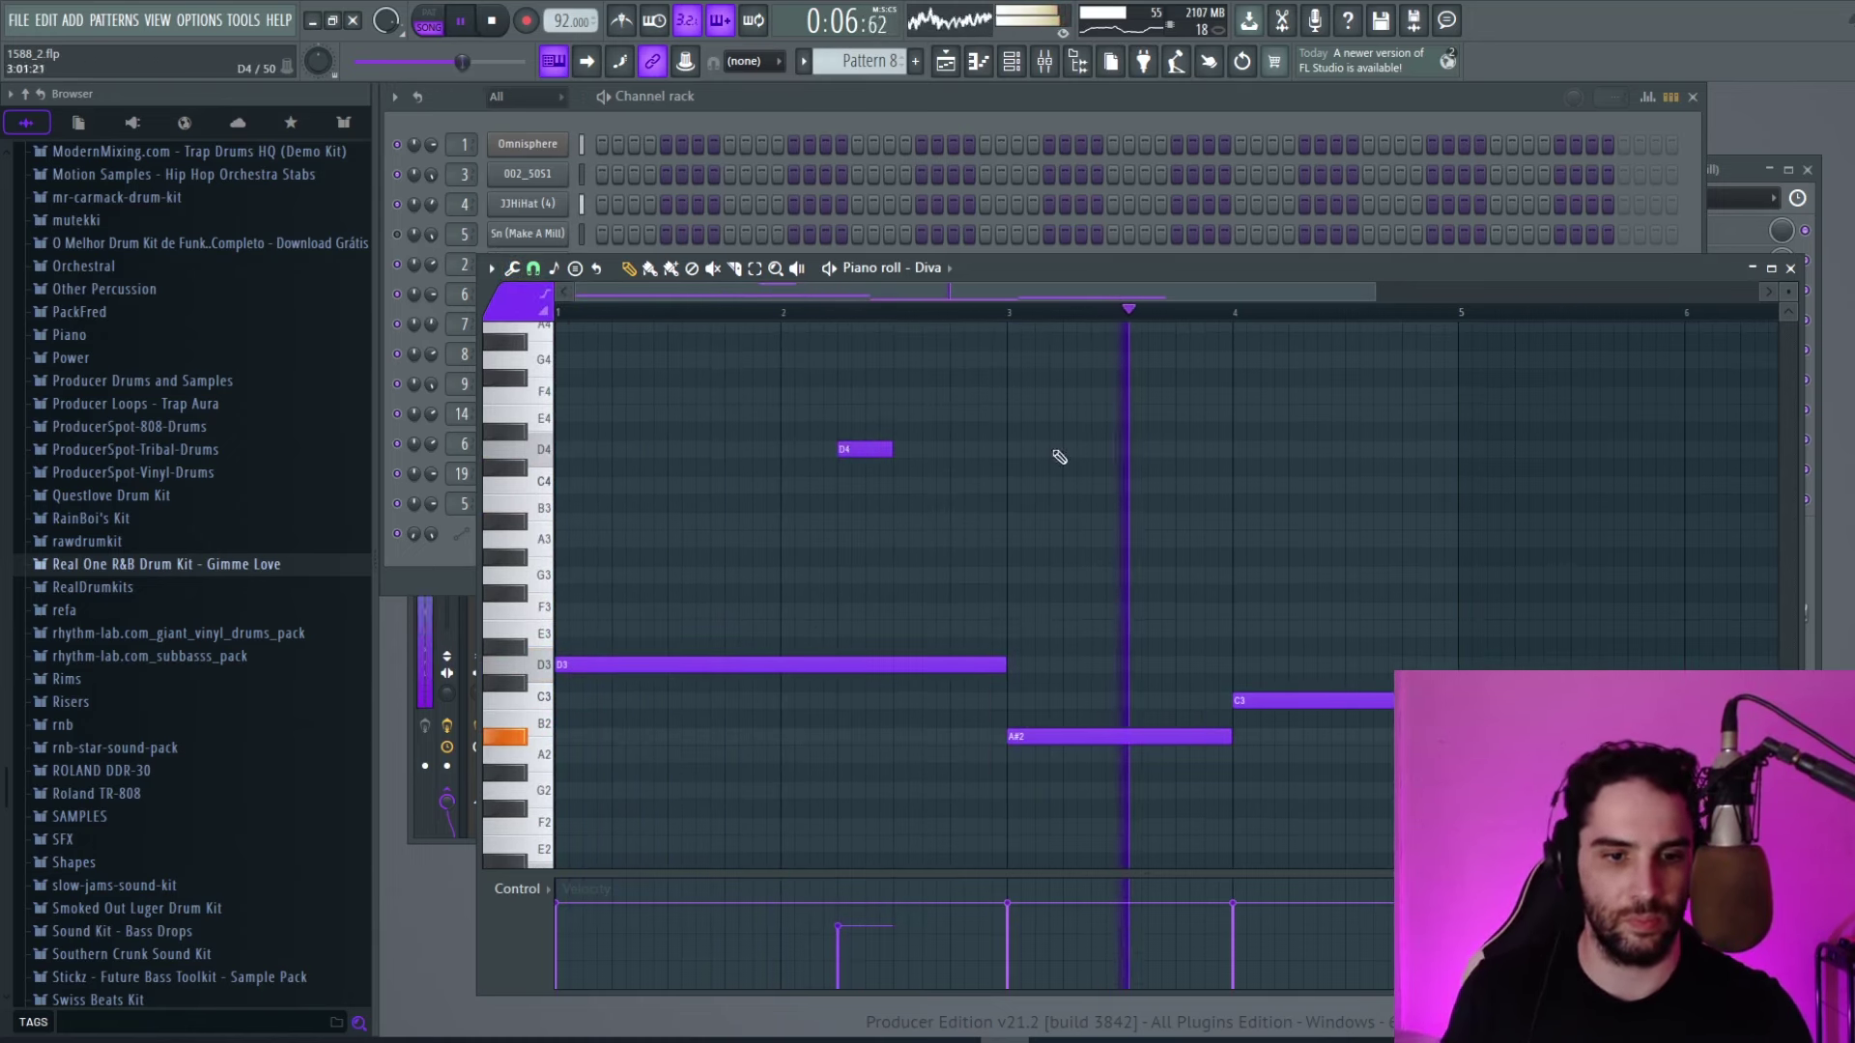
pyautogui.click(1289, 541)
pyautogui.moveTo(1289, 544); pyautogui.dragTo(1314, 487)
pyautogui.press('space')
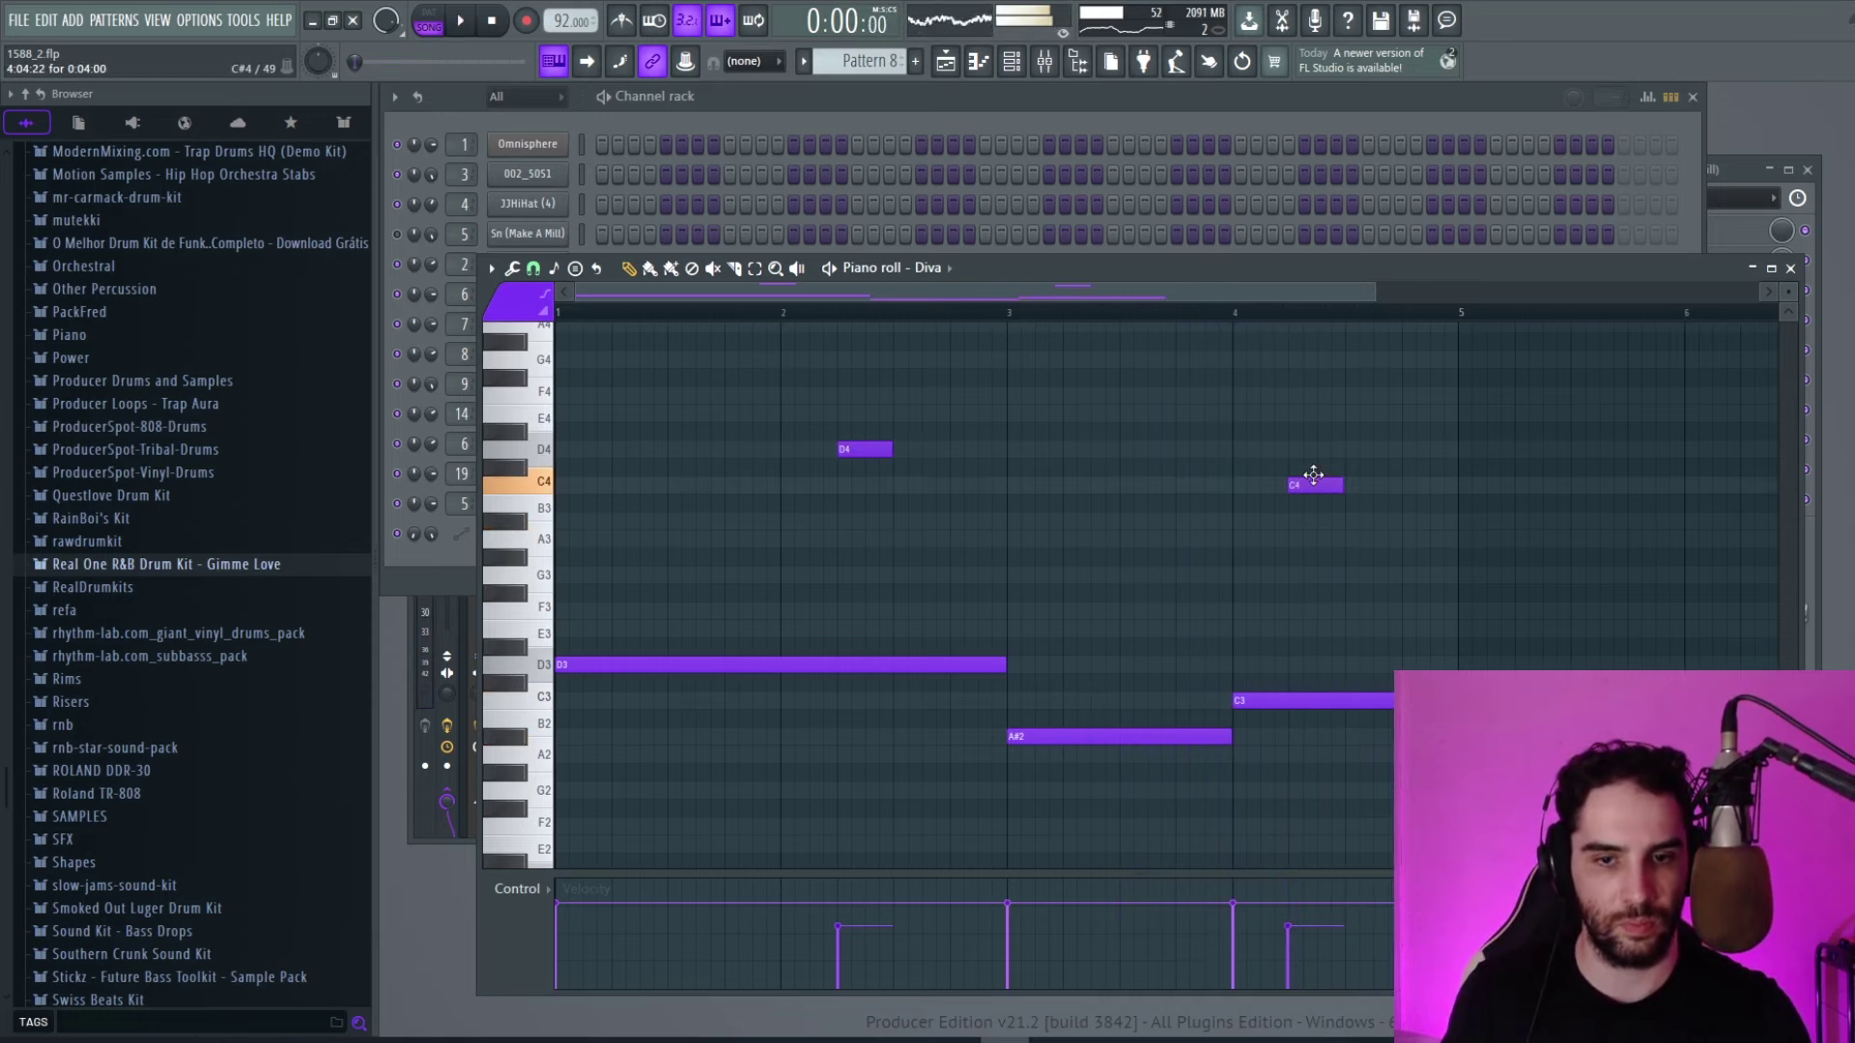
pyautogui.press('space')
# Quantize the Diva notes and raise the velocities of the short D4 and C4 notes to match the long notes.
pyautogui.click(512, 269)
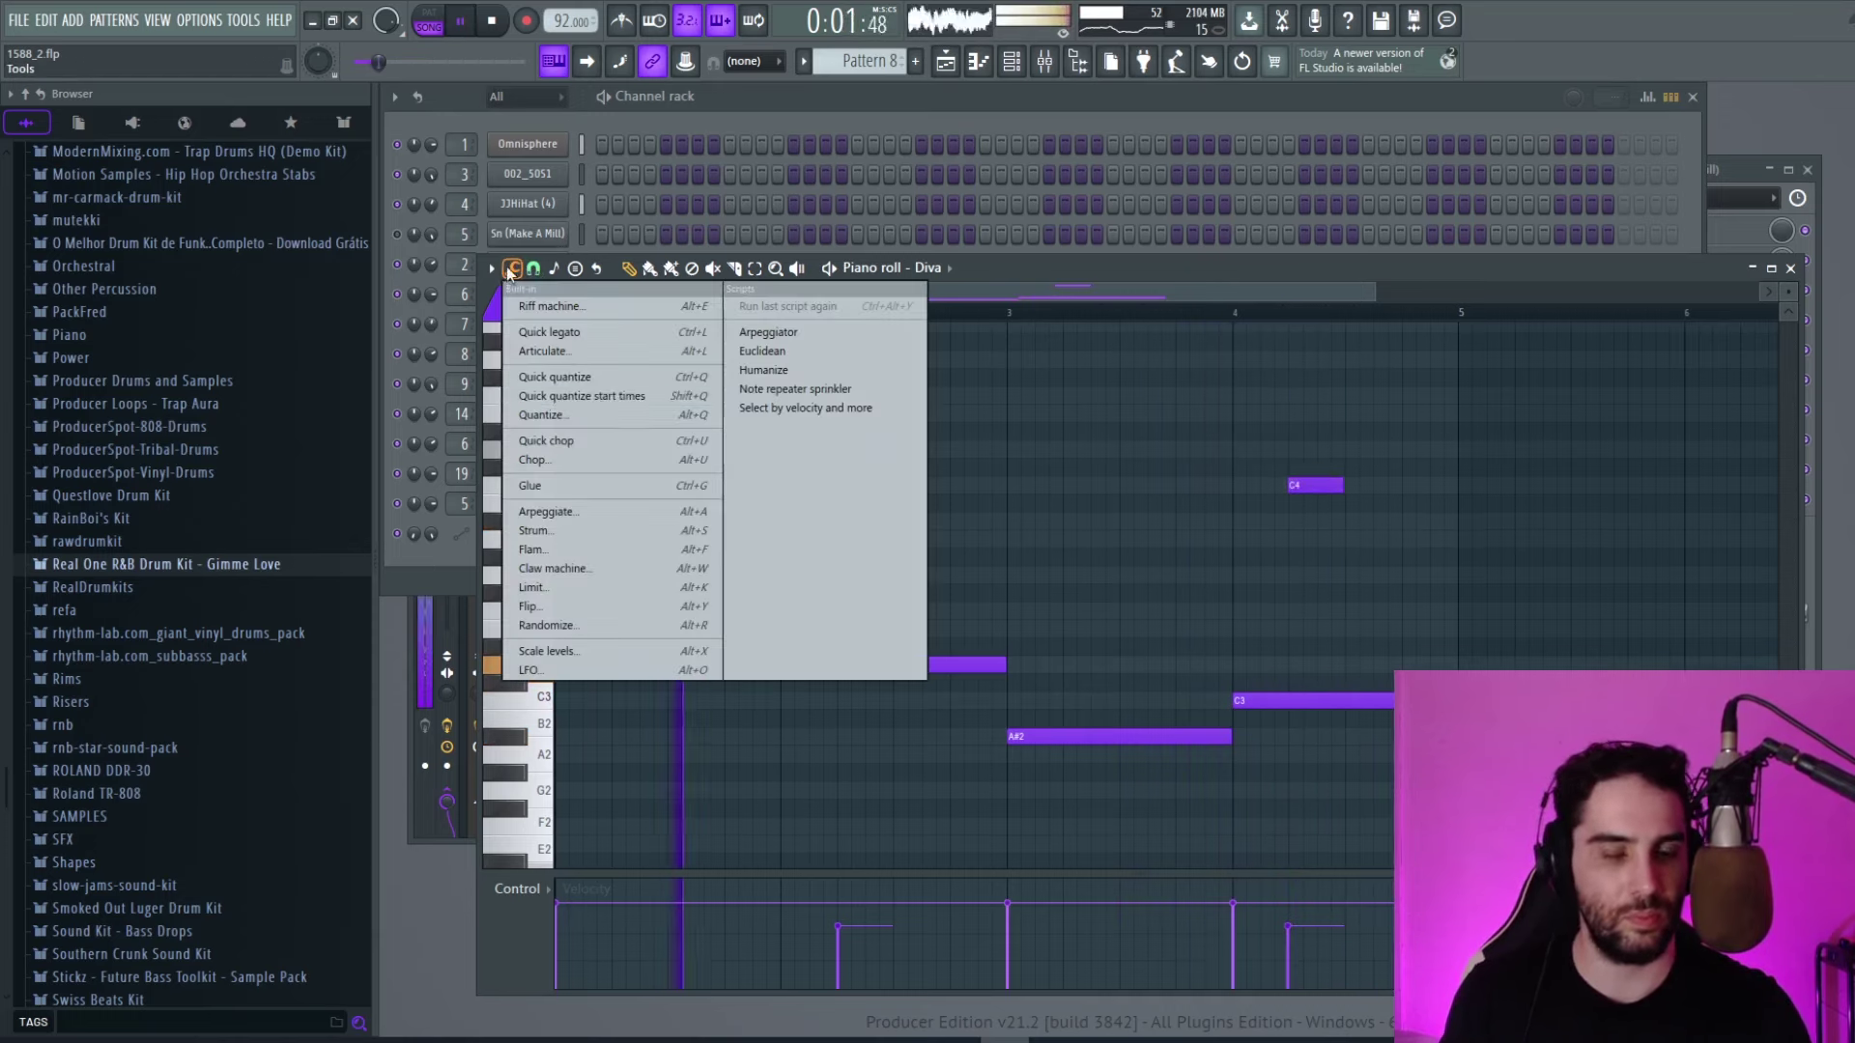
pyautogui.click(564, 416)
pyautogui.press('Return')
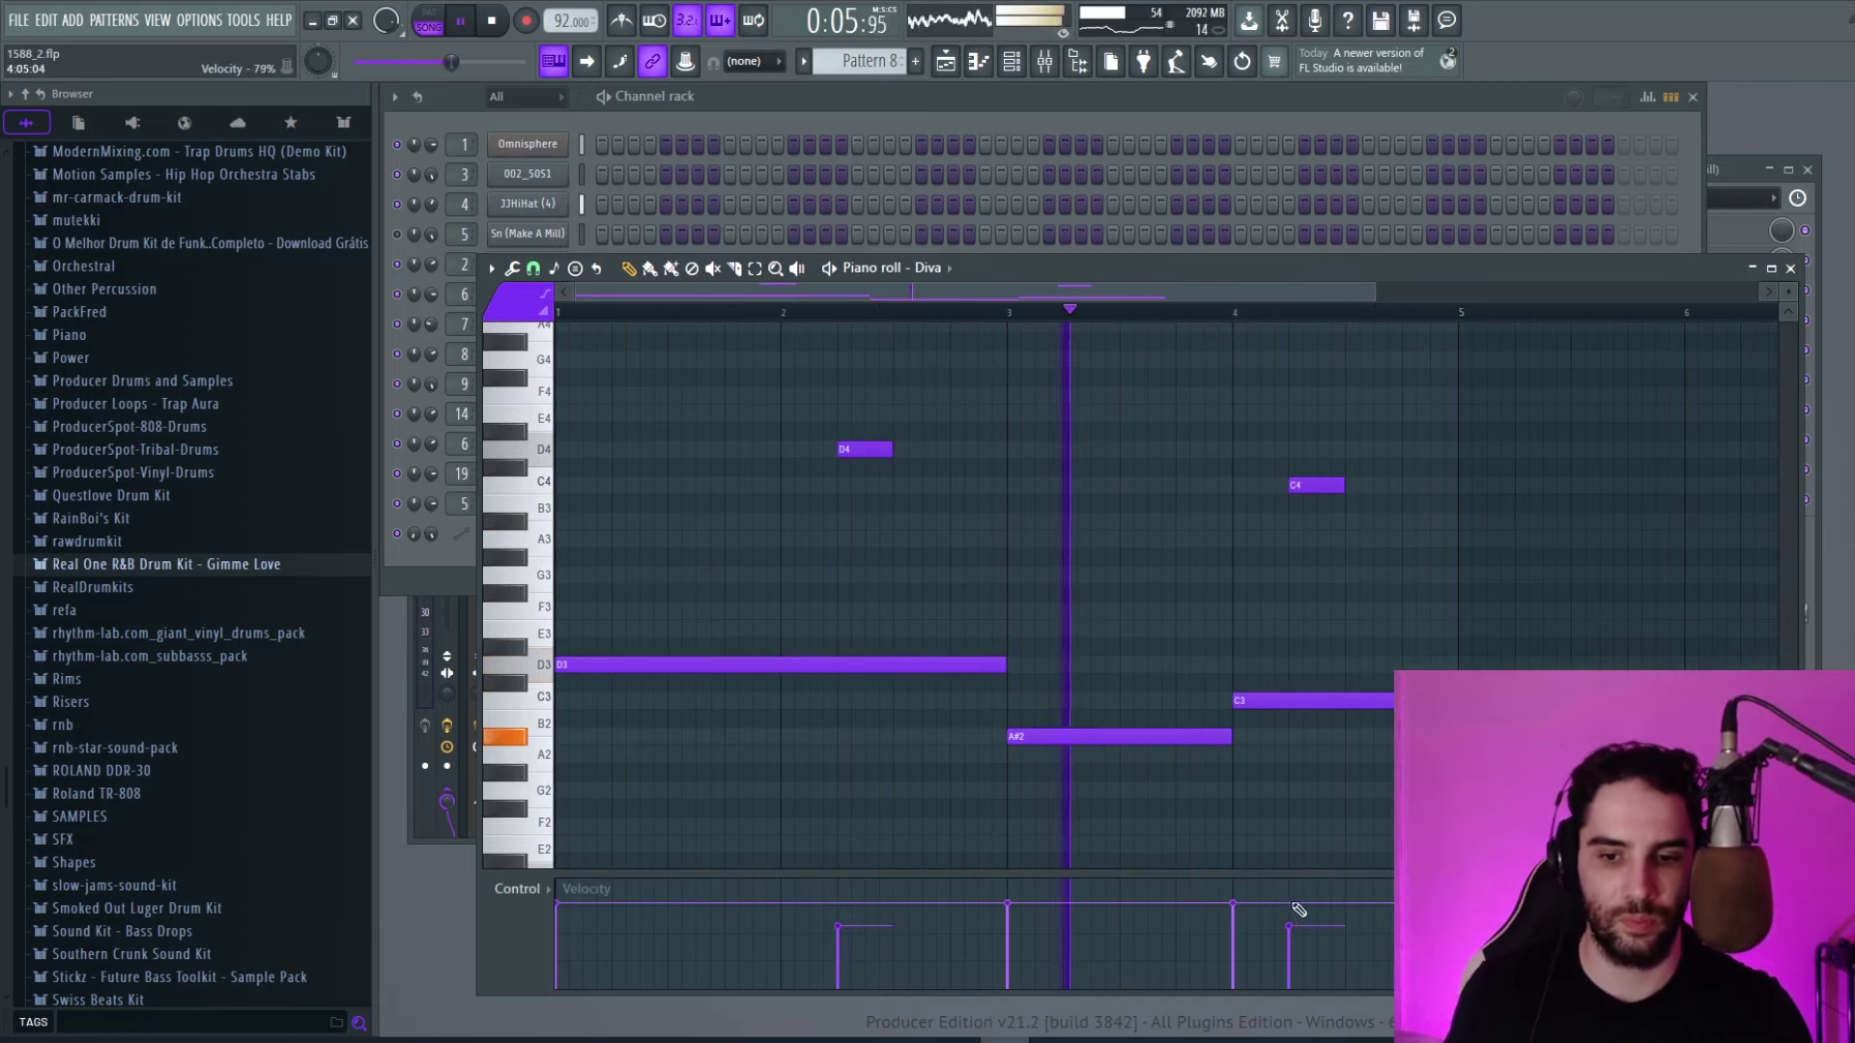
pyautogui.moveTo(1292, 904)
pyautogui.mouseDown()
pyautogui.moveTo(840, 908)
pyautogui.moveTo(1308, 908)
pyautogui.mouseUp()
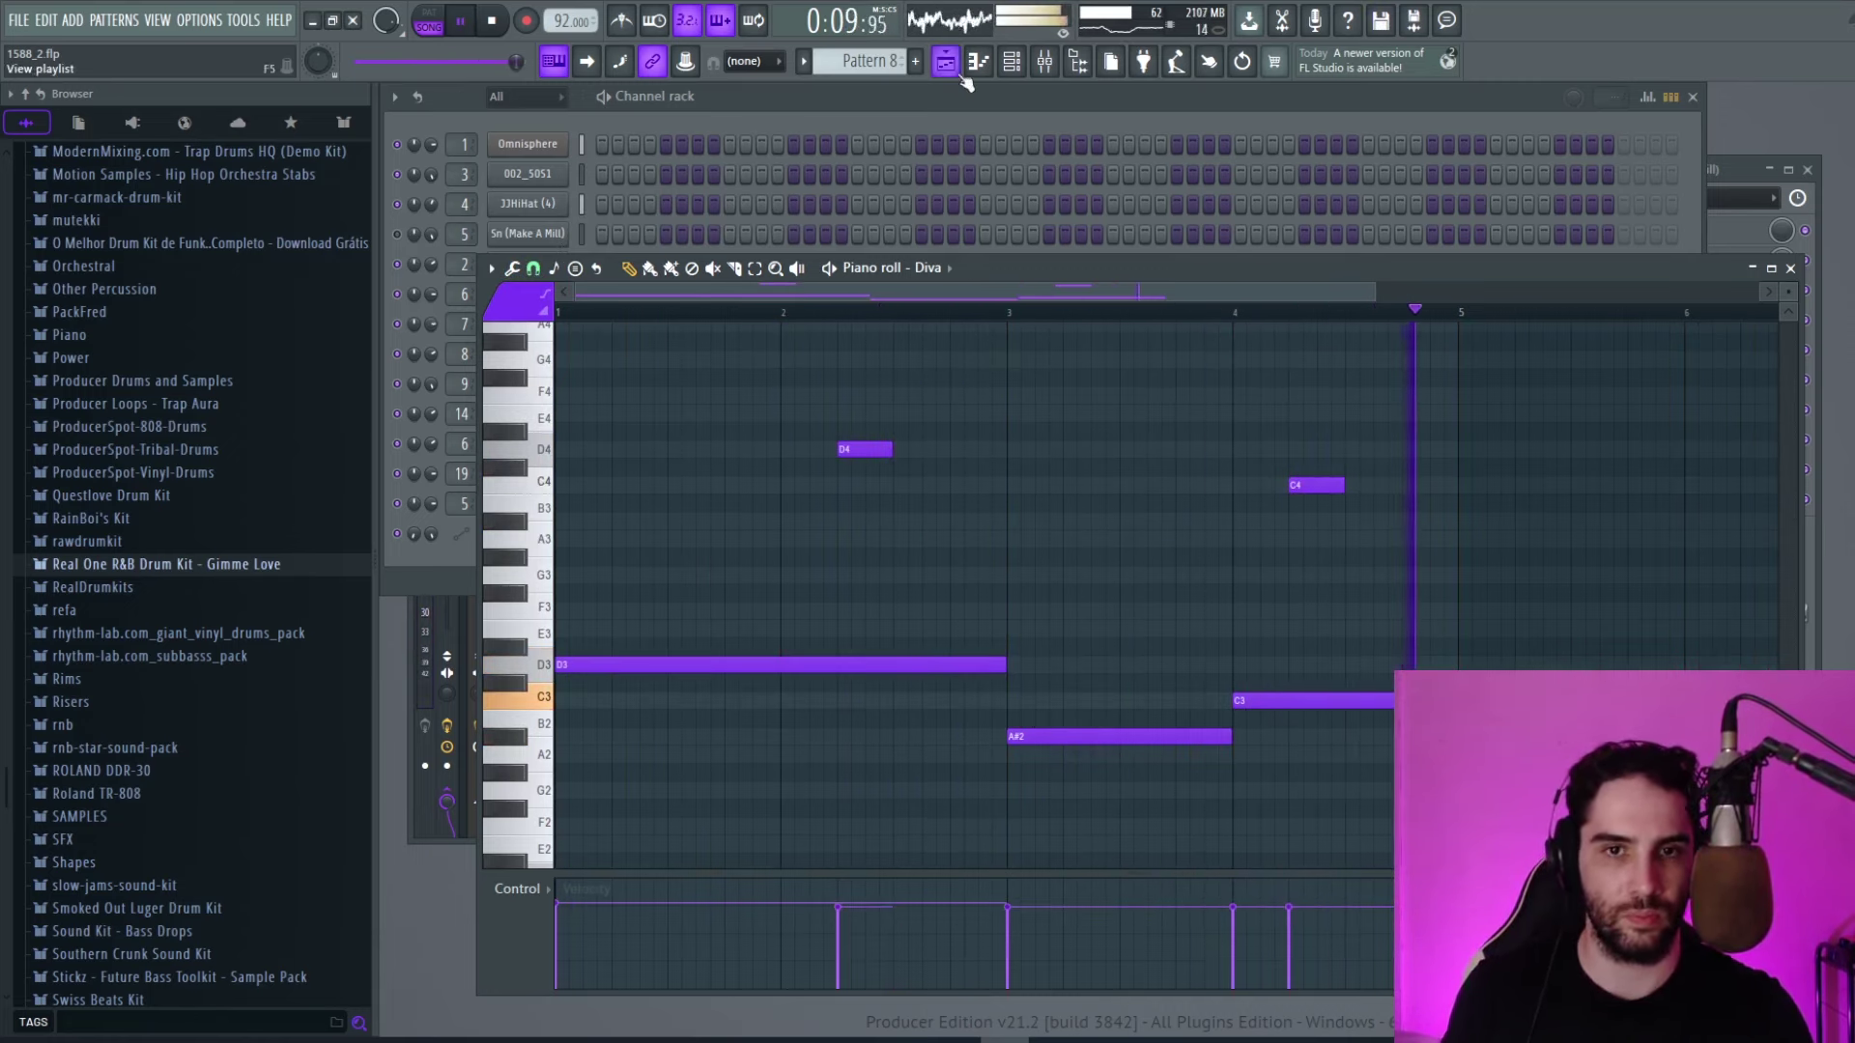
# With snapping set to Bar, duplicate the whole four-bar arrangement to bar 5 and delete the Pattern 8 copy.
pyautogui.click(945, 61)
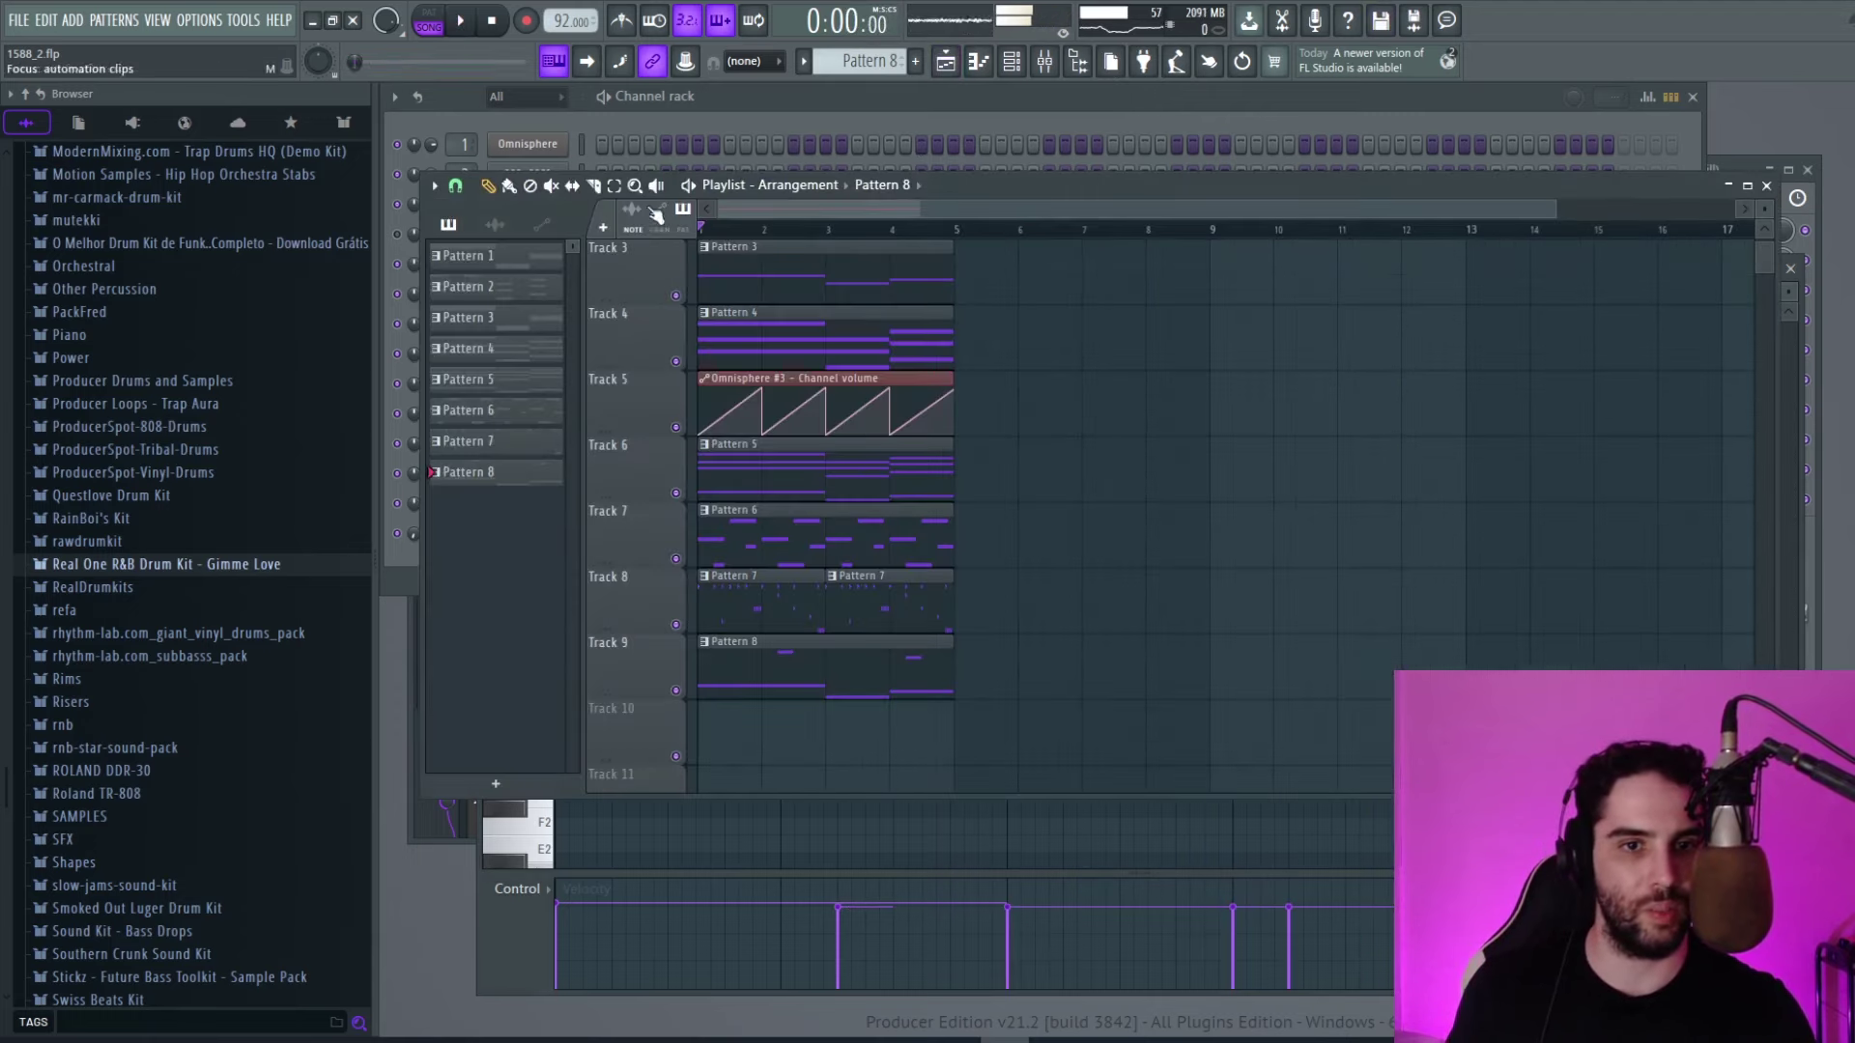
pyautogui.moveTo(985, 692); pyautogui.dragTo(715, 298)
pyautogui.click(458, 187)
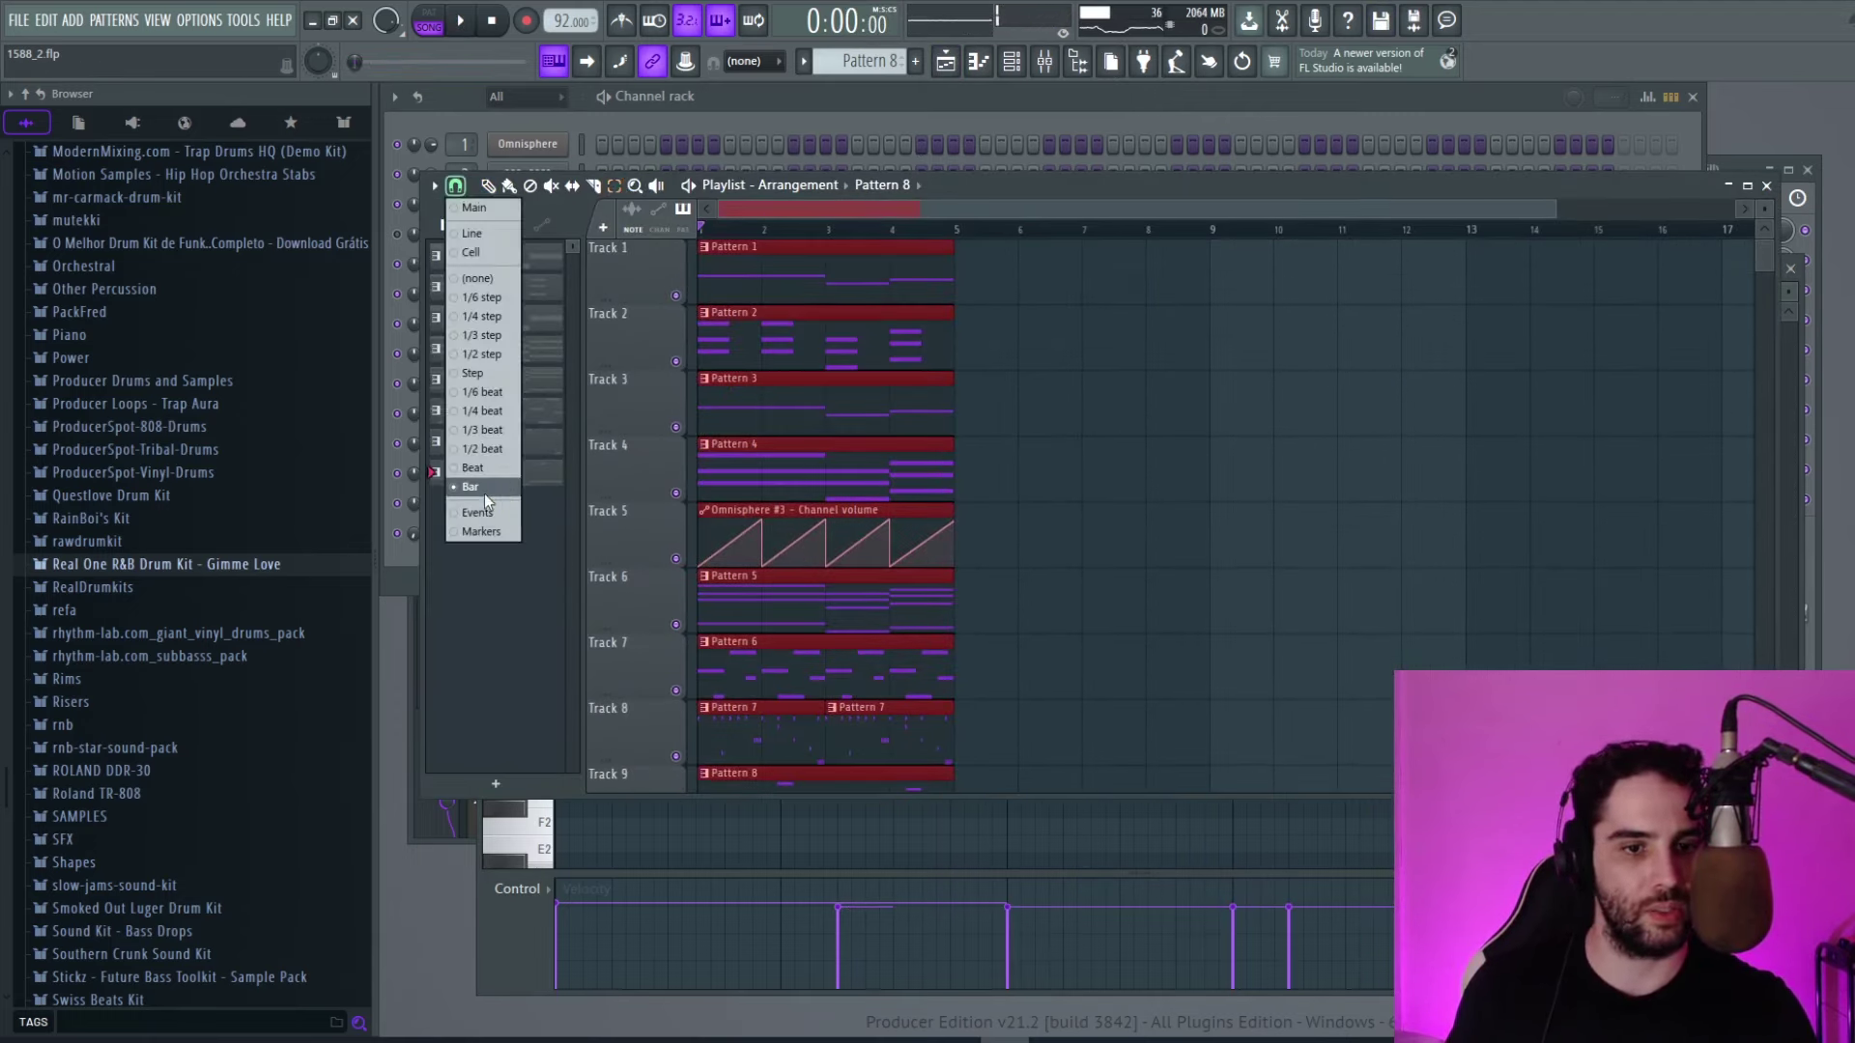
pyautogui.click(483, 491)
pyautogui.hotkey('ctrl', 'b')
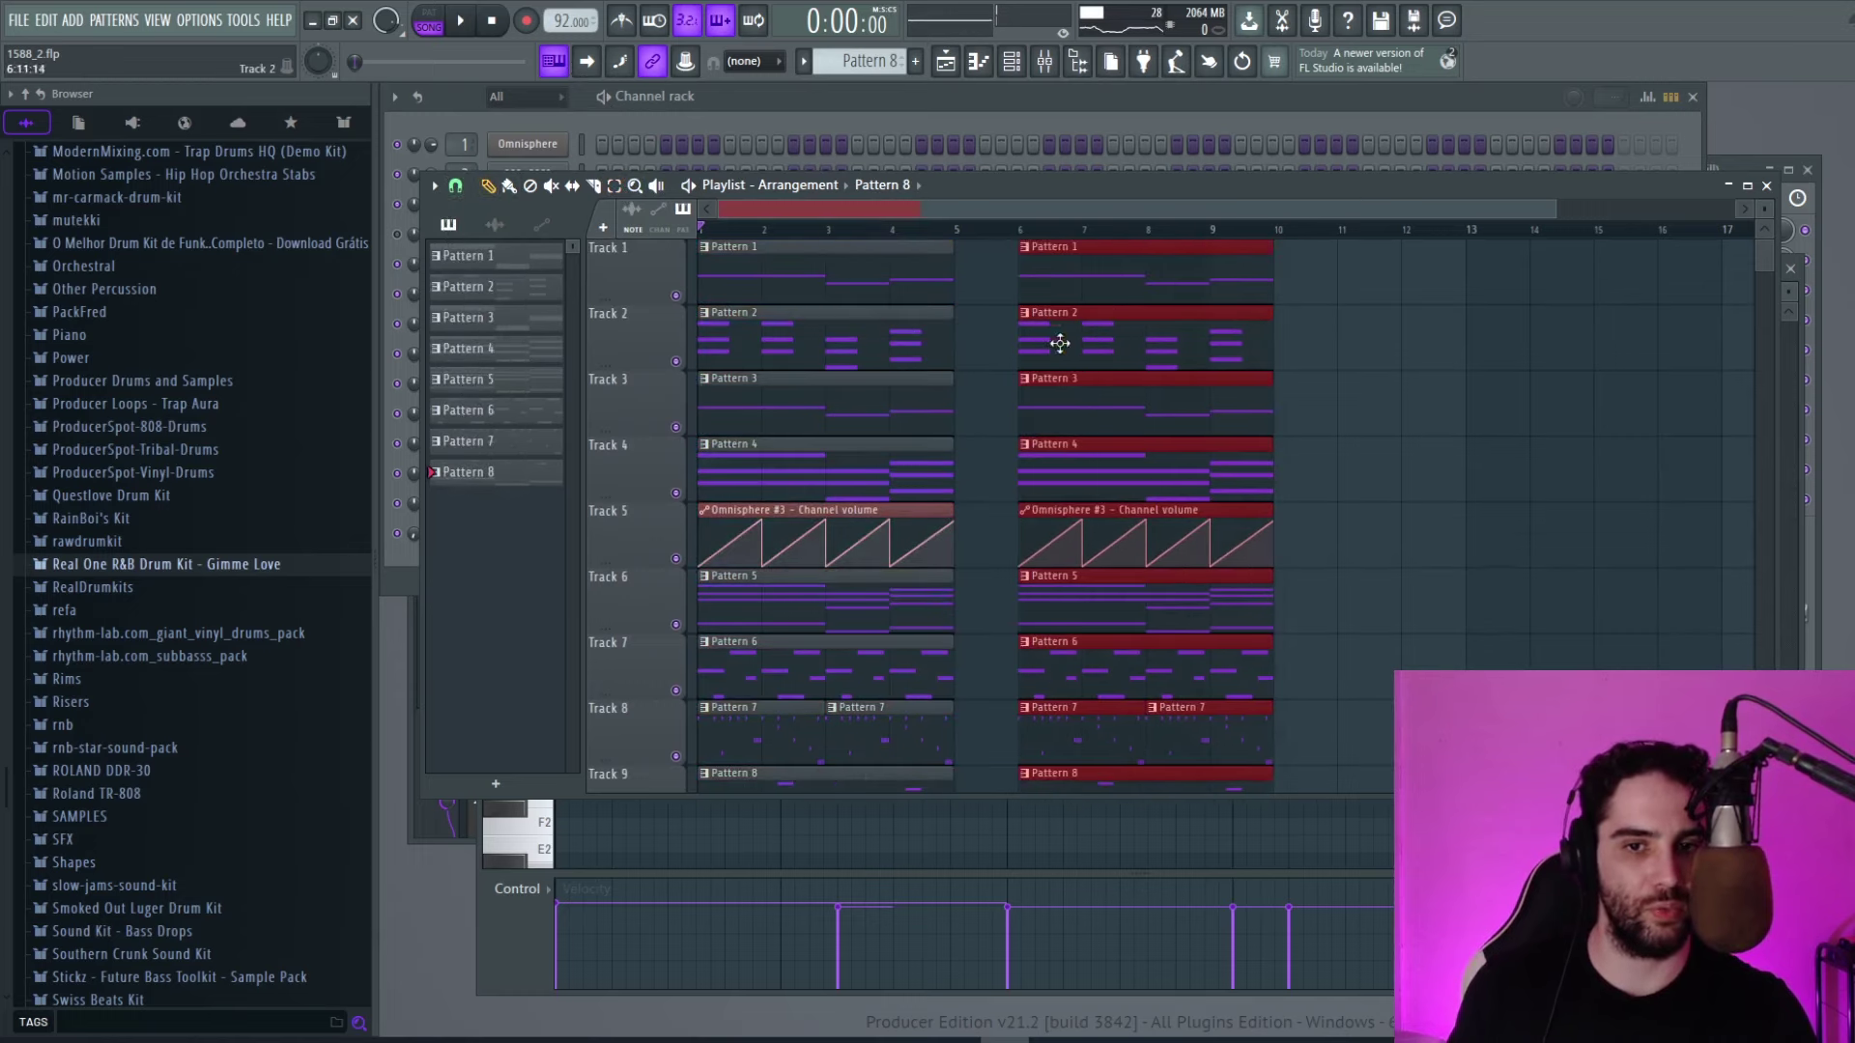
pyautogui.scroll(-2, 1256, 531)
pyautogui.rightClick(1052, 657)
# Copy Pattern 8's Diva notes into a new Pattern 9 and place it at bar 5 on Track 10.
pyautogui.press('F6')
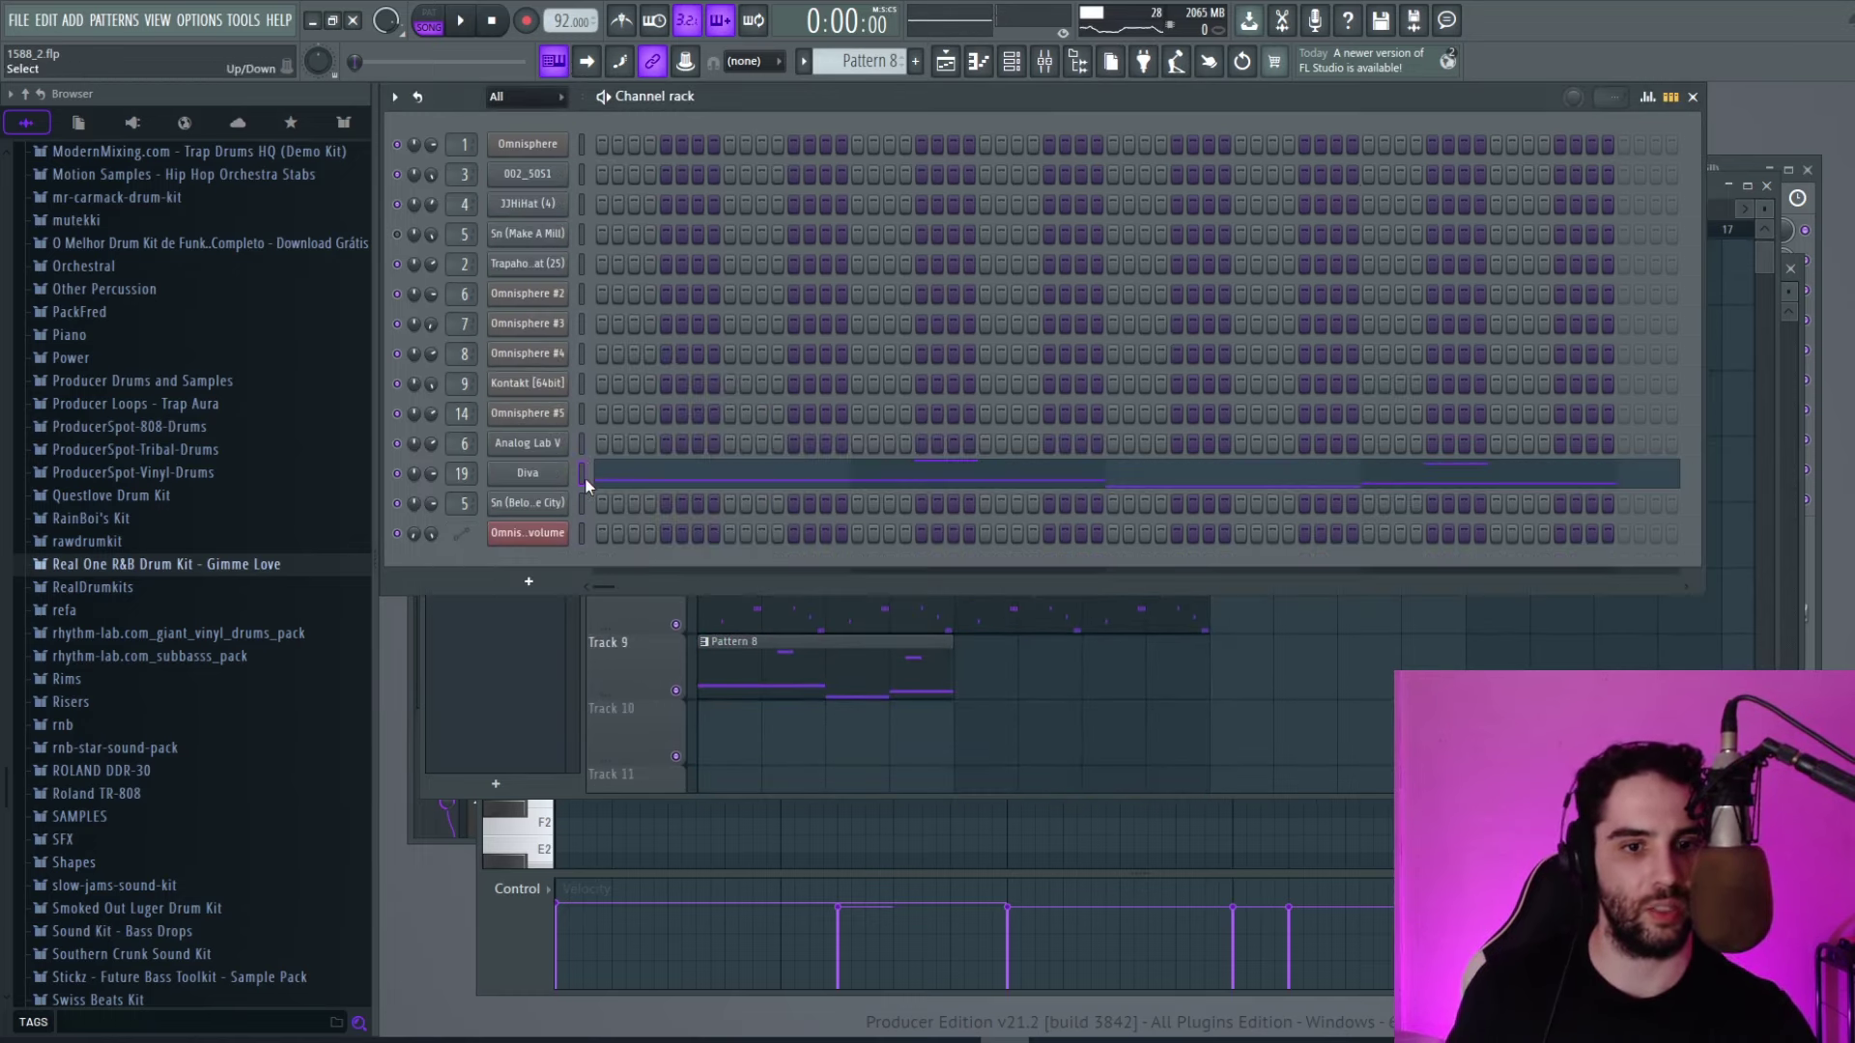
pyautogui.click(914, 61)
pyautogui.press('Return')
pyautogui.hotkey('ctrl', 'v')
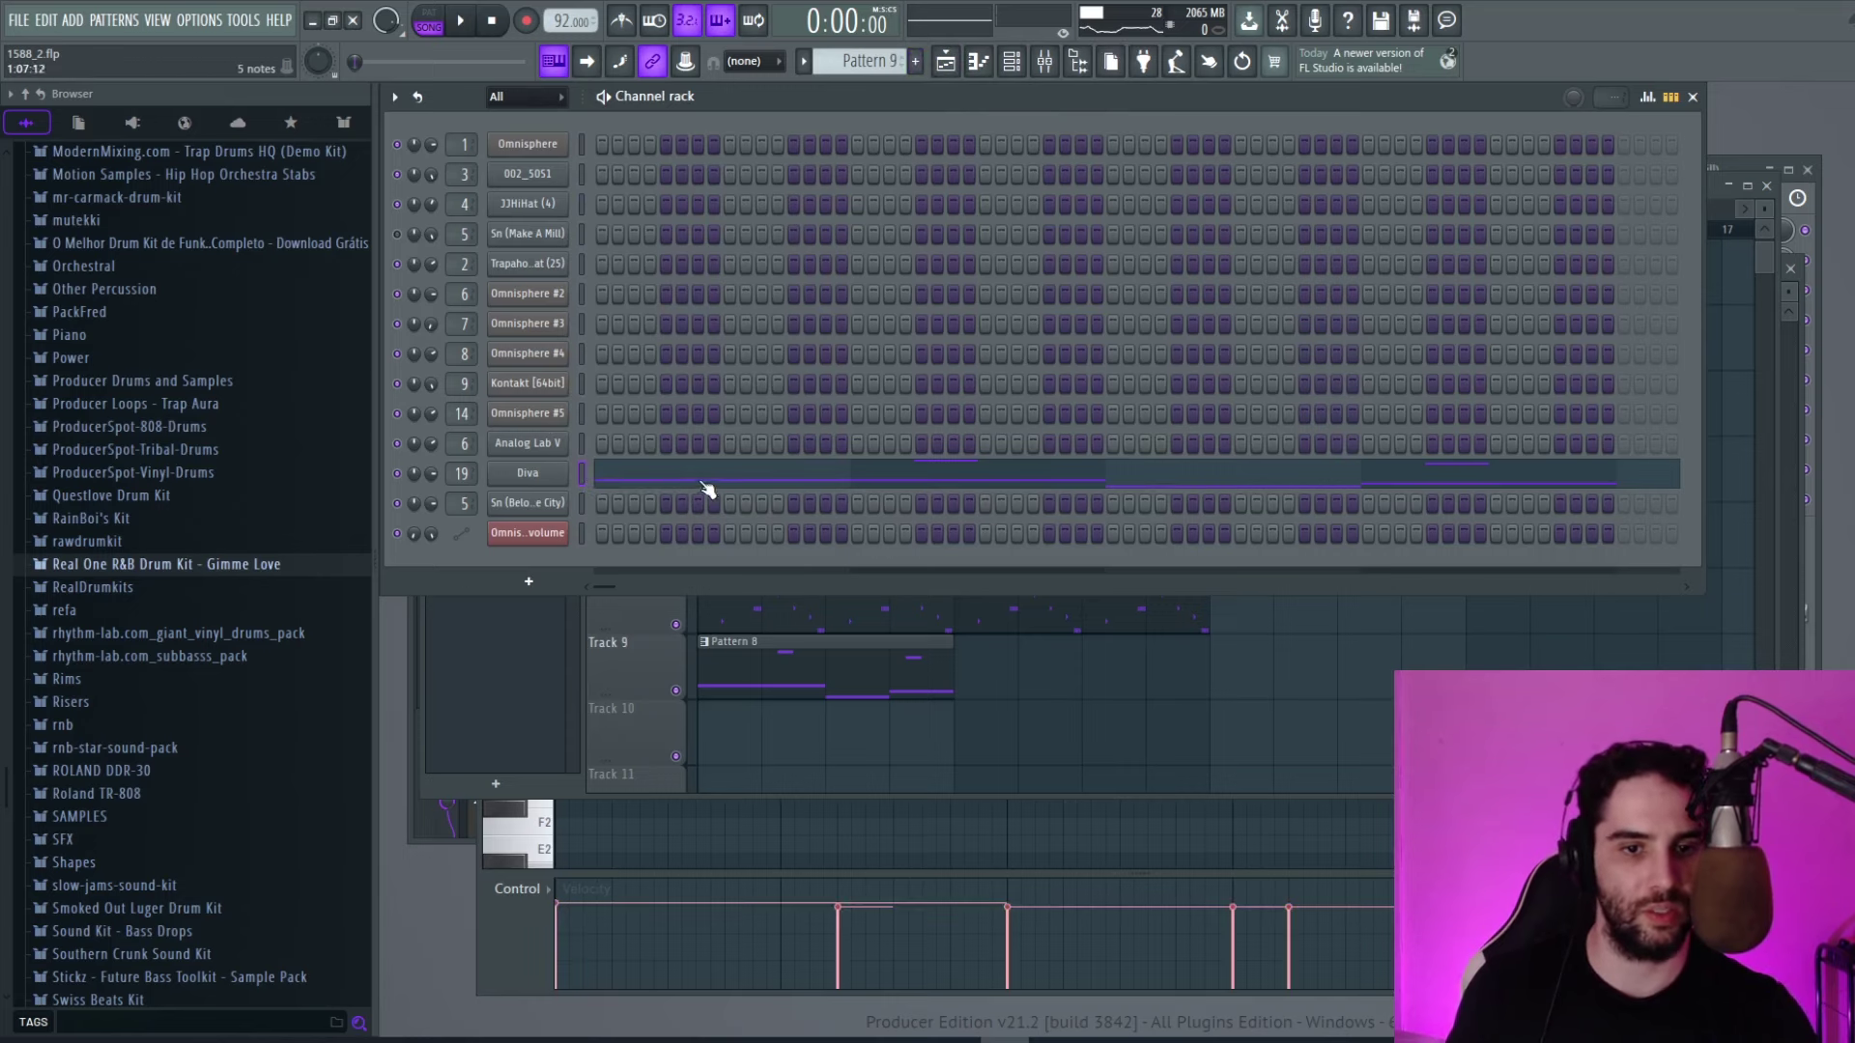
pyautogui.click(713, 484)
pyautogui.click(718, 493)
pyautogui.scroll(-3, 1002, 580)
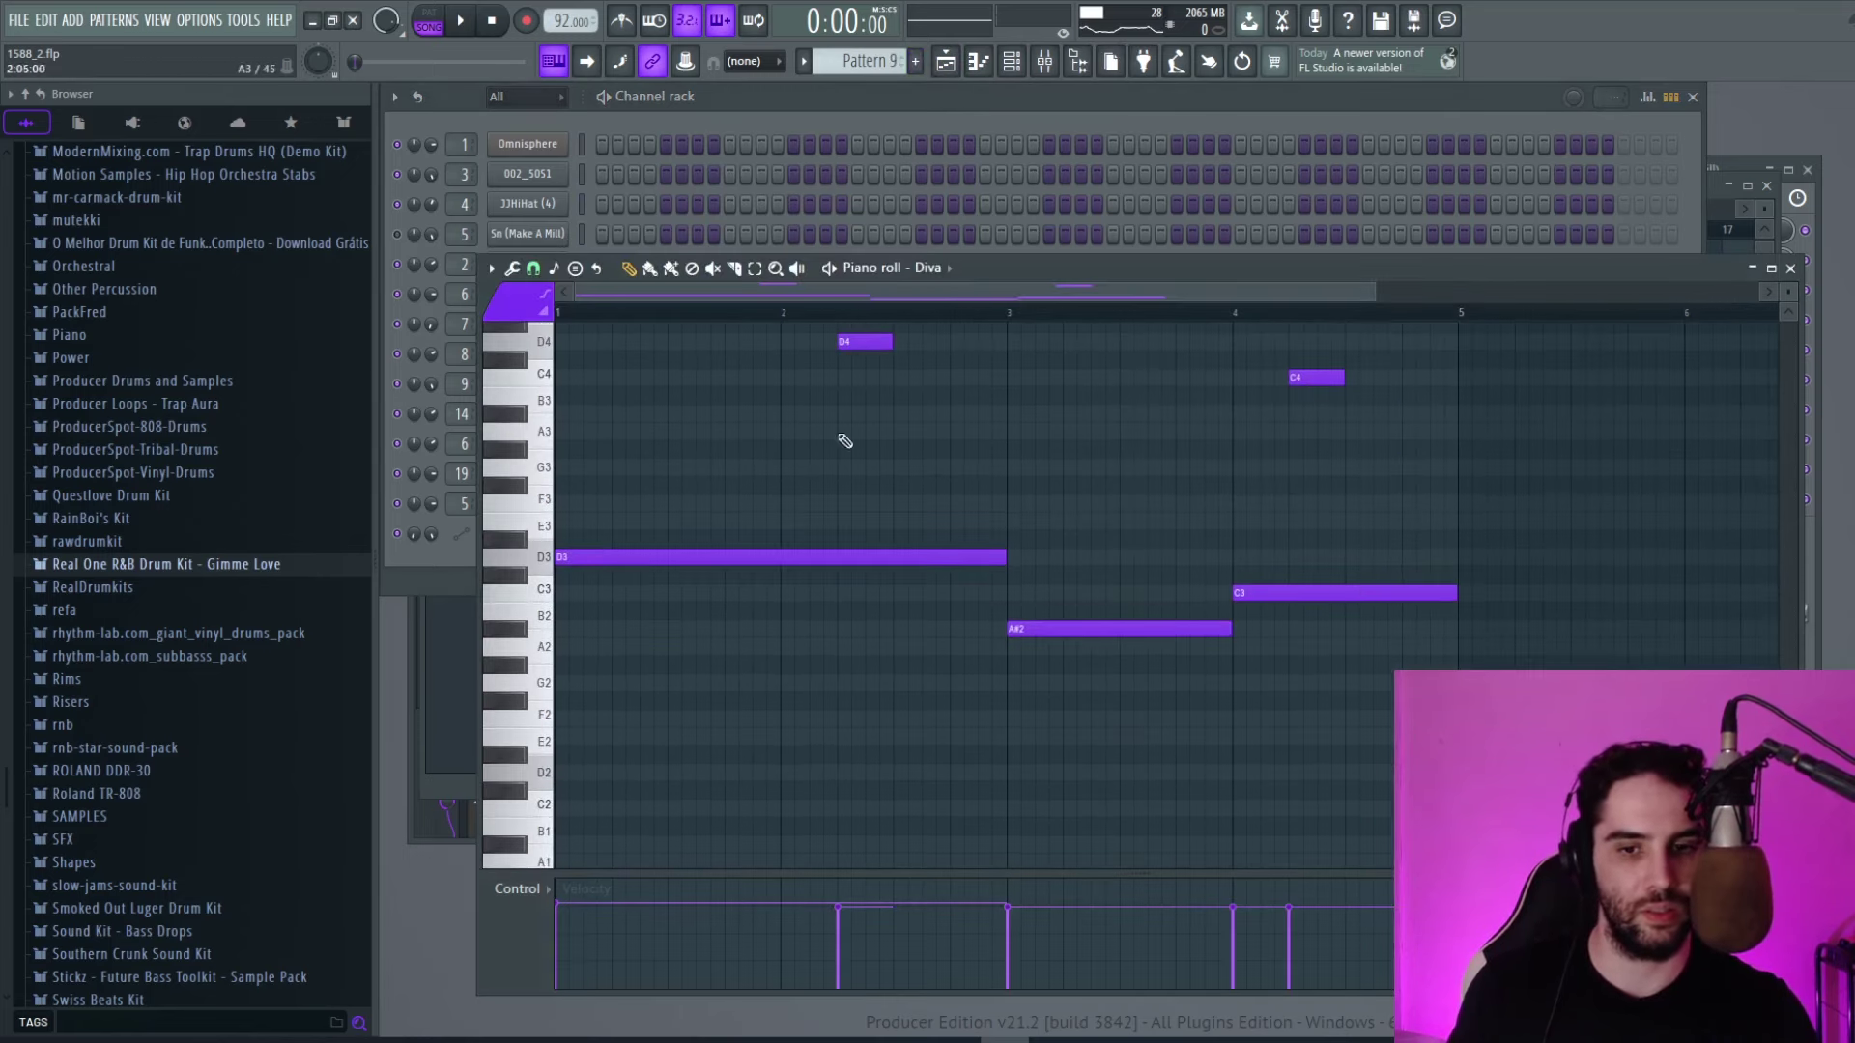
pyautogui.click(947, 69)
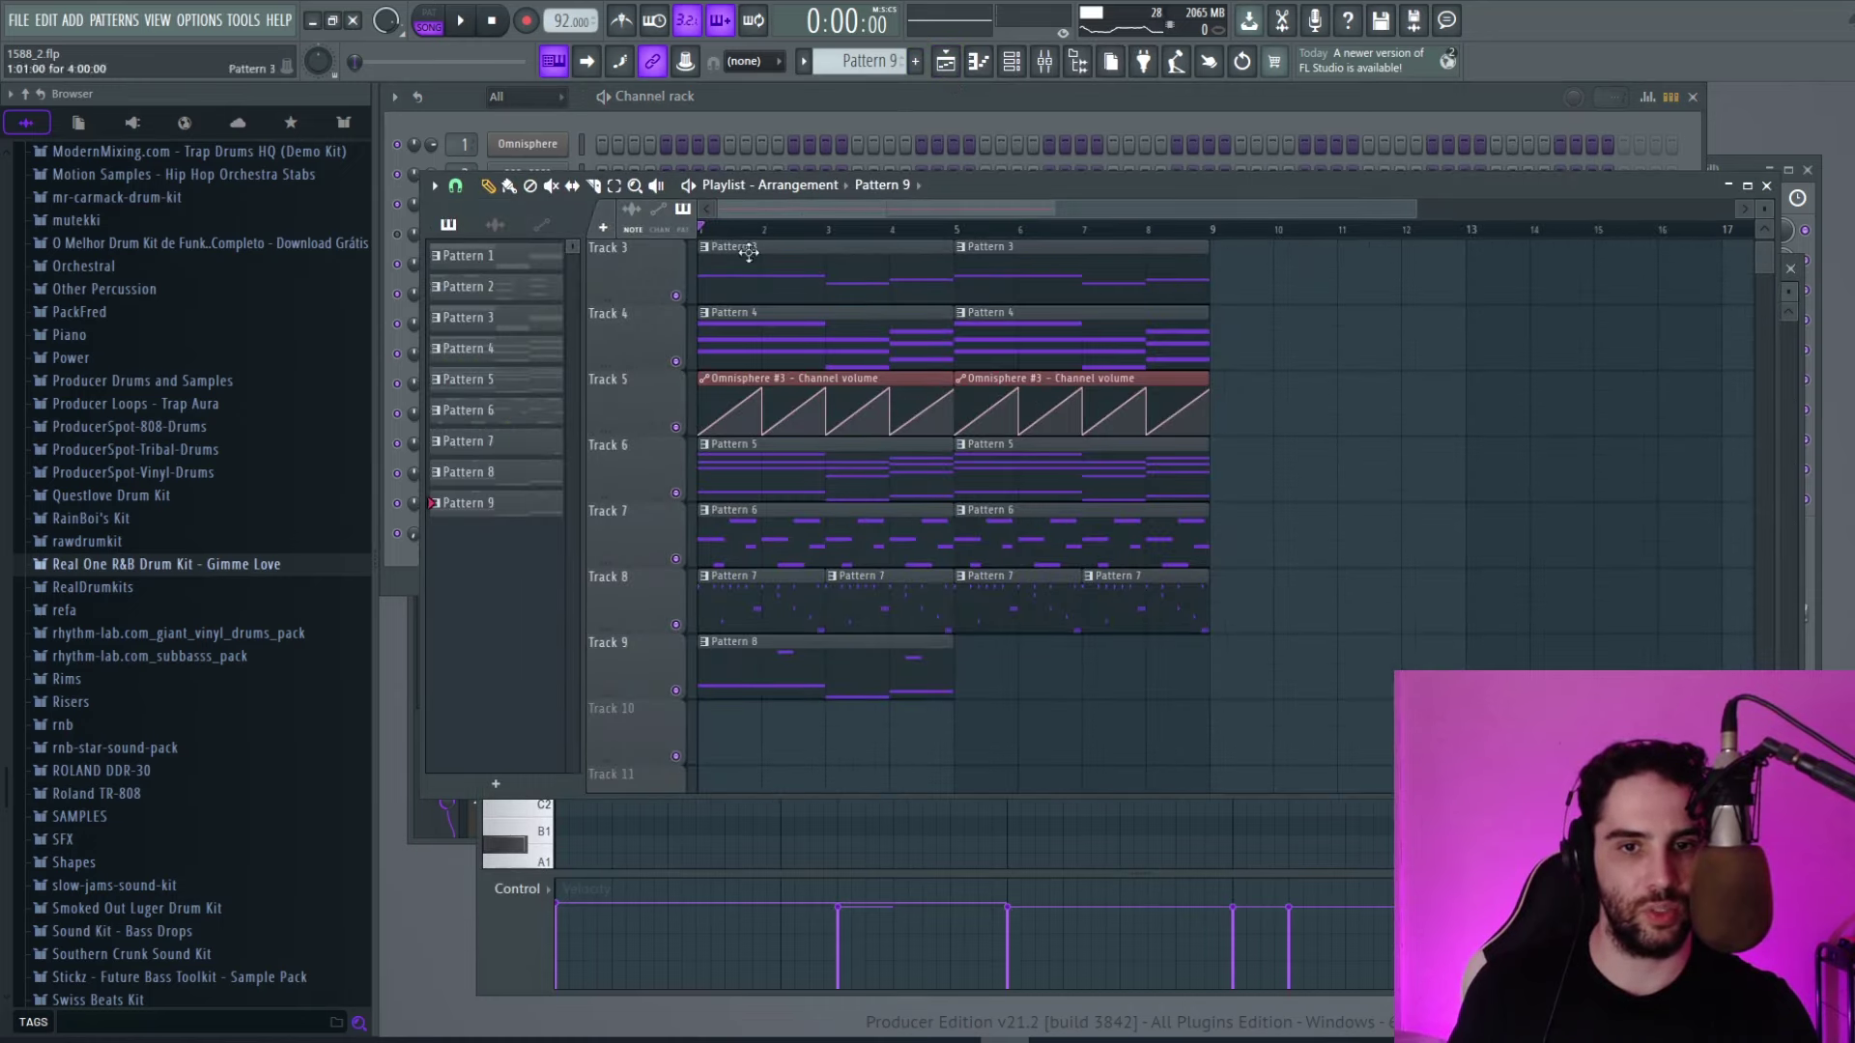
pyautogui.click(970, 736)
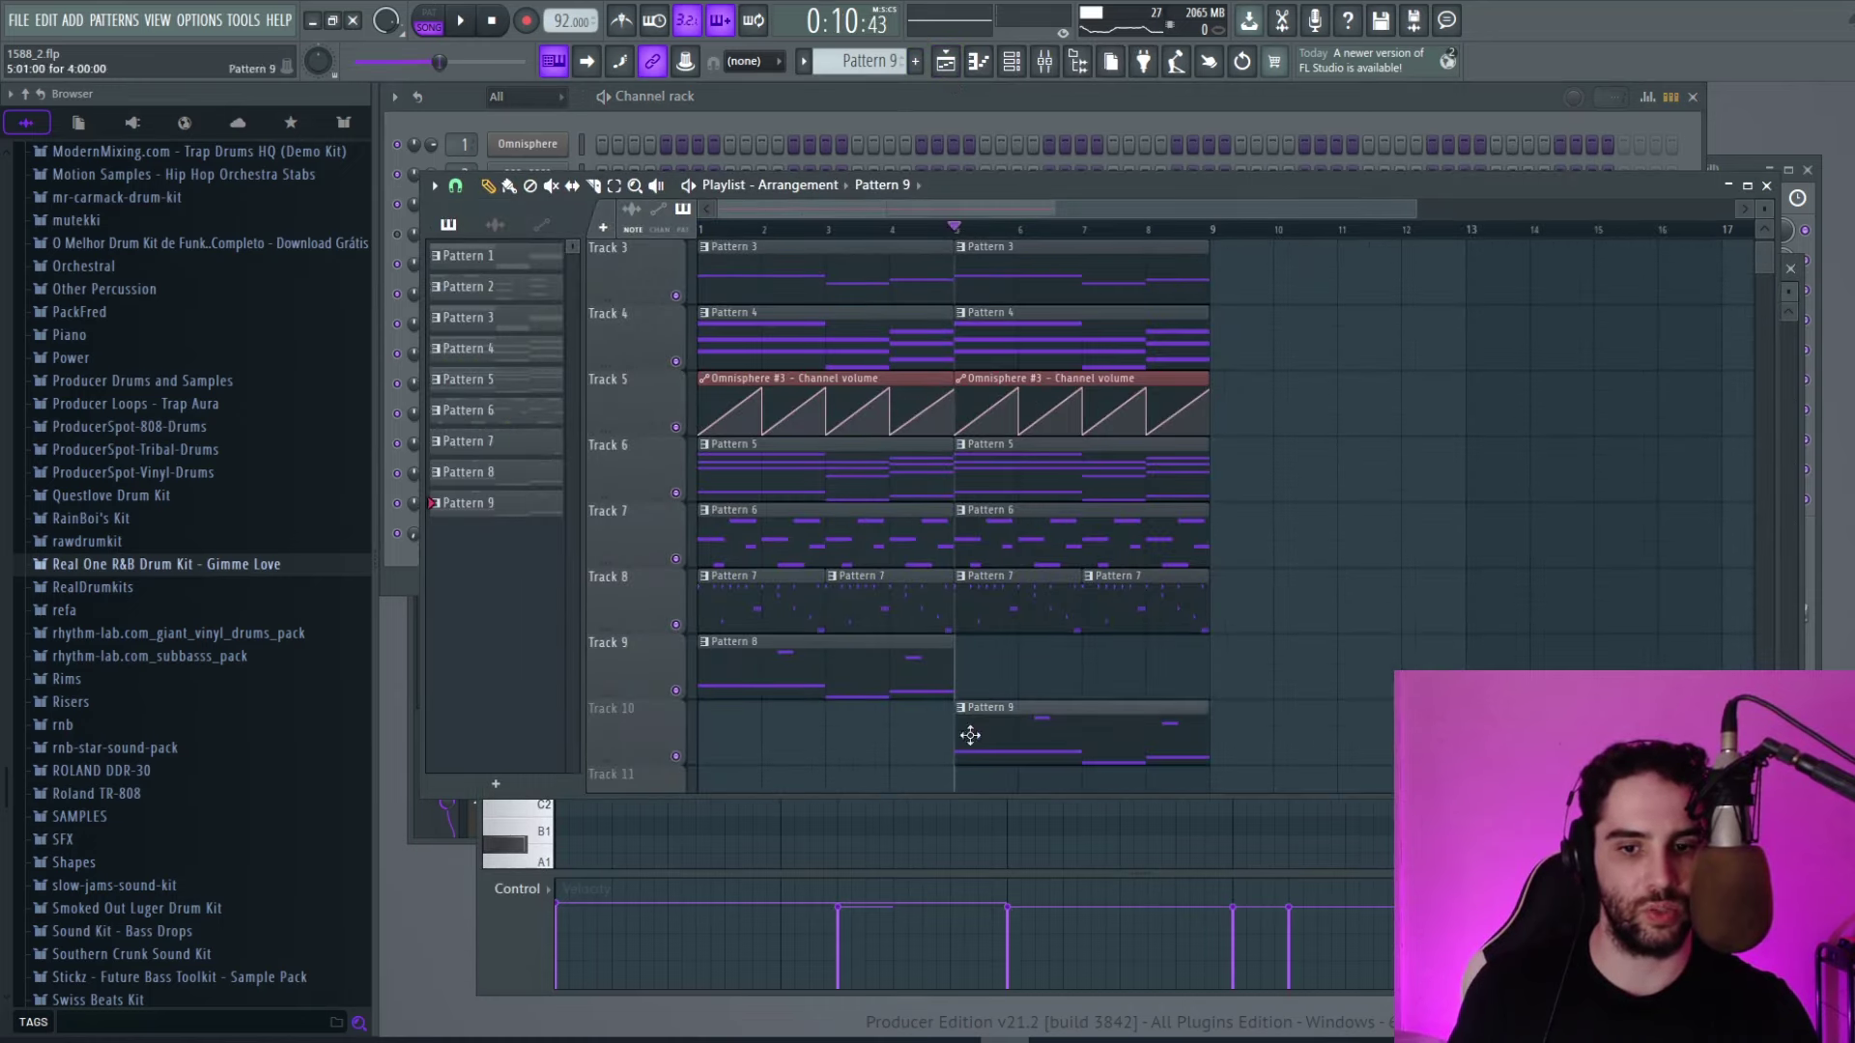
# Shorten Pattern 9's D3 and A#2 to two beats, delete the long C3, lower D4 and C4 one octave, and quantize.
pyautogui.doubleClick(1135, 699)
pyautogui.moveTo(866, 287); pyautogui.dragTo(717, 287)
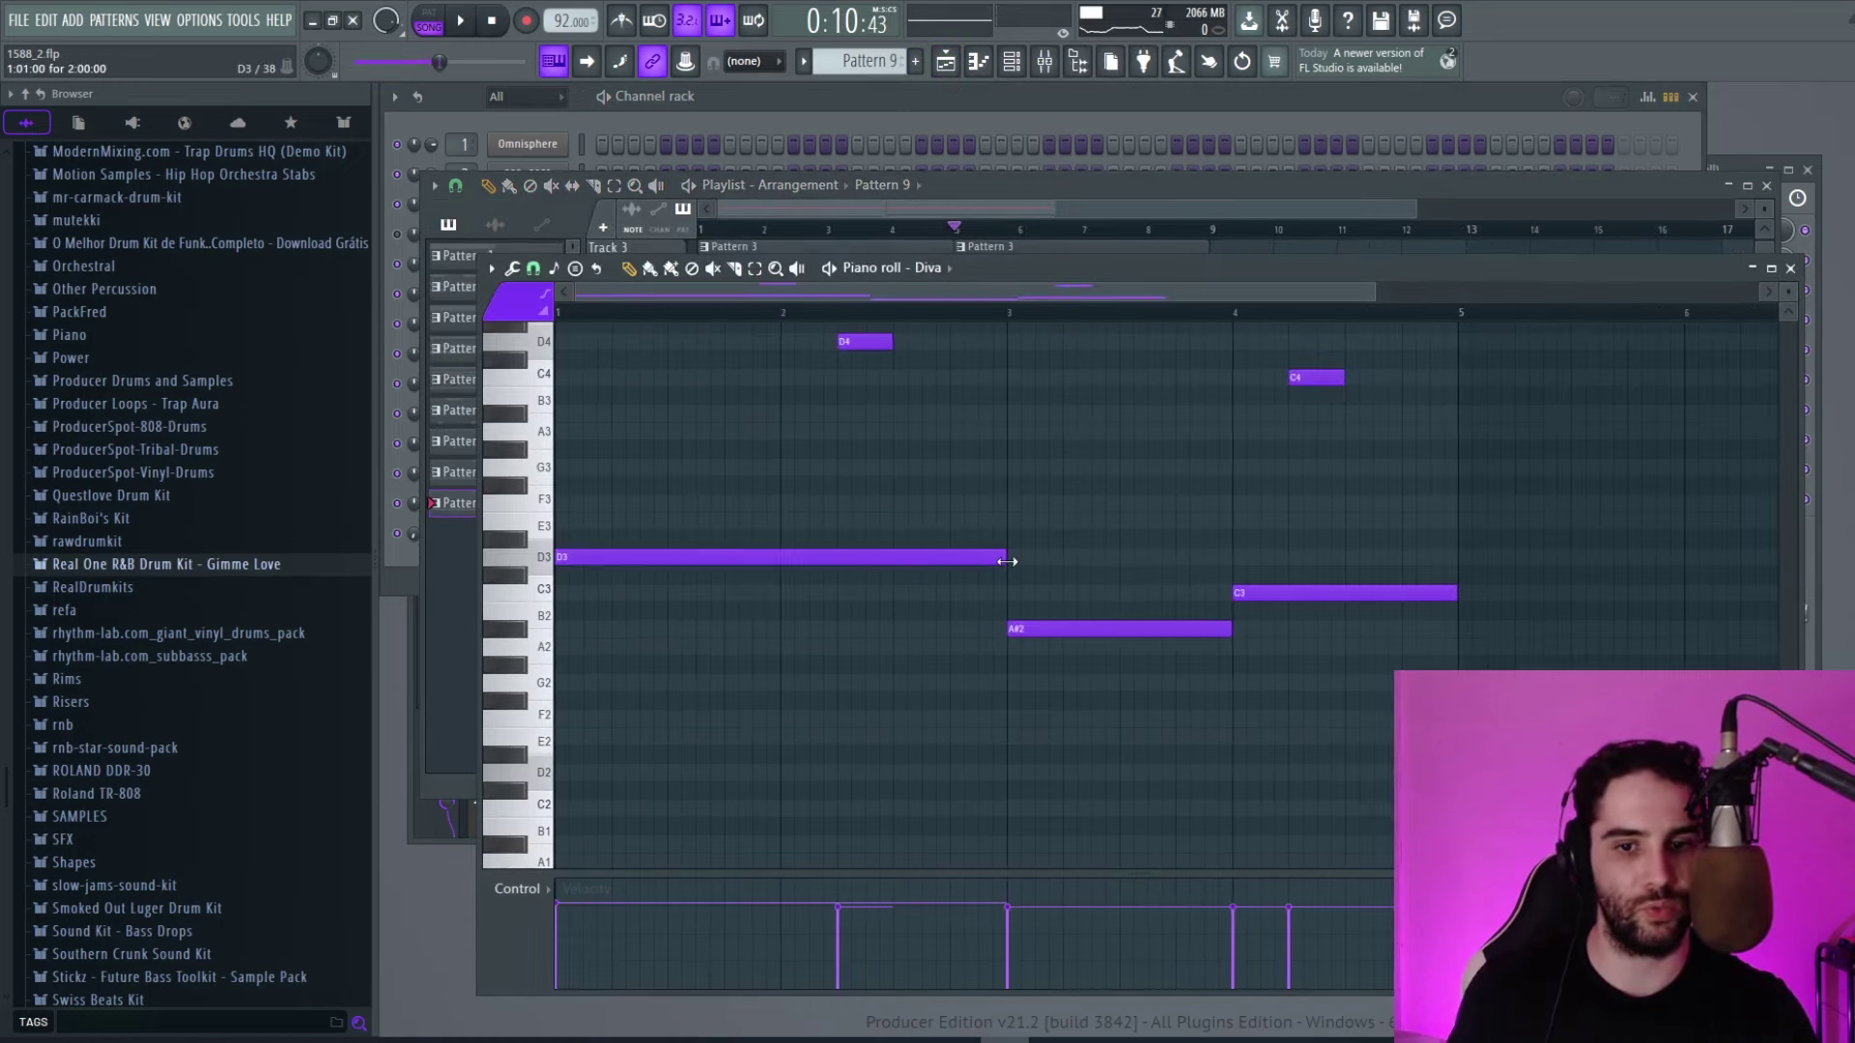
pyautogui.scroll(2, 724, 579)
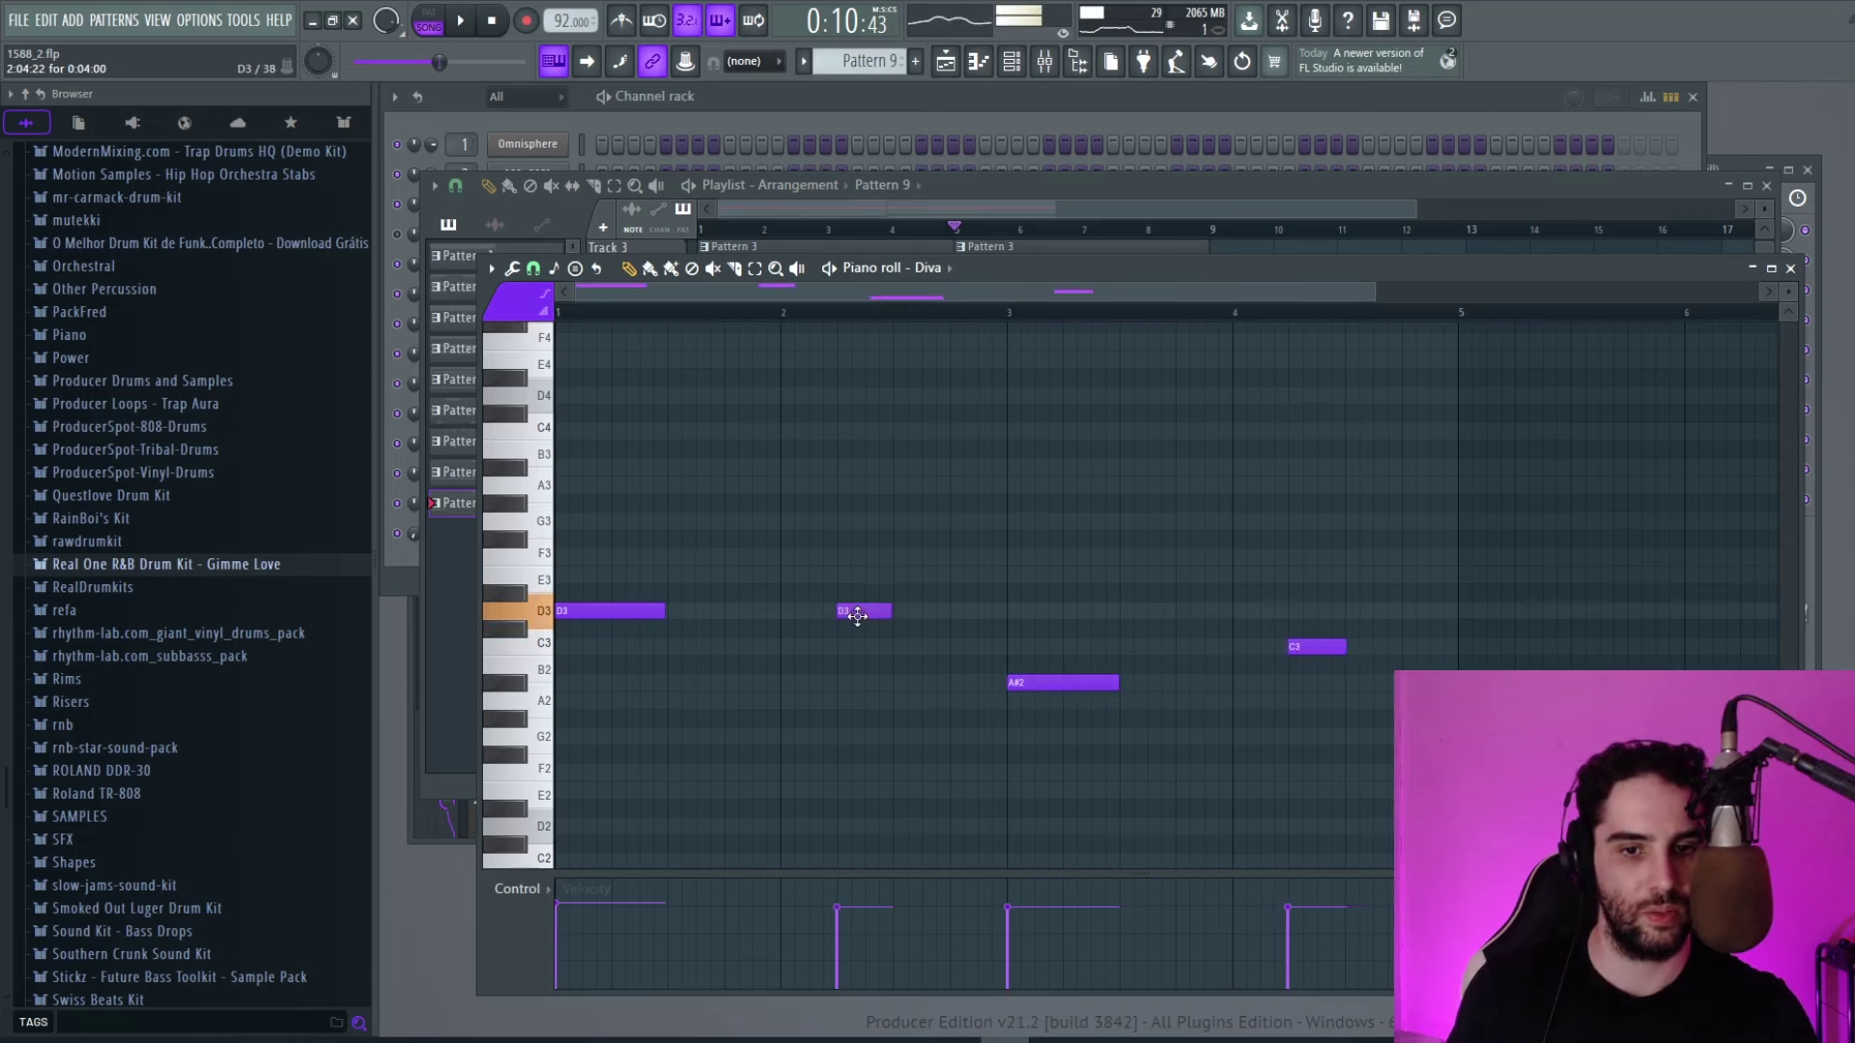
pyautogui.click(513, 269)
pyautogui.click(570, 415)
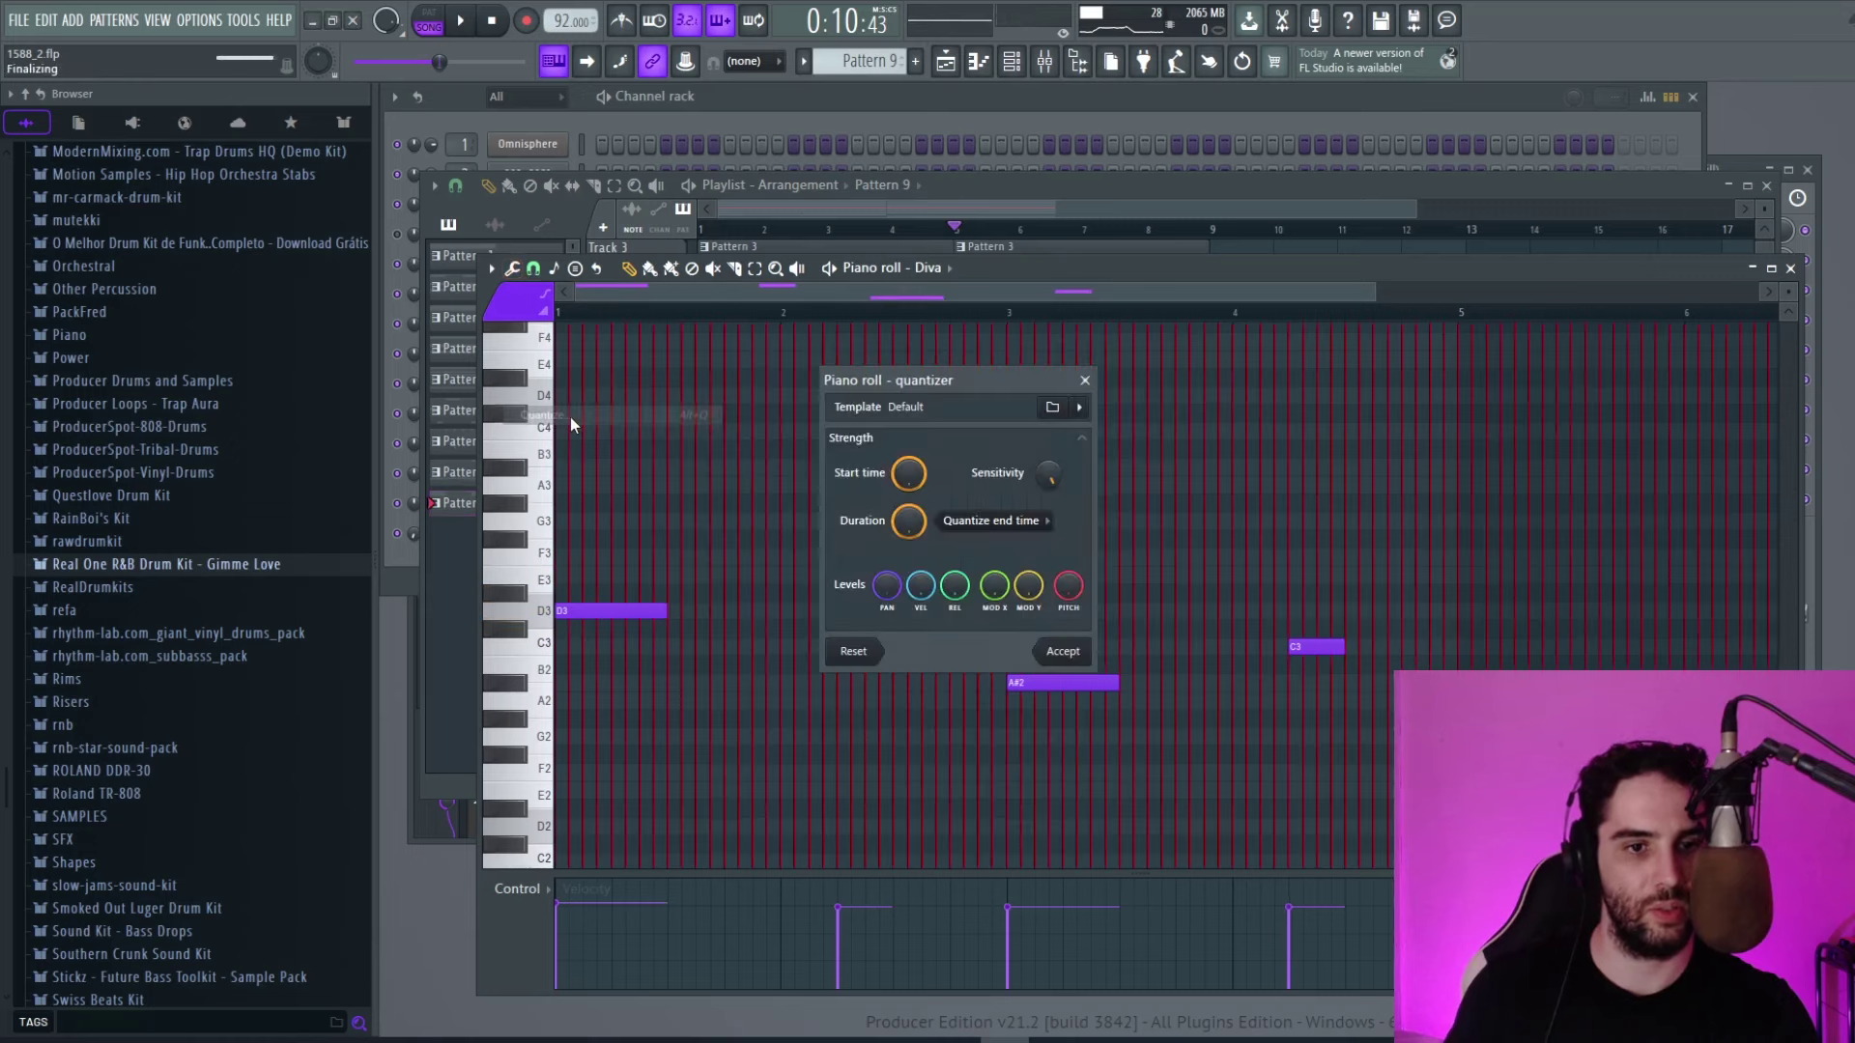
pyautogui.press('Return')
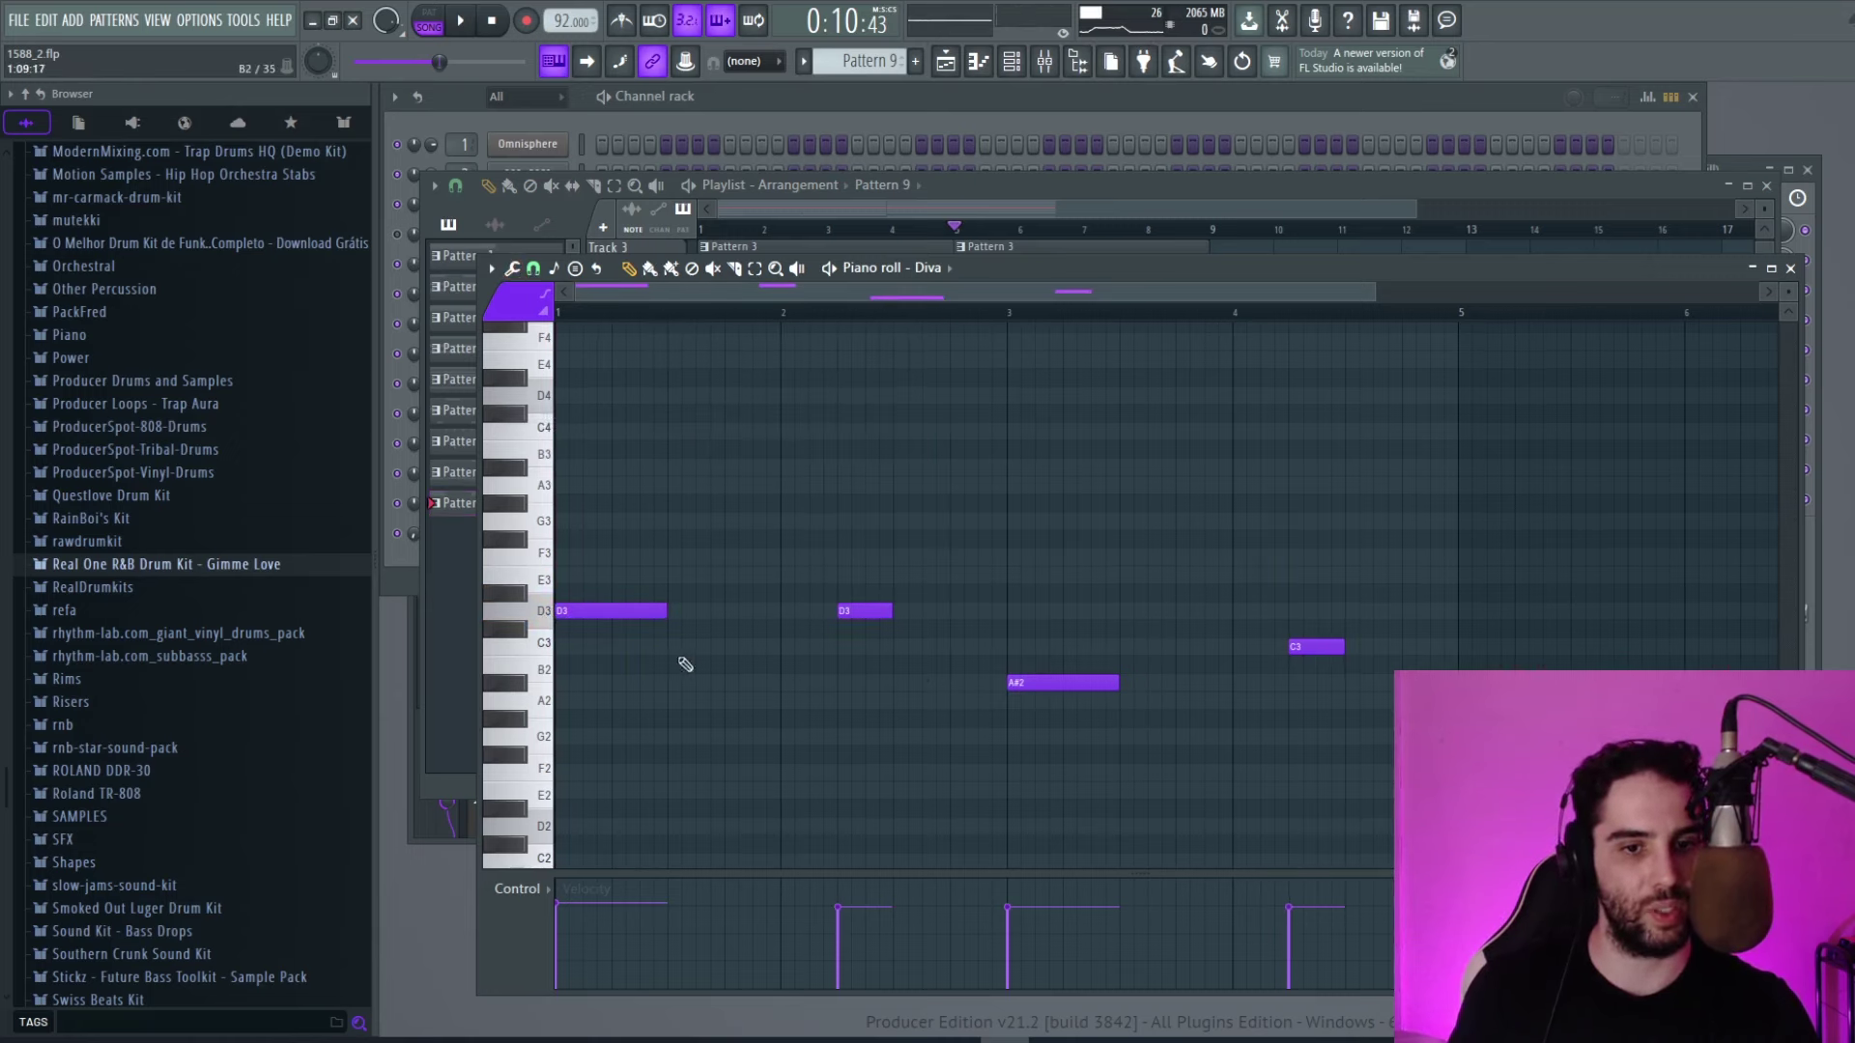
# Play from bar 5 and raise the velocities of the second D3, A#2 and C3 notes to match the first D3.
pyautogui.press('space')
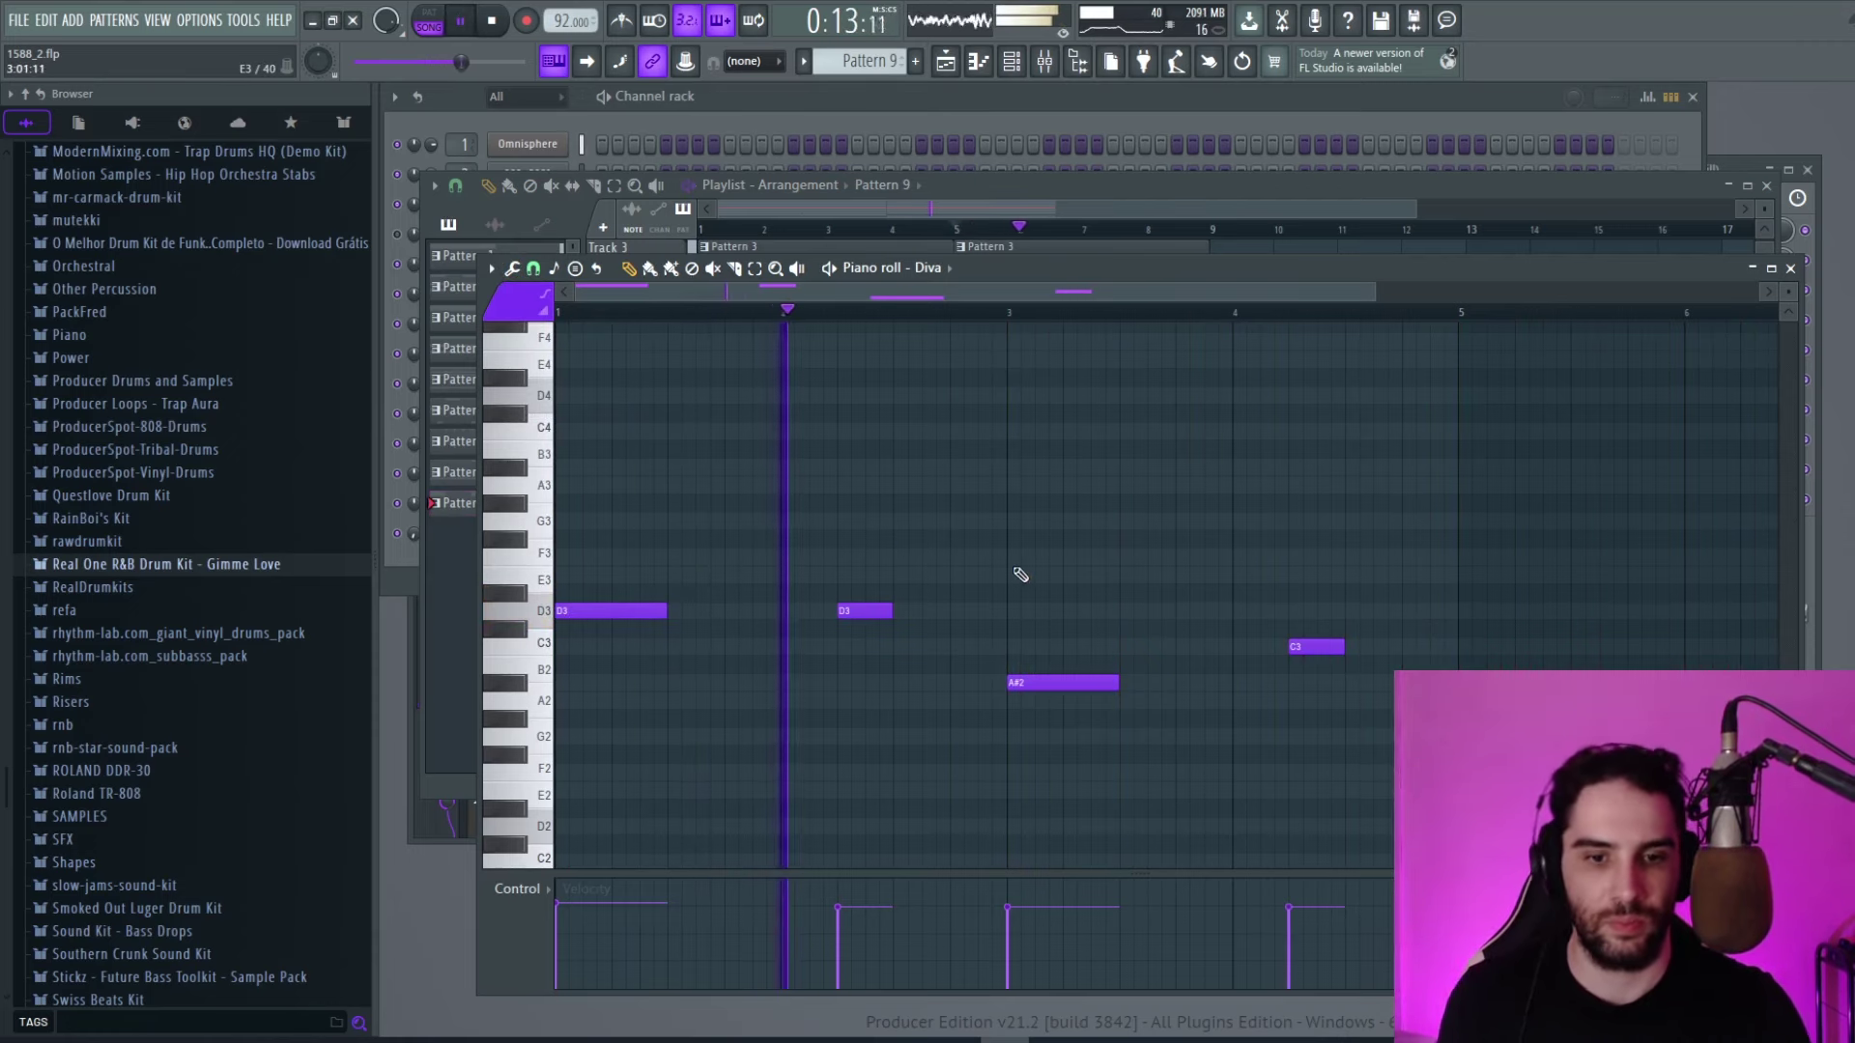
pyautogui.click(1291, 901)
pyautogui.click(838, 902)
pyautogui.click(1008, 903)
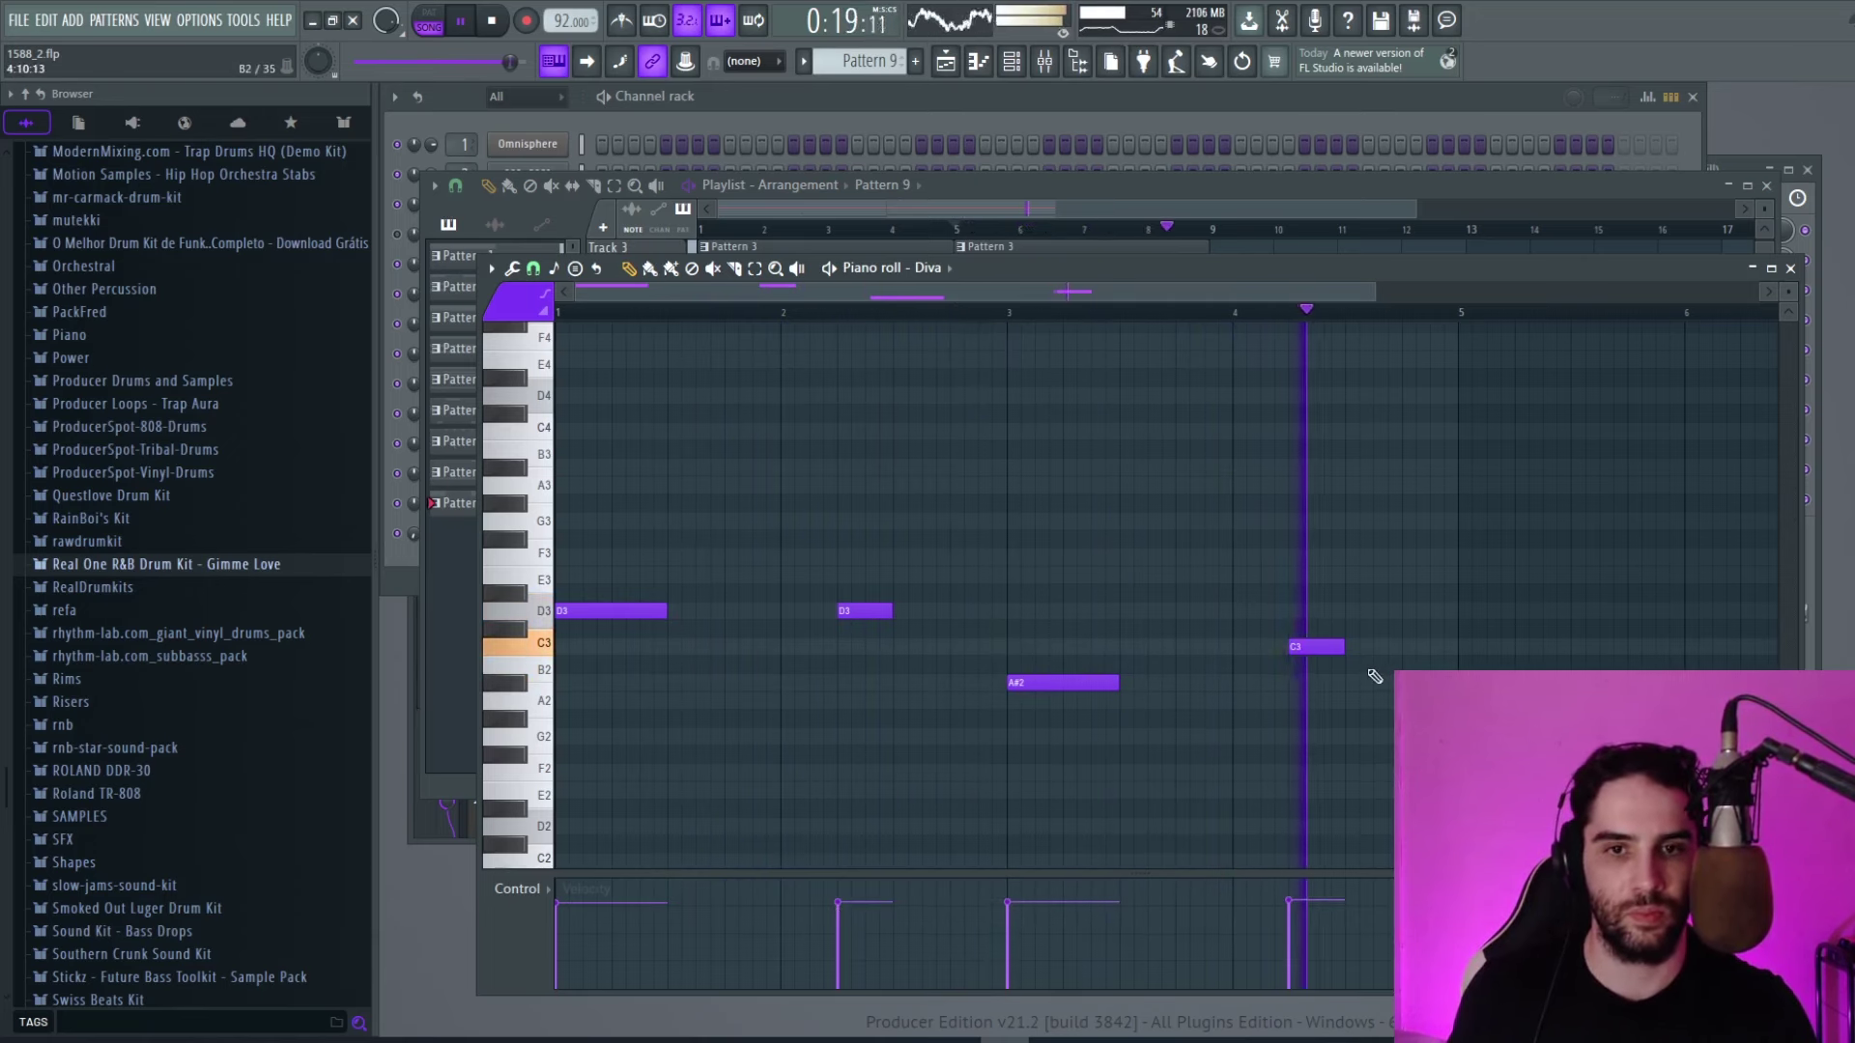
# Stop playback, switch the piano roll to Pattern 8's Diva notes, and play the arrangement from the beginning.
pyautogui.press('space')
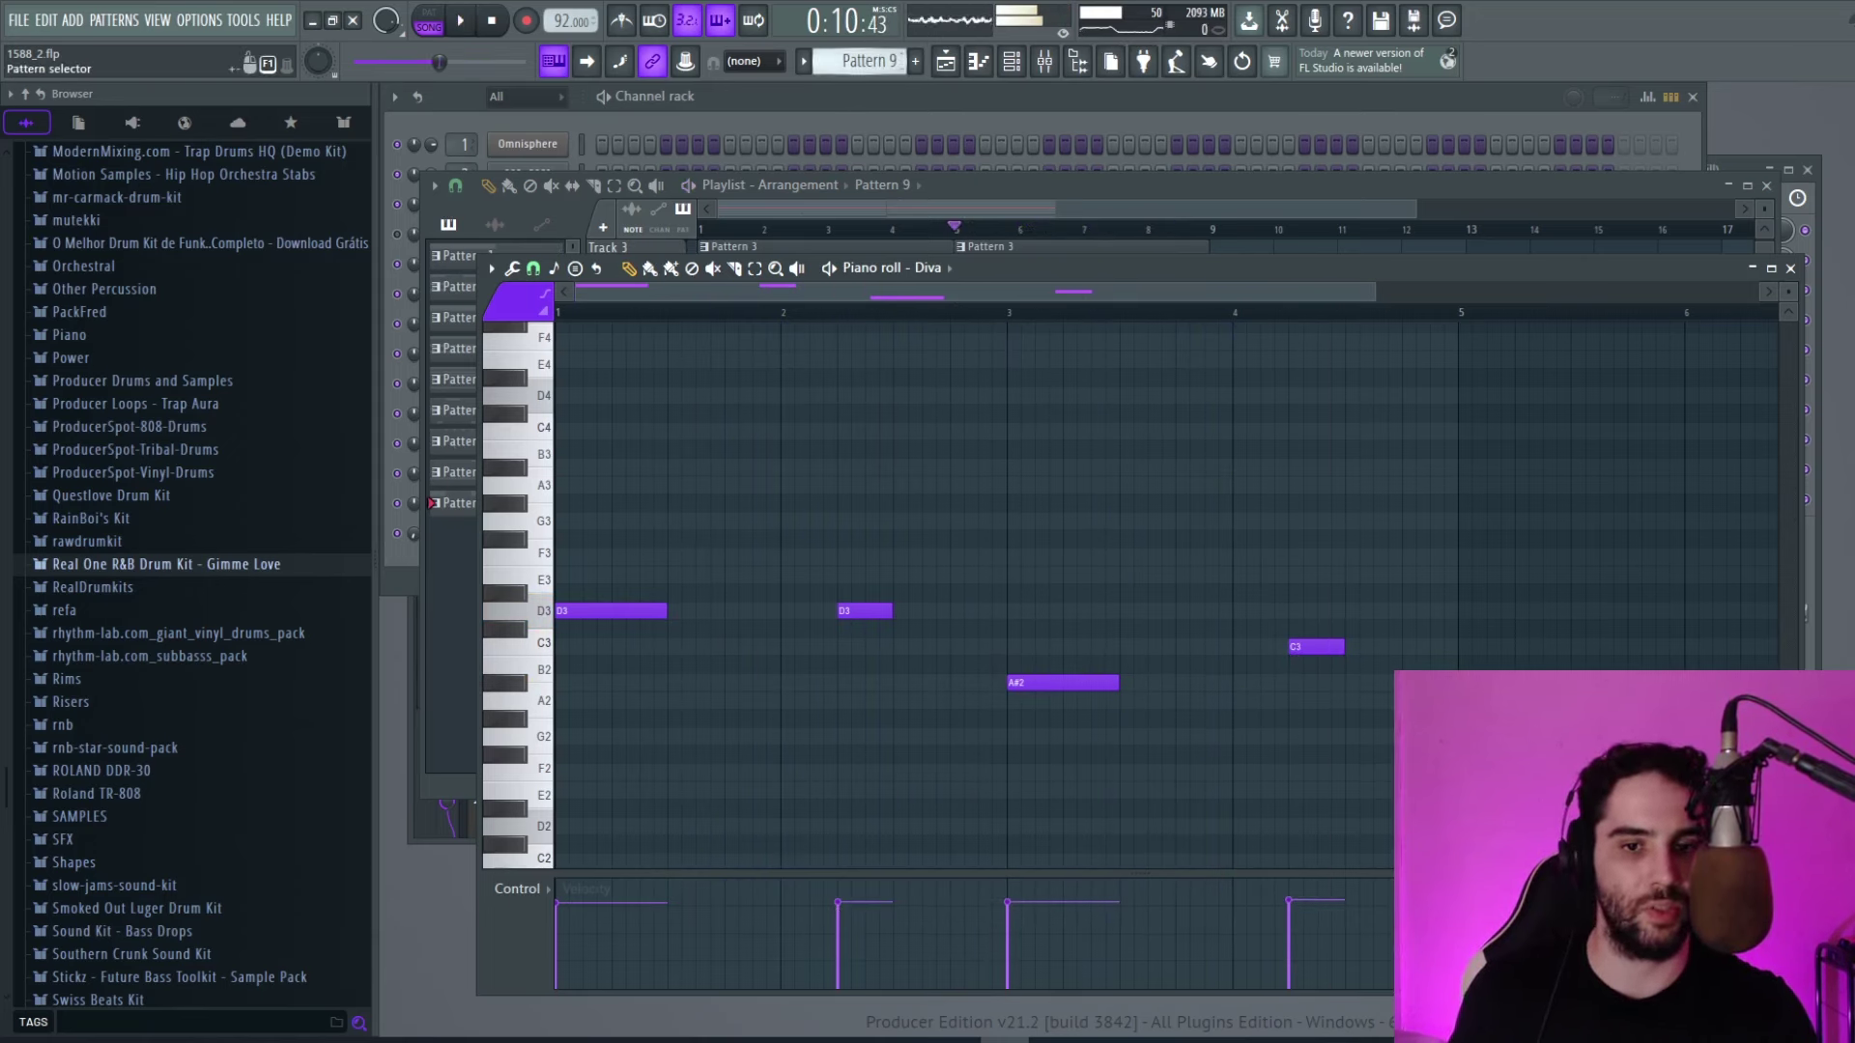
pyautogui.scroll(1, 859, 61)
pyautogui.scroll(1, 1012, 474)
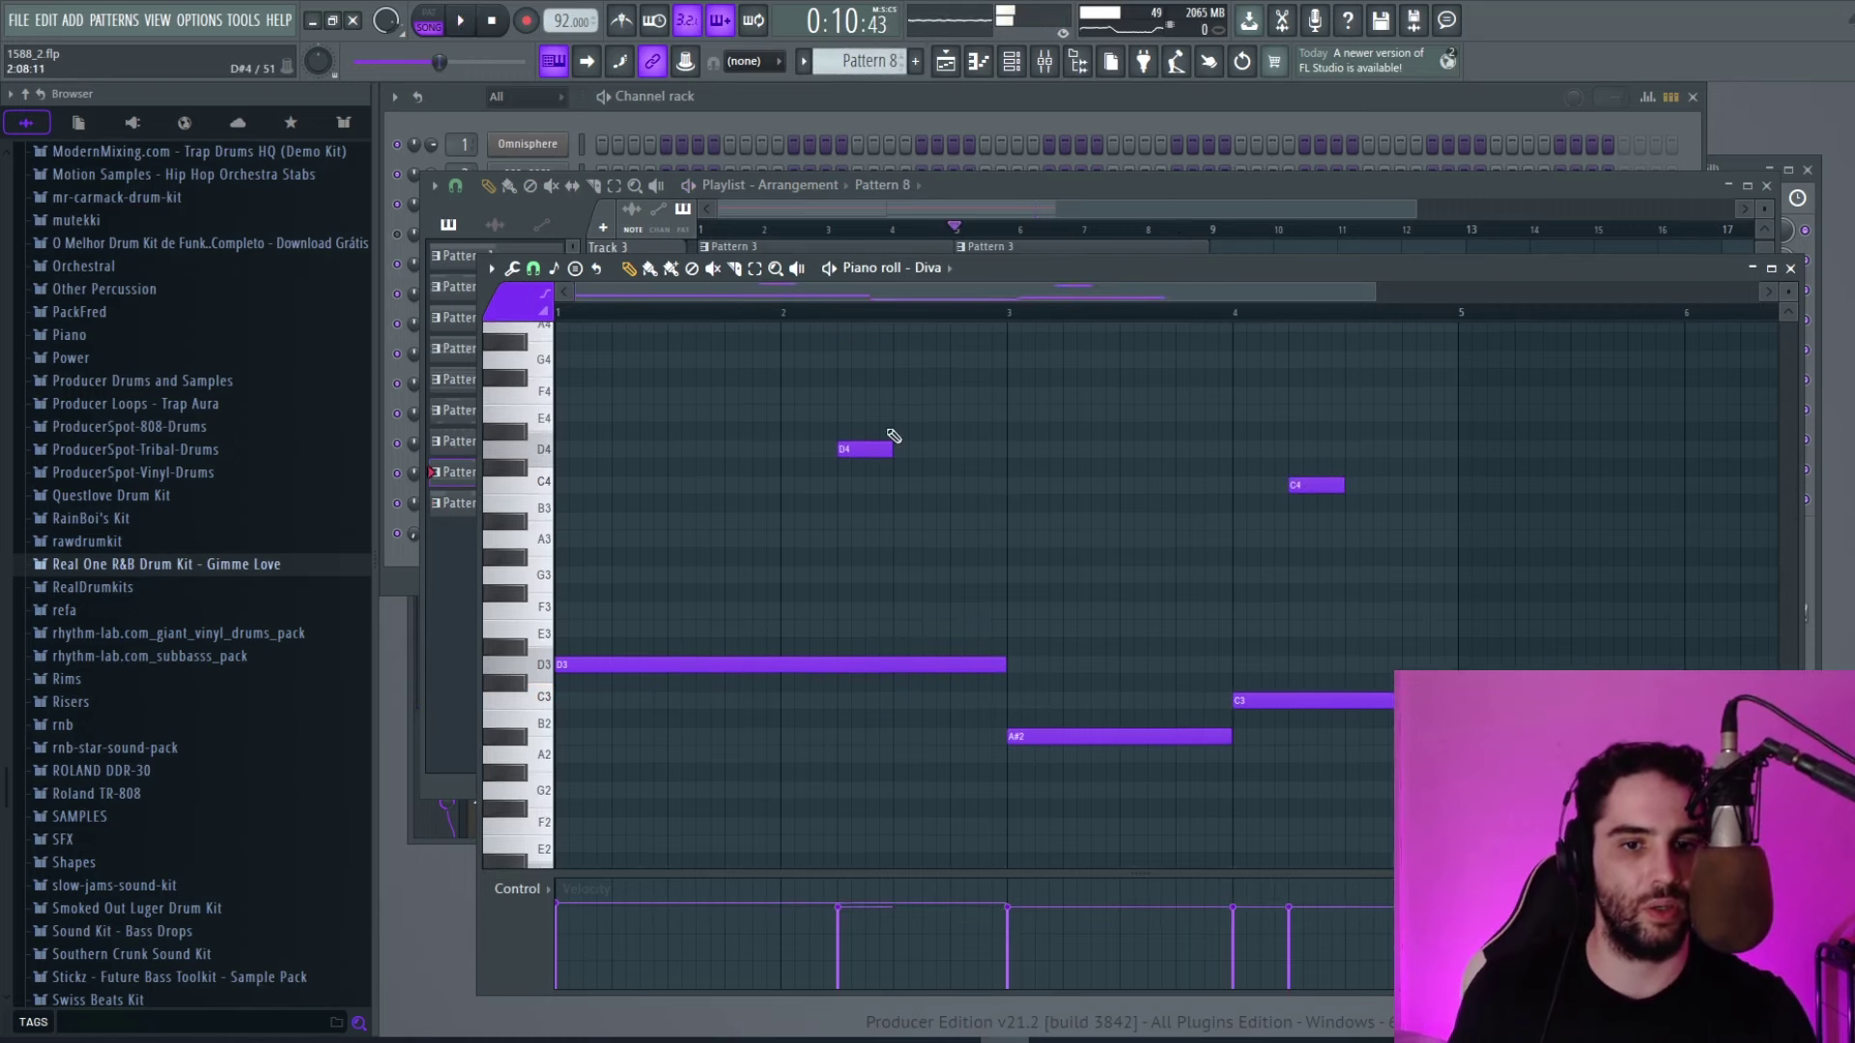
pyautogui.click(494, 22)
pyautogui.press('space')
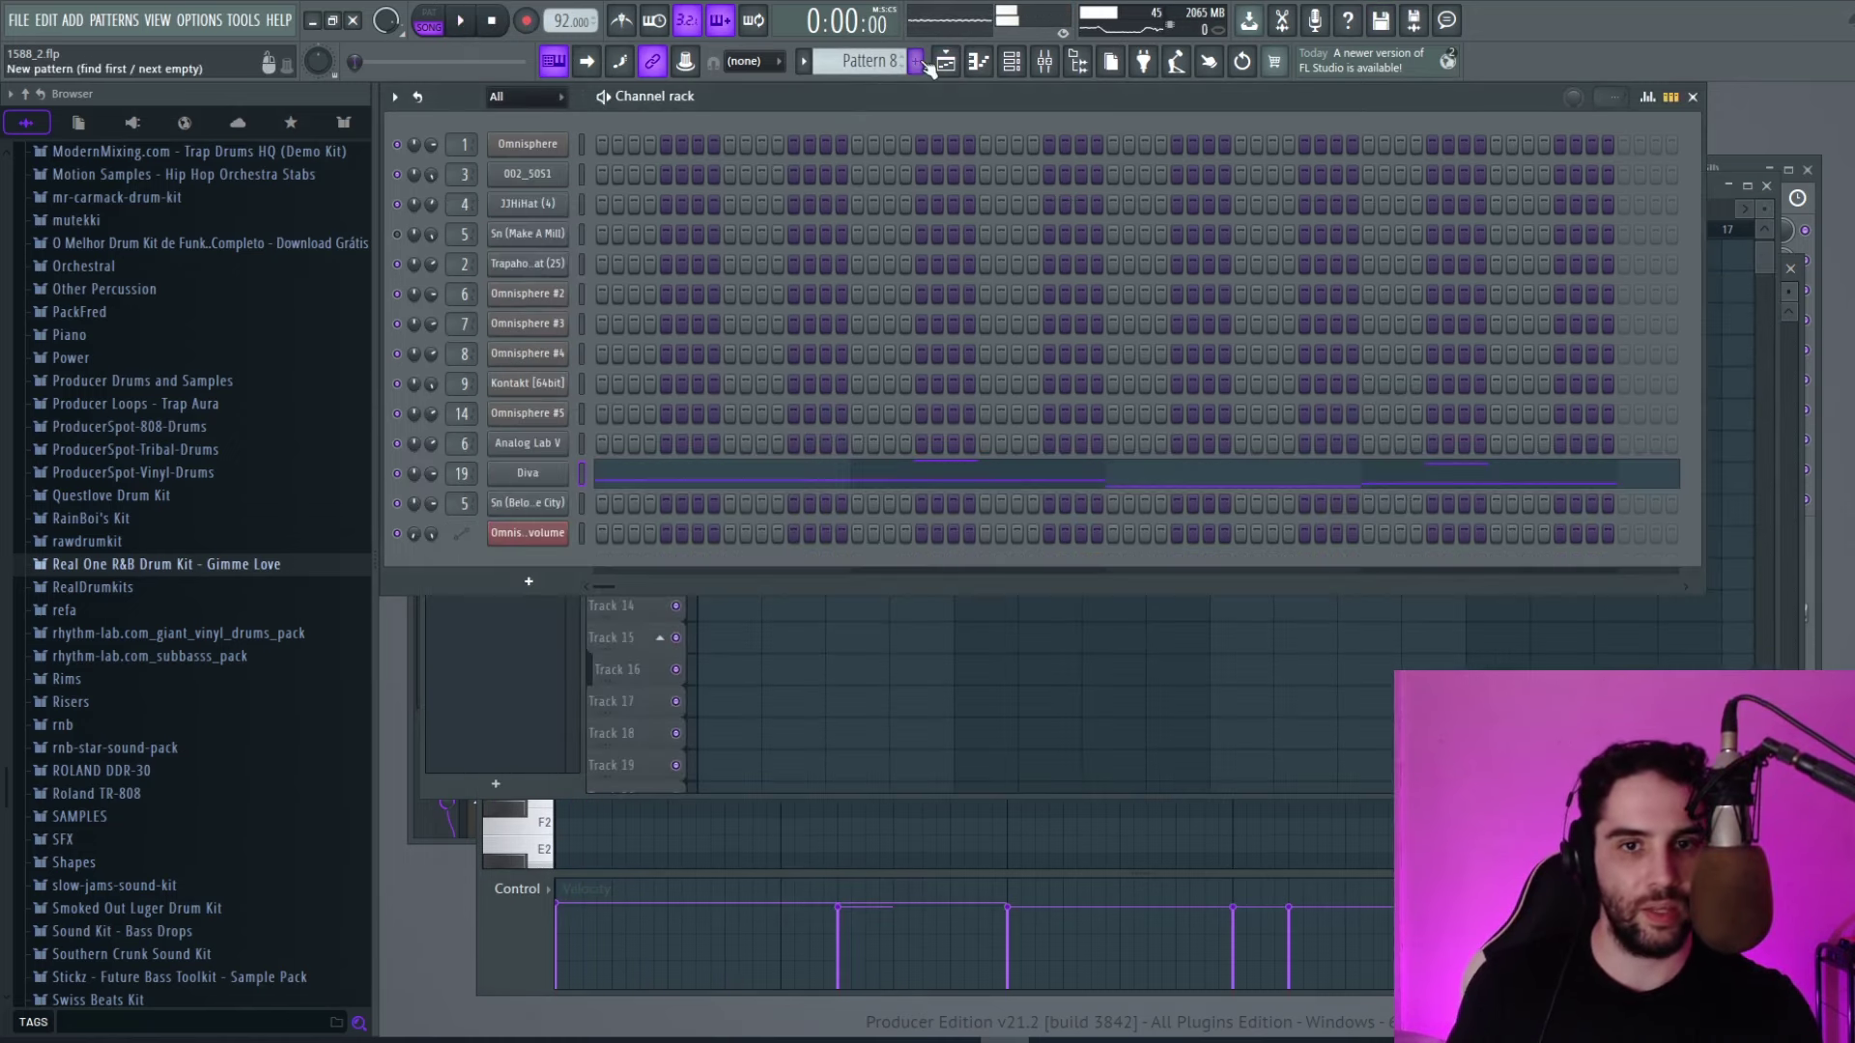
# Create Pattern 10 with a Trapaho..at (25) hit on its first step and place it at bar 1 on Track 11.
pyautogui.click(918, 62)
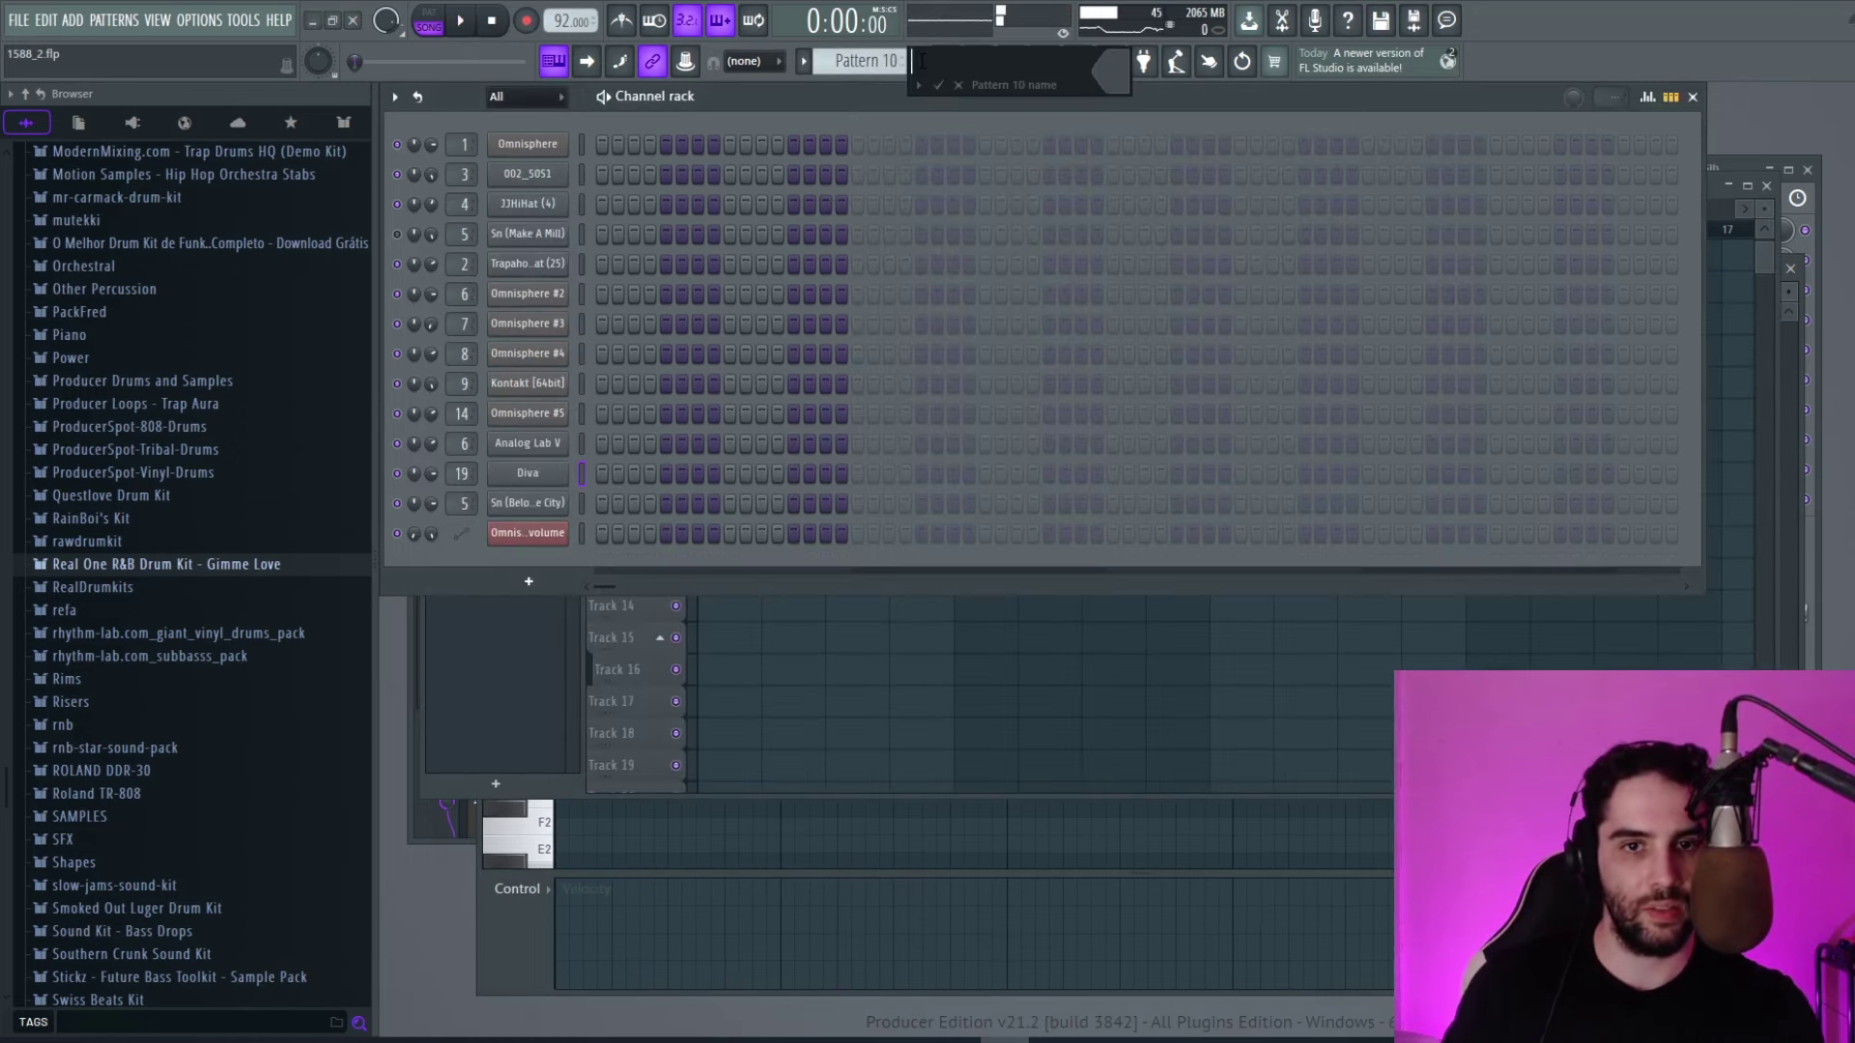
pyautogui.press('Return')
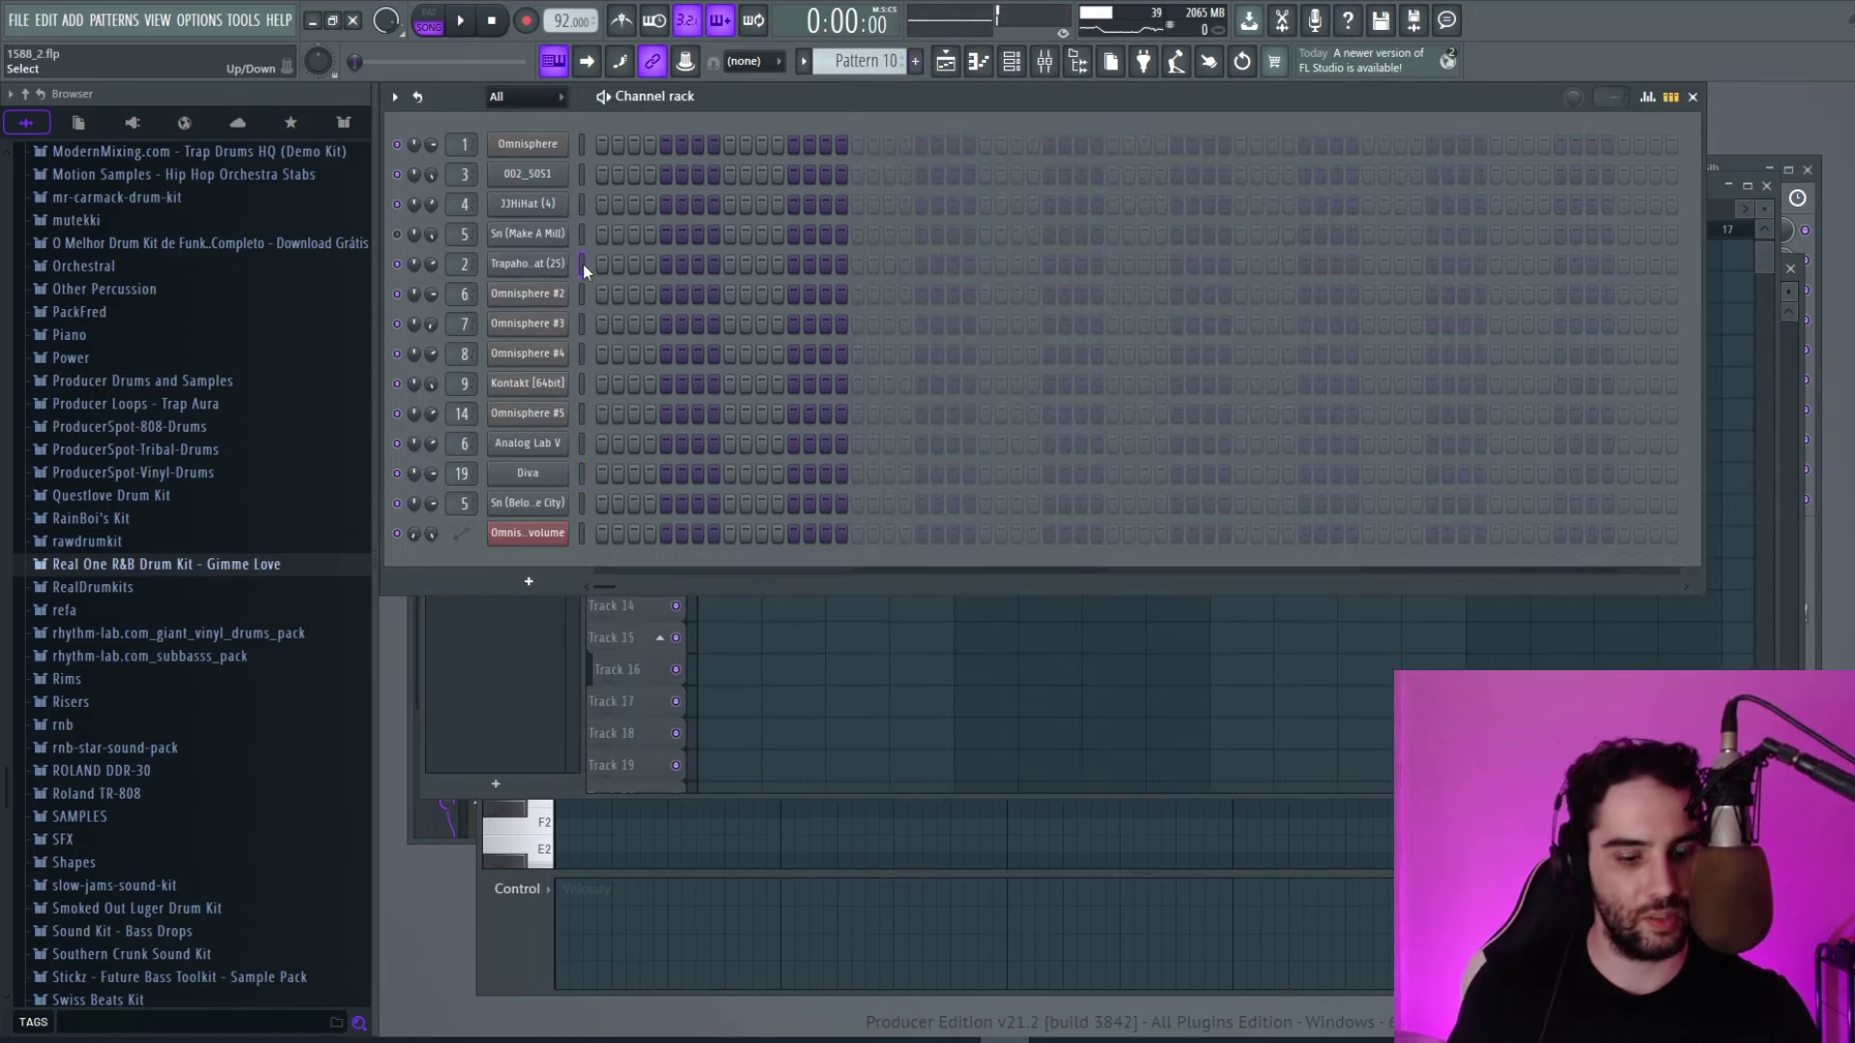
pyautogui.click(948, 63)
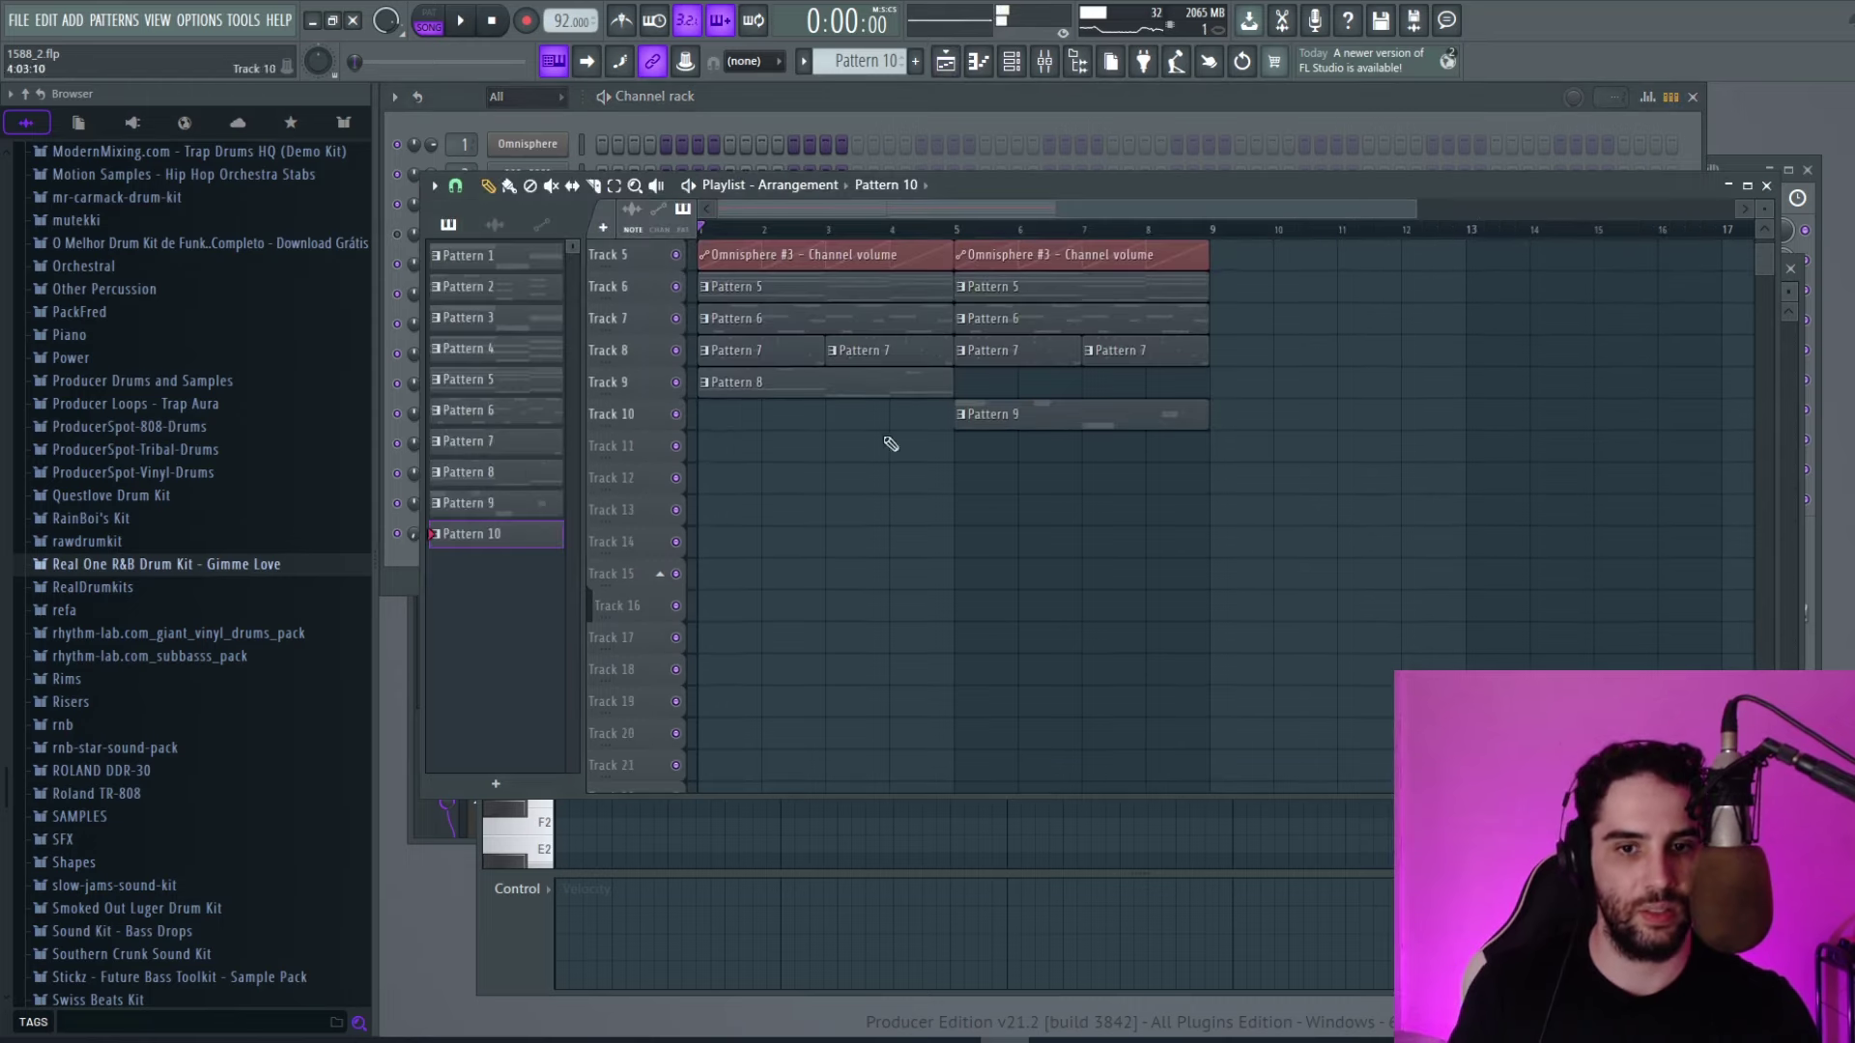
pyautogui.scroll(2, 665, 445)
pyautogui.click(960, 64)
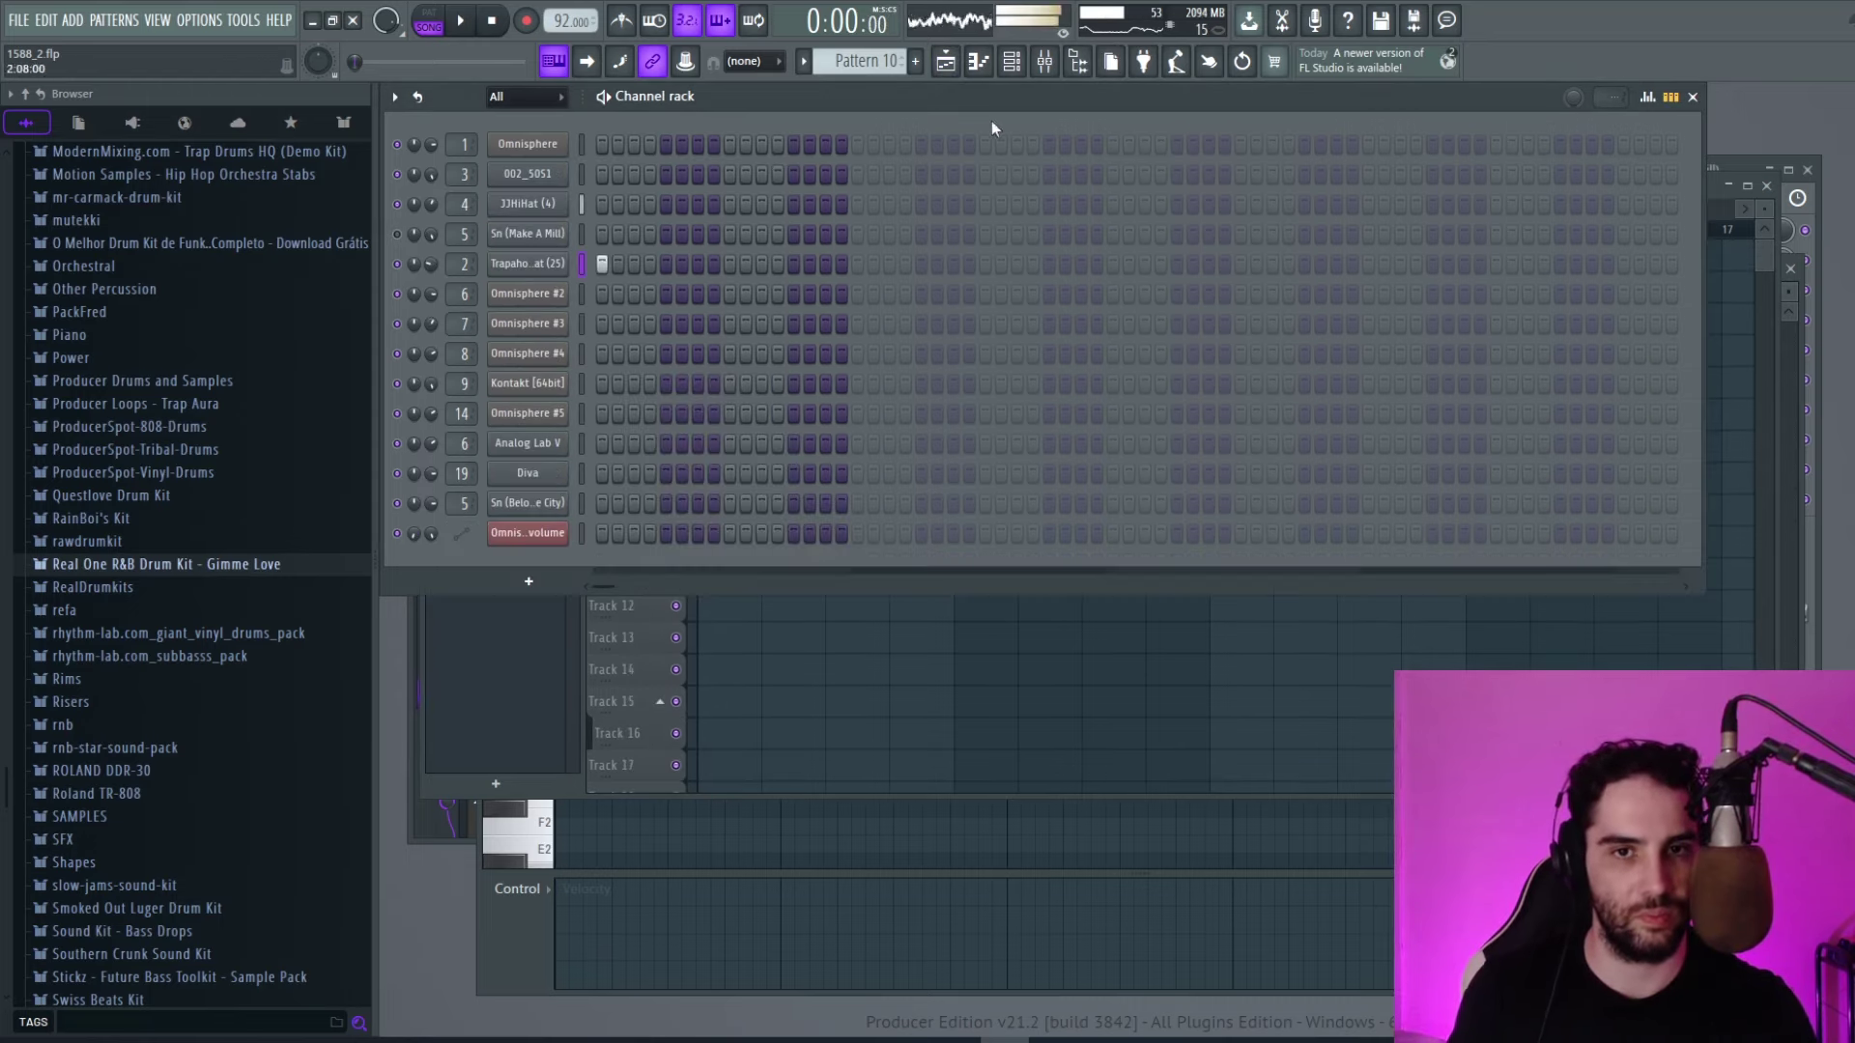
pyautogui.click(961, 63)
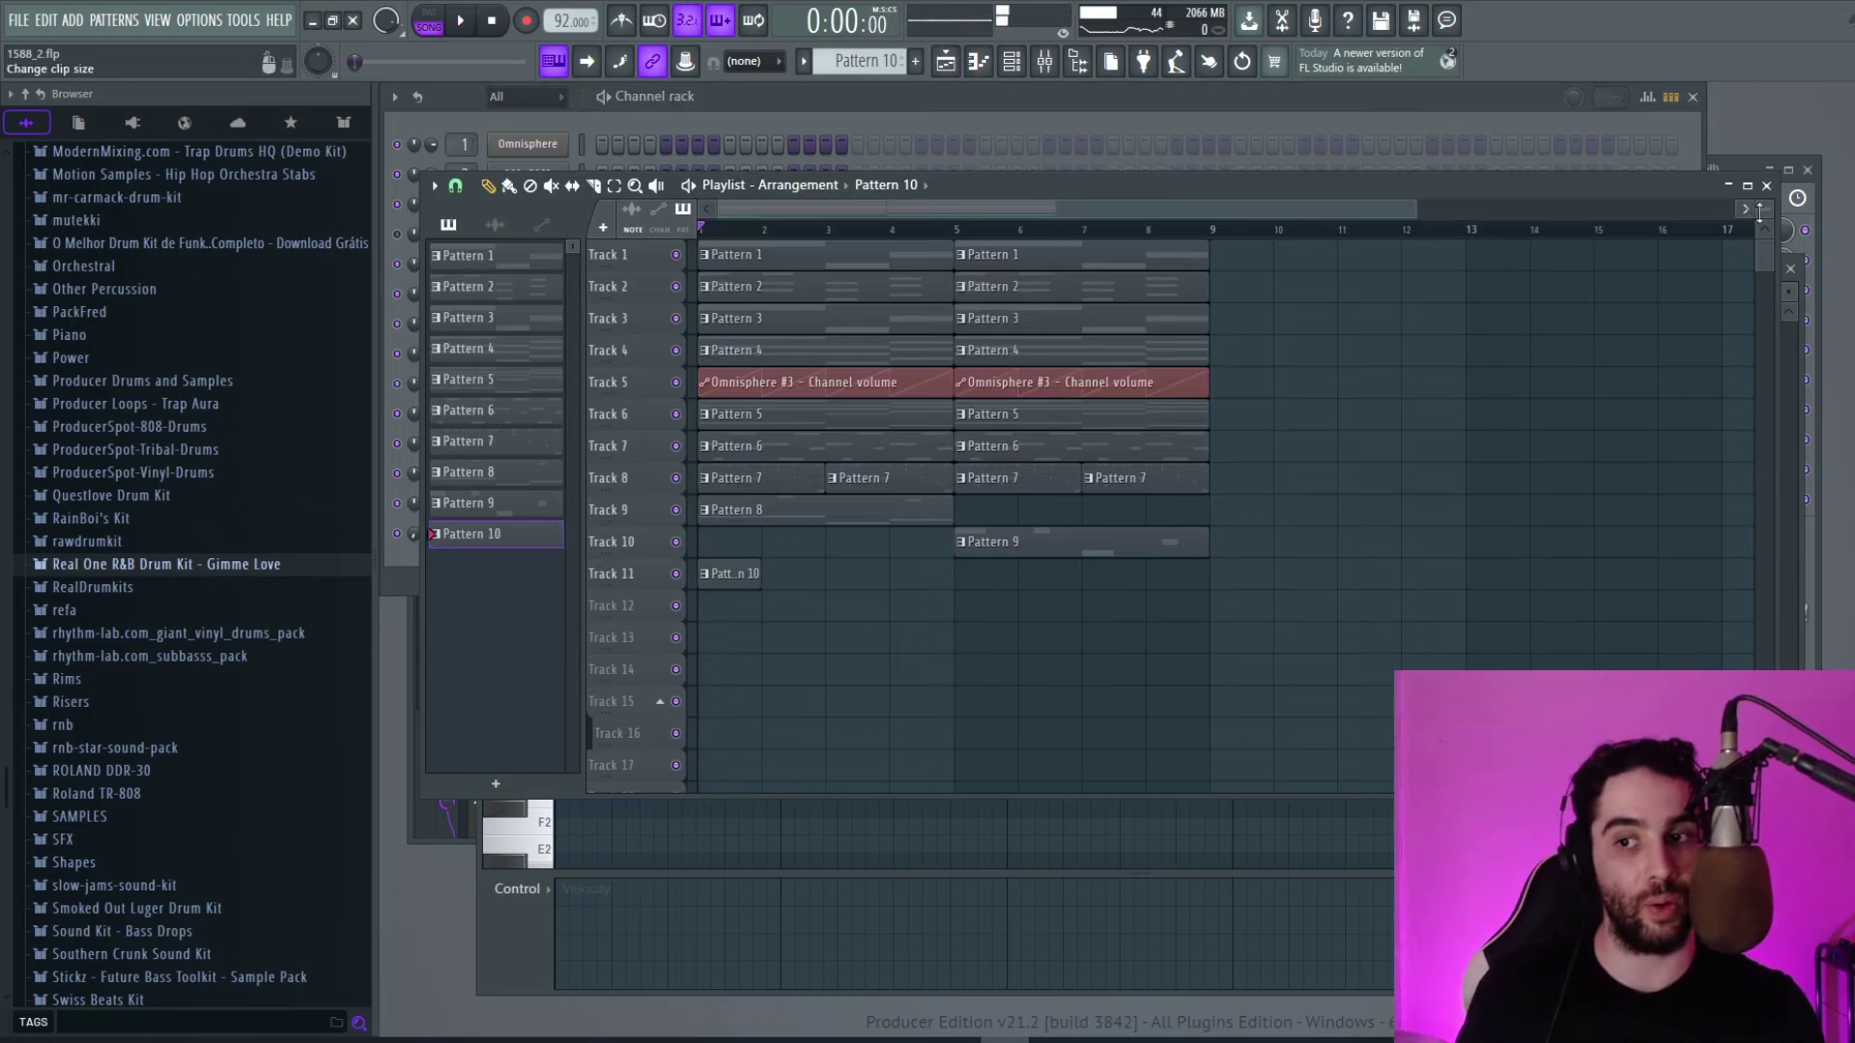
# Increase the height of the playlist tracks and save the project.
pyautogui.moveTo(1764, 209); pyautogui.dragTo(1765, 190)
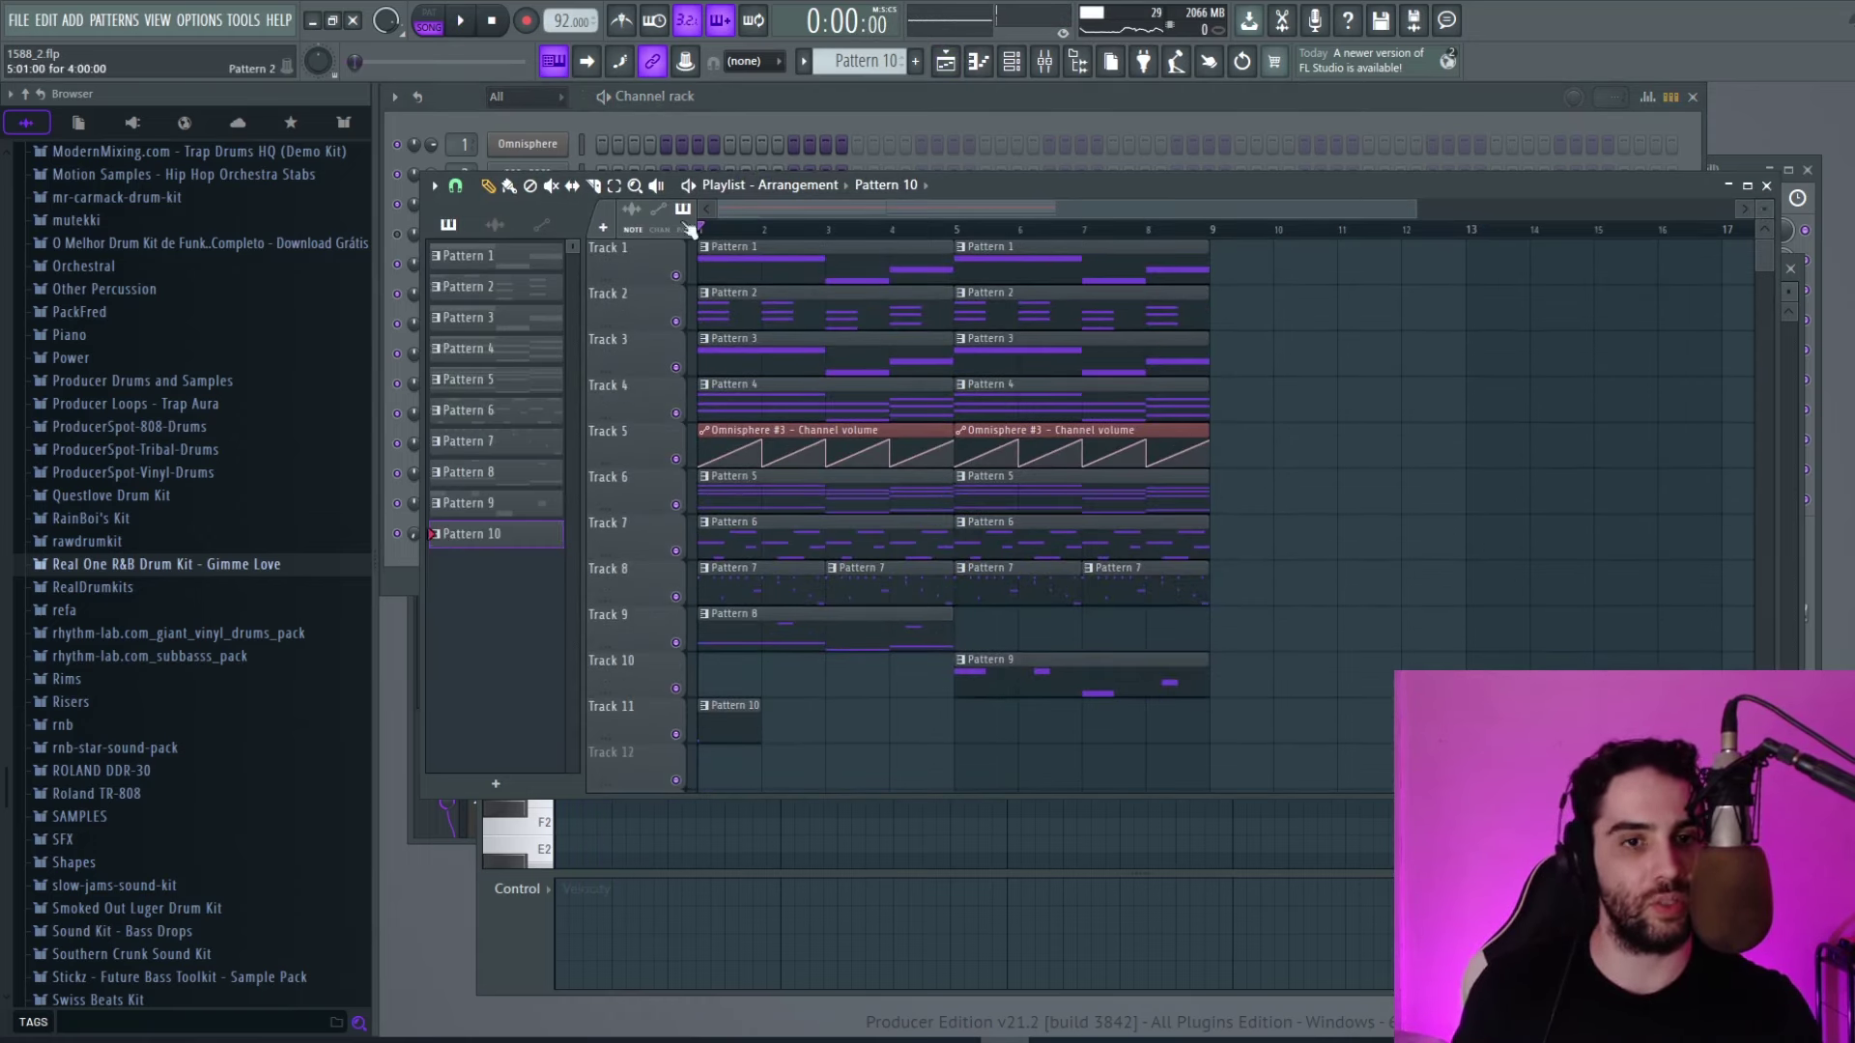
pyautogui.click(19, 20)
pyautogui.click(35, 111)
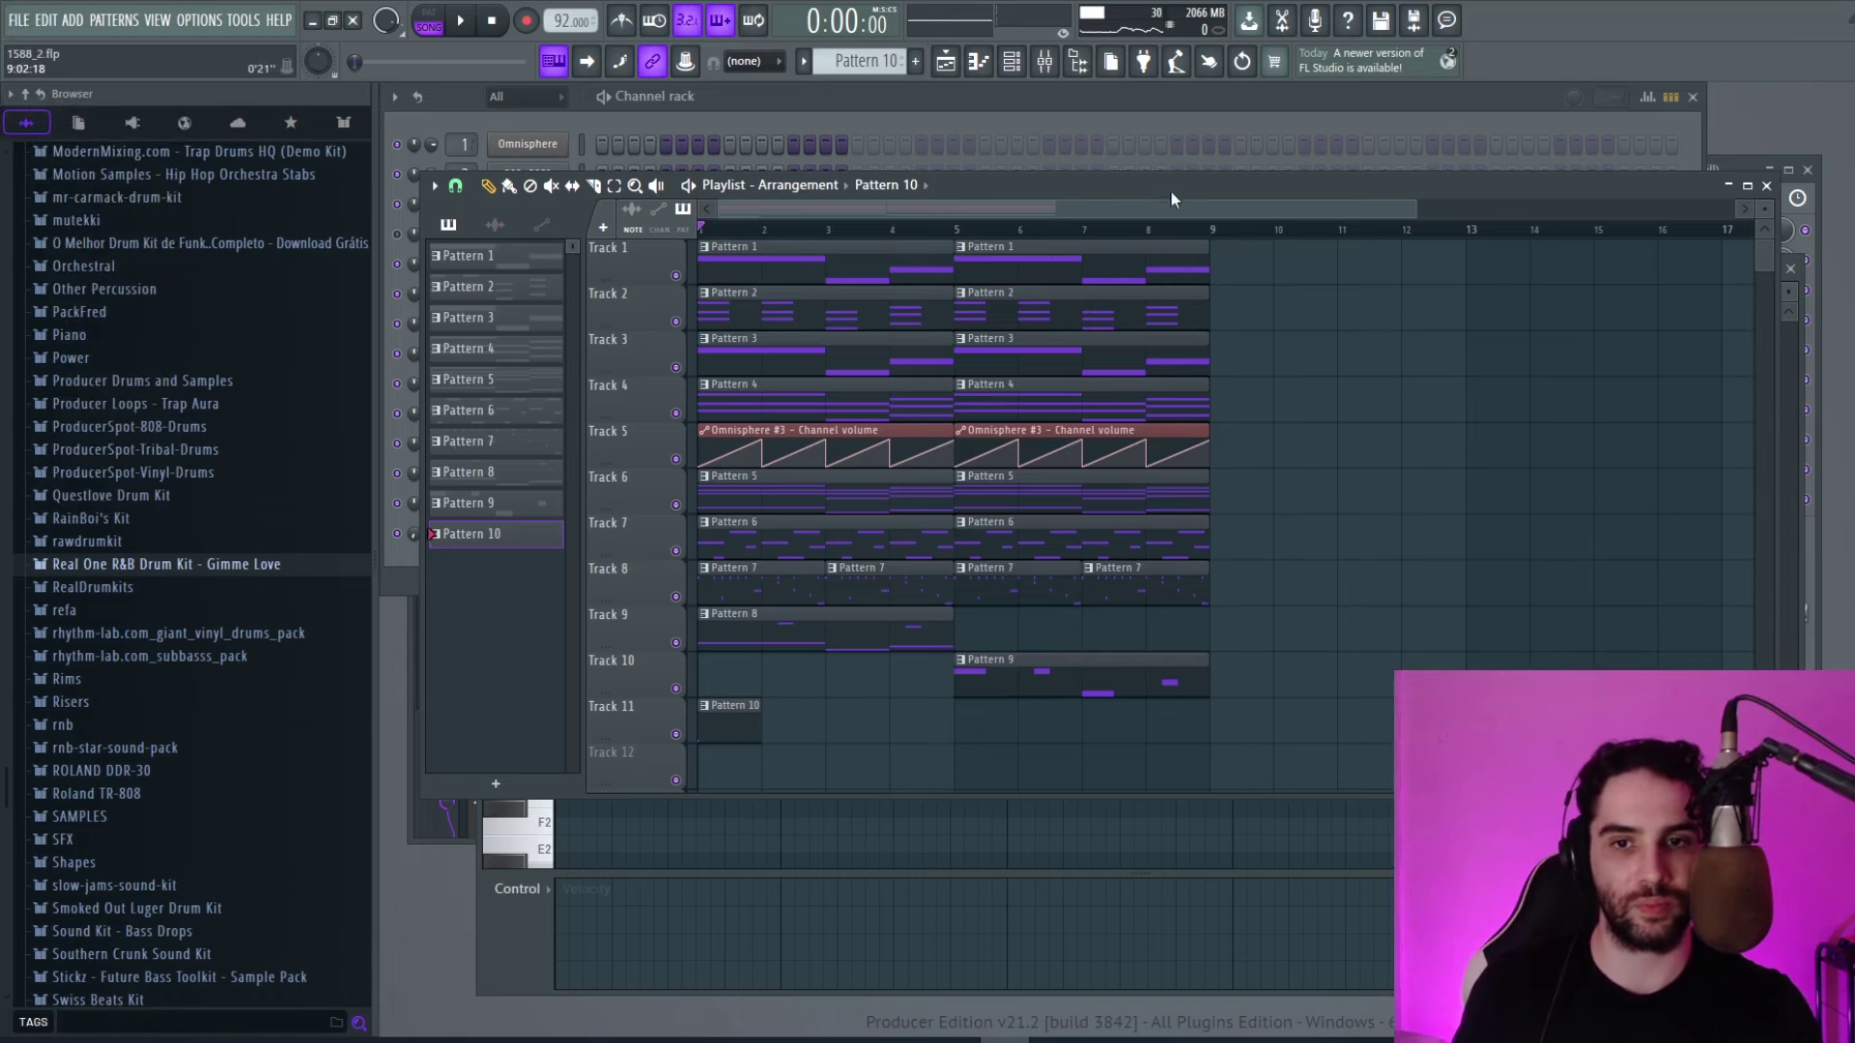
pyautogui.moveTo(1169, 190); pyautogui.dragTo(1107, 142)
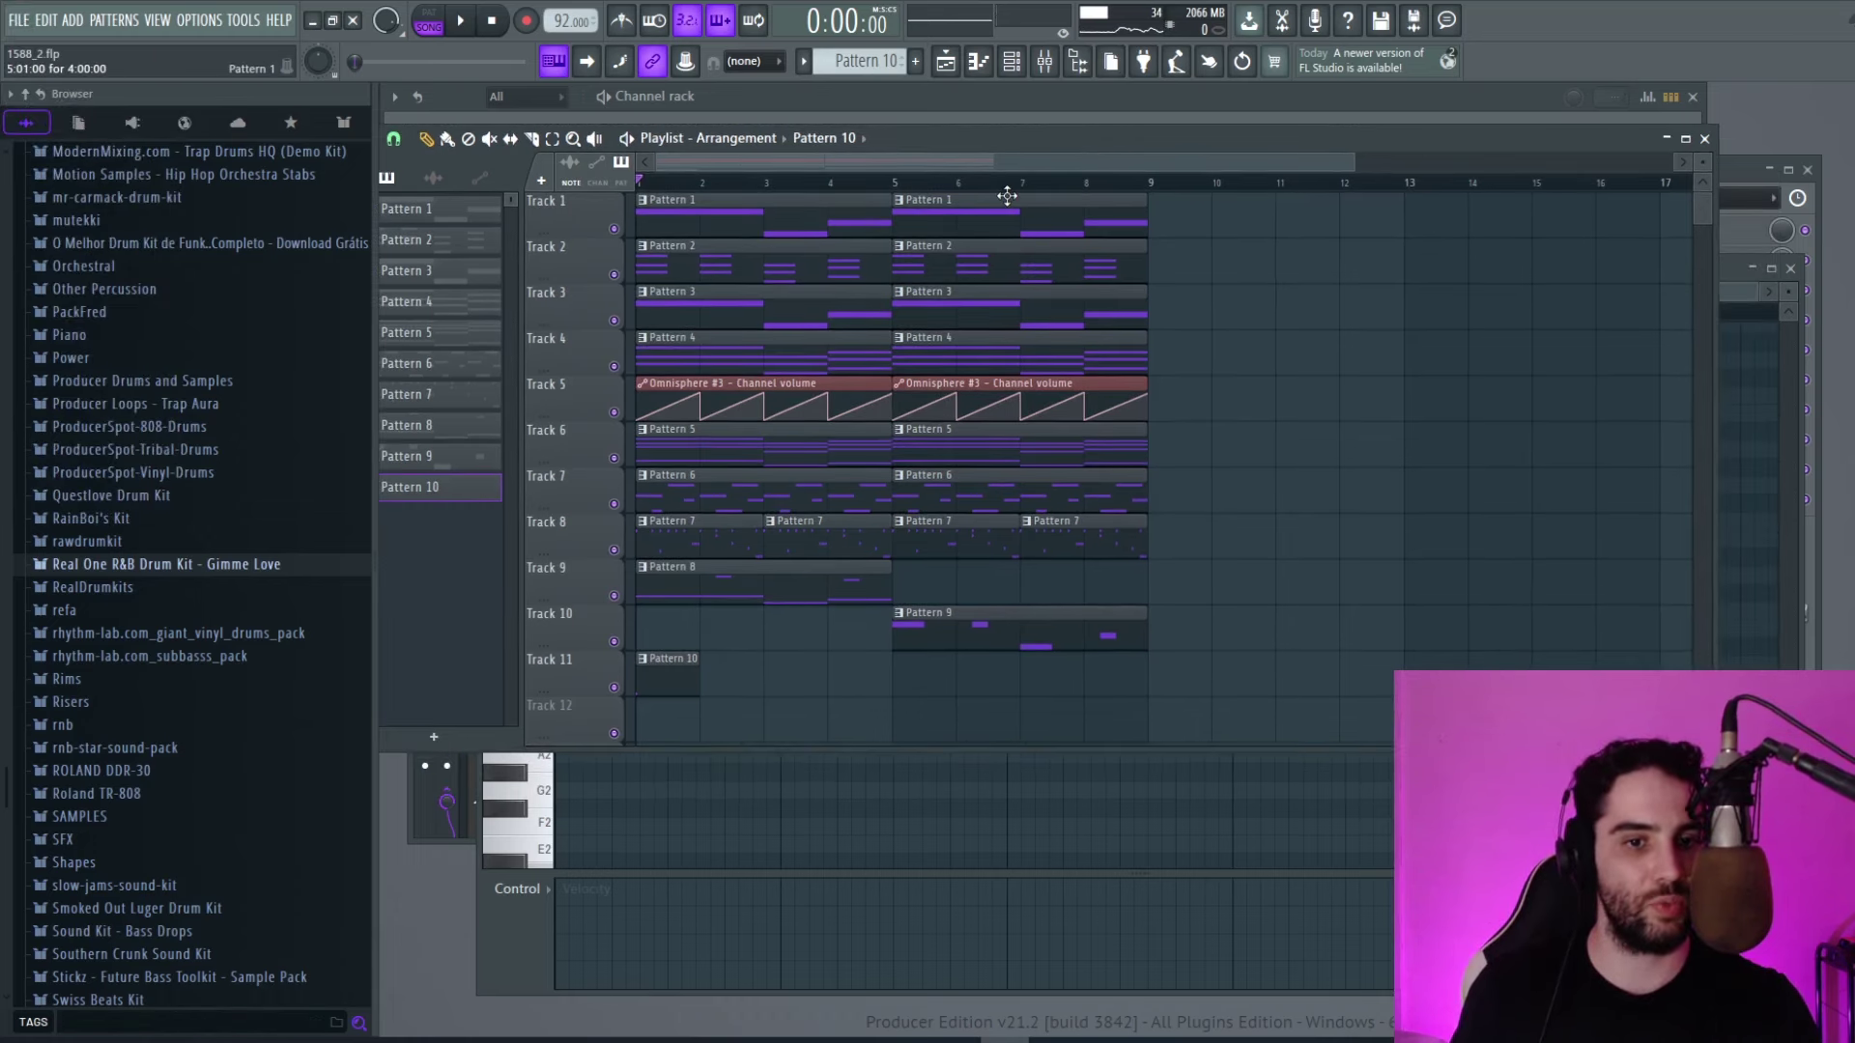